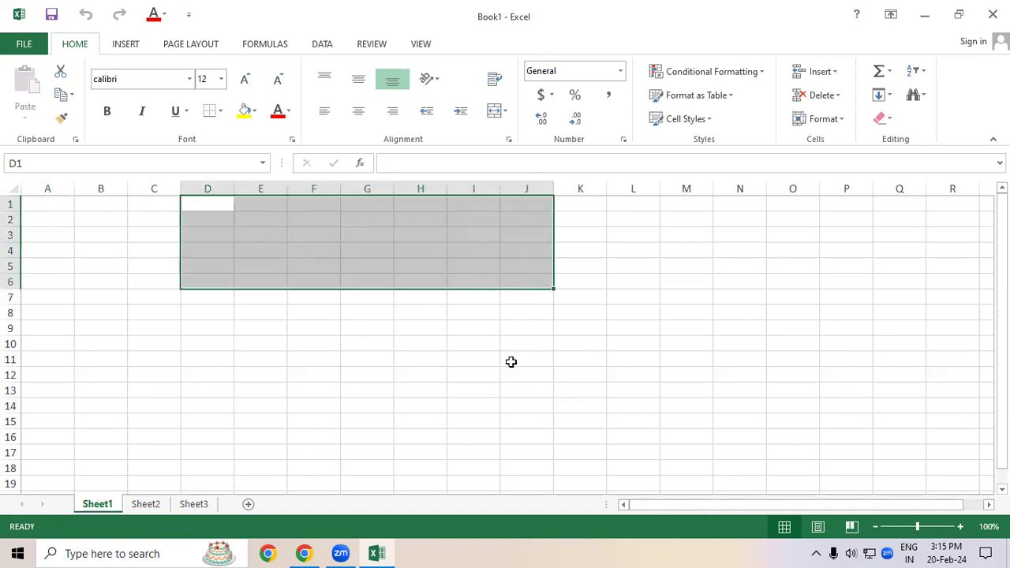
# Practise selecting cells, the block C1:L6, columns A–M, rows 2–19 and C3:C11
pyautogui.click(261, 347)
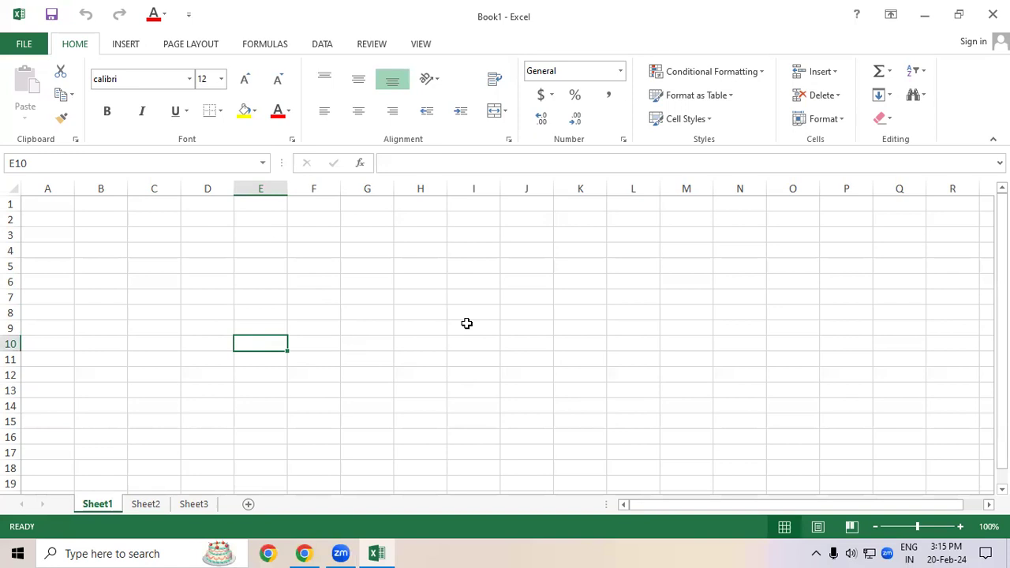
pyautogui.click(397, 224)
pyautogui.moveTo(152, 201); pyautogui.dragTo(650, 275)
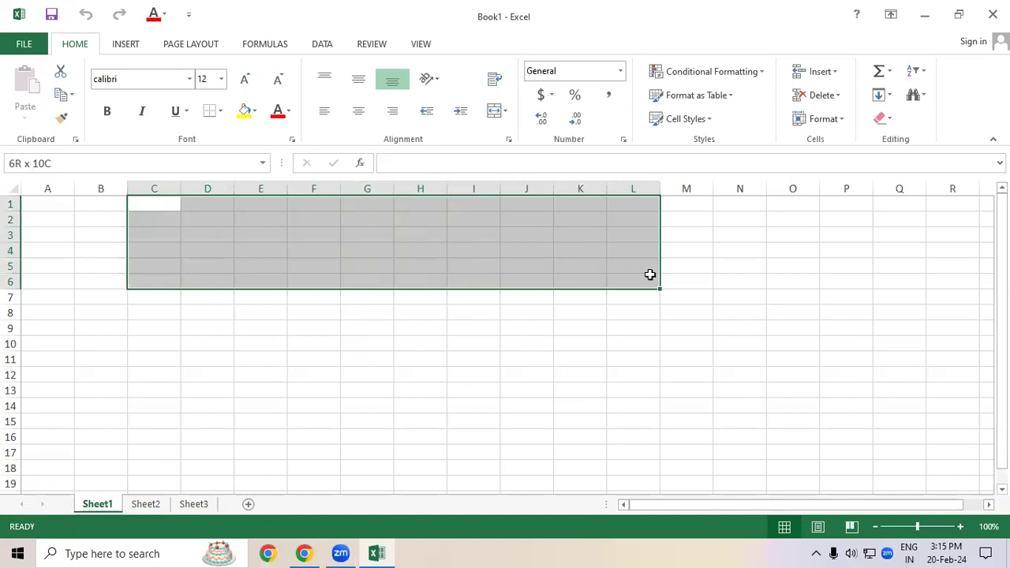
pyautogui.click(384, 329)
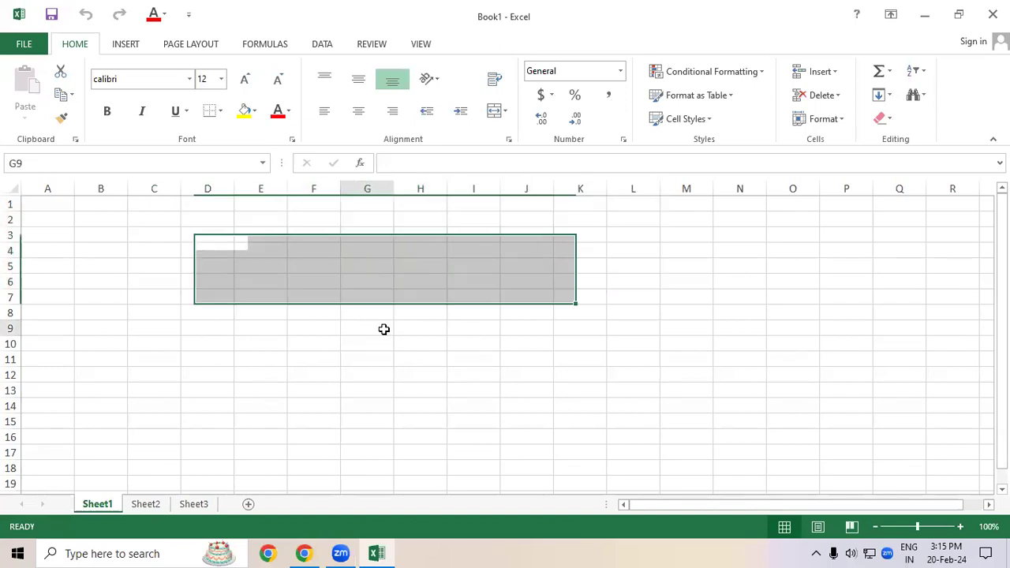
pyautogui.click(46, 190)
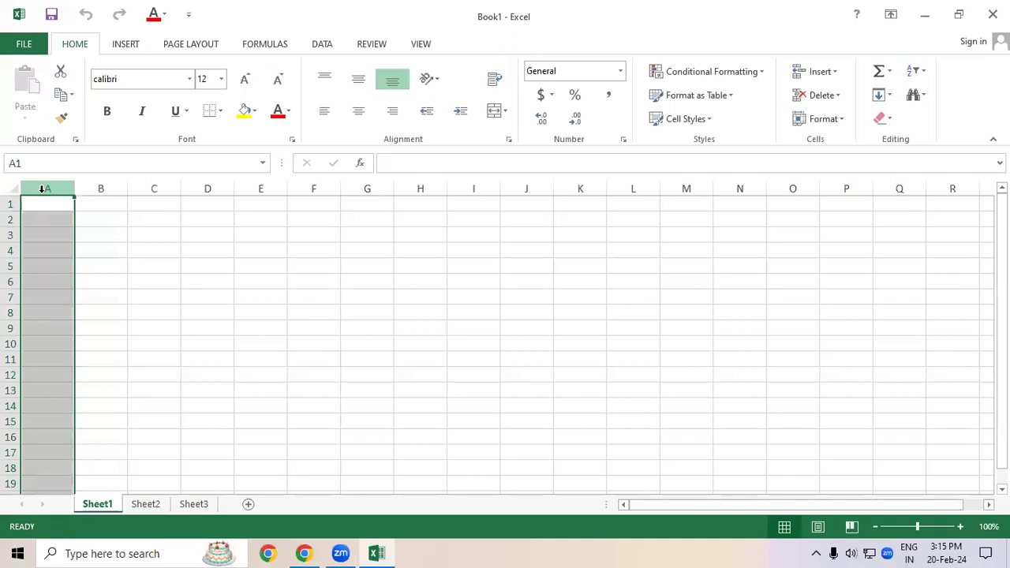
pyautogui.click(93, 177)
pyautogui.moveTo(63, 176); pyautogui.dragTo(682, 174)
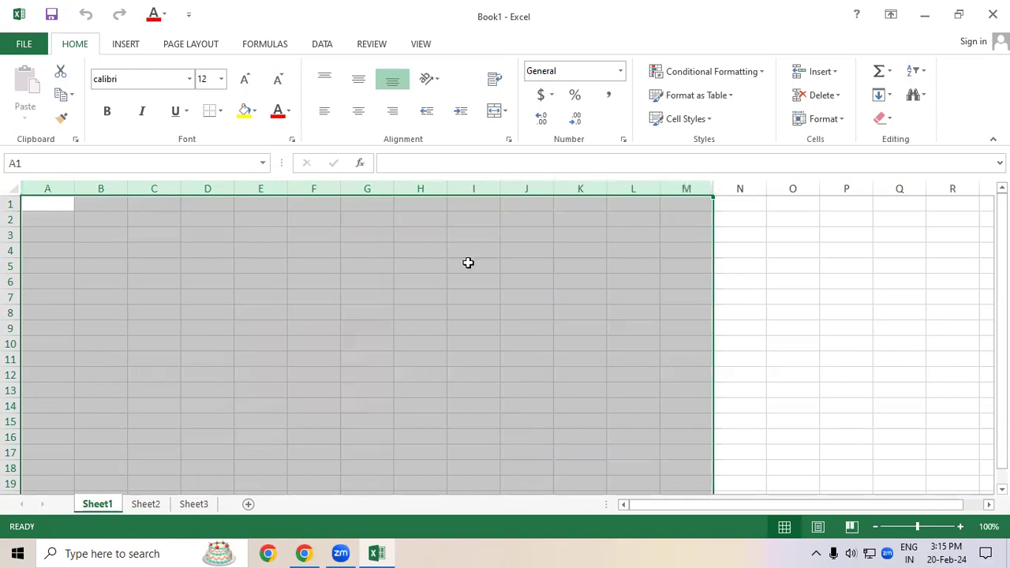
pyautogui.click(420, 265)
pyautogui.moveTo(11, 220); pyautogui.dragTo(7, 487)
pyautogui.click(101, 311)
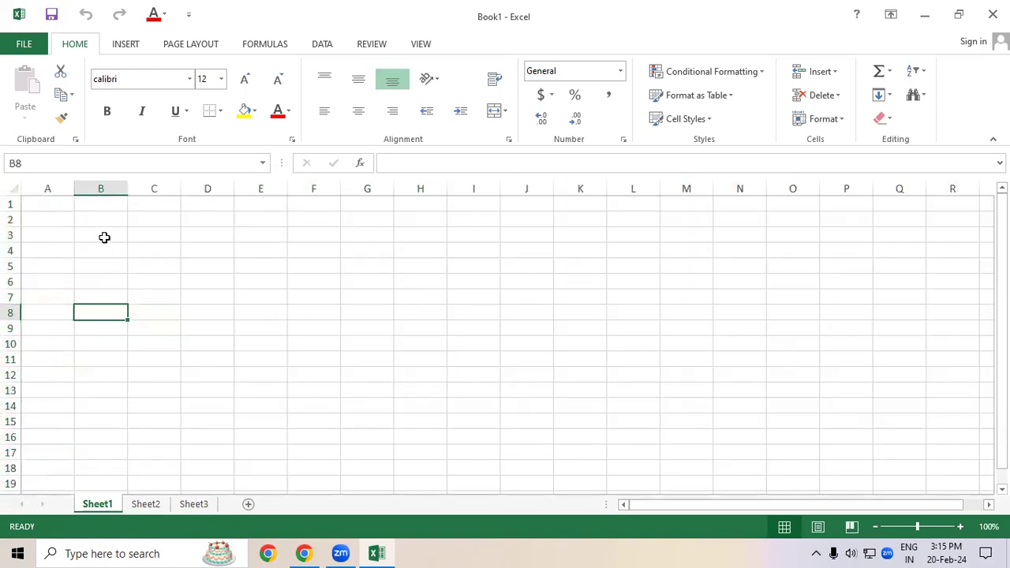
pyautogui.moveTo(165, 236); pyautogui.dragTo(144, 362)
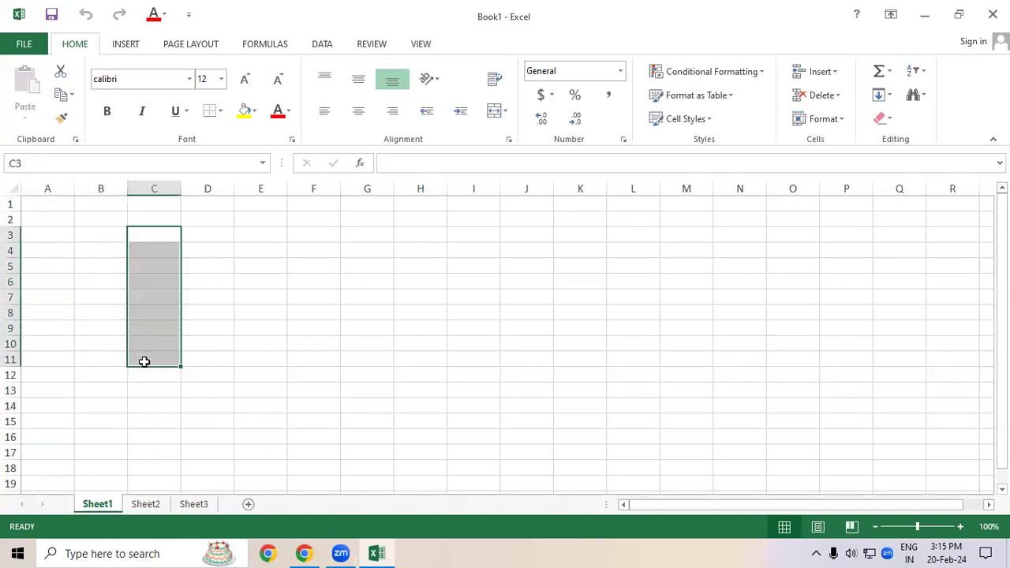
pyautogui.click(555, 300)
# Type 'db fg' into D1, delete it again, and select the block D1:M5
pyautogui.click(190, 200)
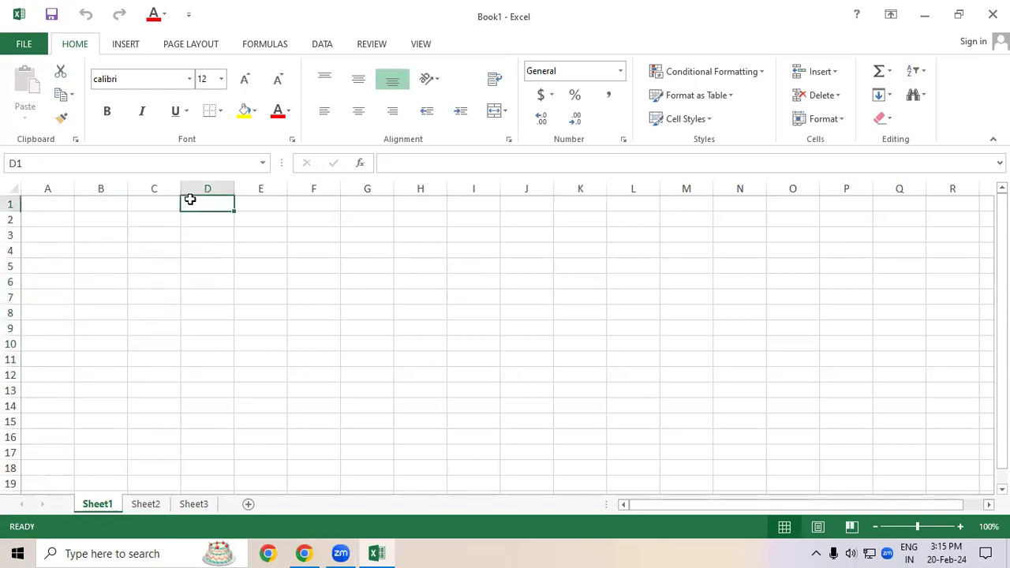
pyautogui.write('db fg')
pyautogui.click(247, 236)
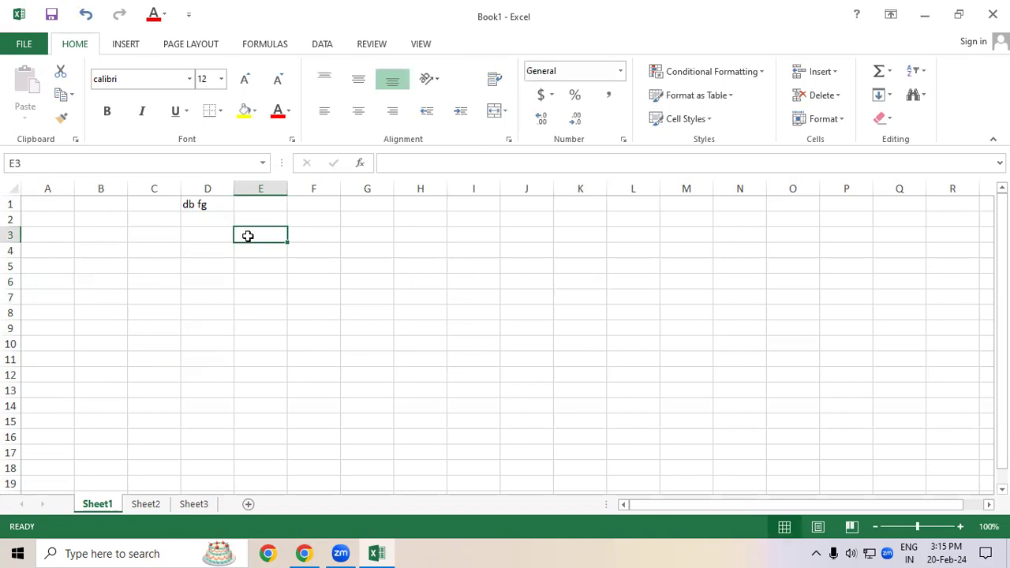
pyautogui.click(203, 203)
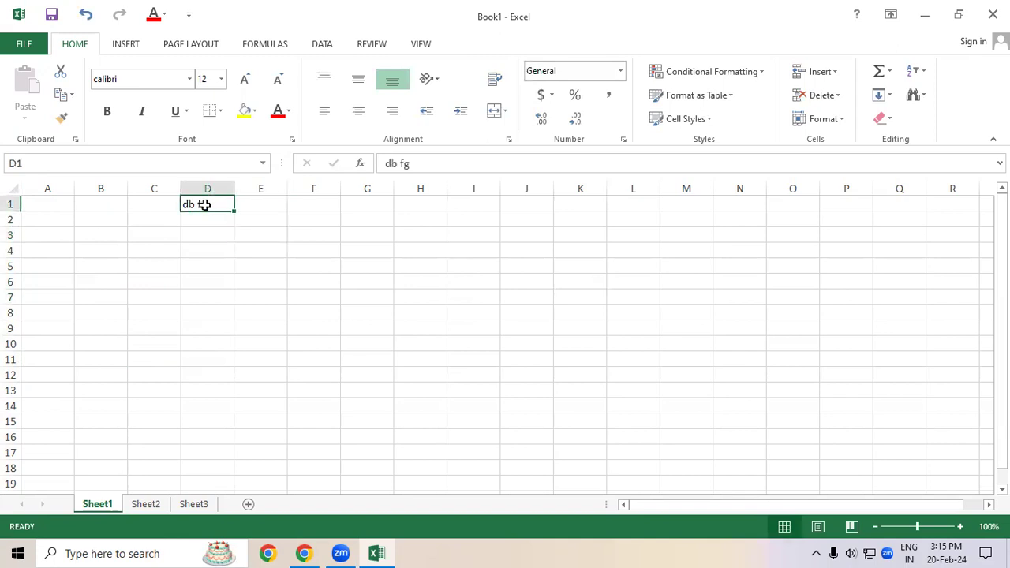
pyautogui.press('Delete')
pyautogui.click(210, 215)
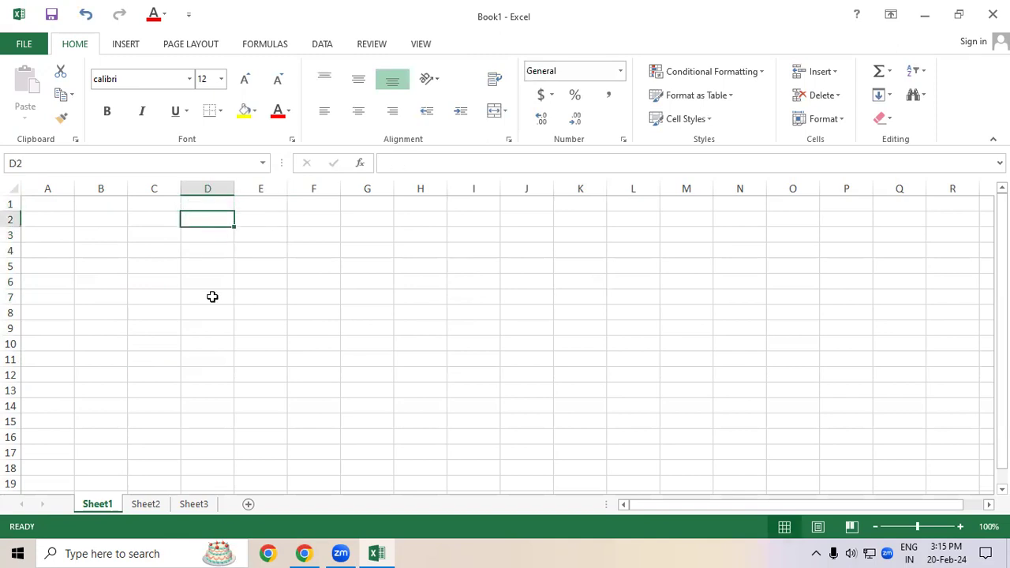
pyautogui.moveTo(205, 204); pyautogui.dragTo(704, 272)
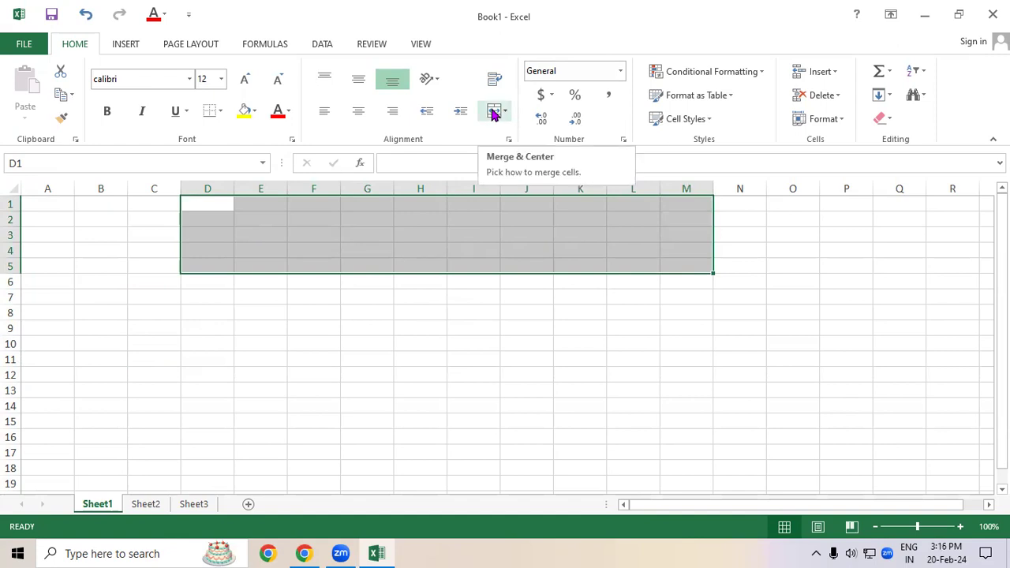
pyautogui.click(421, 234)
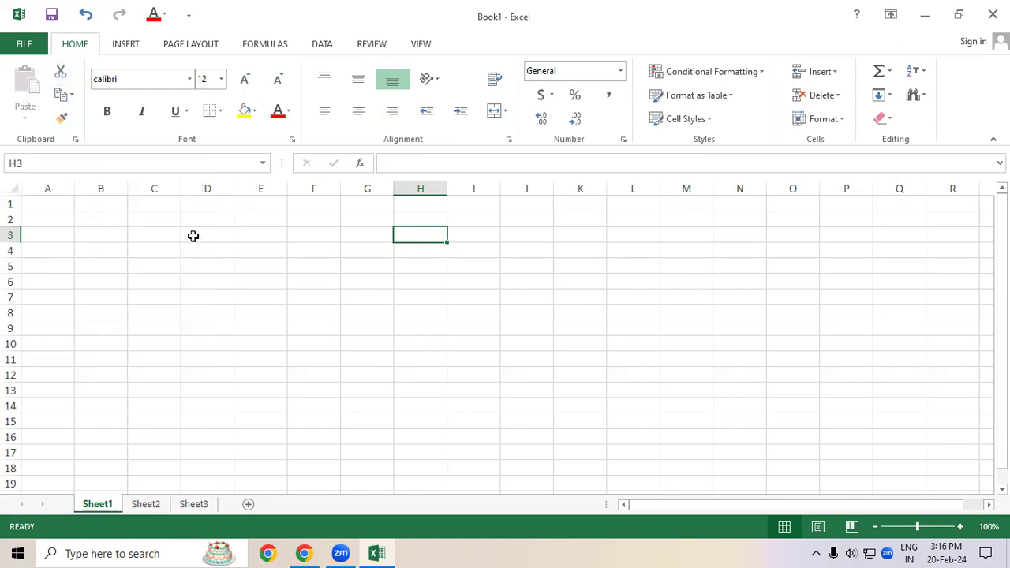
# After briefly opening Help, enter the text 'dnyj' in cell B3
pyautogui.press('F1')
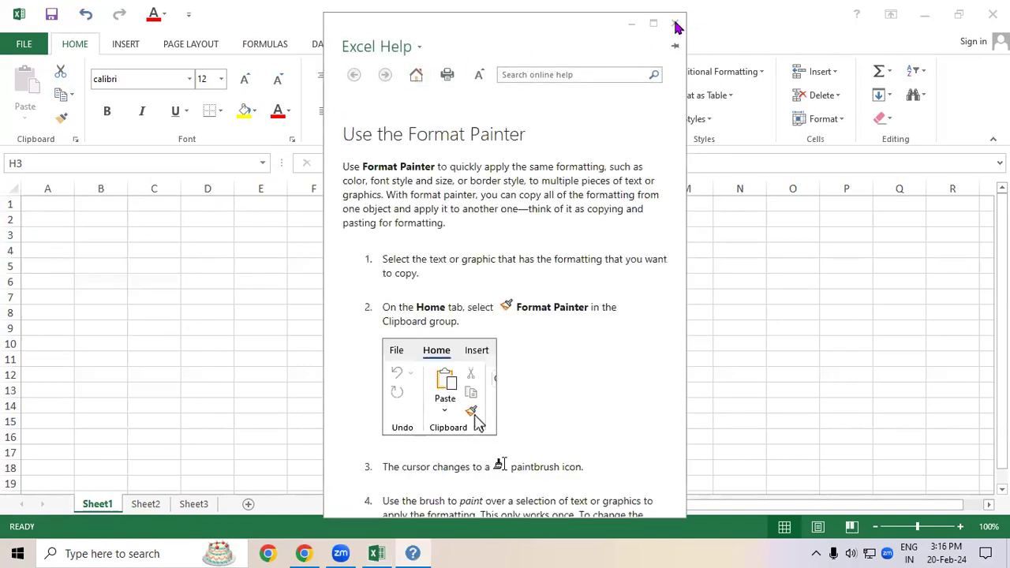
pyautogui.click(675, 24)
pyautogui.click(61, 249)
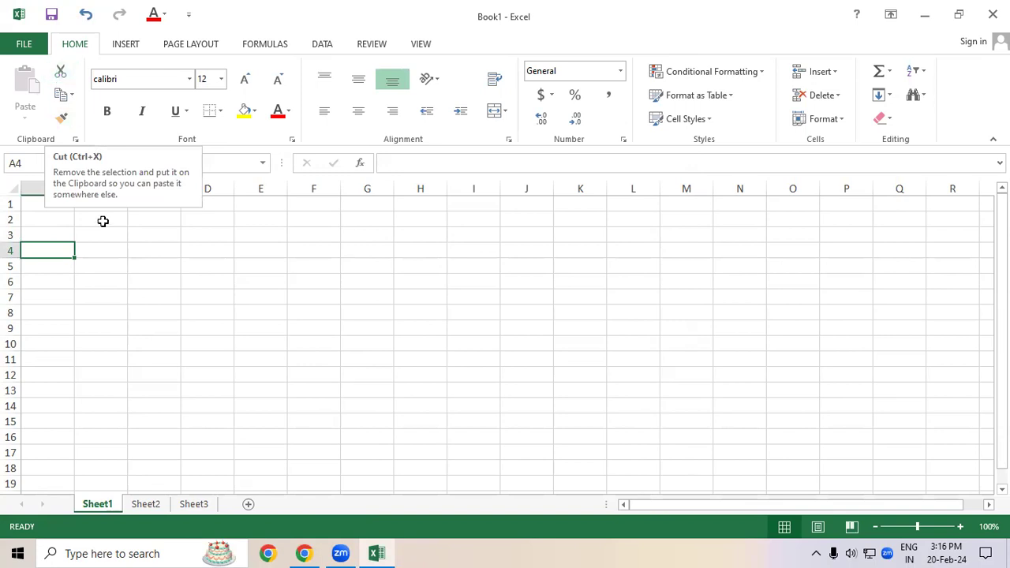
pyautogui.click(151, 281)
pyautogui.click(111, 233)
pyautogui.write('dnyj')
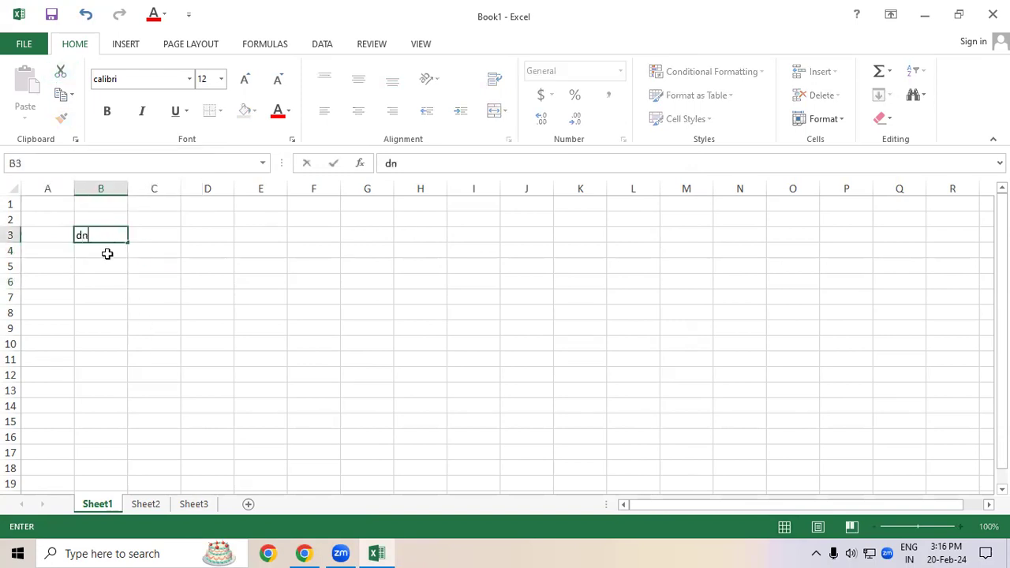
pyautogui.click(106, 263)
pyautogui.click(106, 237)
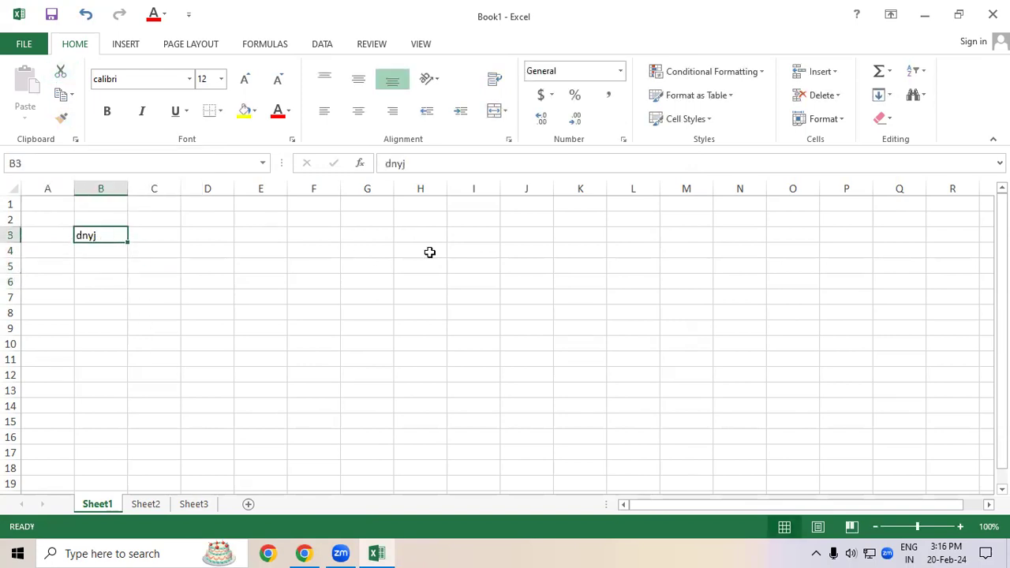
# Cut 'dnyj' from B3 and paste it into J5
pyautogui.click(63, 73)
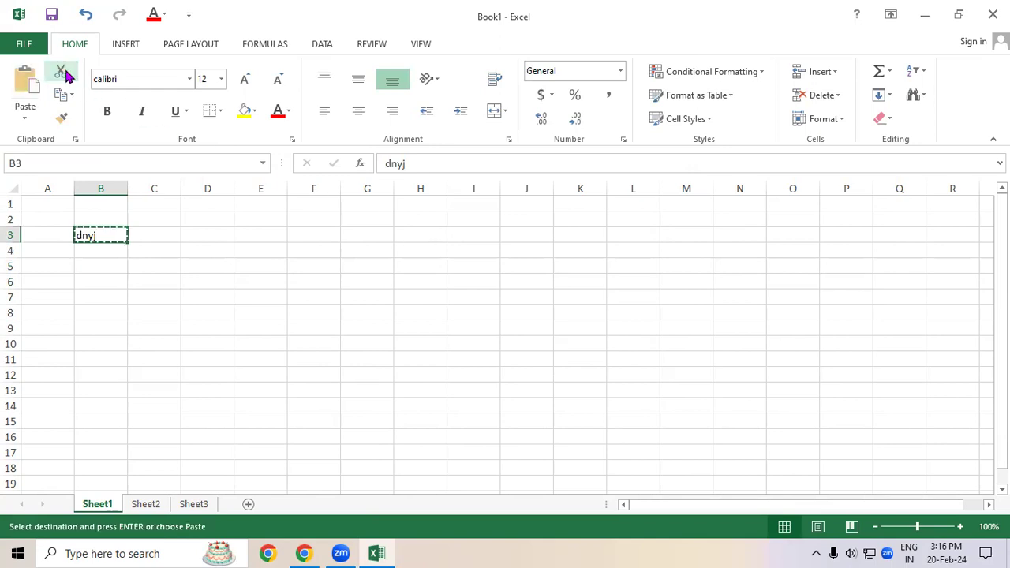
pyautogui.click(519, 268)
pyautogui.click(30, 91)
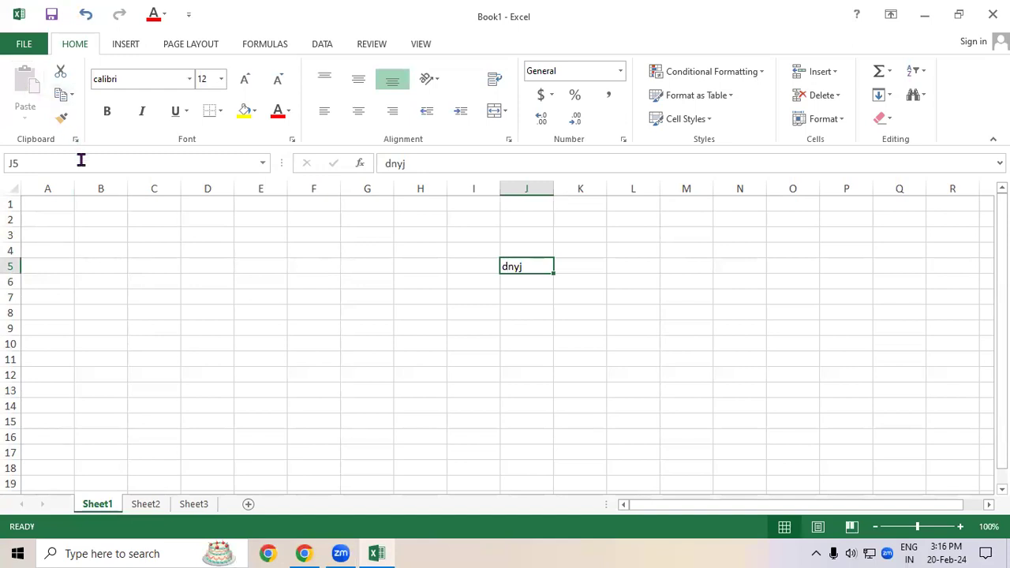
# Copy J5 and paste the 'dnyj' copy into B6
pyautogui.click(71, 94)
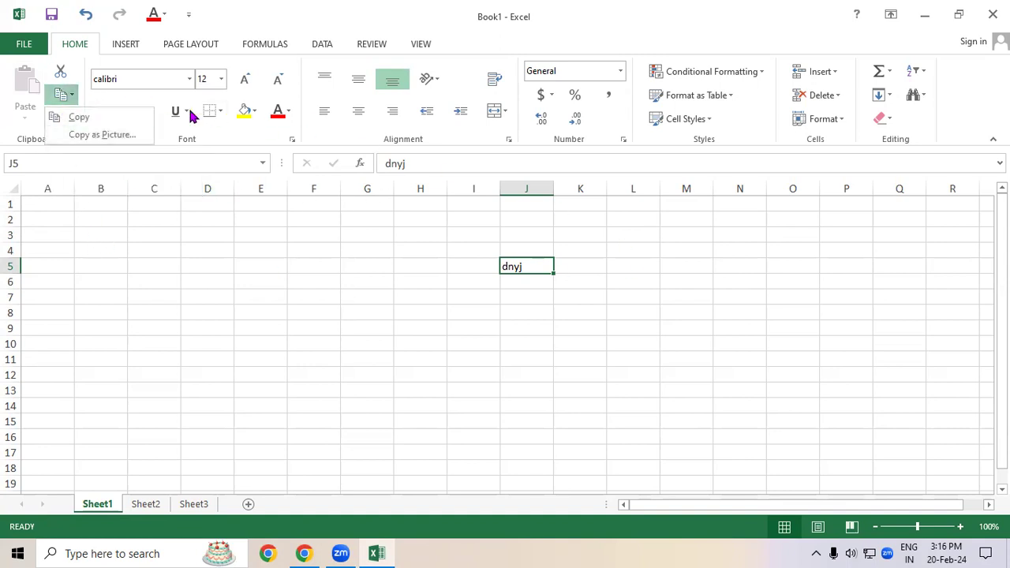
pyautogui.click(75, 117)
pyautogui.click(110, 286)
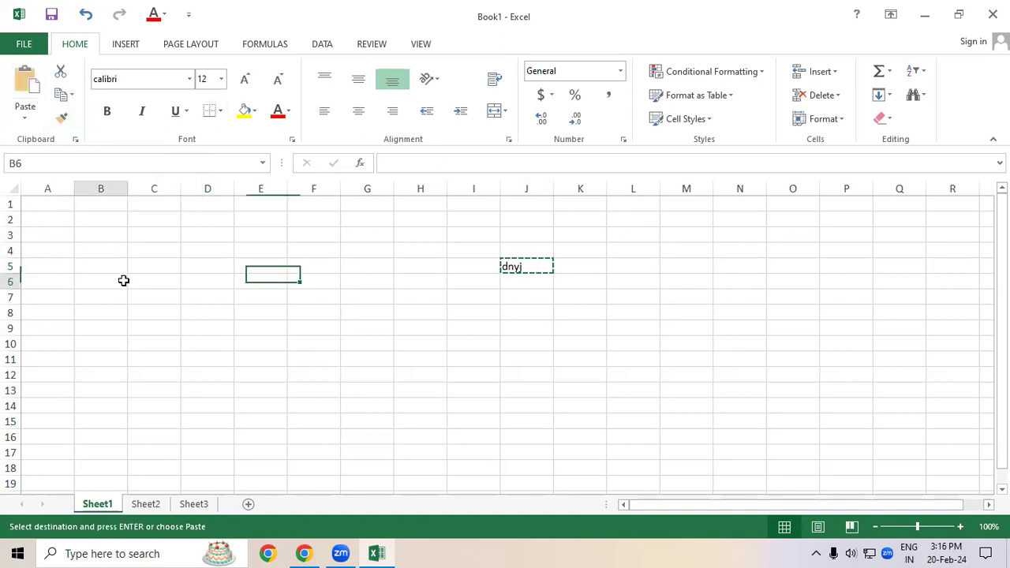
pyautogui.click(33, 92)
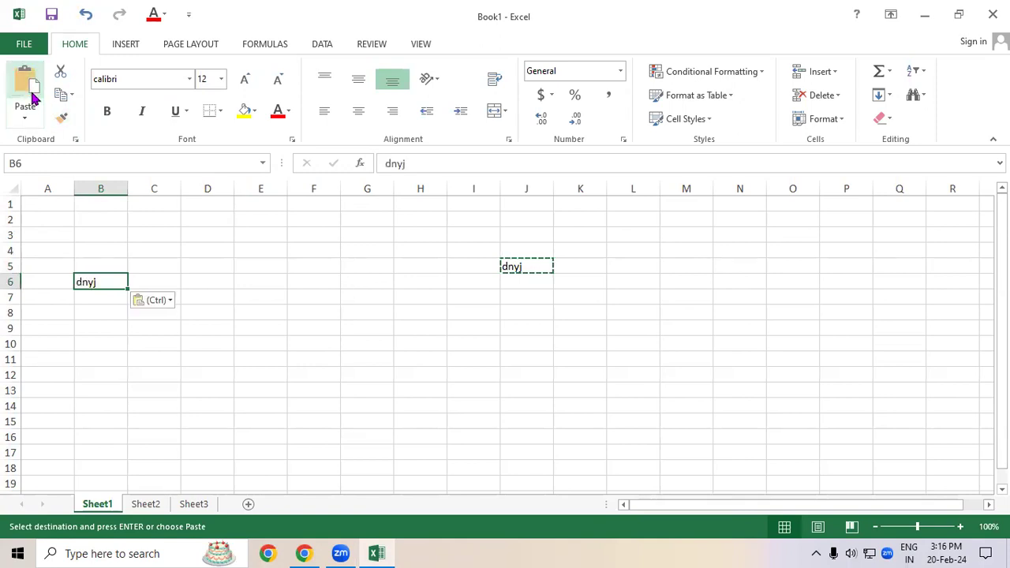
pyautogui.click(528, 266)
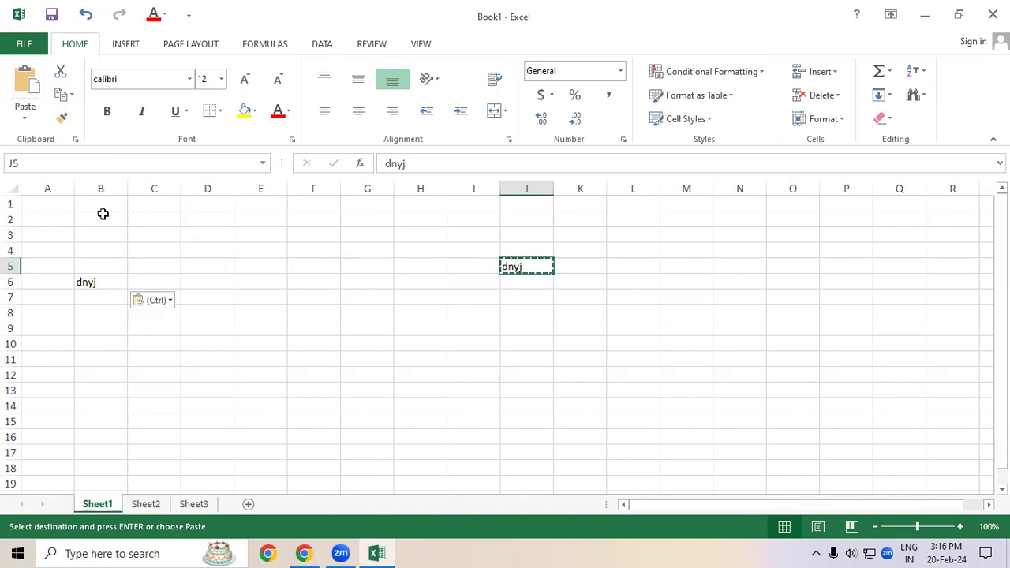
# Fill J5 with blue, then use Format Painter to give B6 the same blue fill
pyautogui.click(253, 112)
pyautogui.click(285, 147)
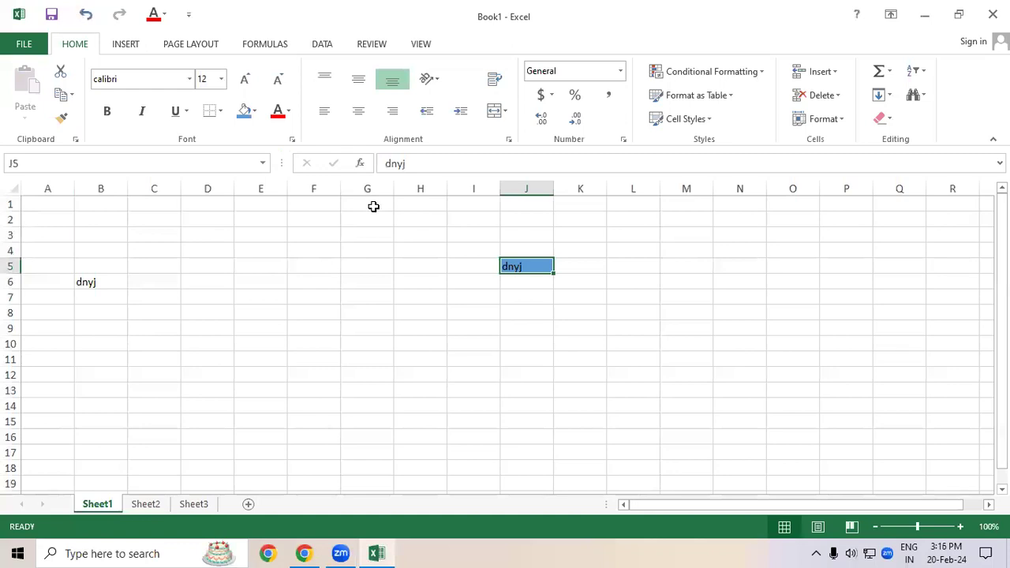
pyautogui.click(63, 120)
pyautogui.click(95, 278)
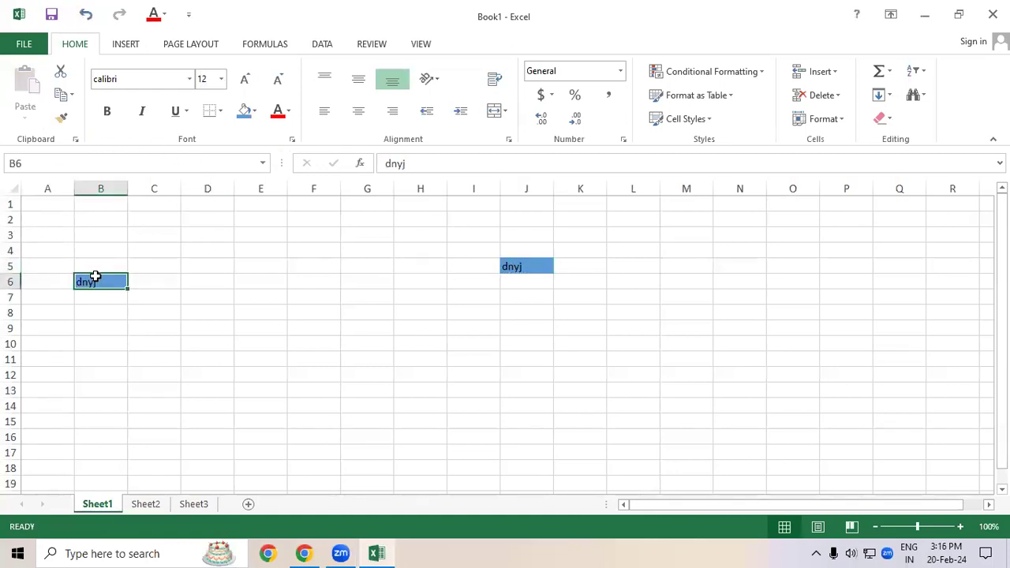
pyautogui.click(198, 282)
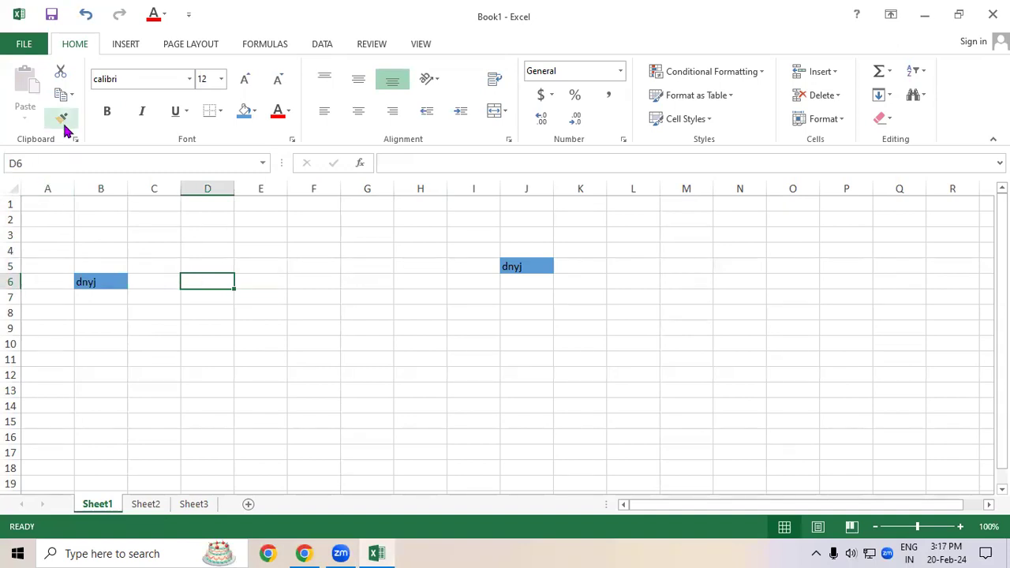
pyautogui.click(344, 300)
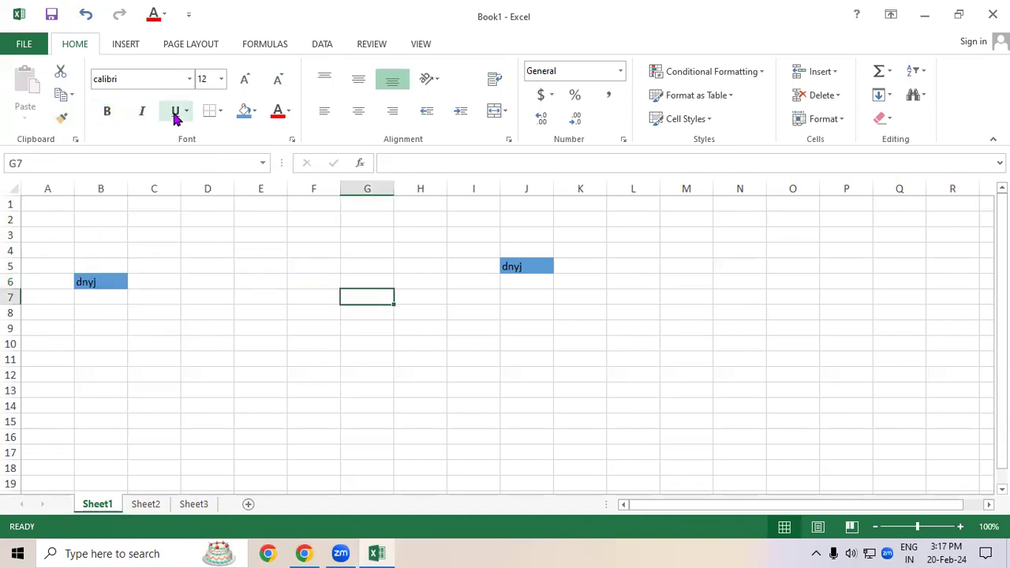
pyautogui.click(225, 280)
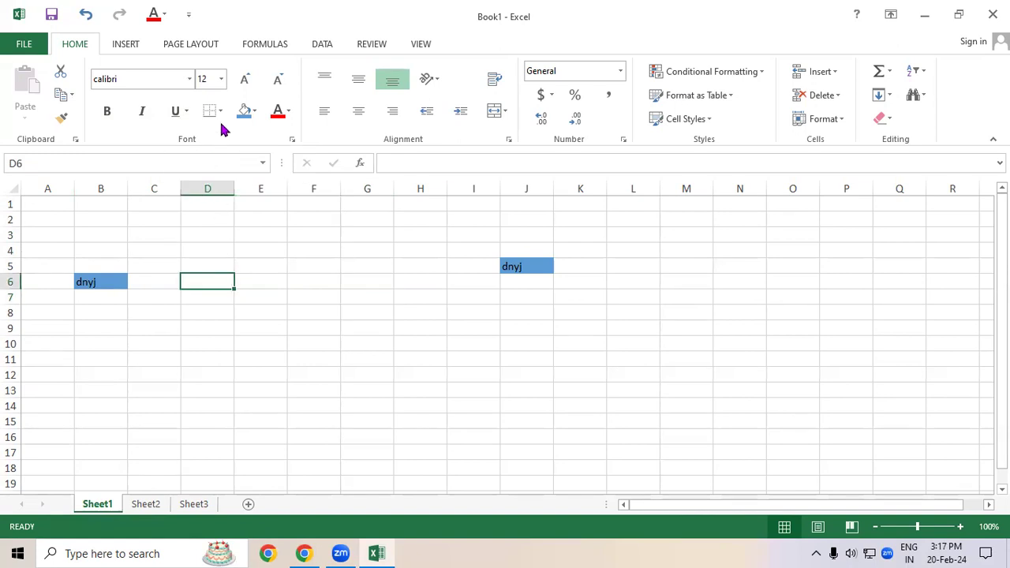
pyautogui.click(302, 278)
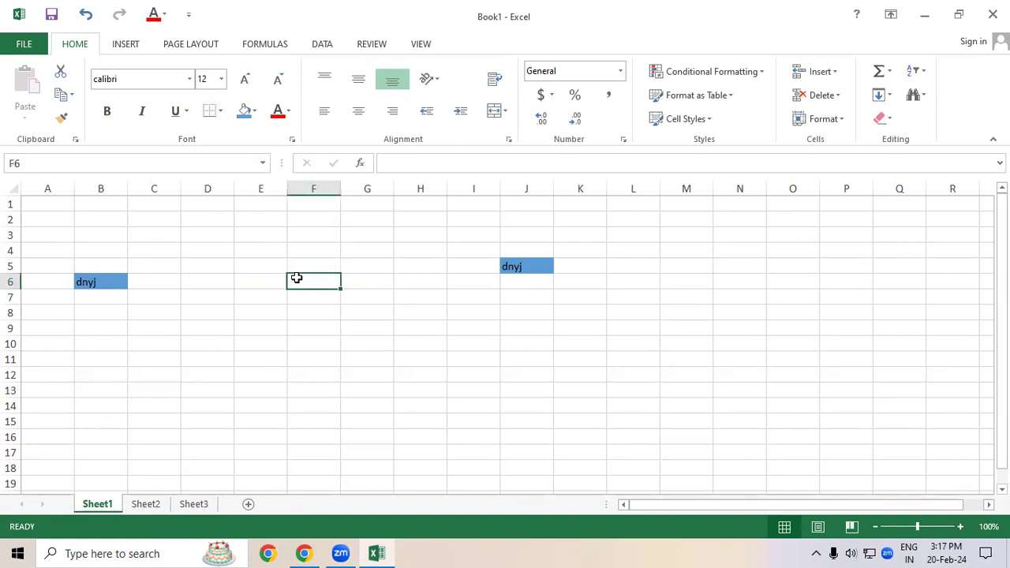
pyautogui.moveTo(198, 223); pyautogui.dragTo(421, 398)
pyautogui.click(220, 111)
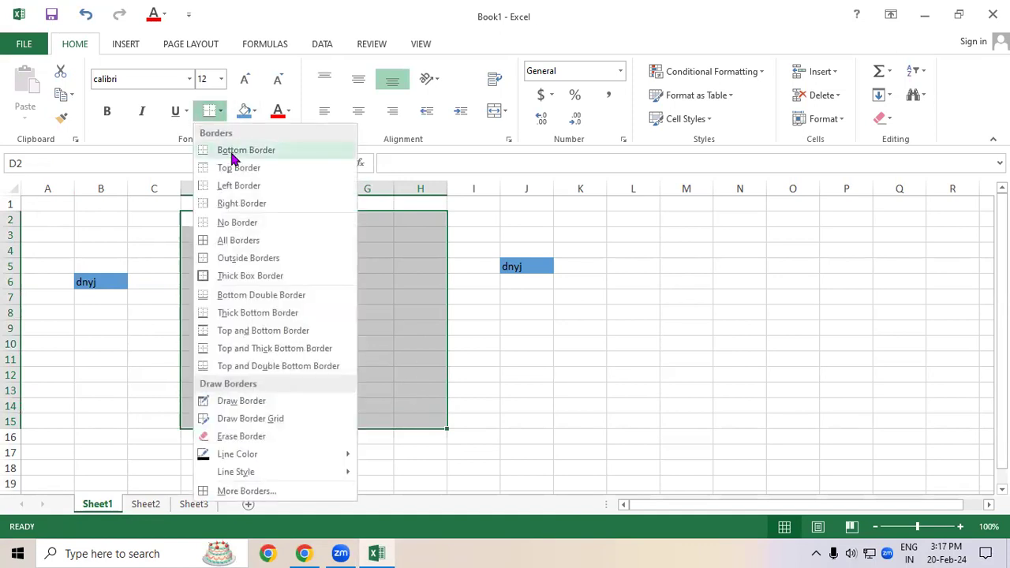
pyautogui.click(237, 241)
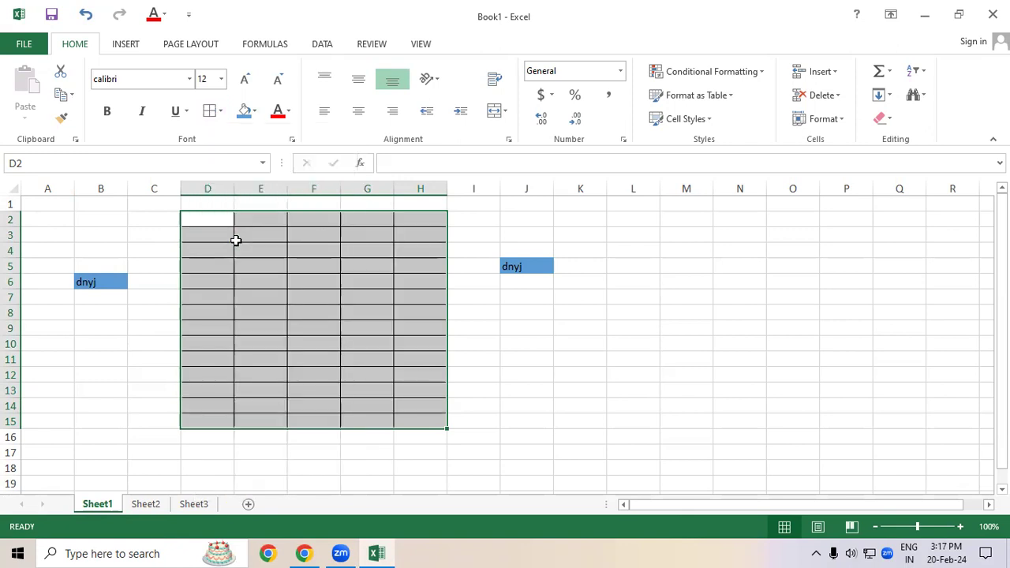
pyautogui.click(564, 376)
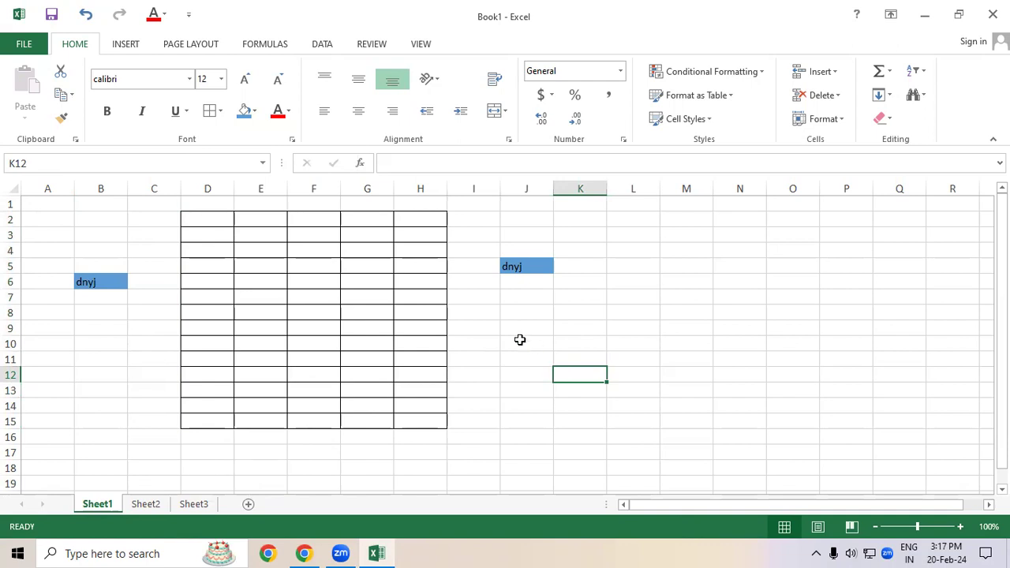
pyautogui.moveTo(210, 219); pyautogui.dragTo(422, 418)
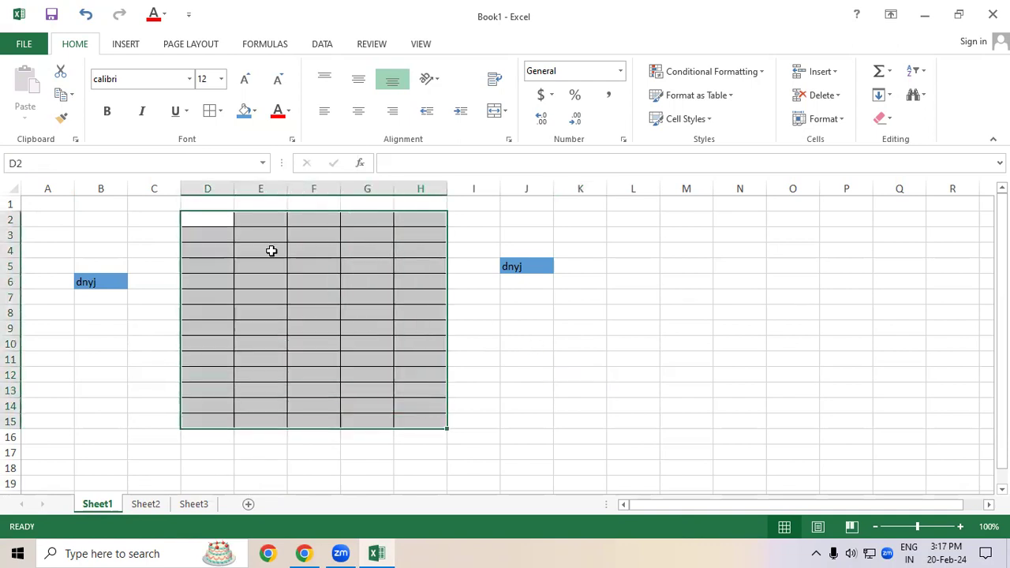
pyautogui.click(220, 111)
pyautogui.click(234, 222)
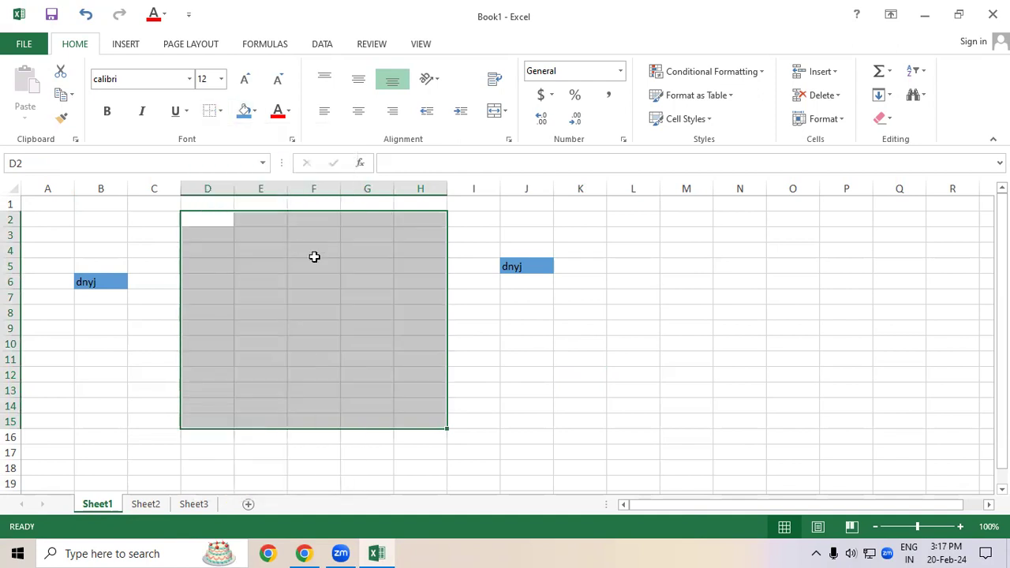
pyautogui.click(313, 253)
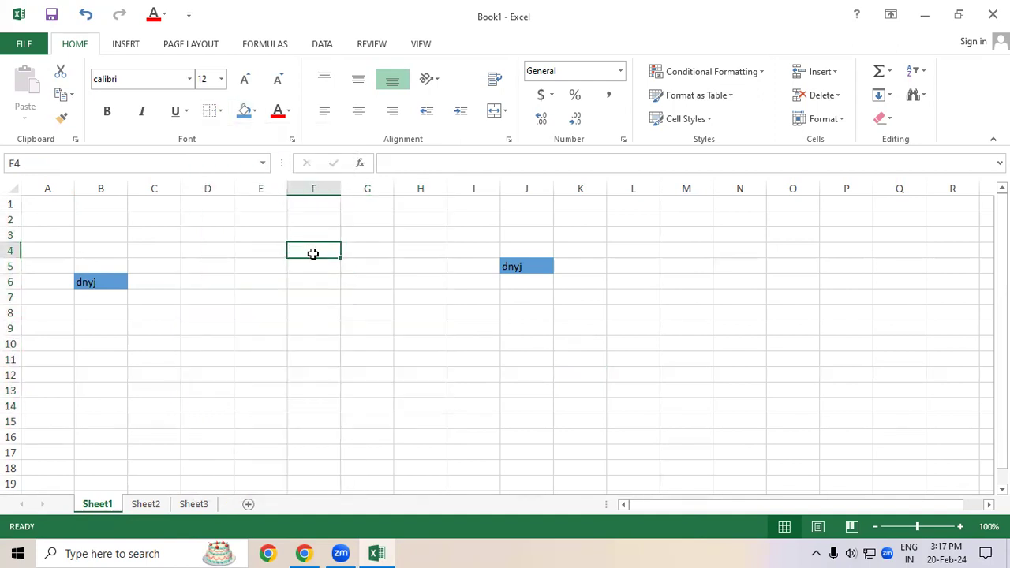
pyautogui.click(254, 112)
pyautogui.click(189, 277)
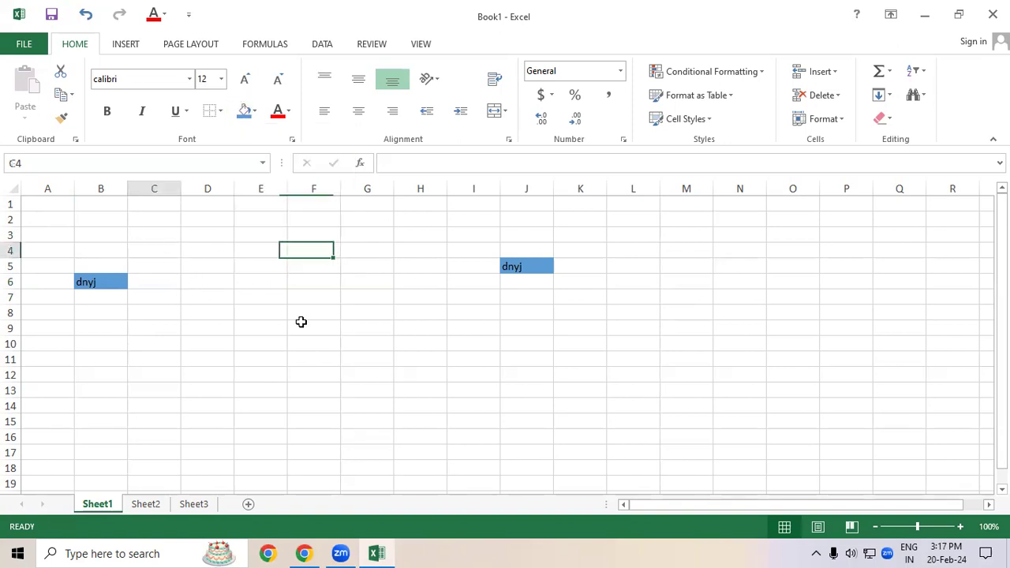
pyautogui.moveTo(154, 250); pyautogui.dragTo(371, 375)
pyautogui.click(254, 112)
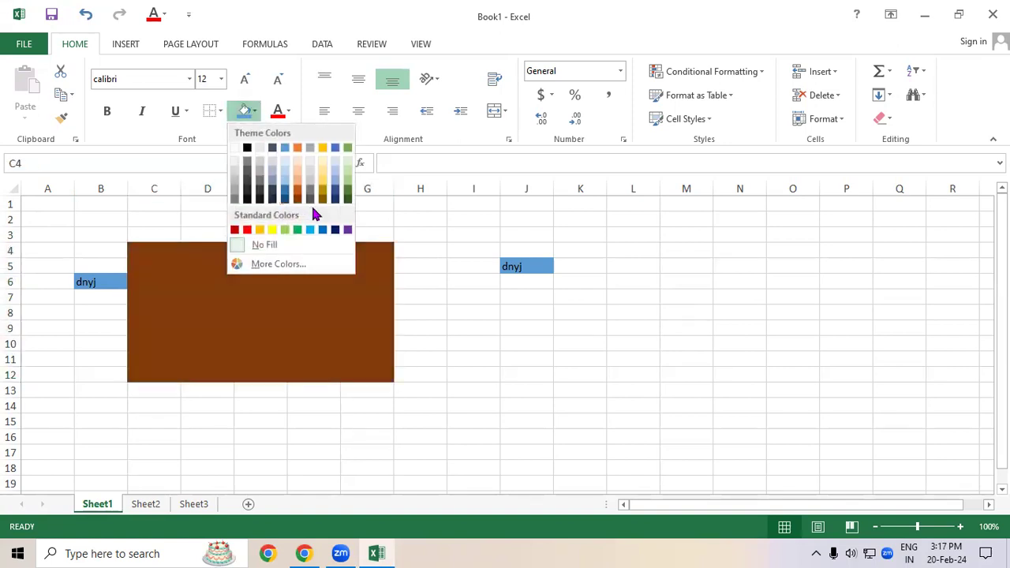
pyautogui.click(223, 326)
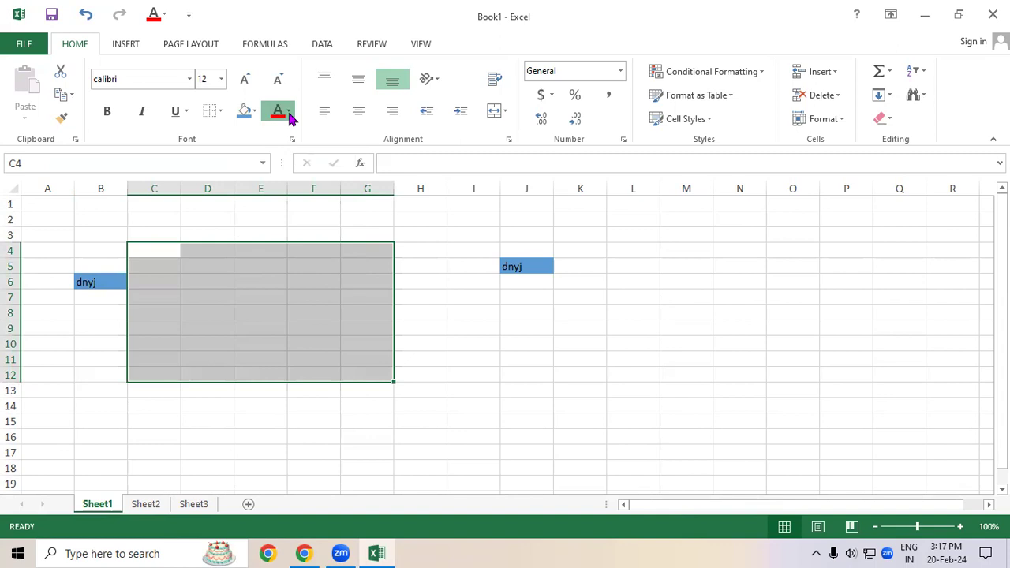
pyautogui.click(289, 111)
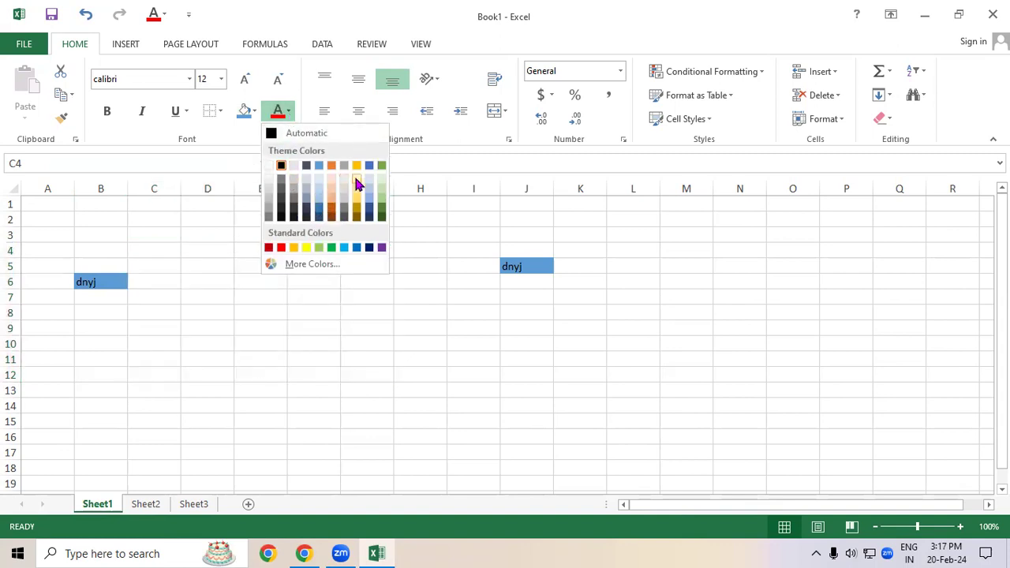
pyautogui.press('Escape')
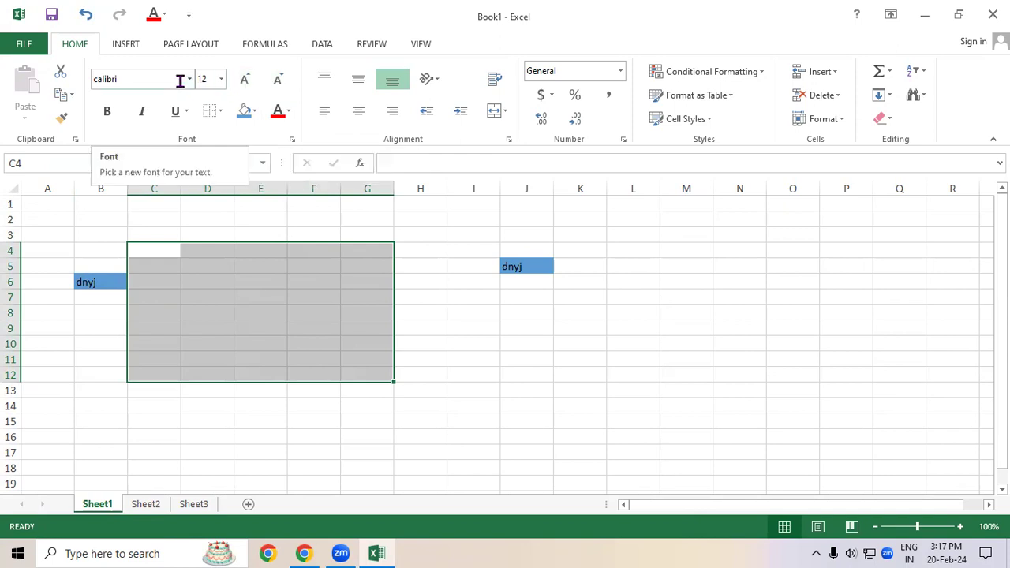
pyautogui.click(729, 275)
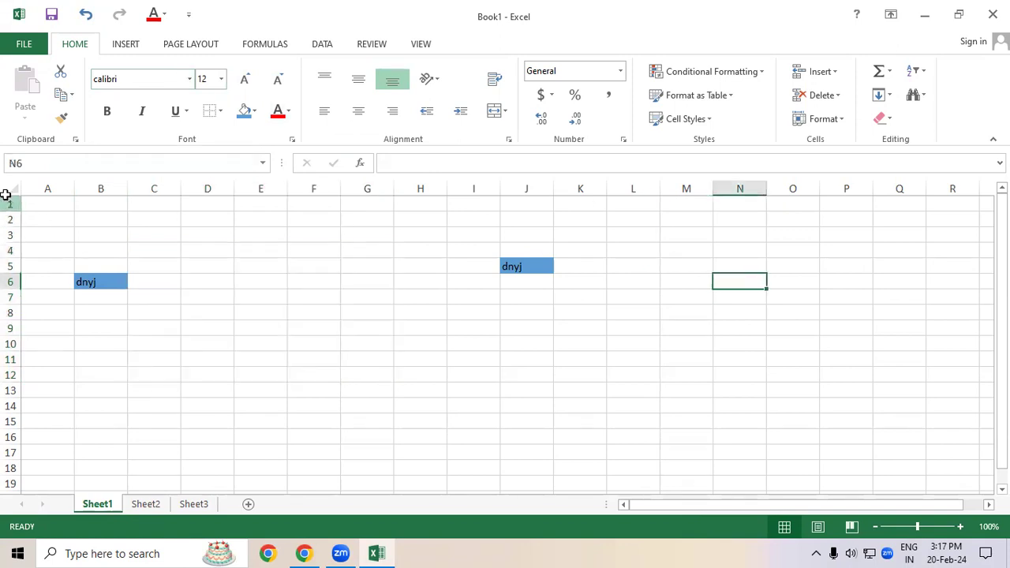
# Select the entire sheet and apply Clear All to remove both dnyj cells
pyautogui.click(11, 190)
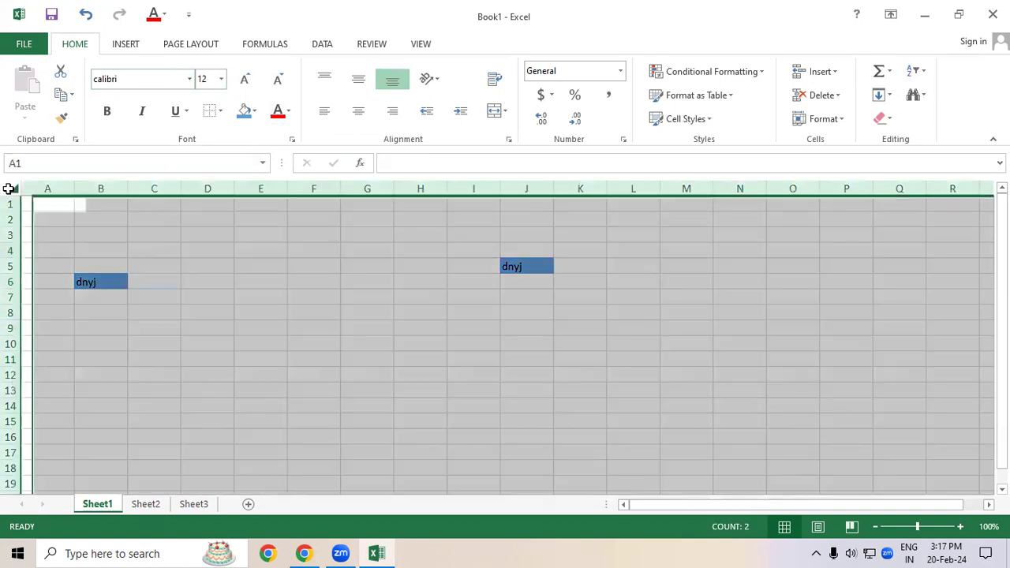
pyautogui.click(880, 120)
pyautogui.click(878, 140)
pyautogui.click(371, 311)
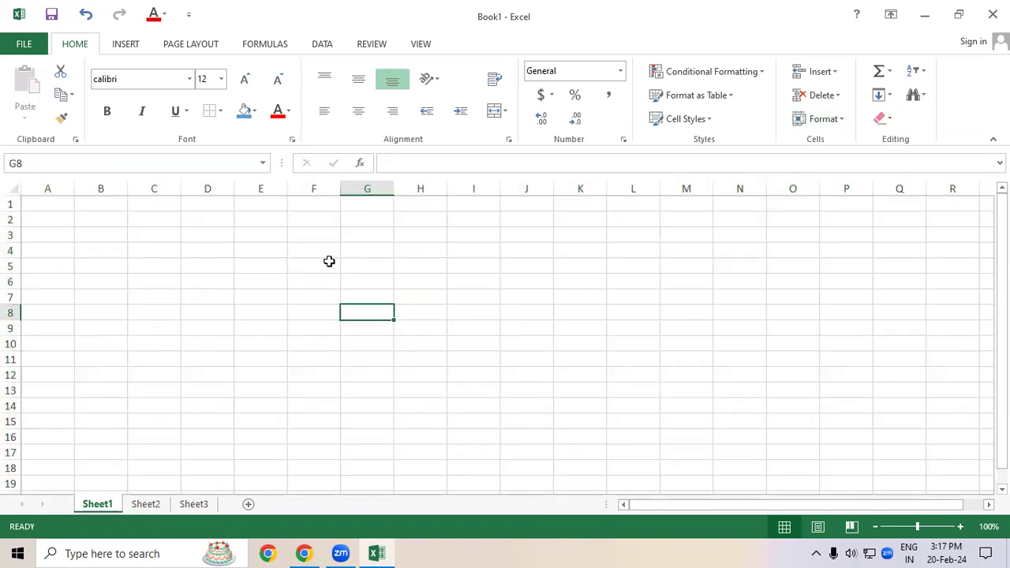
# Enter the test letter 'a' in F4 and try Align Left, Center and Align Right on it
pyautogui.click(315, 249)
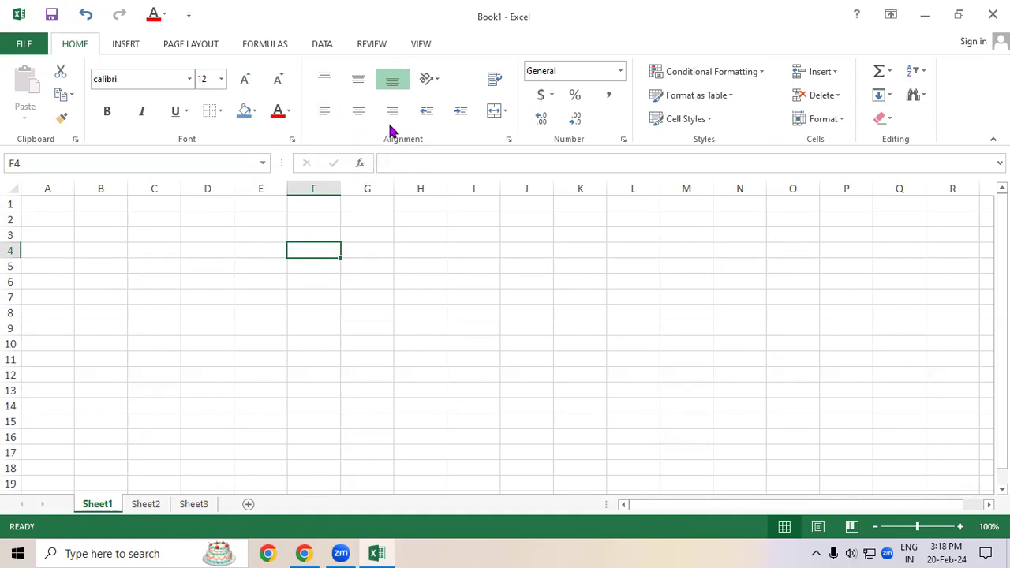
pyautogui.write('a')
pyautogui.press('Return')
pyautogui.click(322, 251)
pyautogui.click(326, 112)
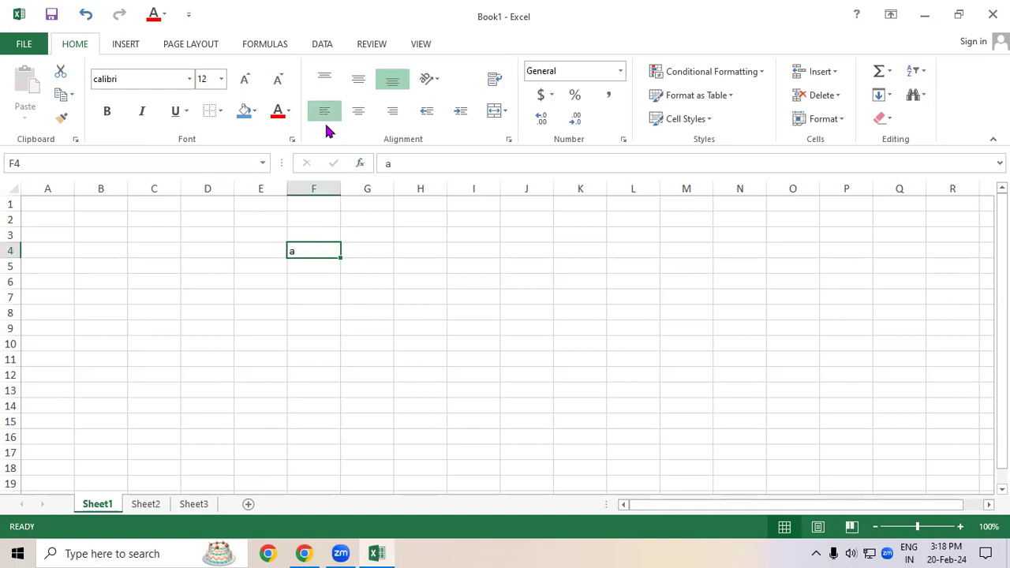
pyautogui.click(359, 115)
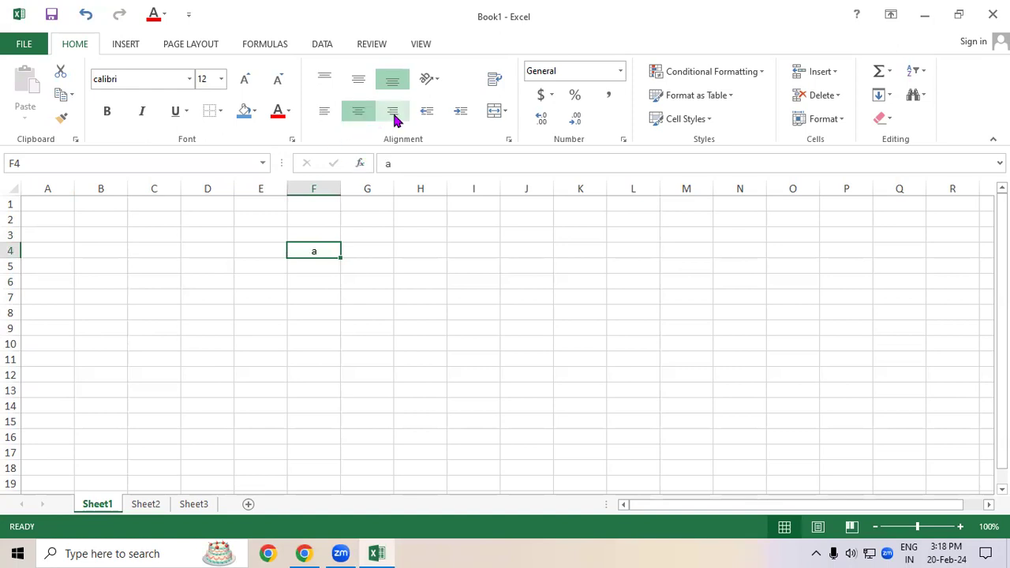
pyautogui.click(392, 117)
pyautogui.click(361, 117)
pyautogui.click(324, 115)
pyautogui.click(358, 113)
pyautogui.click(389, 113)
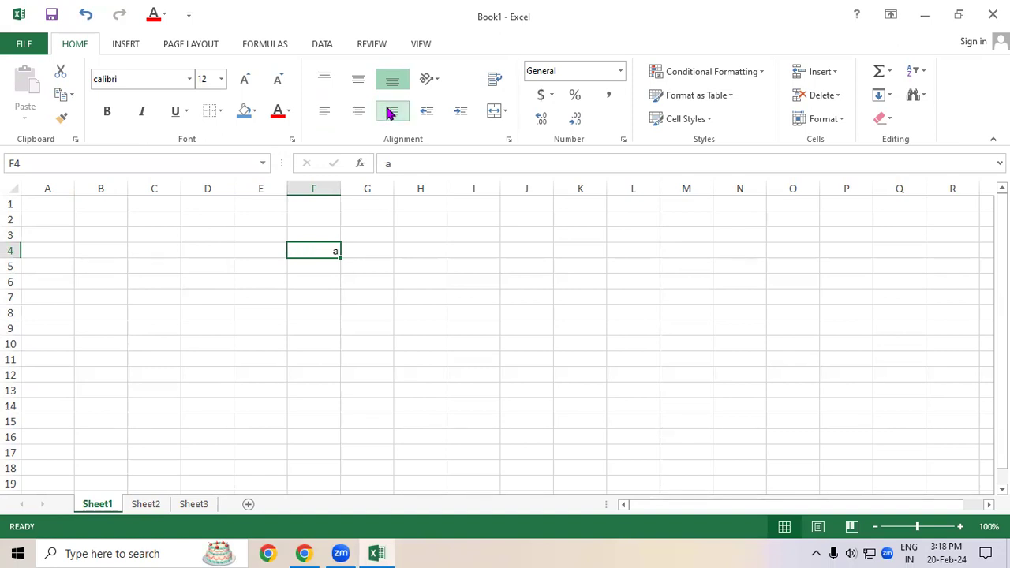
# Try Top Align and Bottom Align on F4, then delete the letter
pyautogui.click(349, 343)
pyautogui.click(320, 259)
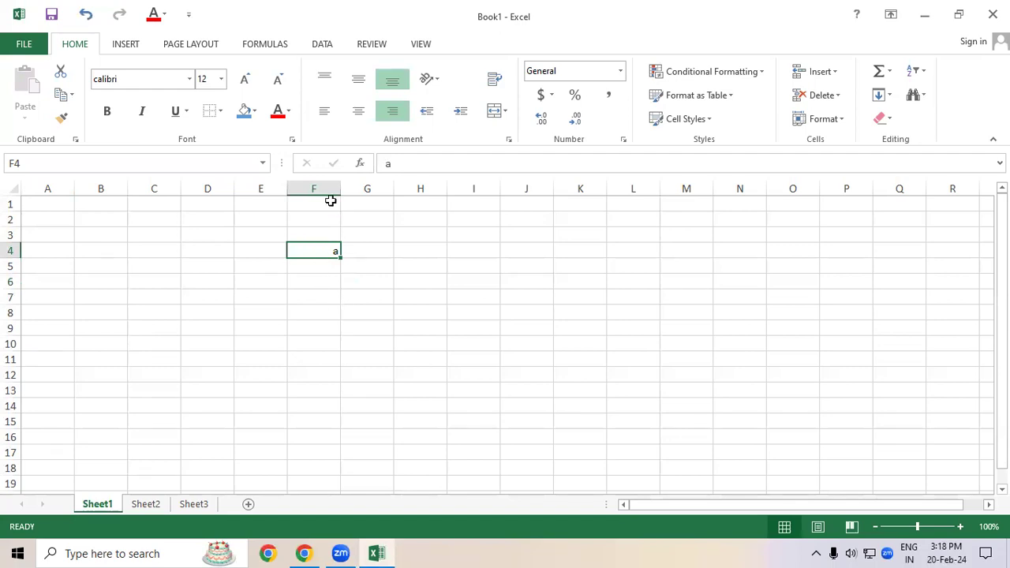
pyautogui.click(325, 81)
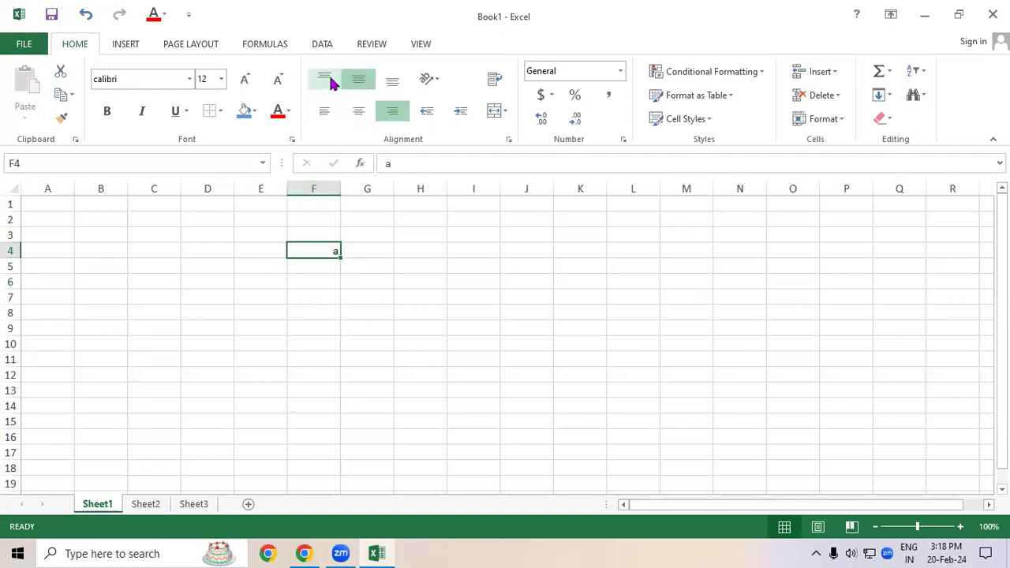
pyautogui.click(392, 87)
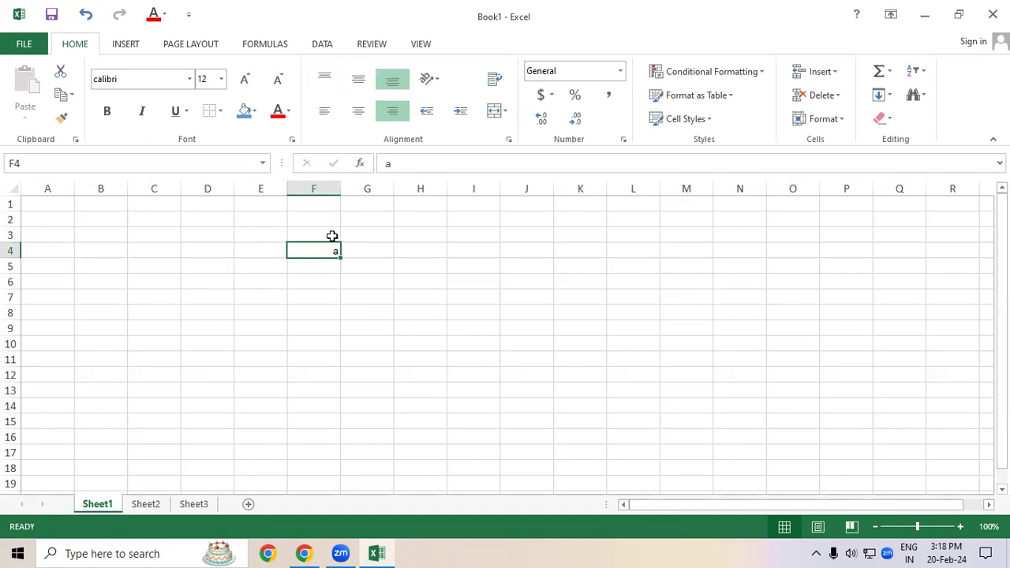
pyautogui.press('Delete')
# Select E1:K6 and apply Merge & Center
pyautogui.click(345, 290)
pyautogui.moveTo(236, 207); pyautogui.dragTo(498, 258)
pyautogui.click(504, 111)
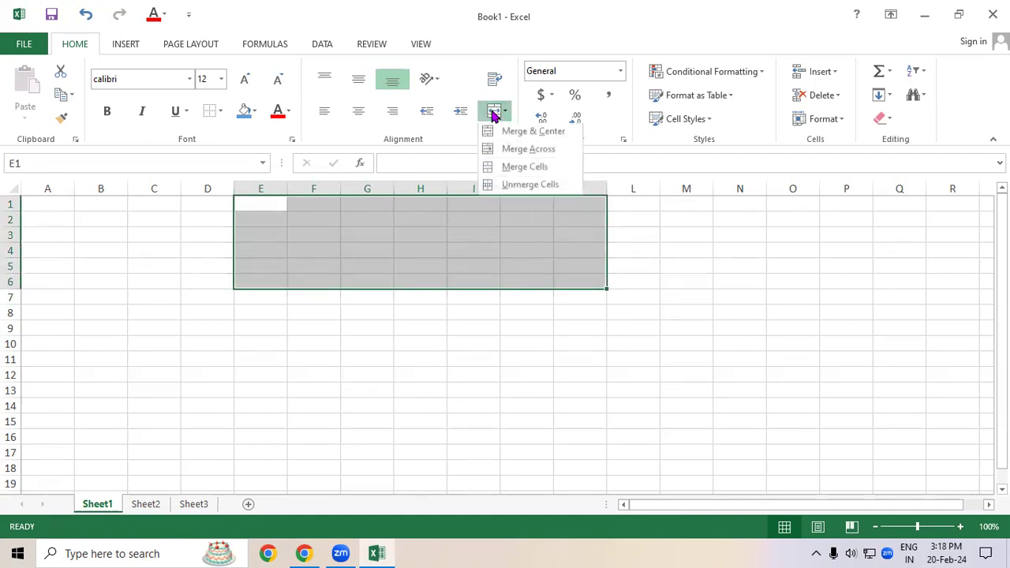
pyautogui.click(523, 135)
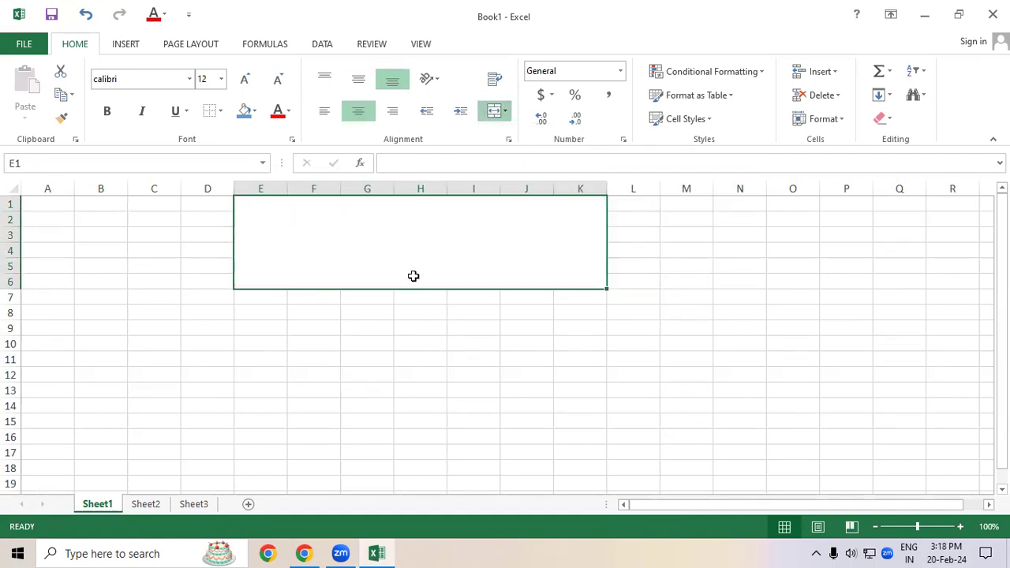
# Type 'iy,hy,' into the merged cell and try the vertical and horizontal alignment options
pyautogui.write('iy,hy,')
pyautogui.click(422, 358)
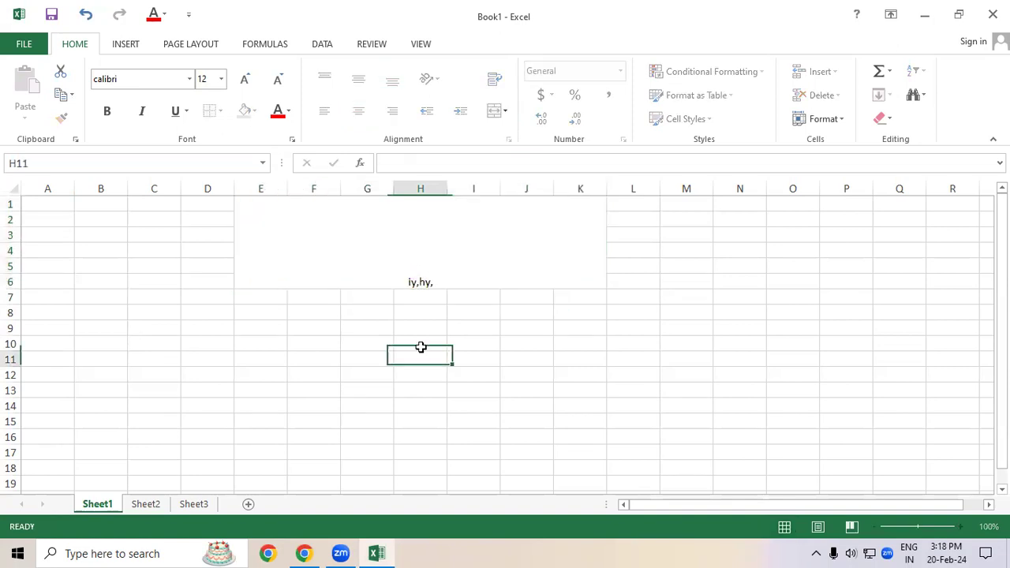
pyautogui.click(424, 273)
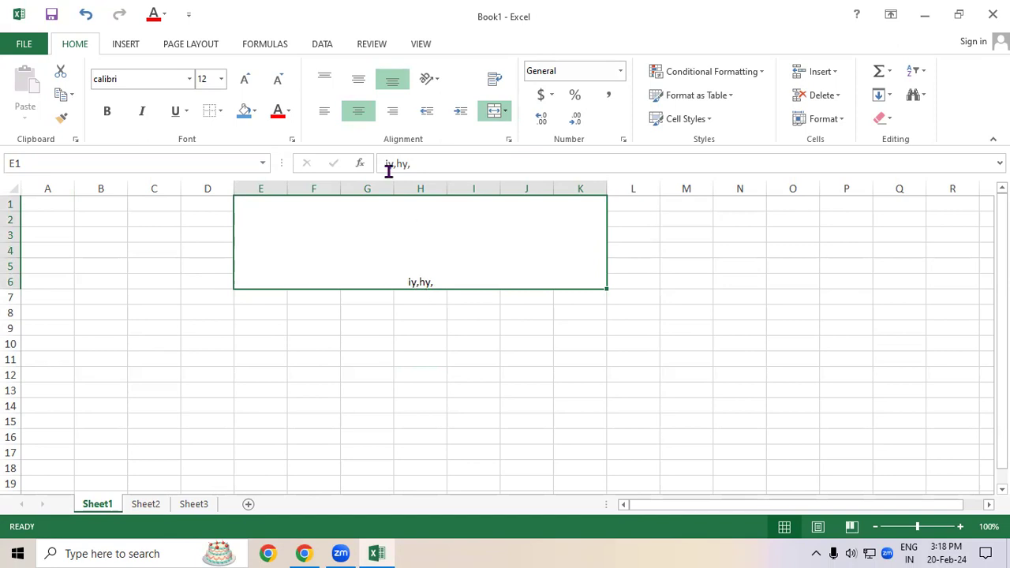
pyautogui.click(356, 80)
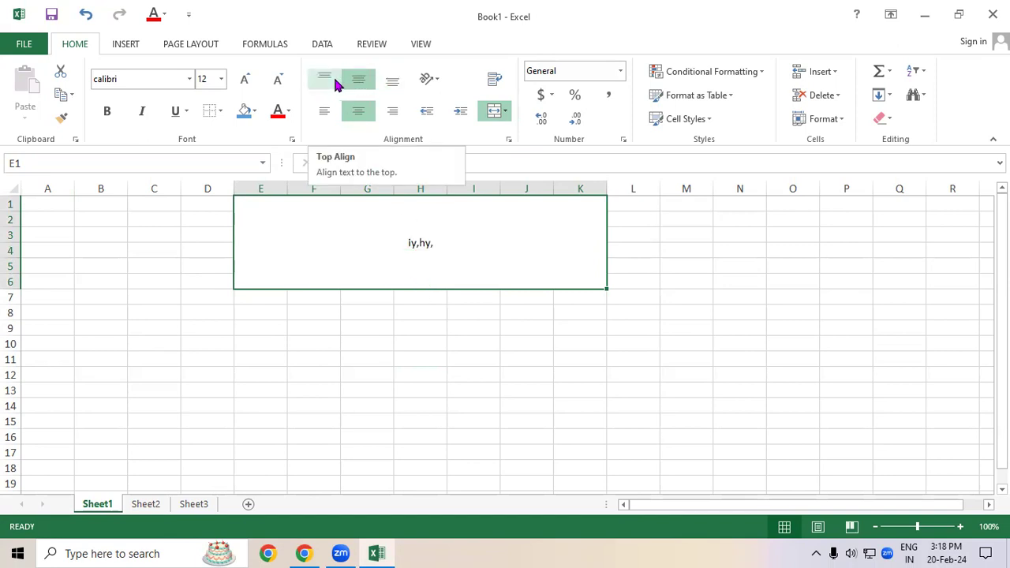
pyautogui.click(335, 85)
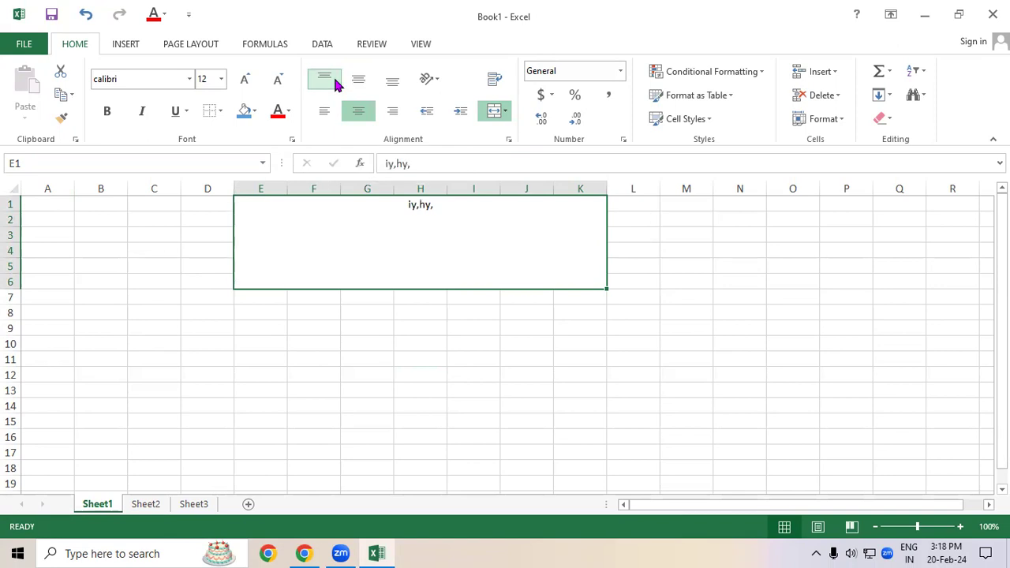
pyautogui.click(327, 113)
pyautogui.click(357, 112)
pyautogui.click(390, 114)
pyautogui.click(357, 112)
pyautogui.click(328, 111)
# Make the merged text bold, 24 pt, middle-aligned and centred
pyautogui.click(107, 111)
pyautogui.click(245, 80)
pyautogui.click(244, 80)
pyautogui.click(245, 79)
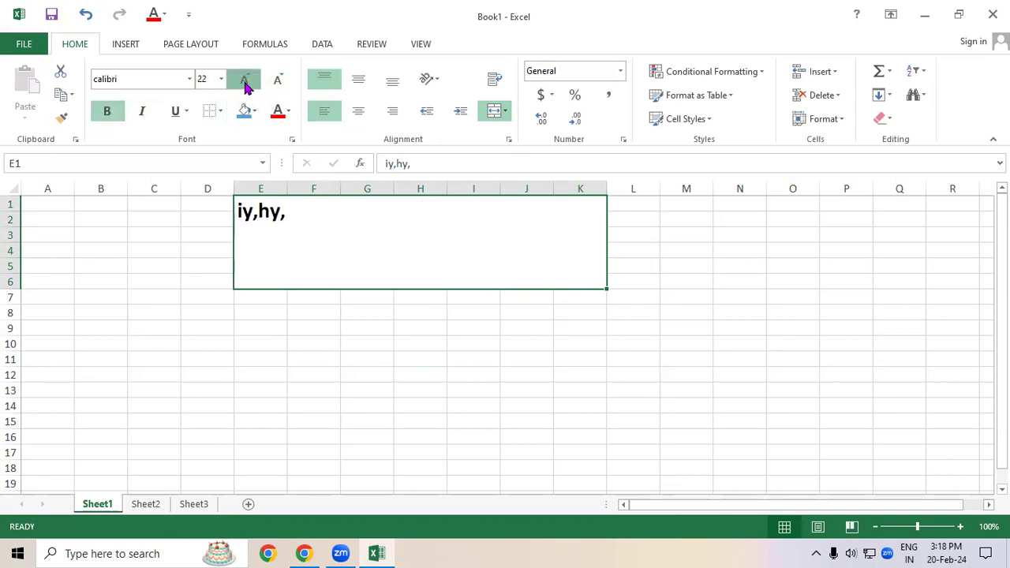
pyautogui.click(245, 80)
pyautogui.click(245, 80)
pyautogui.click(245, 80)
pyautogui.click(360, 113)
pyautogui.click(395, 114)
pyautogui.click(360, 79)
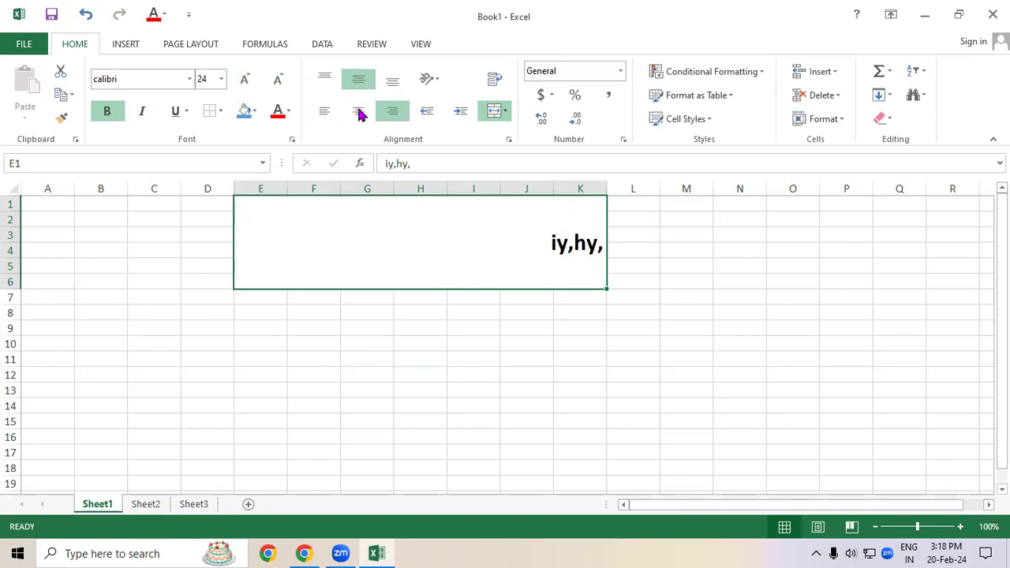
pyautogui.click(359, 113)
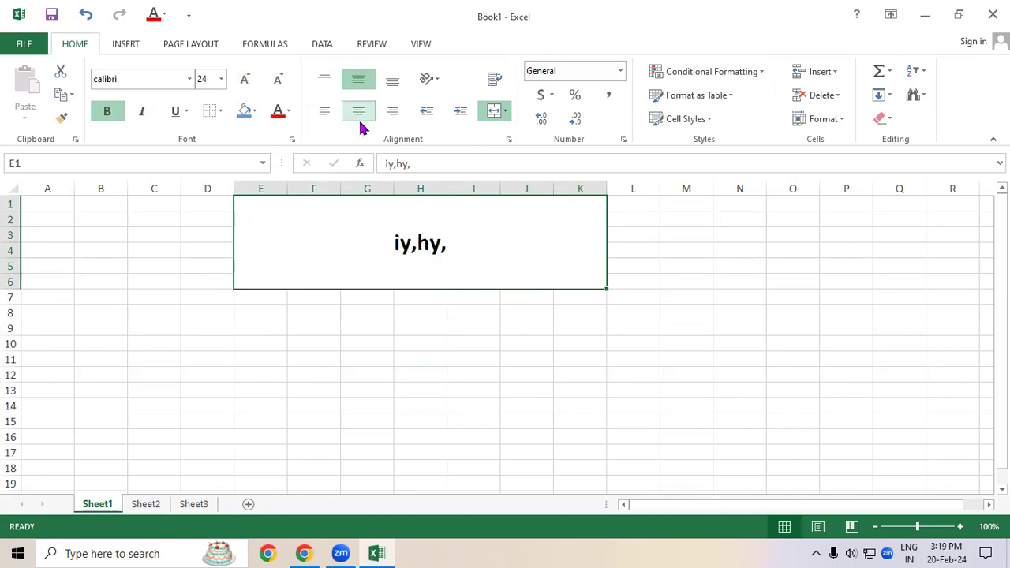
# Delete the text from the merged E1:K6 block, keeping its formatting
pyautogui.click(682, 294)
pyautogui.click(499, 244)
pyautogui.press('Delete')
pyautogui.click(543, 378)
pyautogui.click(468, 230)
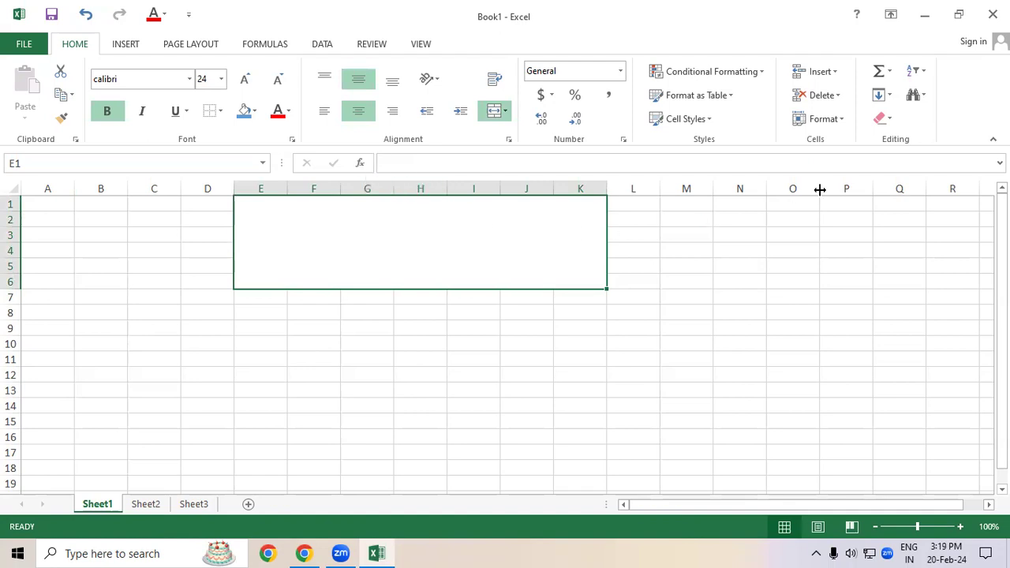
# Clear the formatting and merge from the E1:K6 block
pyautogui.click(887, 120)
pyautogui.click(893, 142)
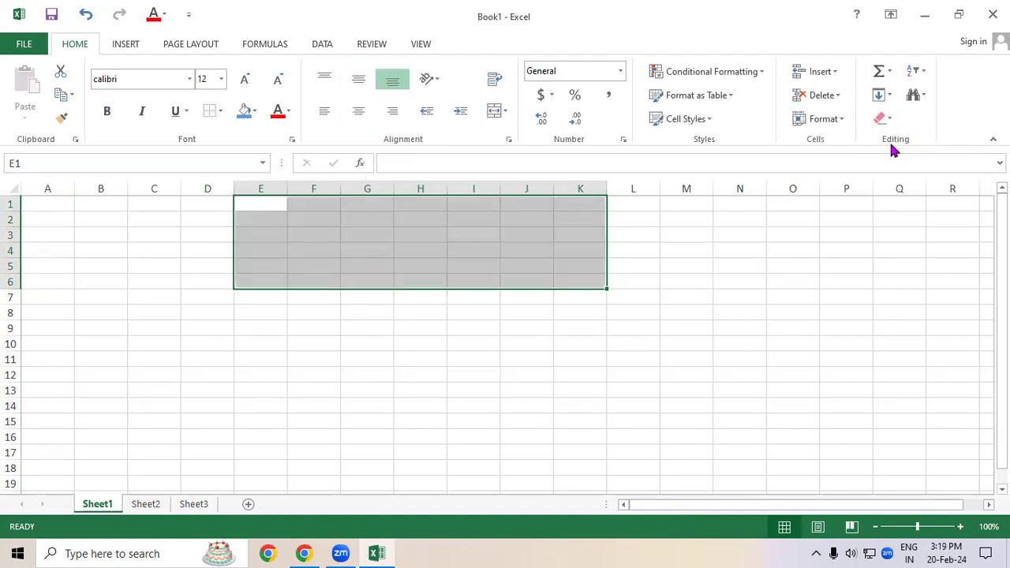
pyautogui.click(884, 120)
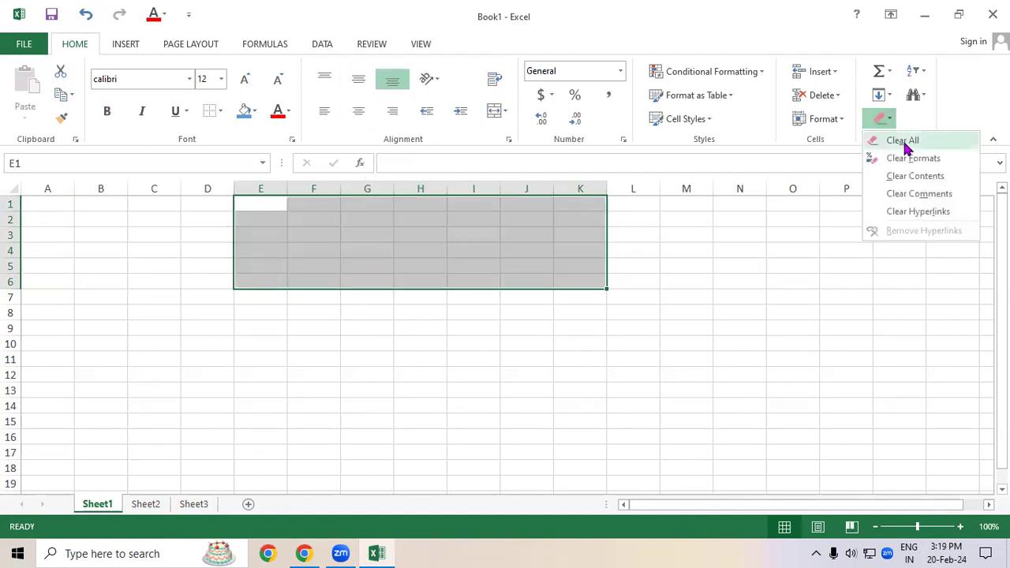
pyautogui.click(604, 241)
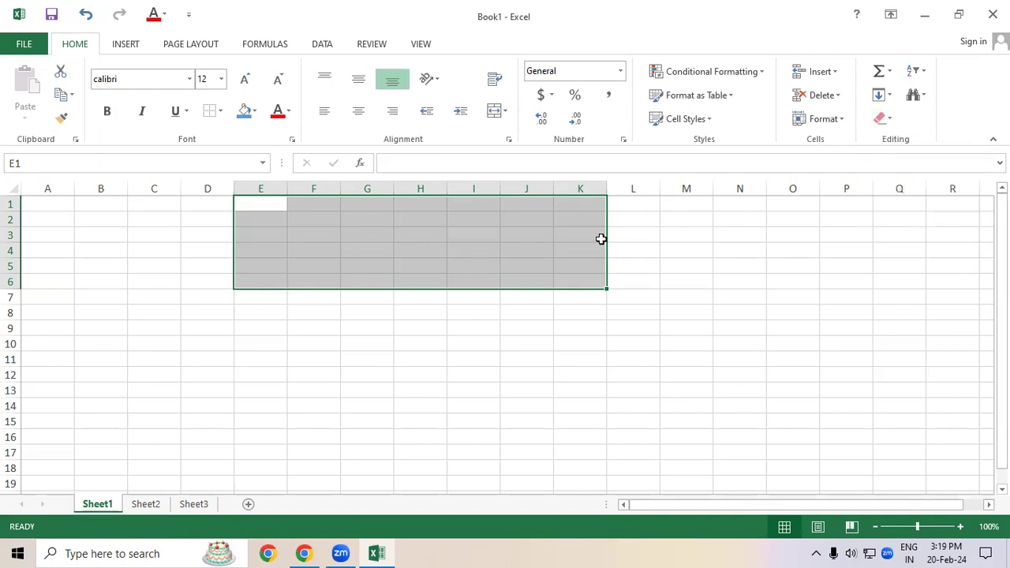
pyautogui.click(257, 221)
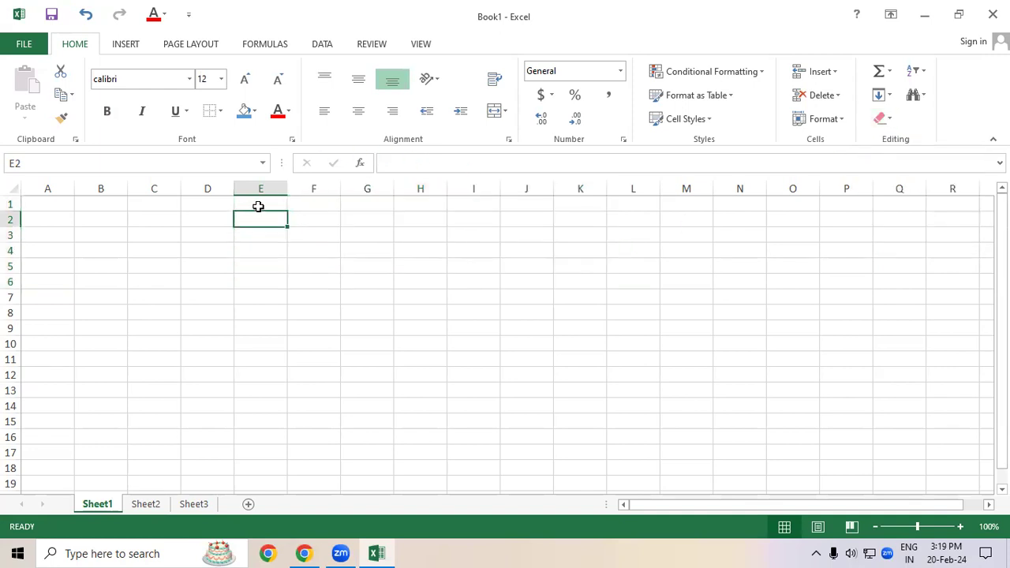
# Select E1:N5 and merge it into one centred cell
pyautogui.moveTo(255, 205); pyautogui.dragTo(749, 273)
pyautogui.click(494, 113)
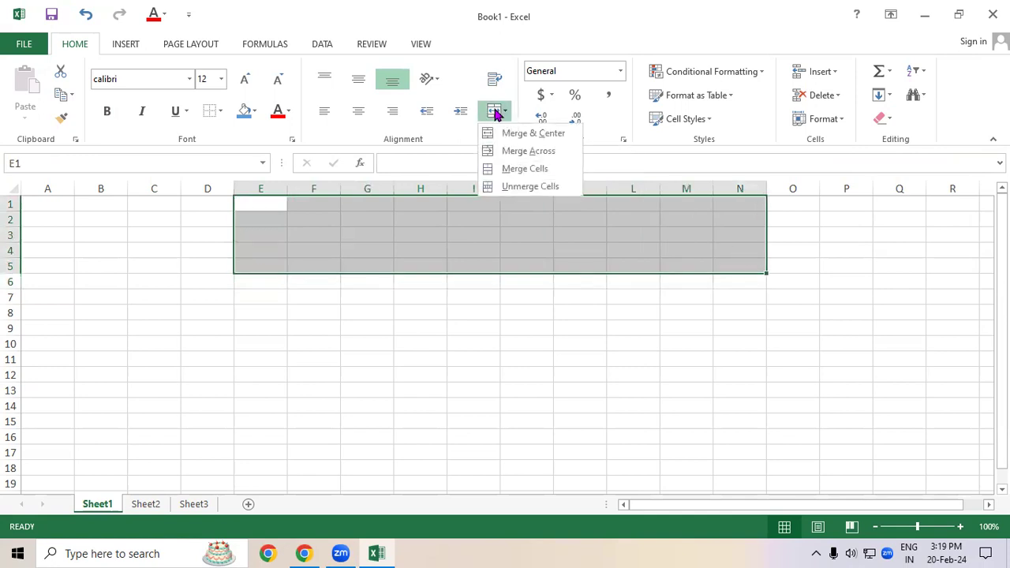
pyautogui.click(494, 120)
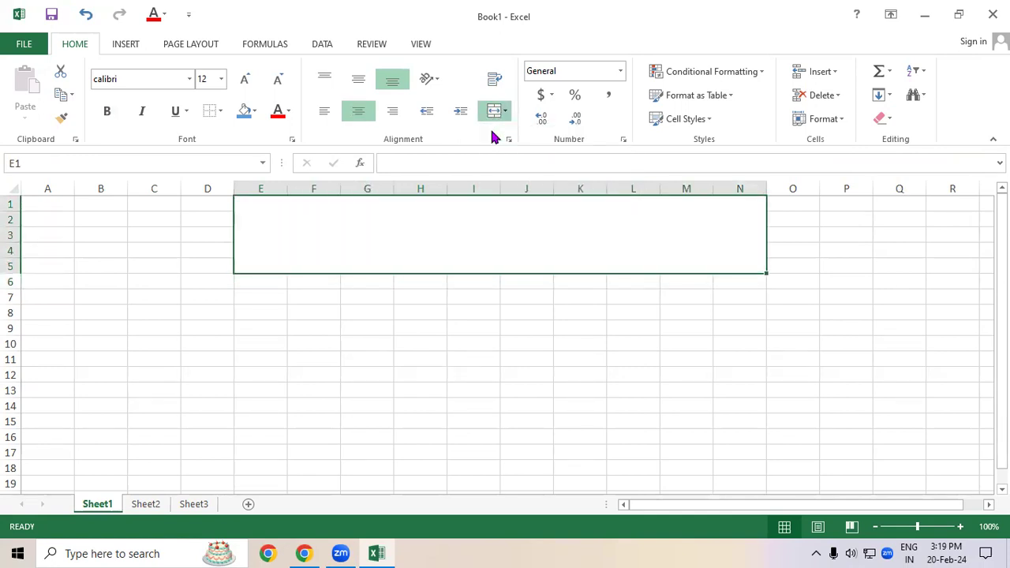
pyautogui.click(373, 408)
pyautogui.click(355, 254)
# Type 'Student Database' into the merged cell and start enlarging its font
pyautogui.write('St')
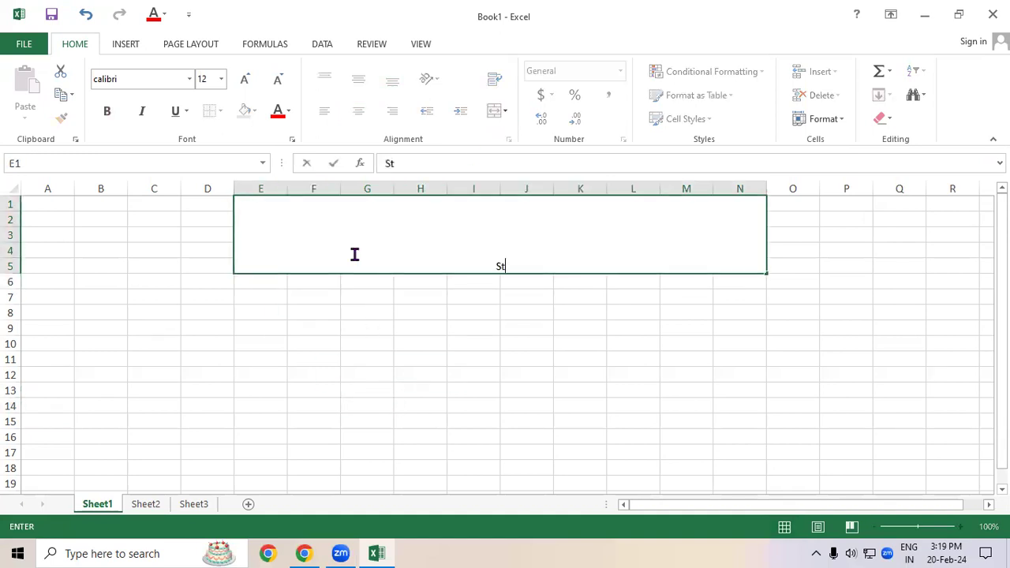
pyautogui.write('udent Database')
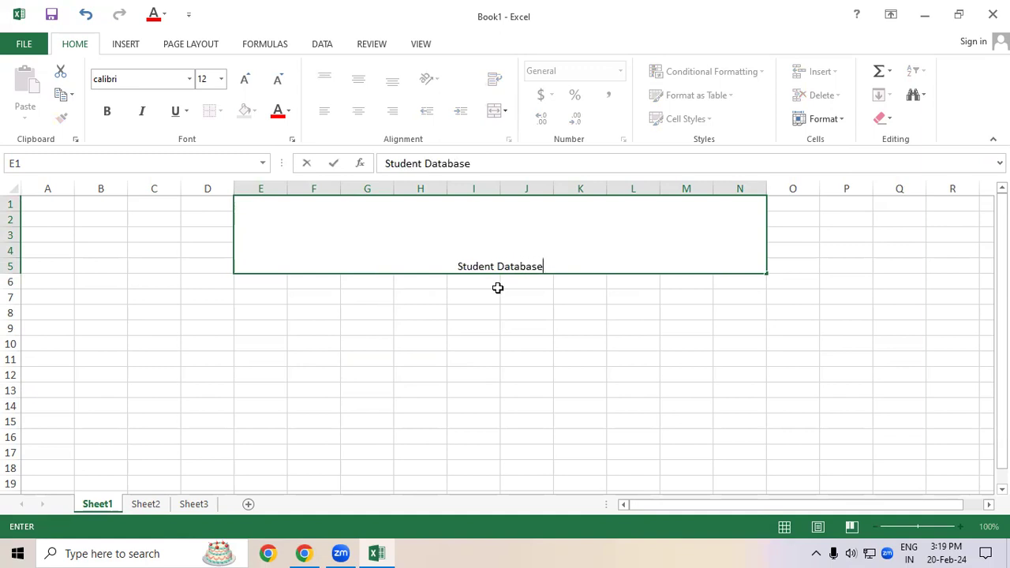
pyautogui.click(244, 79)
pyautogui.click(244, 79)
pyautogui.click(244, 79)
pyautogui.moveTo(574, 261); pyautogui.dragTo(334, 266)
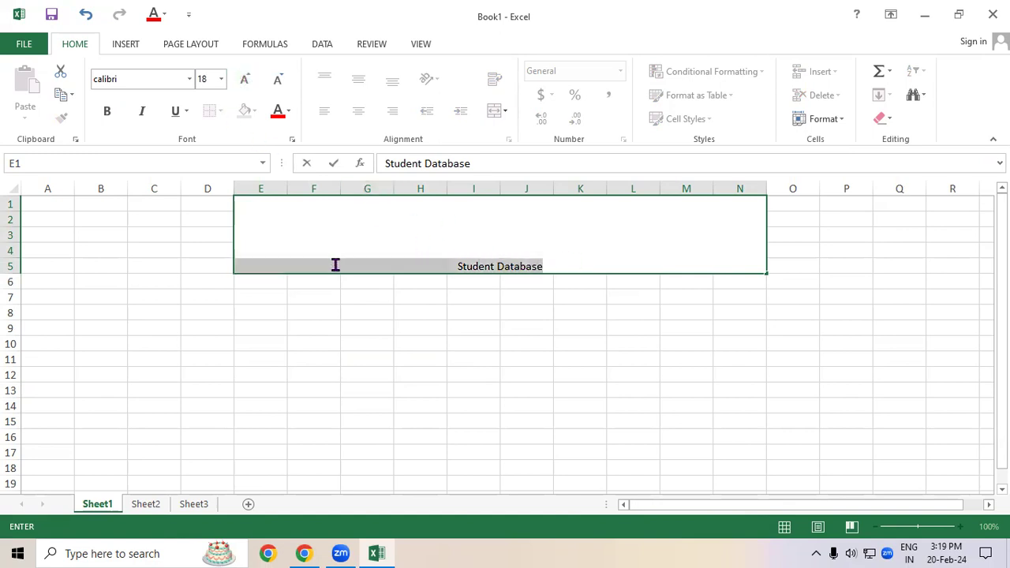
pyautogui.click(241, 80)
pyautogui.click(242, 80)
pyautogui.click(242, 81)
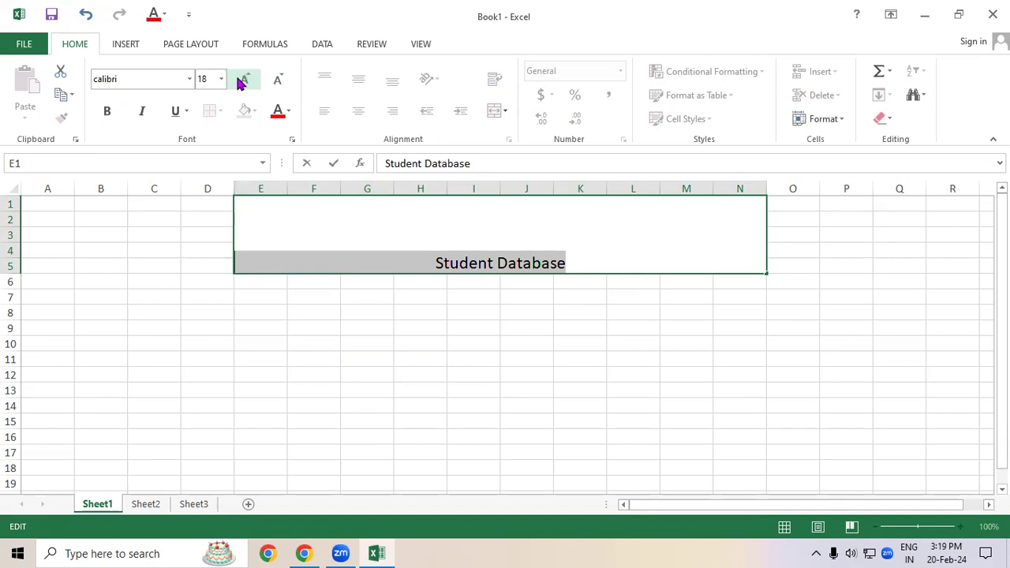
pyautogui.click(453, 229)
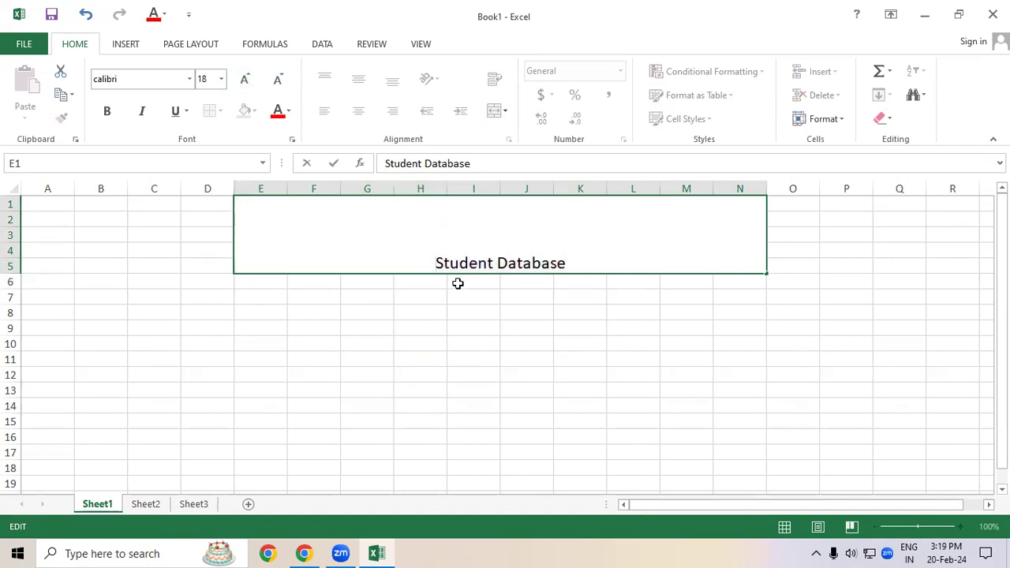
pyautogui.click(236, 356)
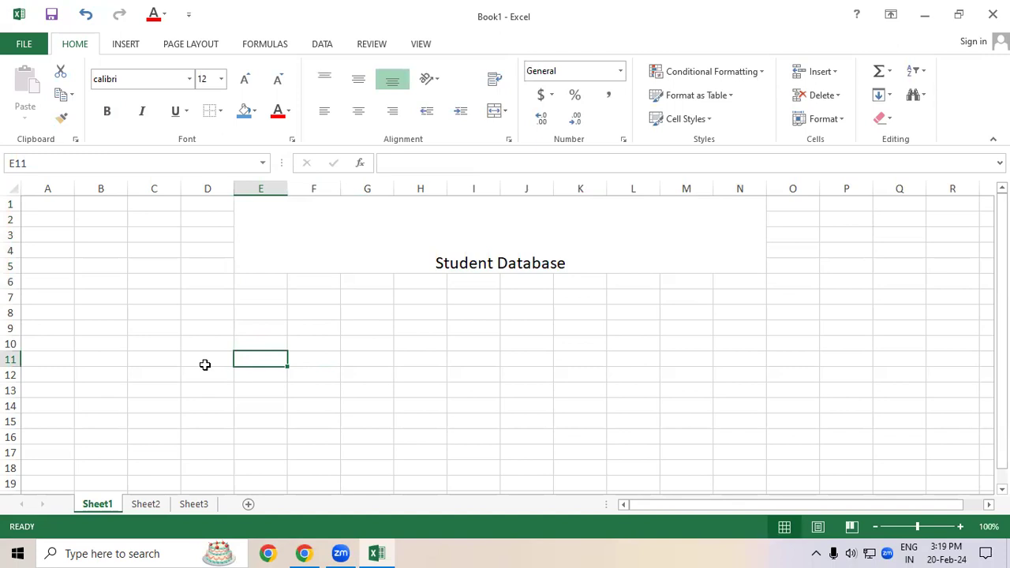
# Raise the title's font size to 48 and middle-align it vertically
pyautogui.click(412, 235)
pyautogui.click(246, 79)
pyautogui.click(245, 80)
pyautogui.click(246, 80)
pyautogui.click(246, 80)
pyautogui.click(245, 79)
pyautogui.click(245, 80)
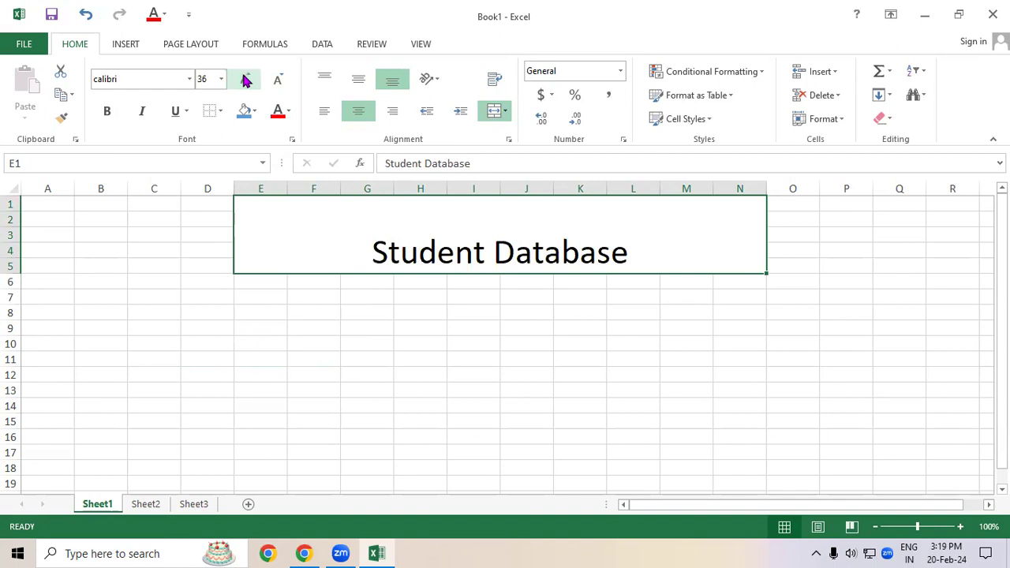
pyautogui.click(246, 80)
pyautogui.click(360, 81)
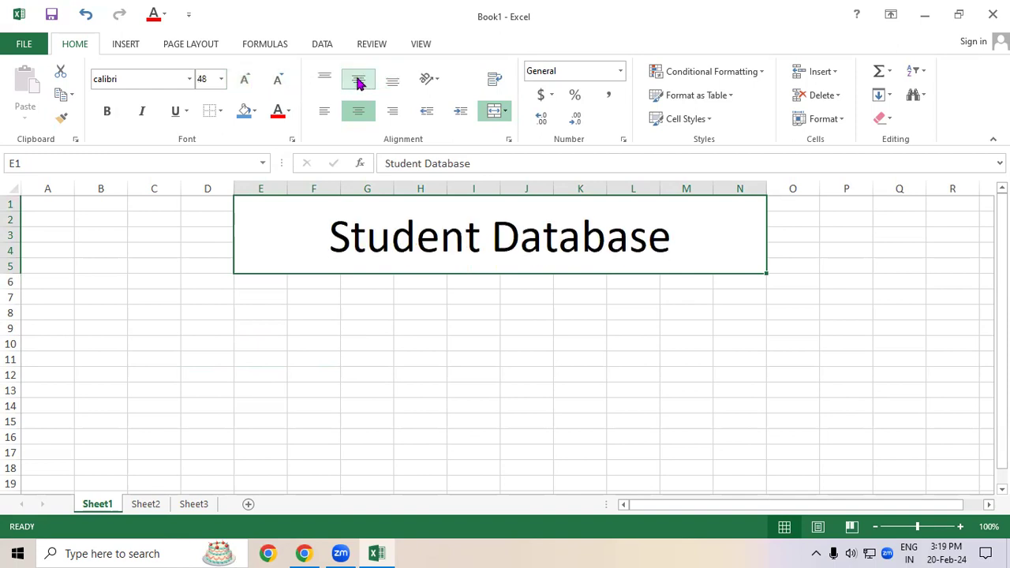
pyautogui.click(403, 371)
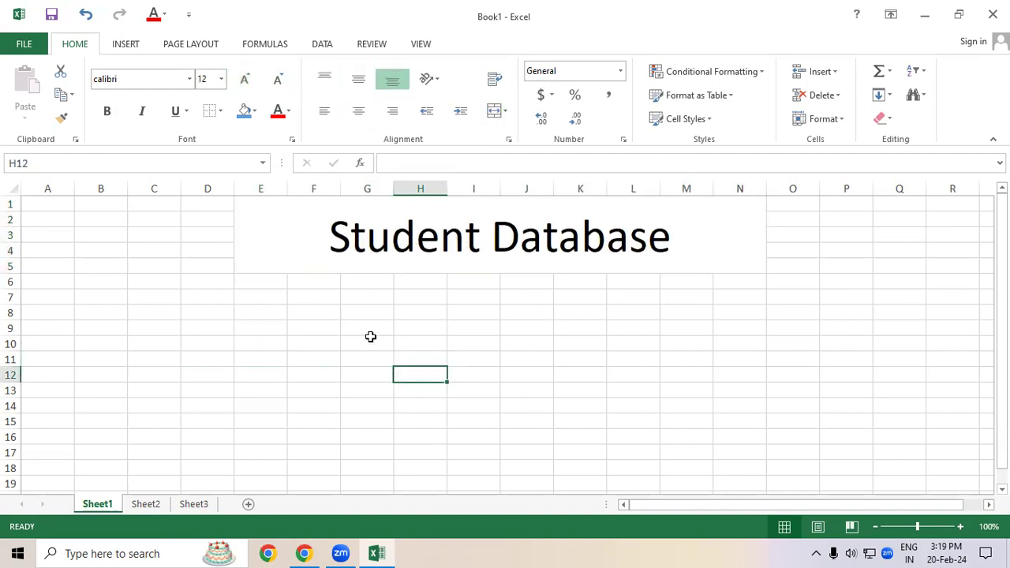
# Fill the 'Student Database' cell brown, colour its text white, and make it bold
pyautogui.click(322, 222)
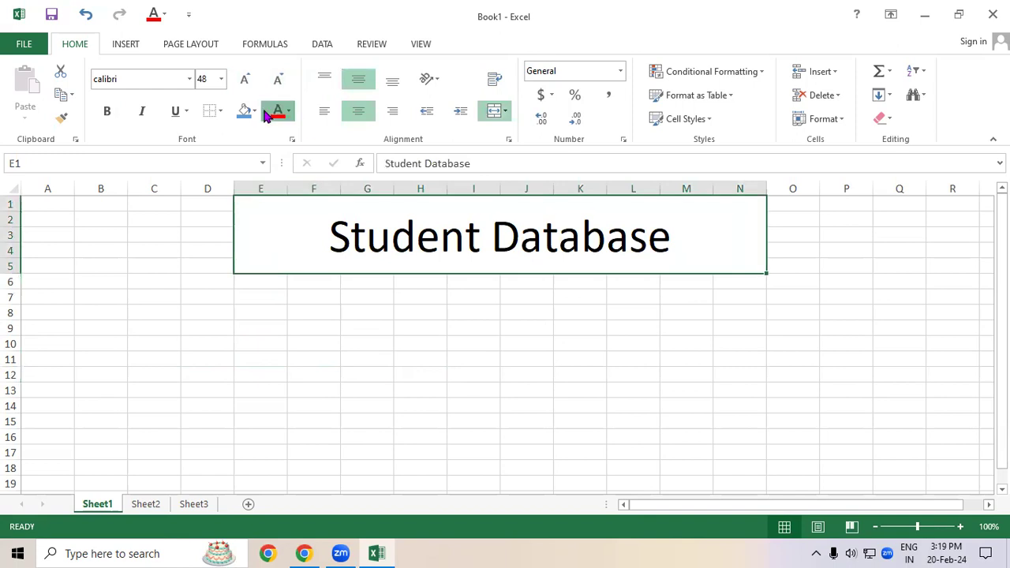
pyautogui.click(254, 111)
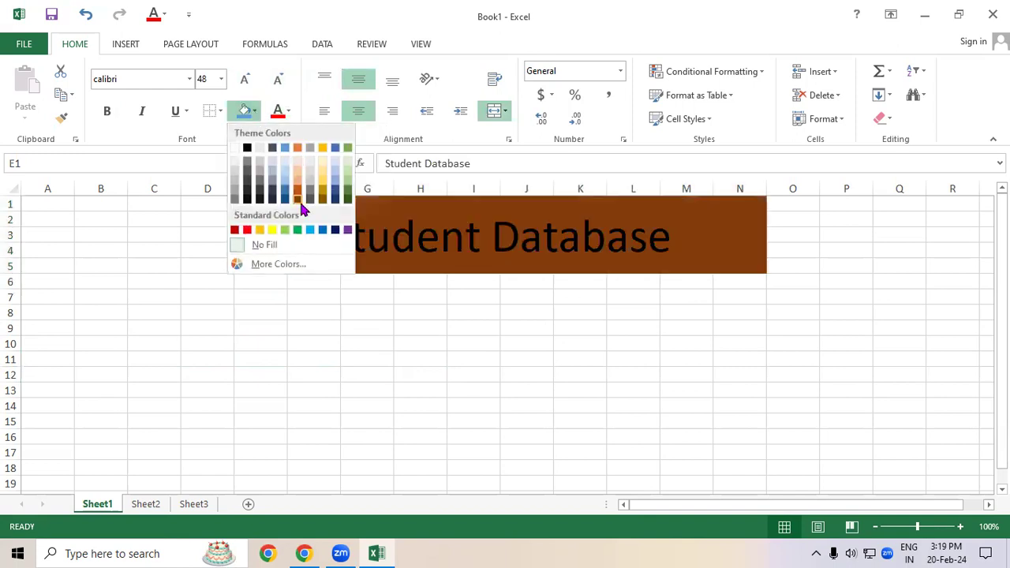
pyautogui.click(300, 203)
pyautogui.click(288, 111)
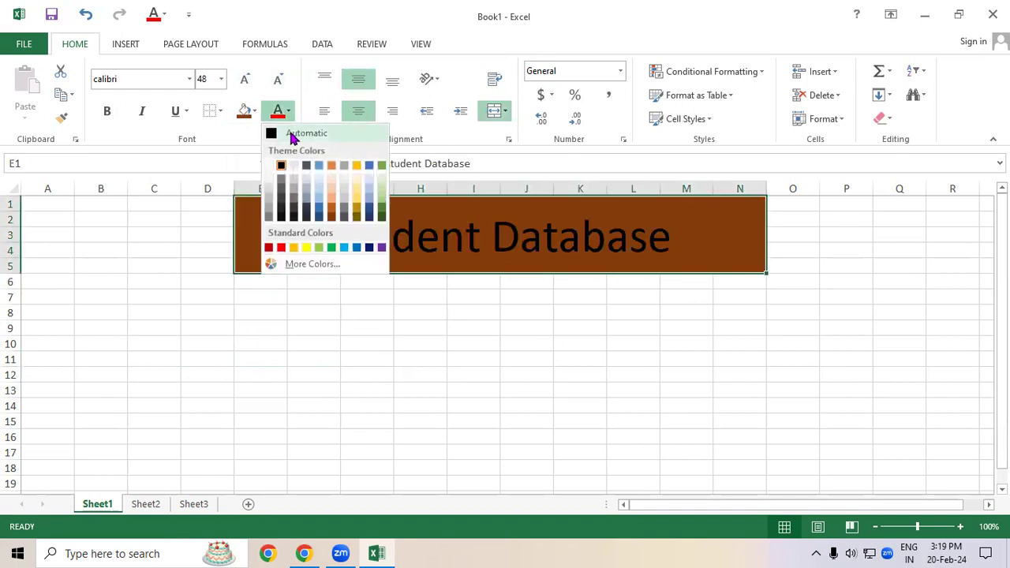
pyautogui.click(268, 165)
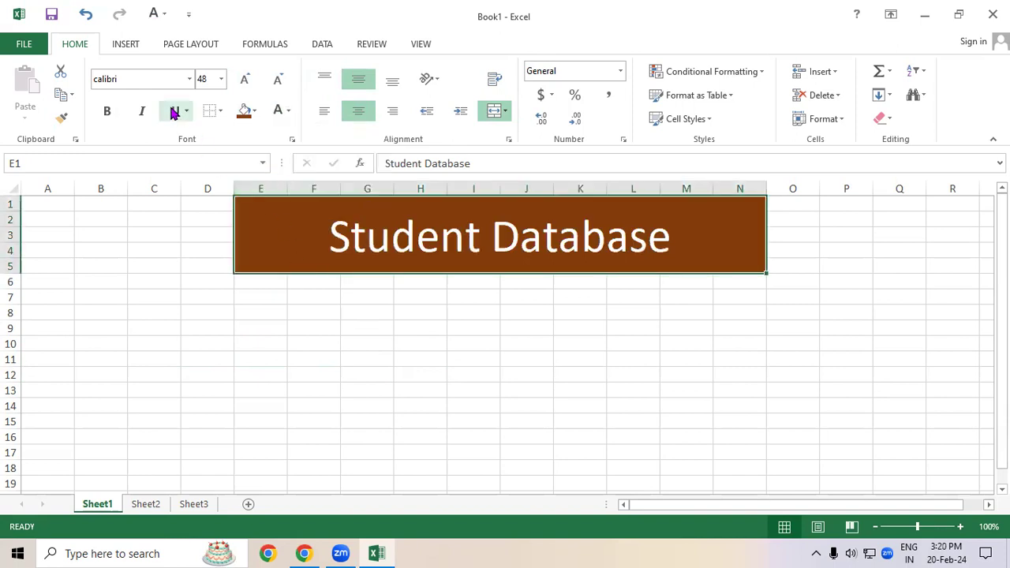
pyautogui.click(107, 111)
pyautogui.click(263, 339)
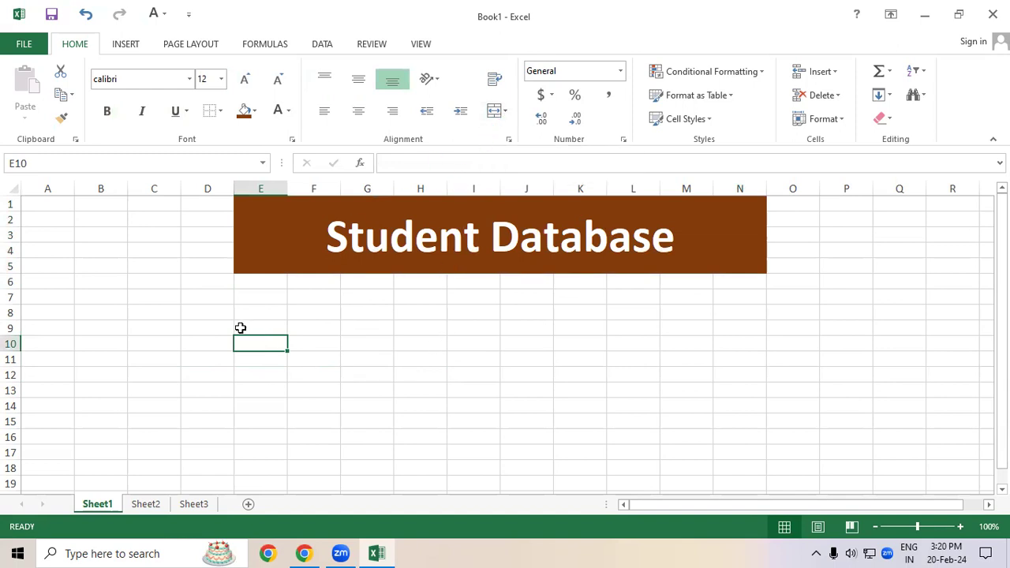
# Select D1:Q6 and Clear All to remove the cell-based title
pyautogui.moveTo(189, 203); pyautogui.dragTo(875, 276)
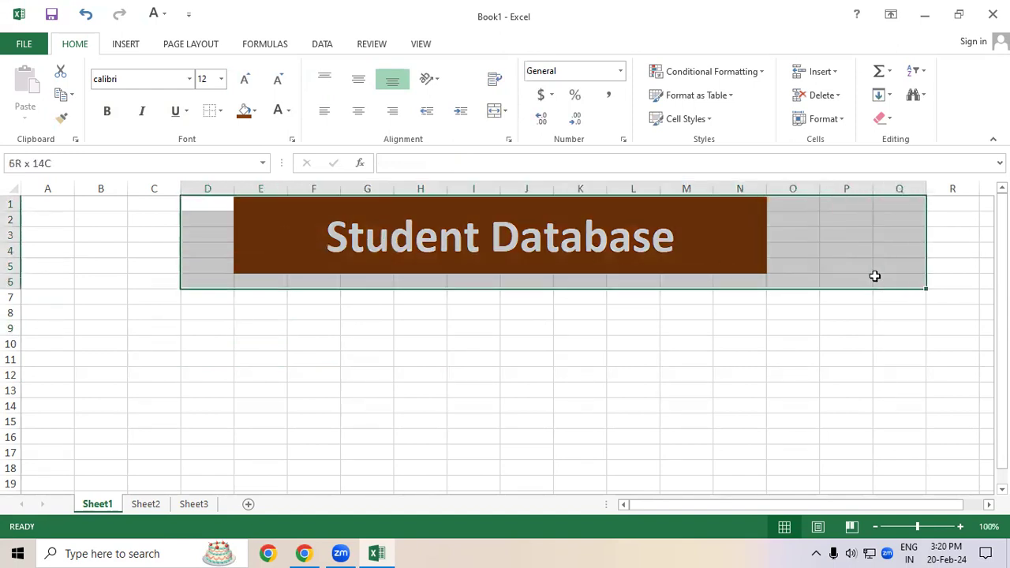
pyautogui.click(882, 119)
pyautogui.click(895, 140)
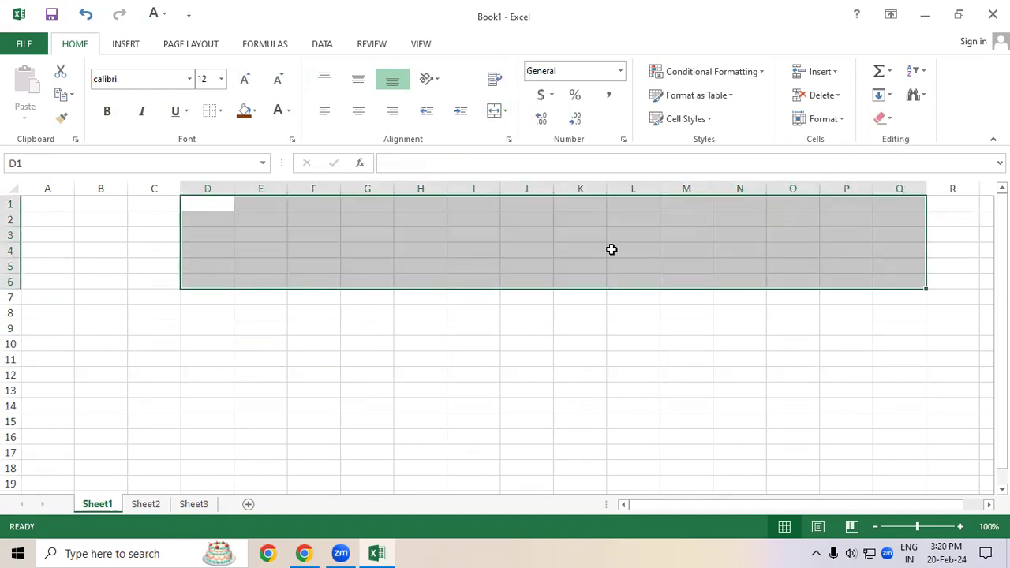
pyautogui.click(237, 313)
# Insert an orange-outlined WordArt reading 'Student Database'
pyautogui.click(127, 45)
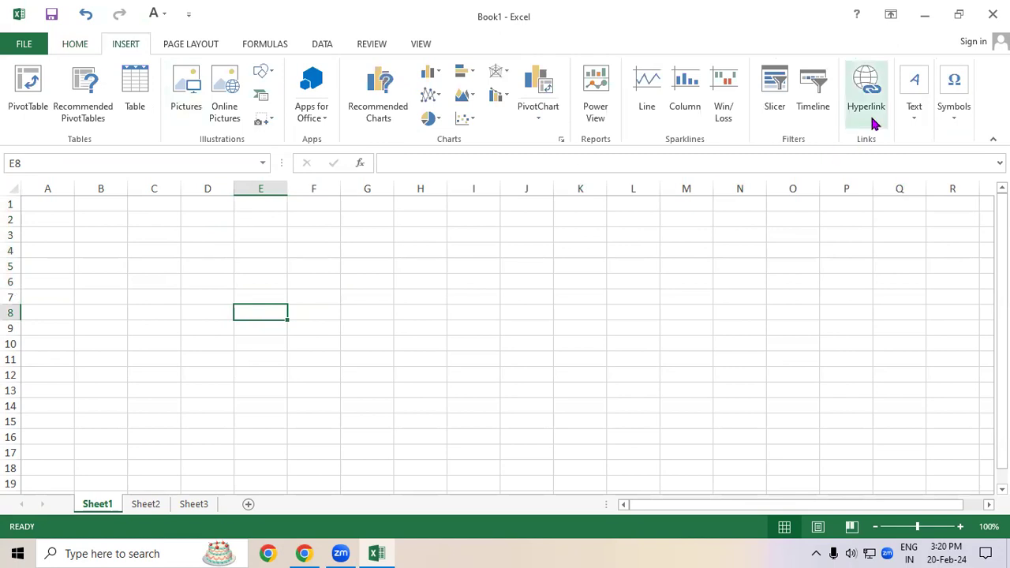
pyautogui.click(917, 104)
pyautogui.click(920, 182)
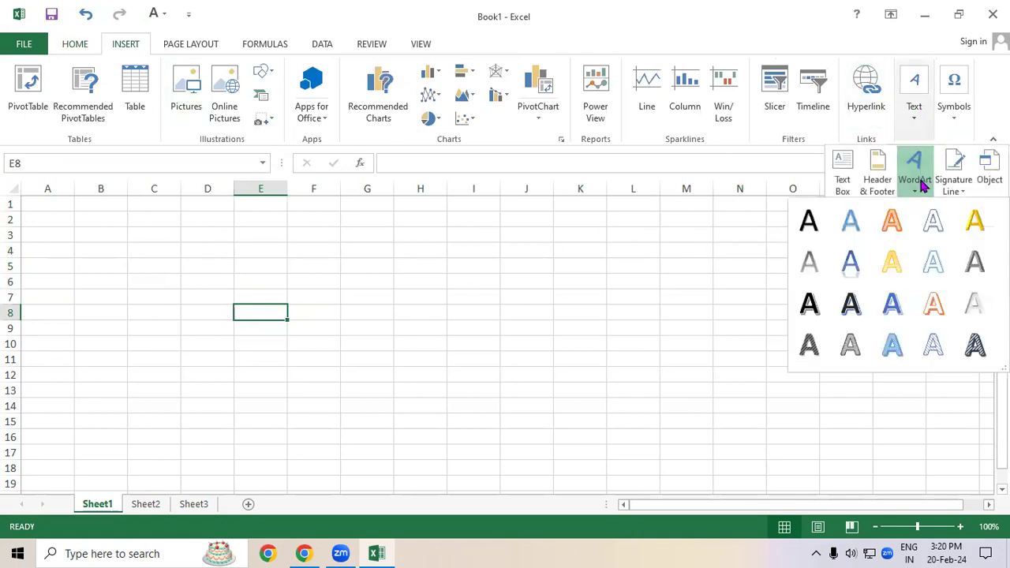
pyautogui.click(900, 223)
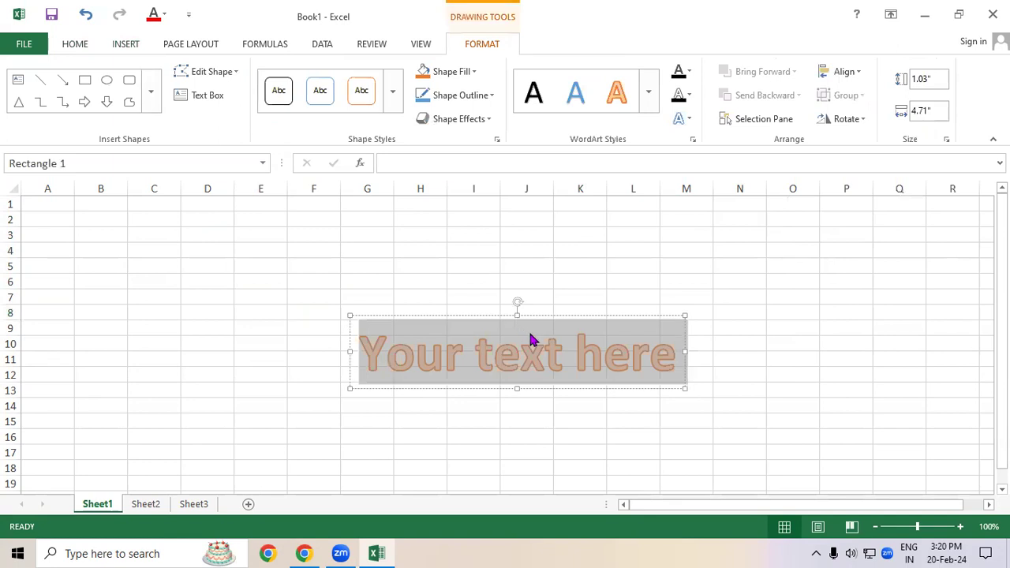
pyautogui.write('Stud')
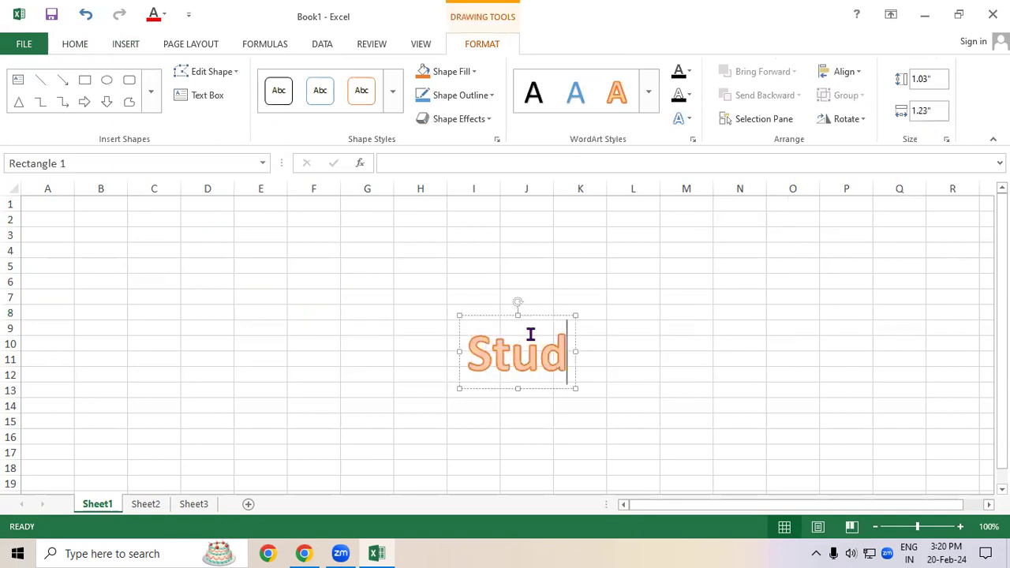
pyautogui.write('ent Dat')
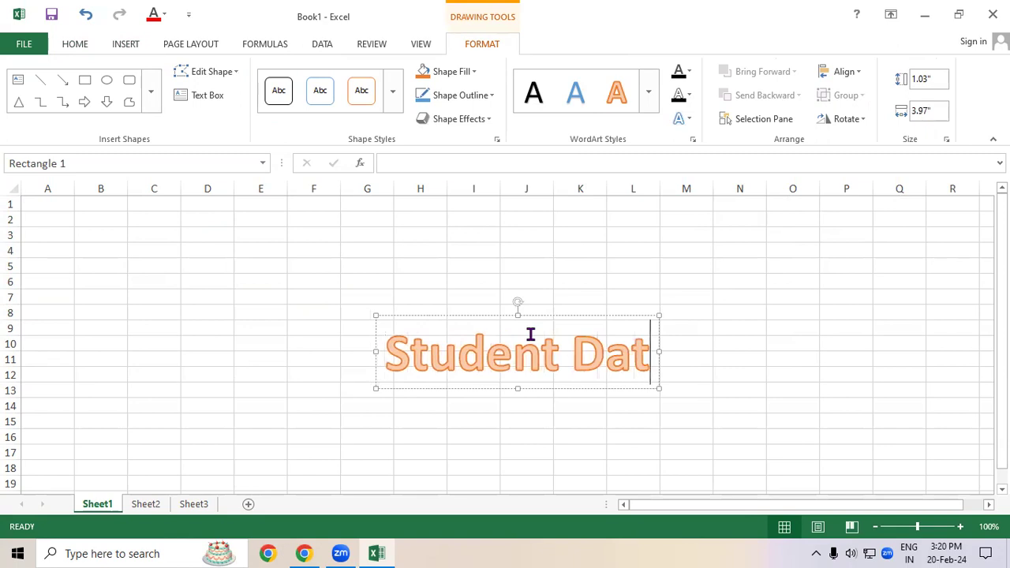
pyautogui.write('abase')
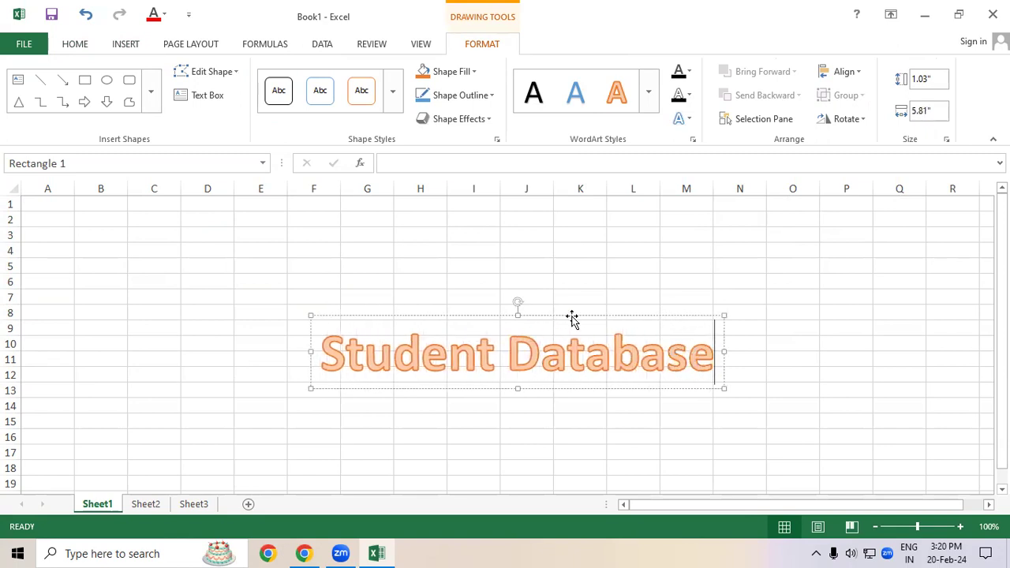
# Move the WordArt to the top rows, fill it light blue, and widen it to column O
pyautogui.moveTo(573, 316); pyautogui.dragTo(472, 206)
pyautogui.moveTo(463, 279); pyautogui.dragTo(480, 269)
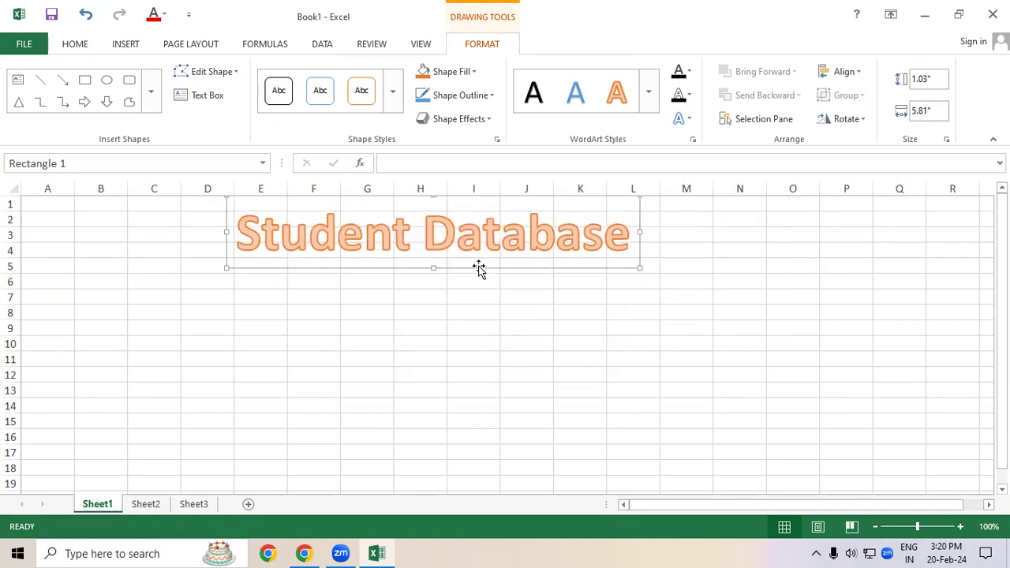
pyautogui.click(474, 73)
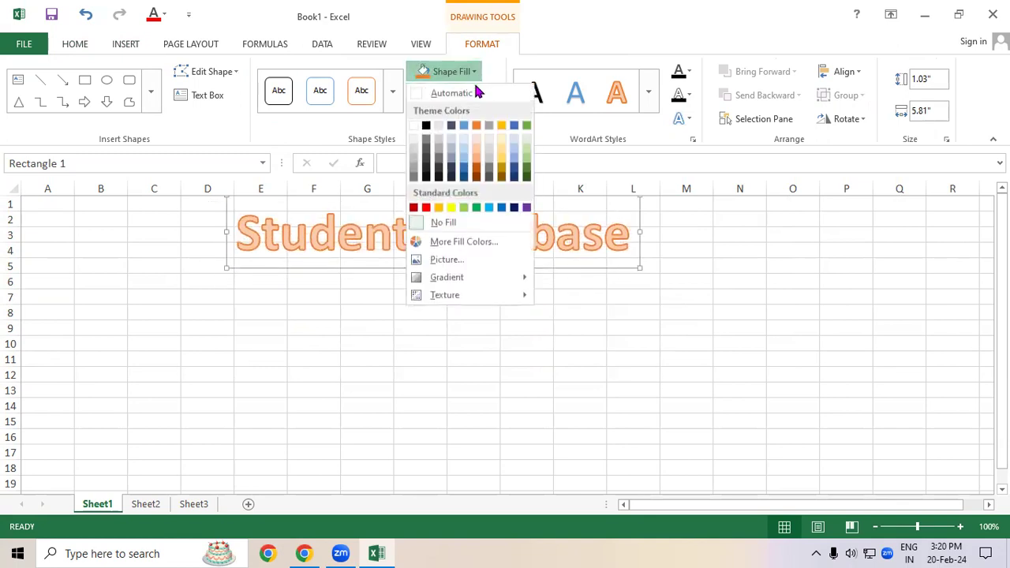
pyautogui.click(464, 138)
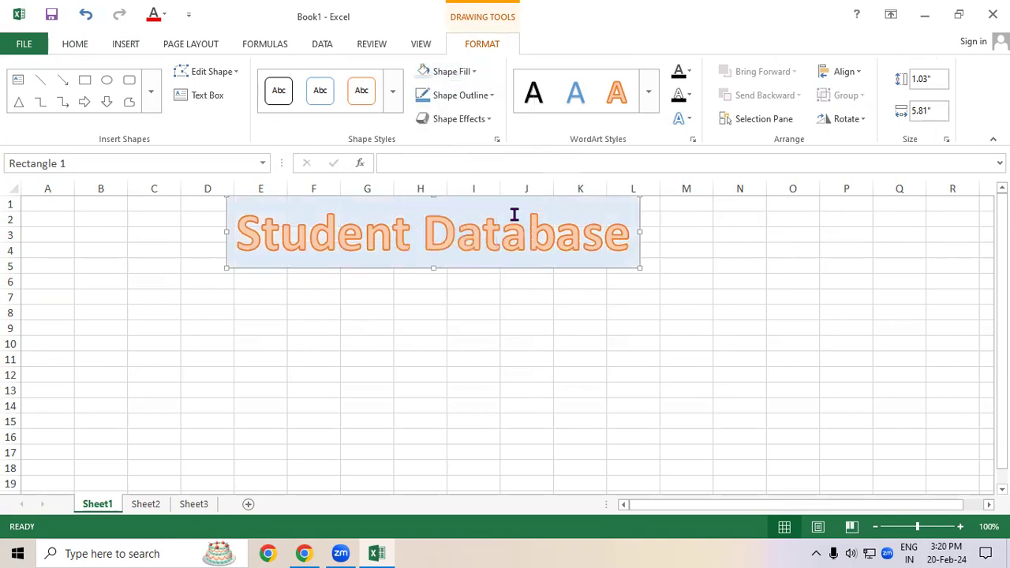
pyautogui.moveTo(639, 231); pyautogui.dragTo(805, 233)
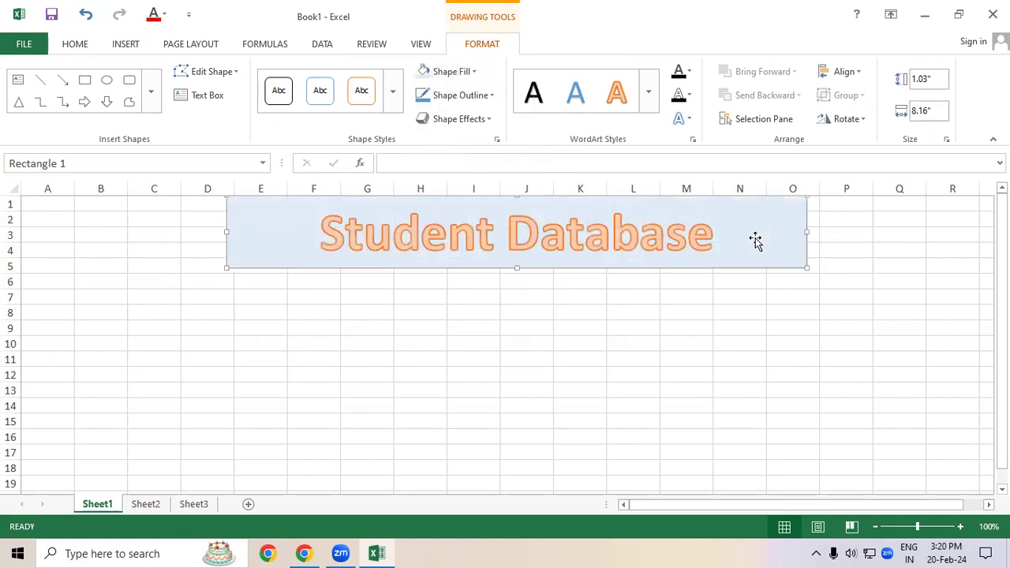
# Move the Student Database WordArt so it starts at column C, then select cell C6
pyautogui.moveTo(603, 268); pyautogui.dragTo(498, 244)
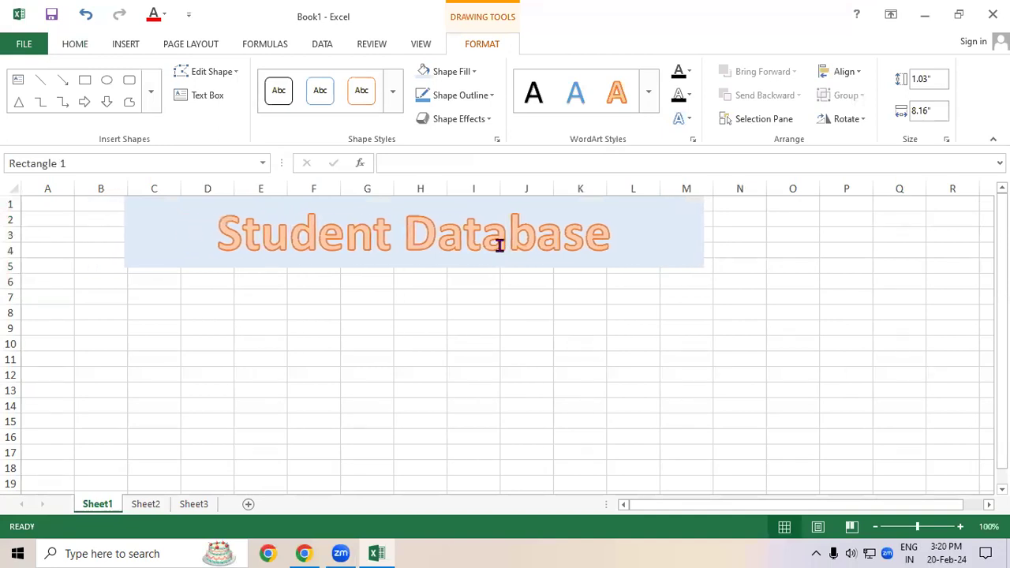
pyautogui.click(506, 338)
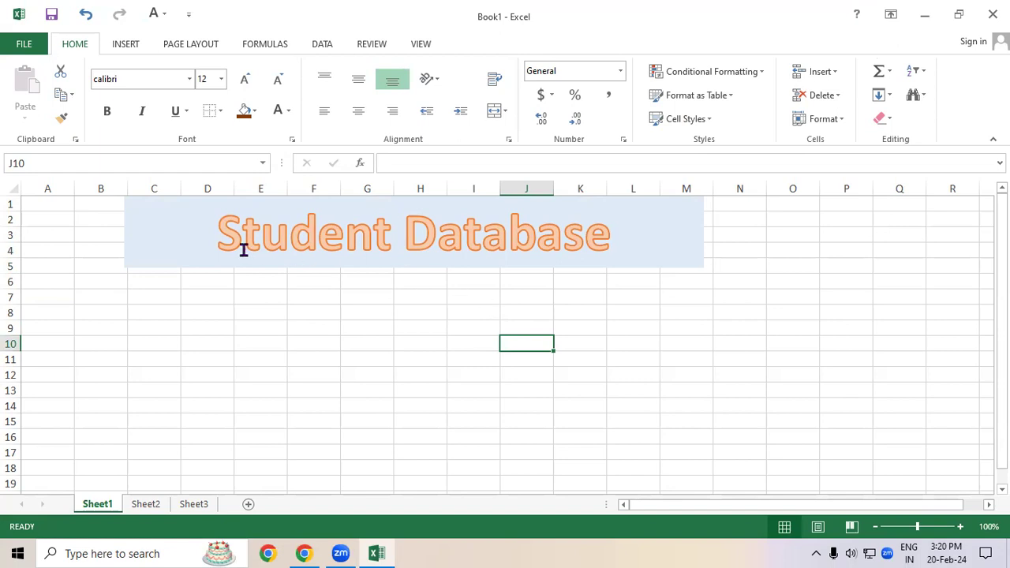
pyautogui.click(228, 270)
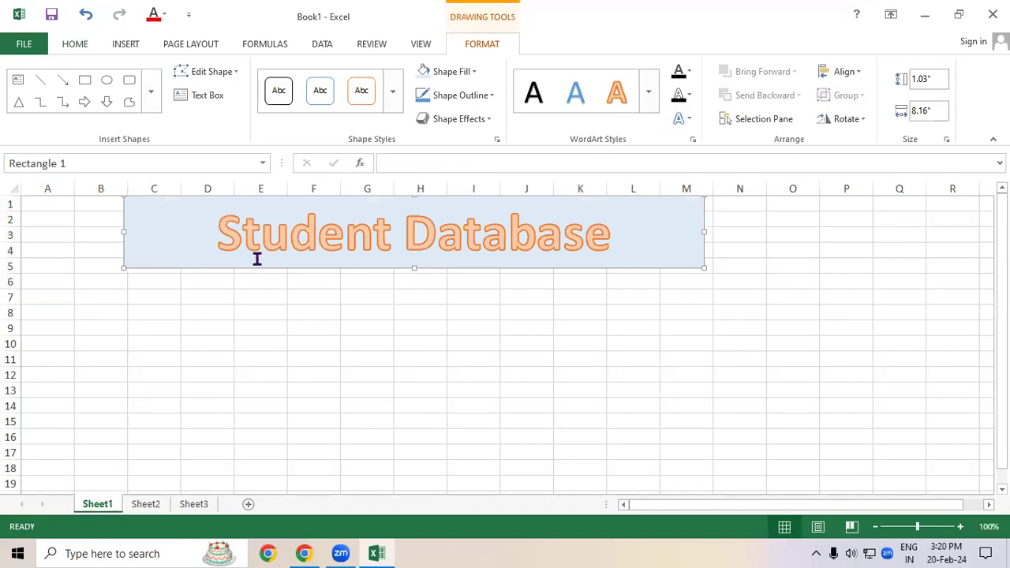
pyautogui.click(155, 287)
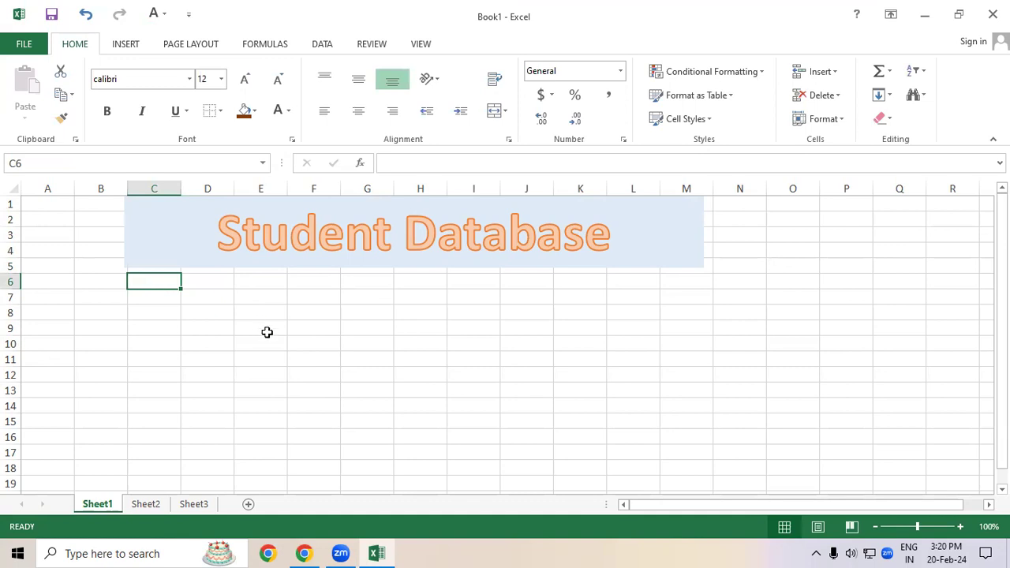
# Enter headings Sr no, STD Name, Address, Course, Fee and Paid across C6:H6
pyautogui.write('s')
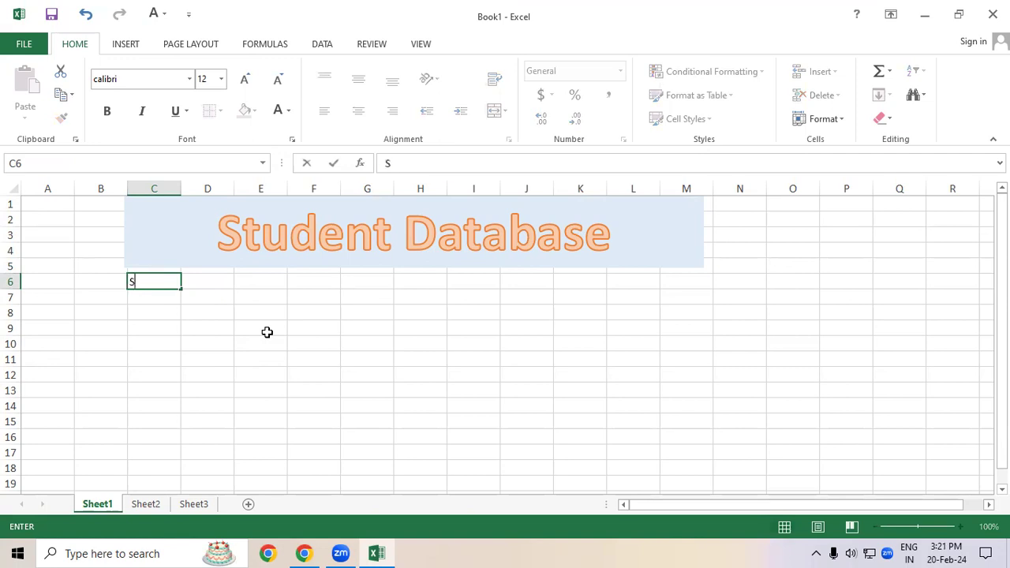
pyautogui.write('r no')
pyautogui.press('Tab')
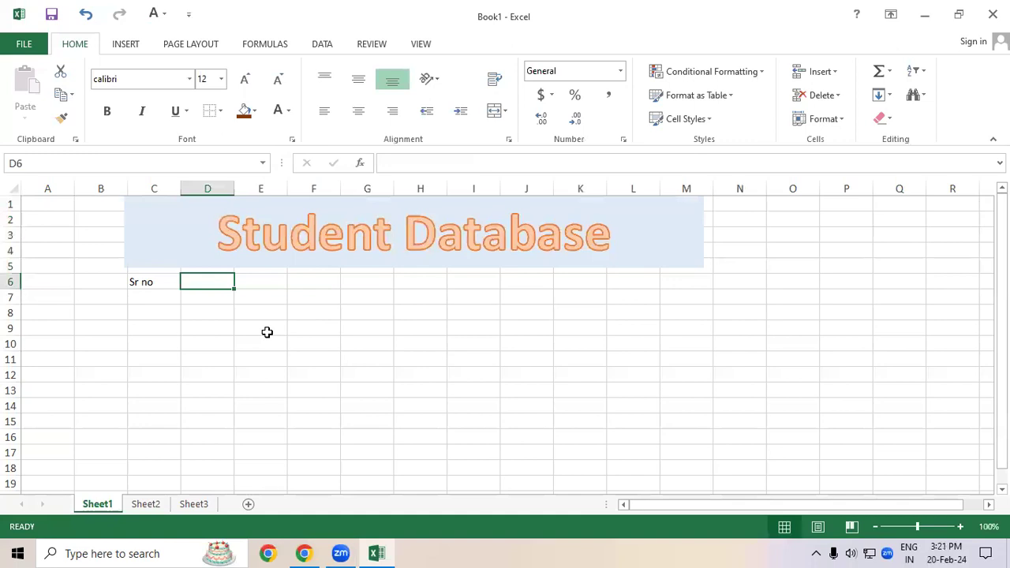
pyautogui.write('ST')
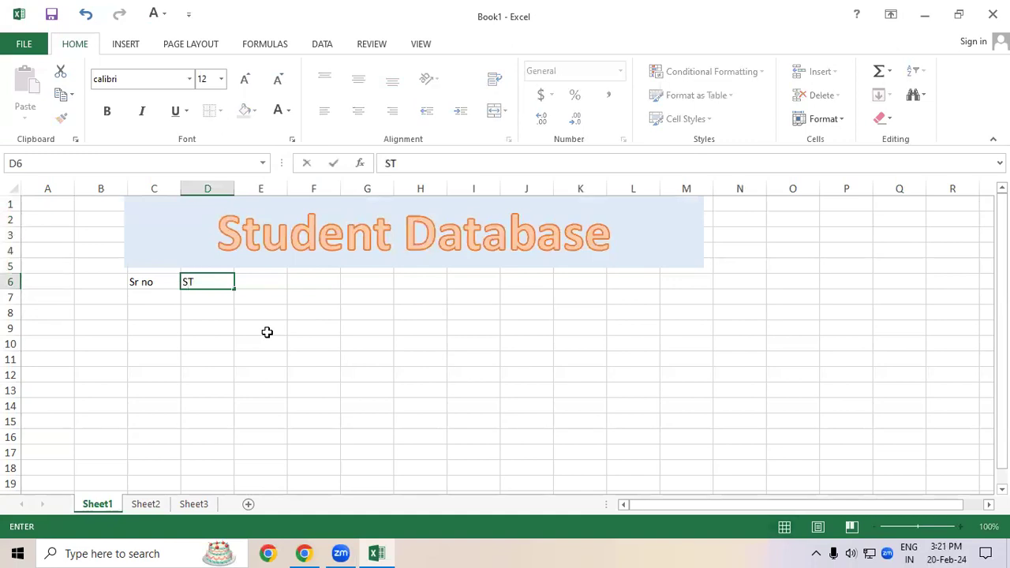
pyautogui.write('D Name')
pyautogui.press('Tab')
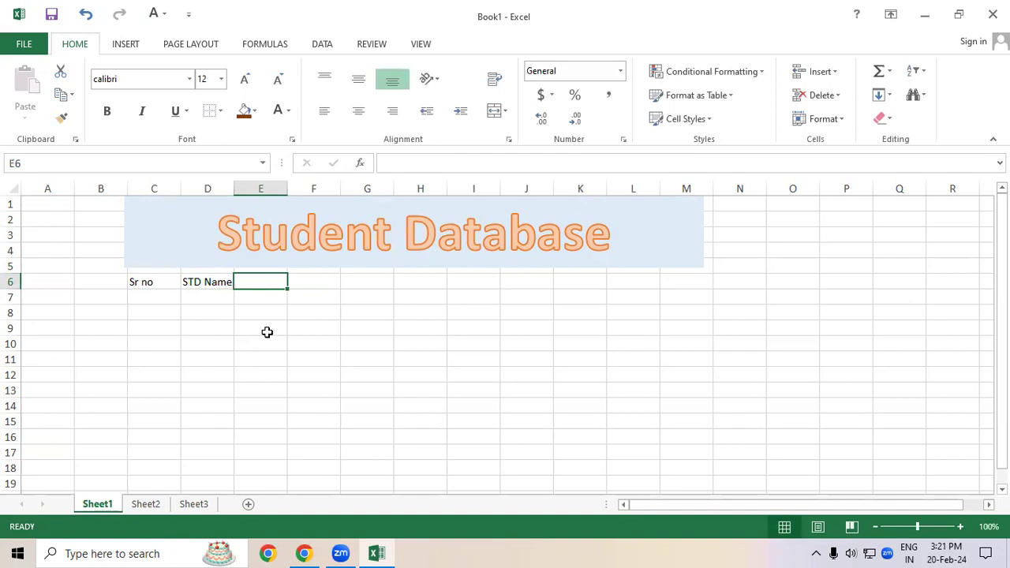
pyautogui.write('Address')
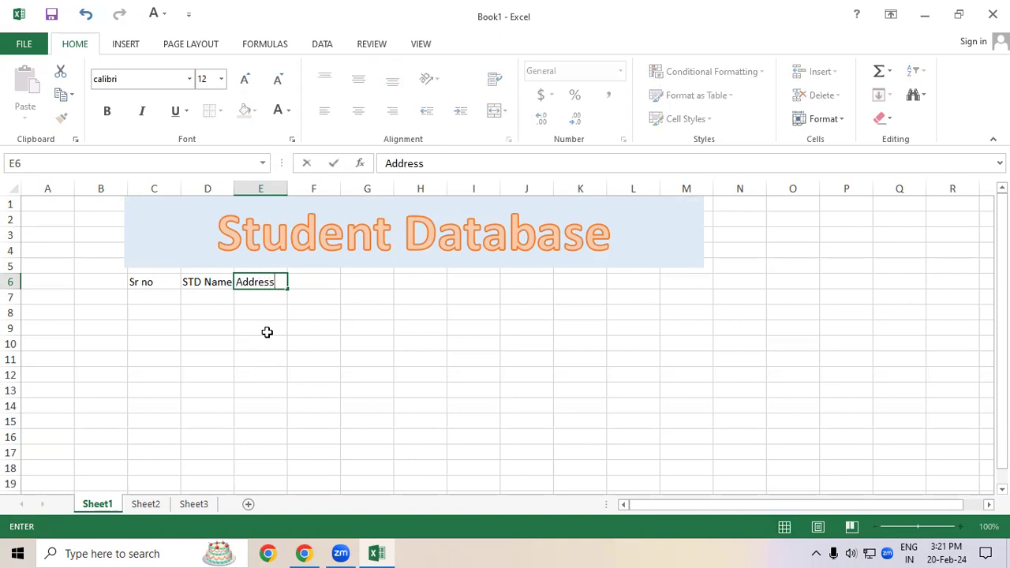
pyautogui.press('Tab')
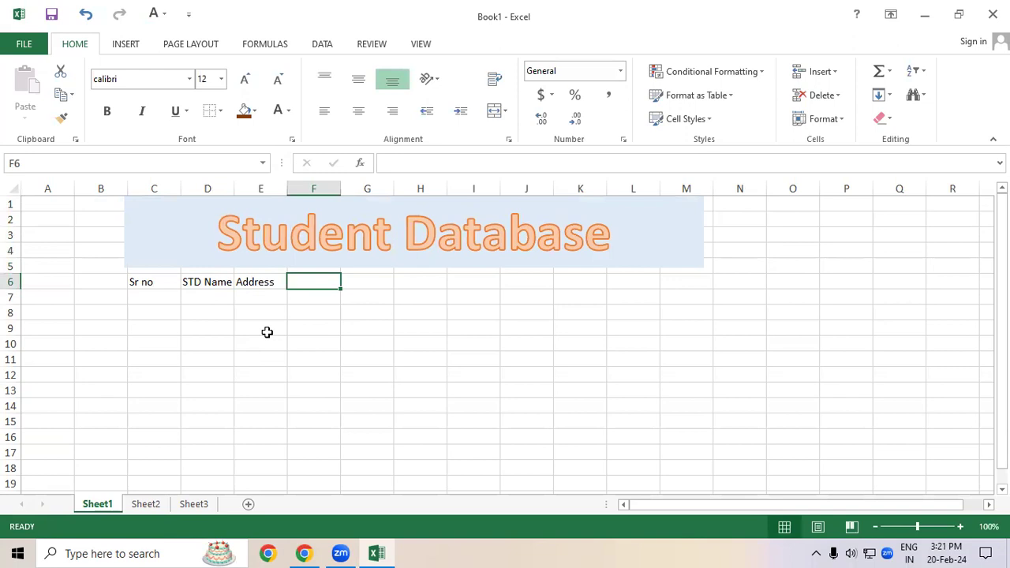
pyautogui.write('Course')
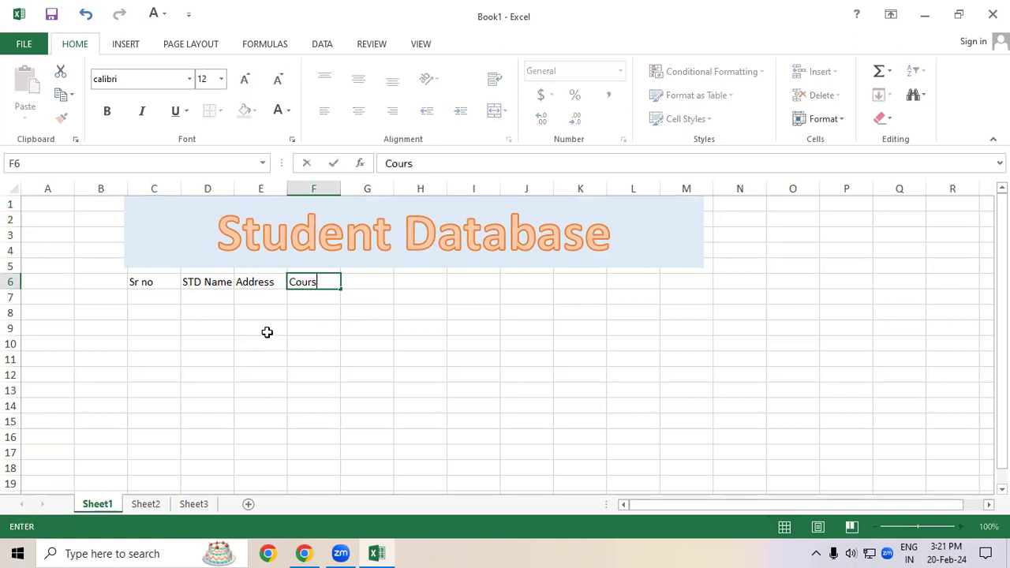
pyautogui.press('Tab')
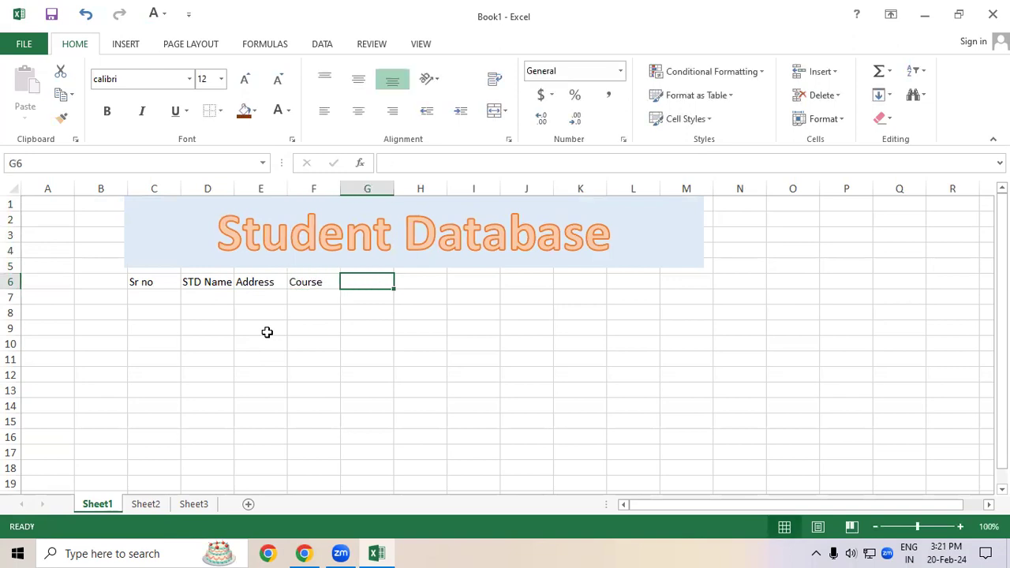
pyautogui.write('Fee')
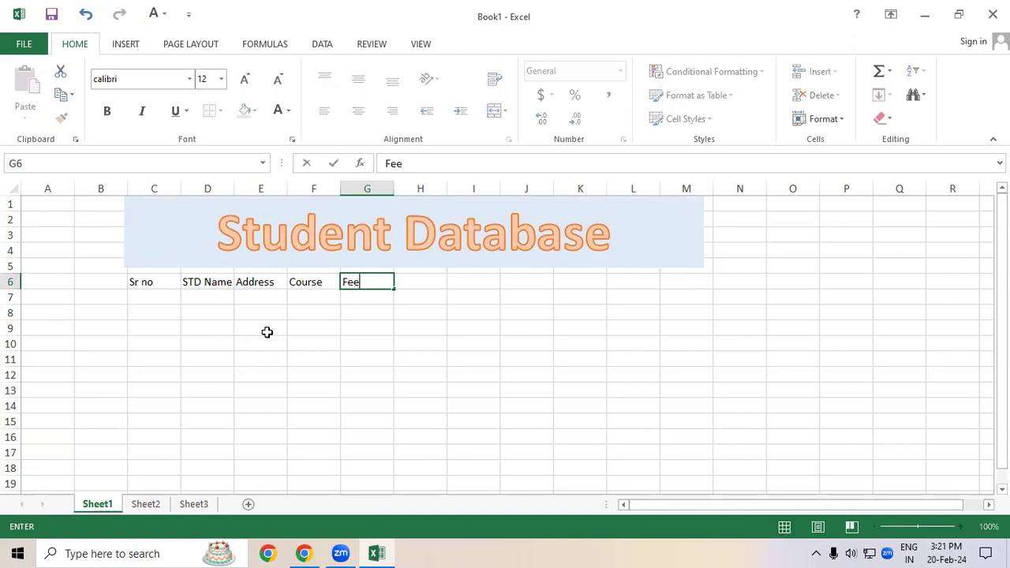
pyautogui.press('Tab')
pyautogui.write('Paid')
pyautogui.press('Tab')
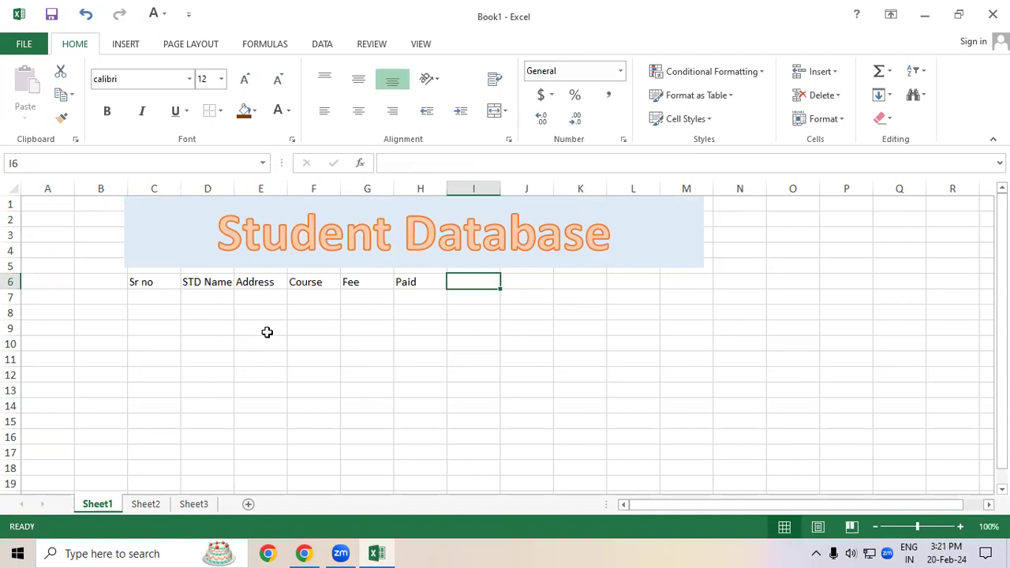
# Add headings Due, Discount @ 10% and a total amount heading in I6:K6
pyautogui.write('Due')
pyautogui.press('Tab')
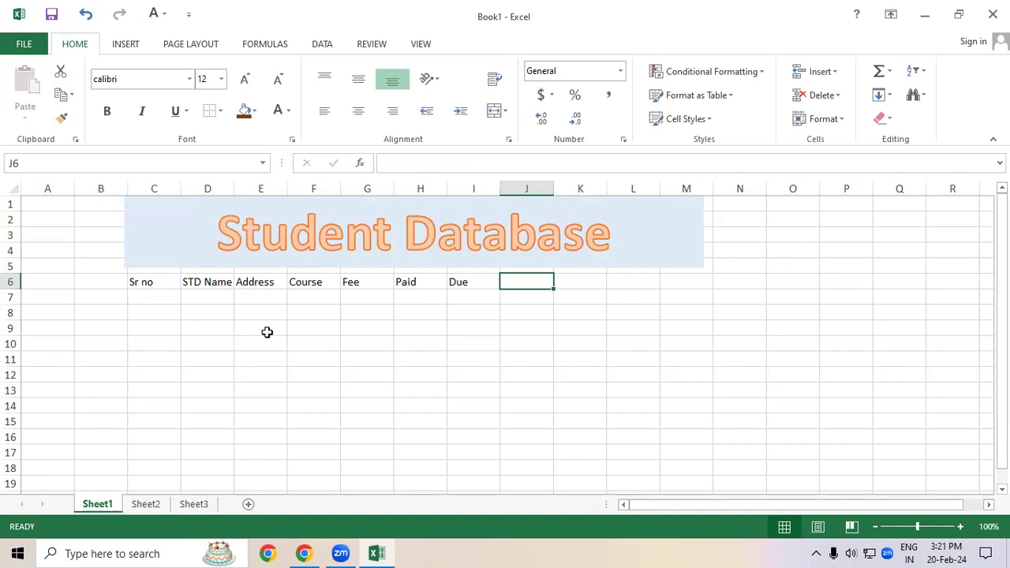
pyautogui.write('Discount @ 10')
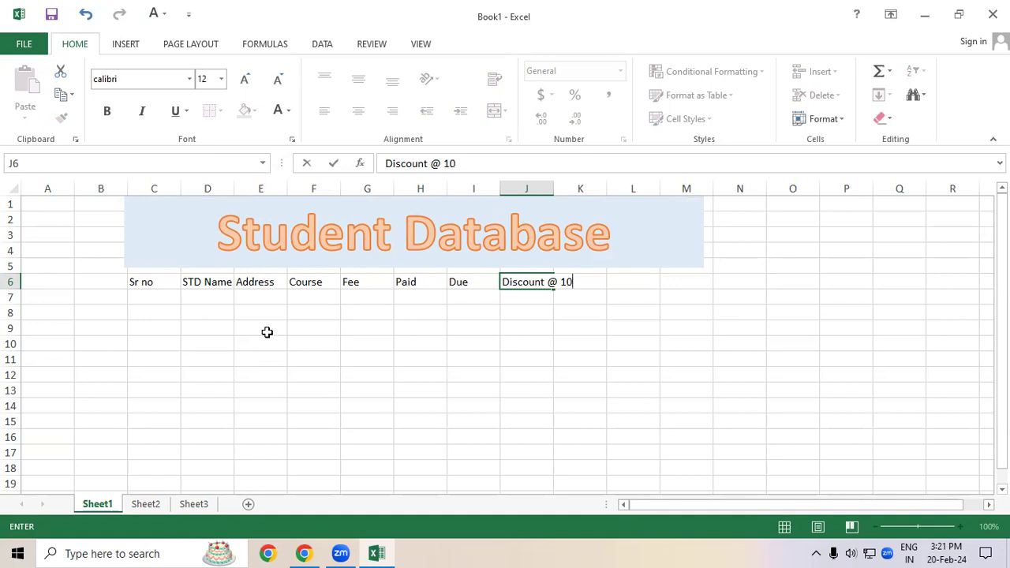
pyautogui.write('%')
pyautogui.press('Tab')
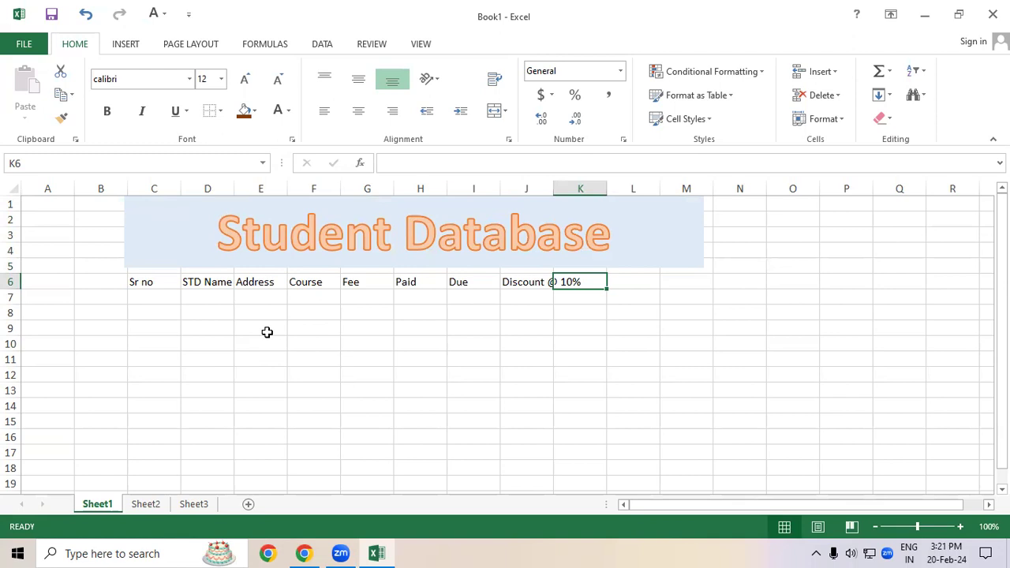
pyautogui.write('ota')
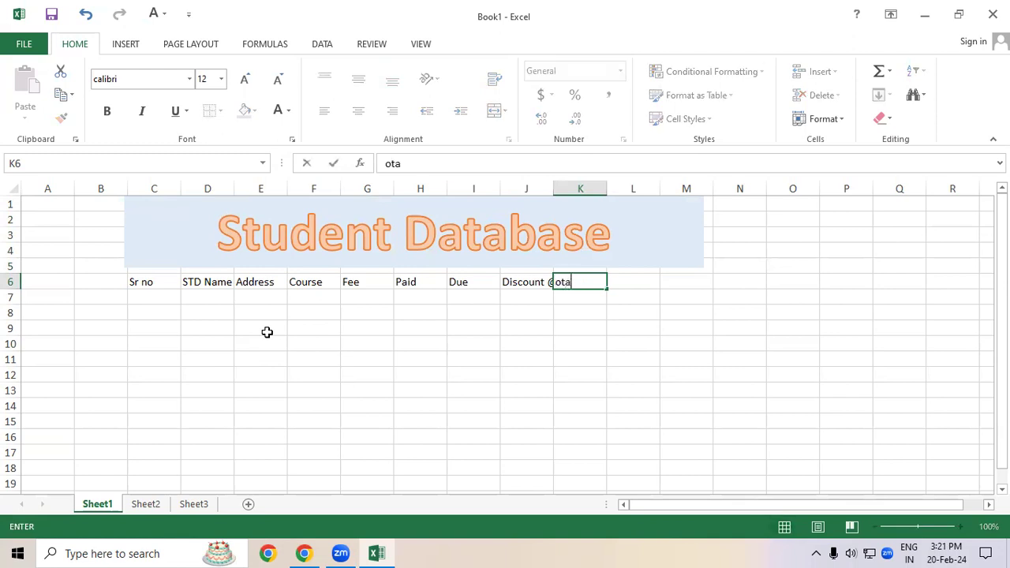
pyautogui.write('l')
pyautogui.press('BackSpace')
pyautogui.press('BackSpace')
pyautogui.press('BackSpace')
pyautogui.press('BackSpace')
pyautogui.write('otal Amount')
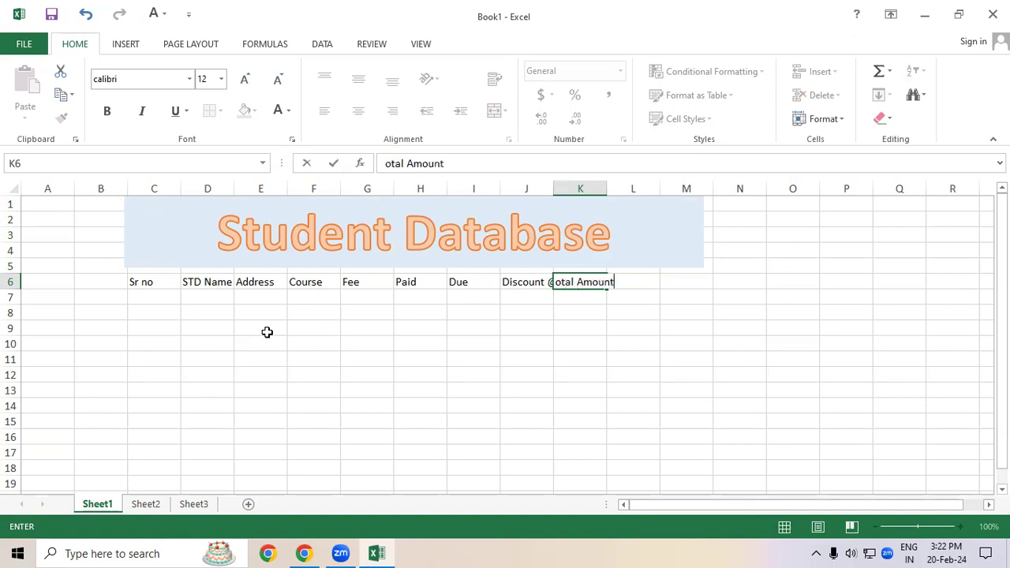
pyautogui.press('Return')
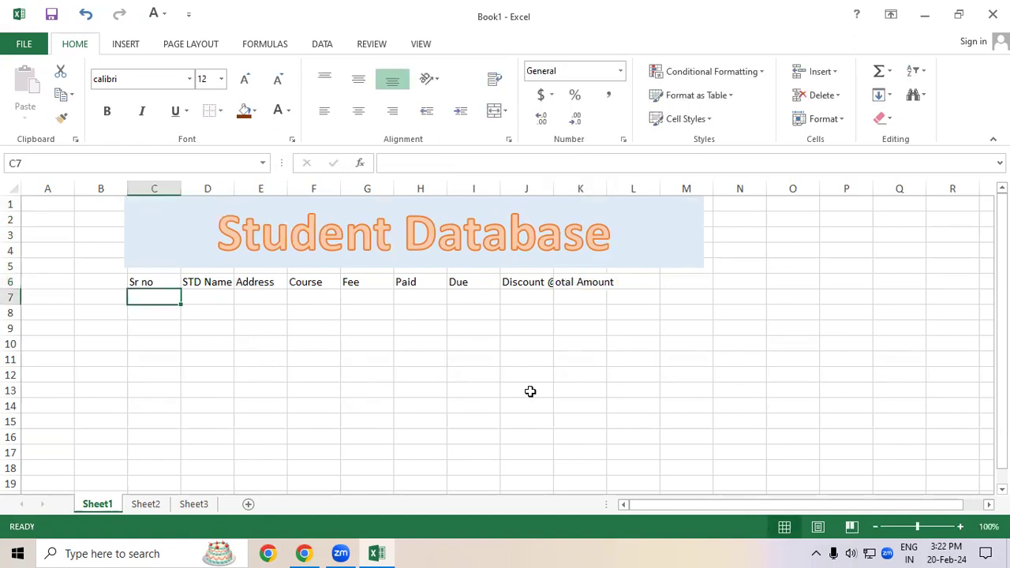
# Fix the K6 heading in the formula bar so it reads 'Total Amount'
pyautogui.click(580, 281)
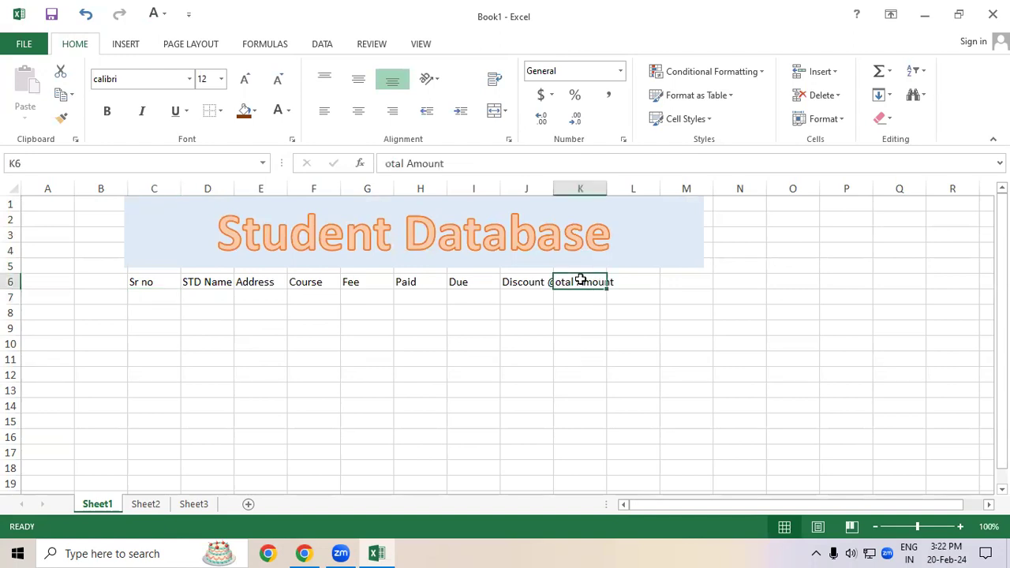
pyautogui.click(386, 162)
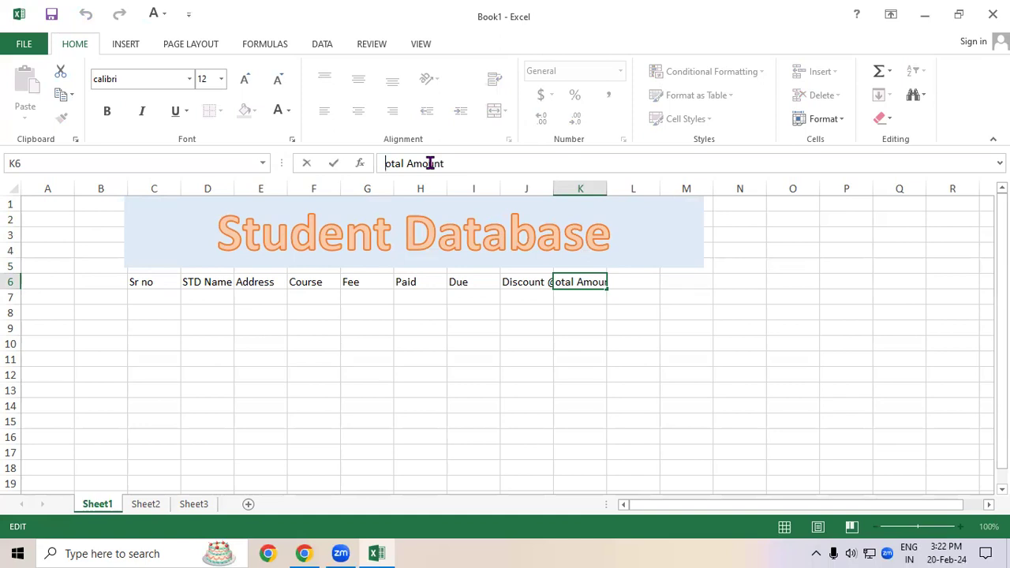
pyautogui.write('TTTT')
pyautogui.press('BackSpace')
pyautogui.press('BackSpace')
pyautogui.press('BackSpace')
pyautogui.click(421, 339)
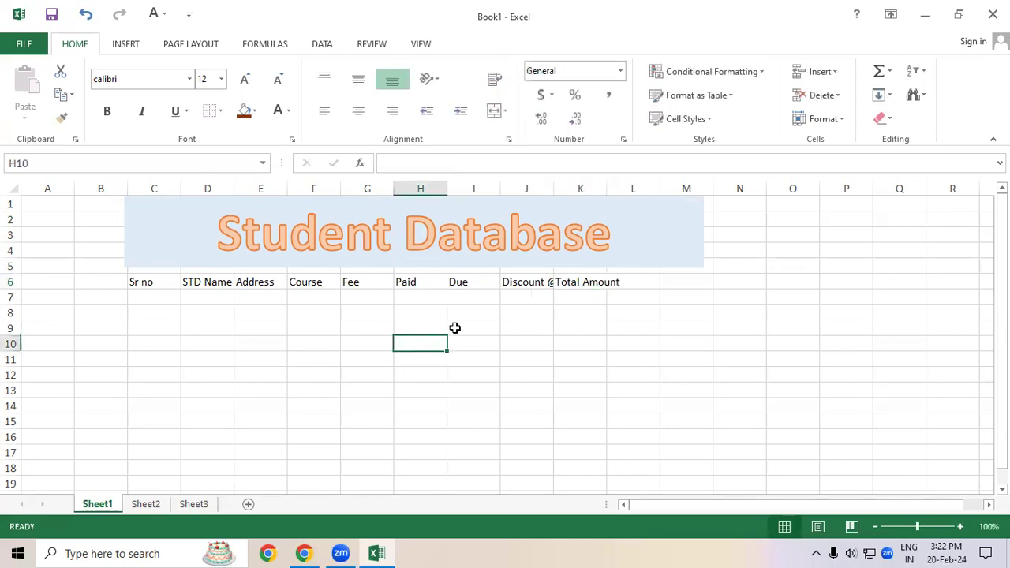
# Review the C6:K6 headings, including Total Amount and Discount @ 10%
pyautogui.click(591, 279)
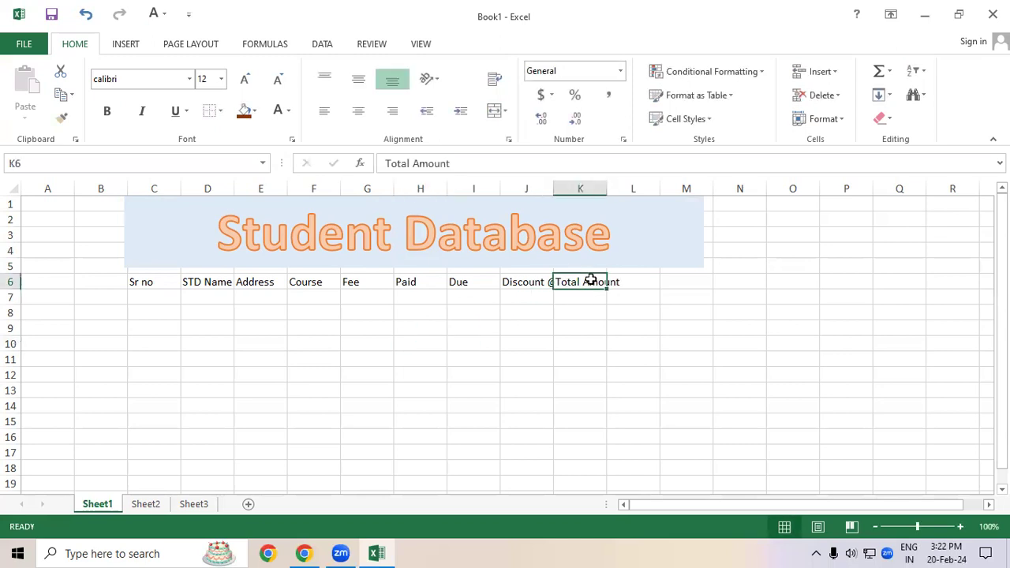
pyautogui.click(518, 357)
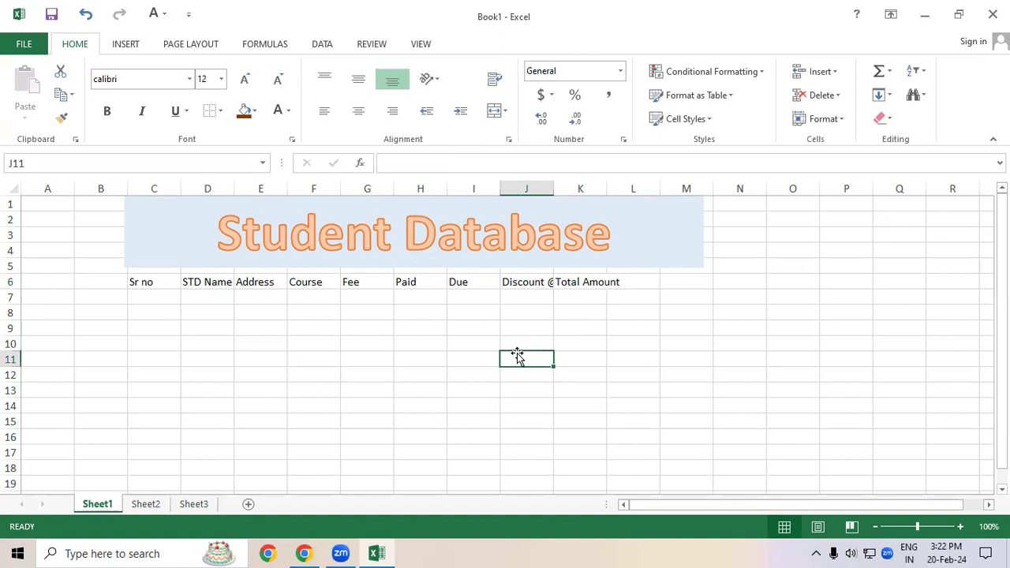
pyautogui.moveTo(132, 281); pyautogui.dragTo(592, 295)
pyautogui.click(512, 345)
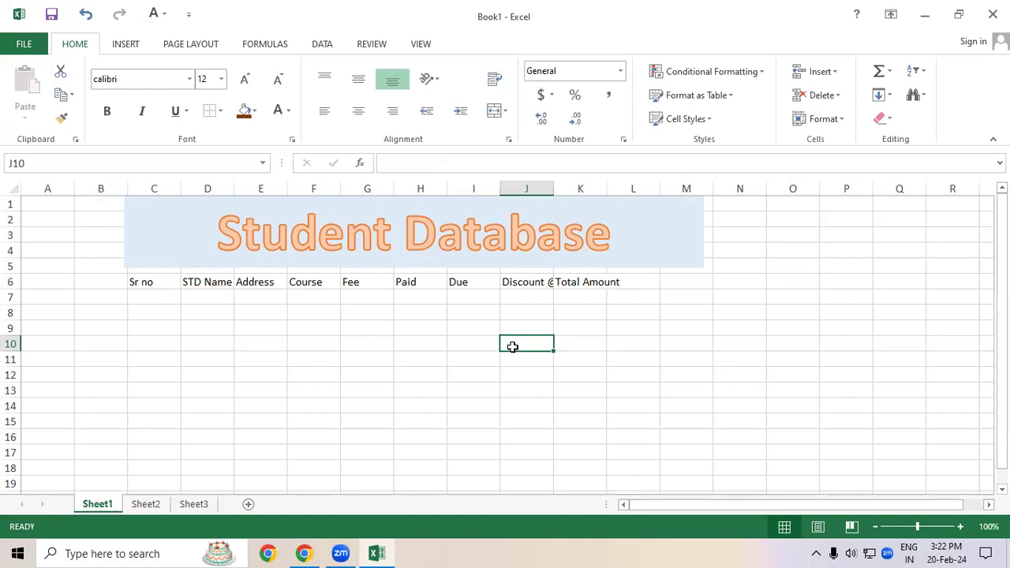
pyautogui.click(520, 284)
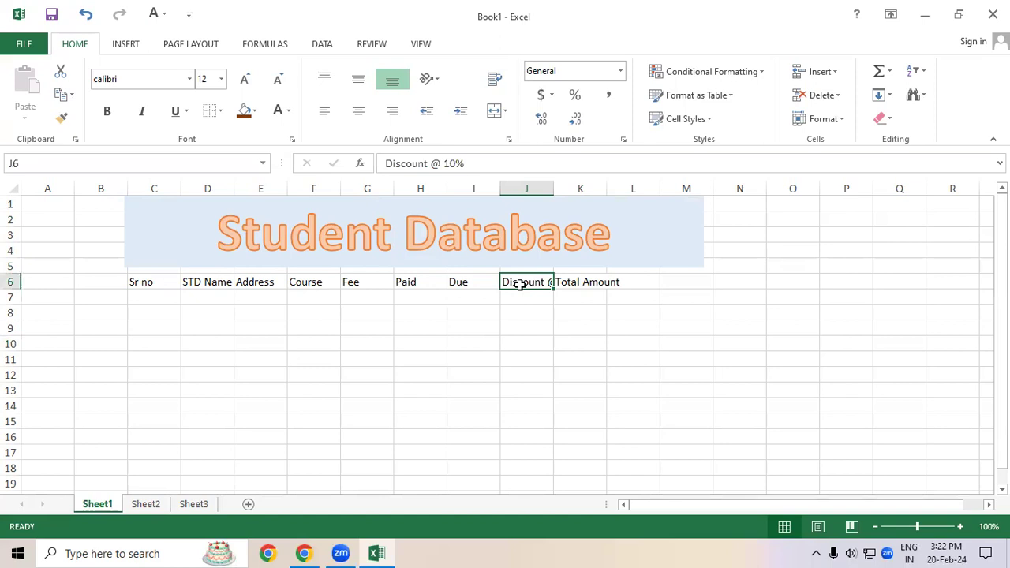
# Format headers C6:K6 as bold 14-point white text on a green fill
pyautogui.moveTo(143, 282); pyautogui.dragTo(584, 281)
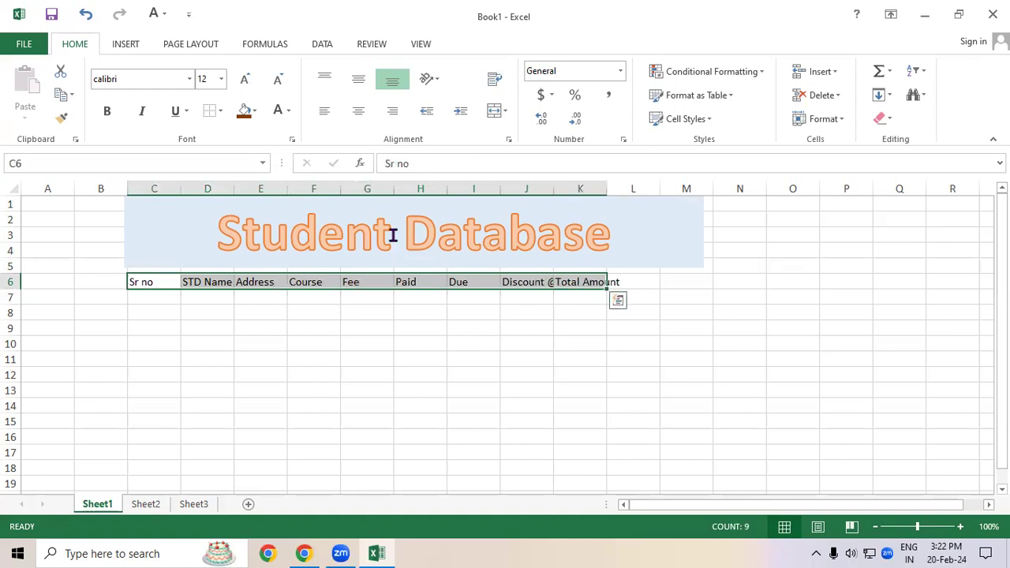
pyautogui.click(106, 112)
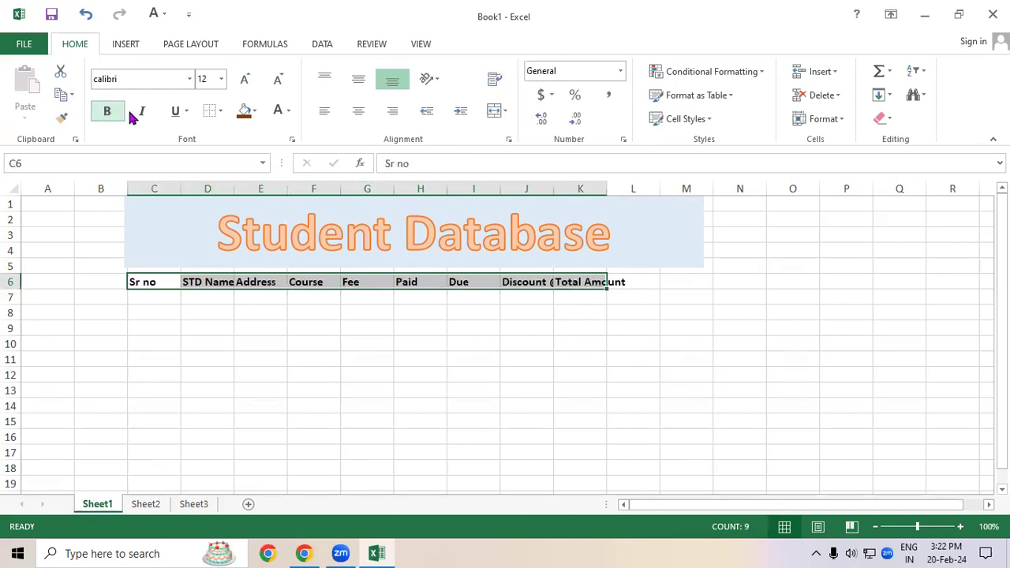
pyautogui.click(242, 87)
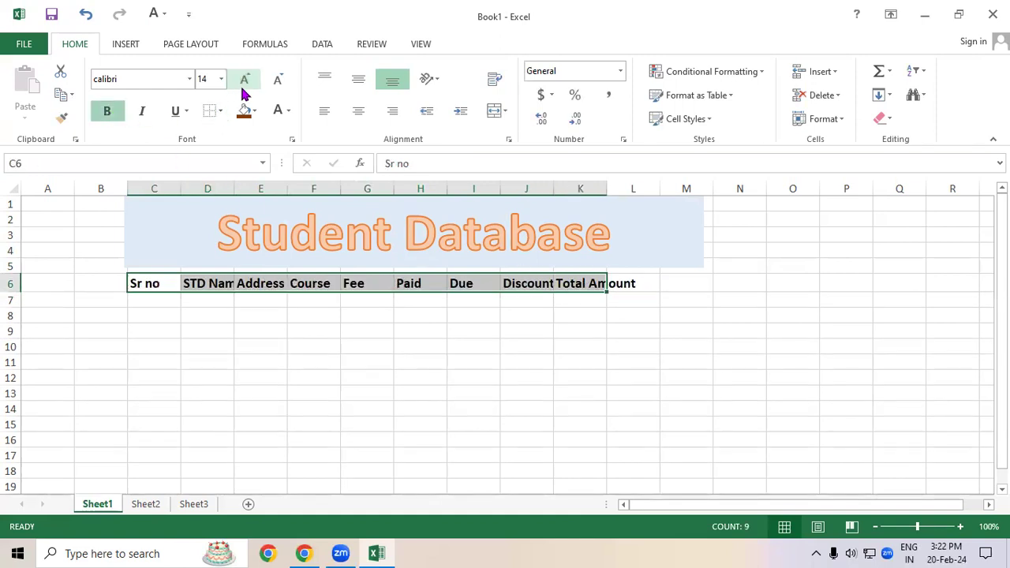
pyautogui.click(254, 111)
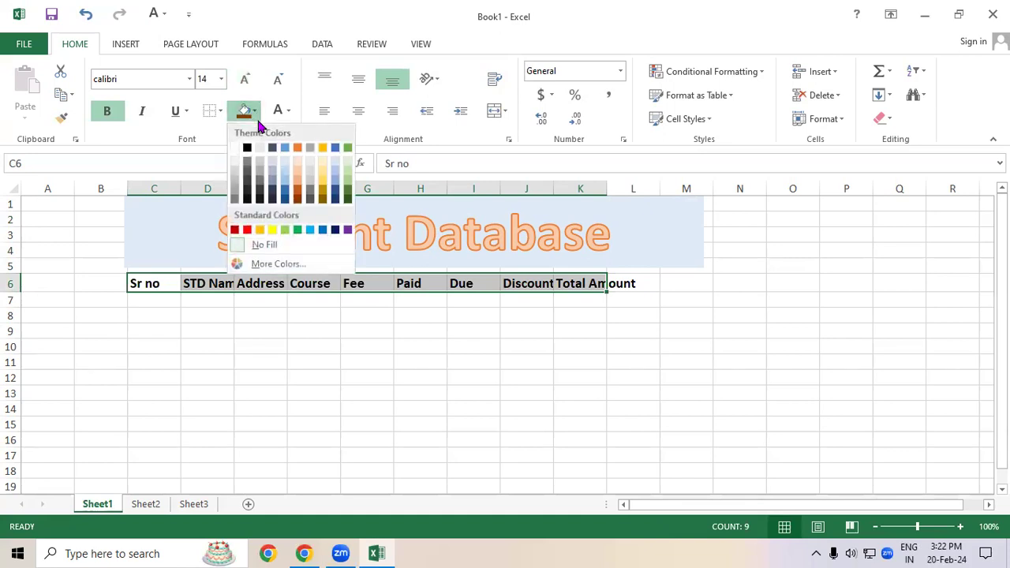
pyautogui.click(298, 230)
pyautogui.click(279, 113)
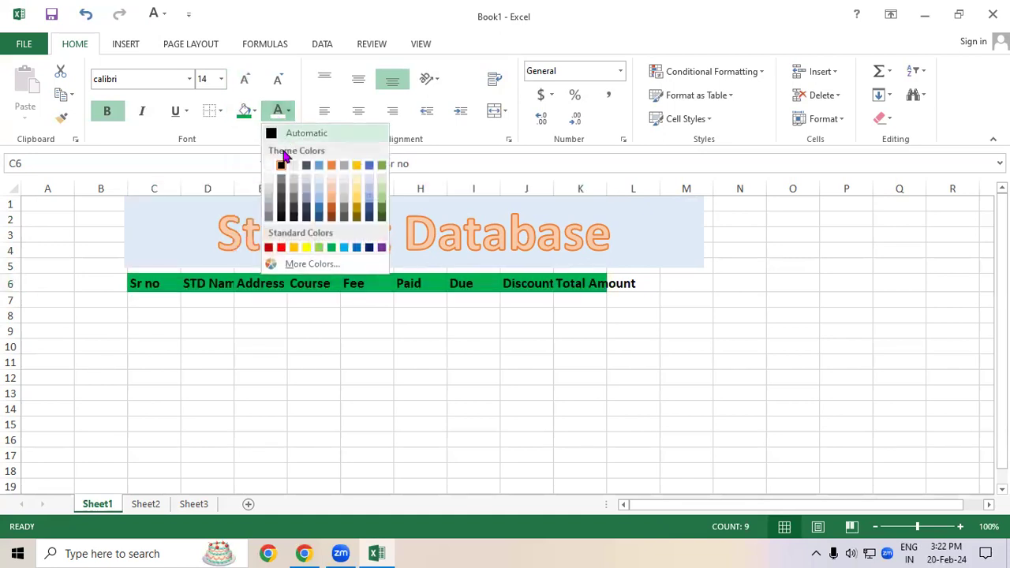
pyautogui.click(270, 165)
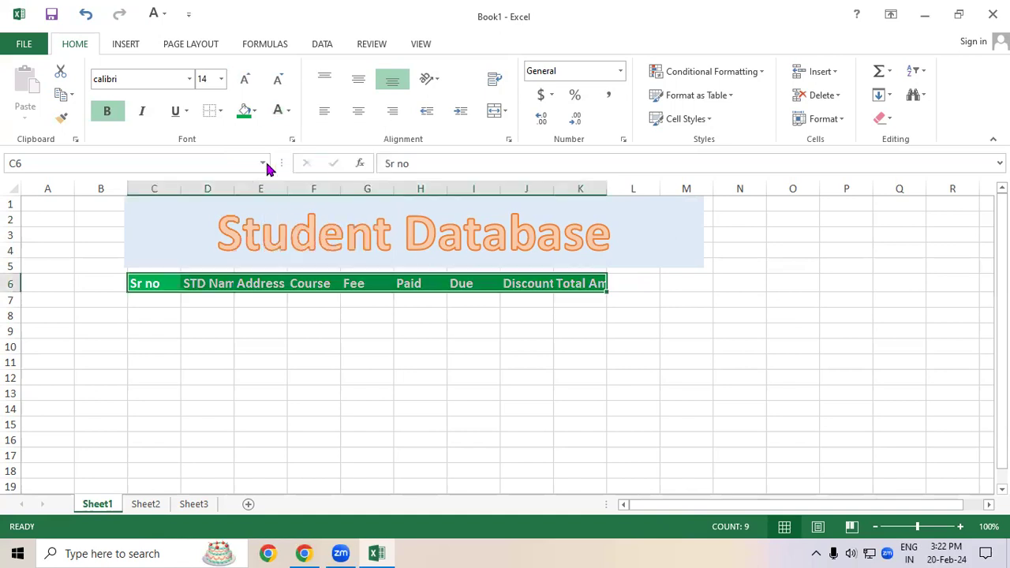
pyautogui.click(225, 388)
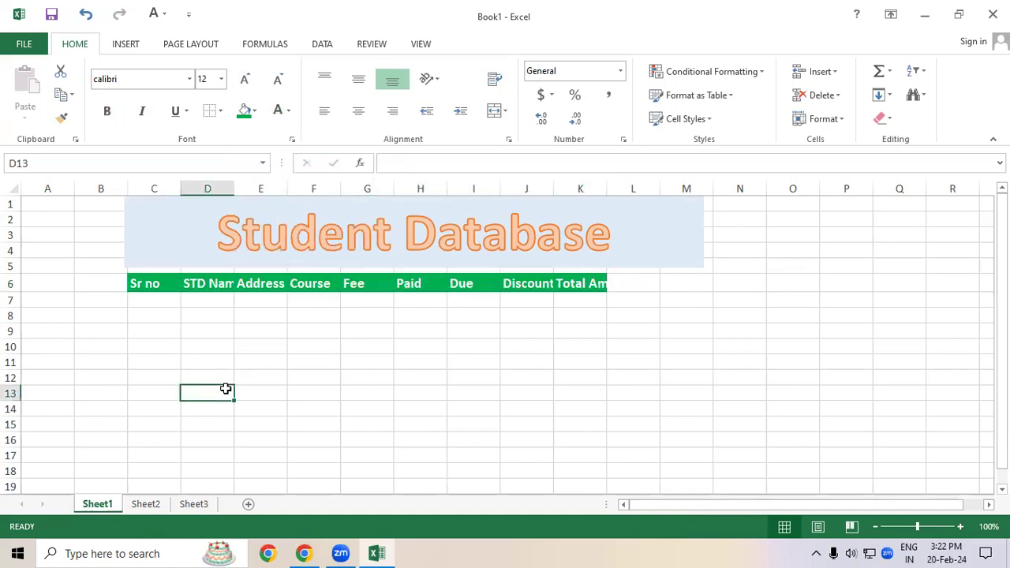
# Apply All Borders to the header cells C6:K6
pyautogui.moveTo(149, 281); pyautogui.dragTo(576, 285)
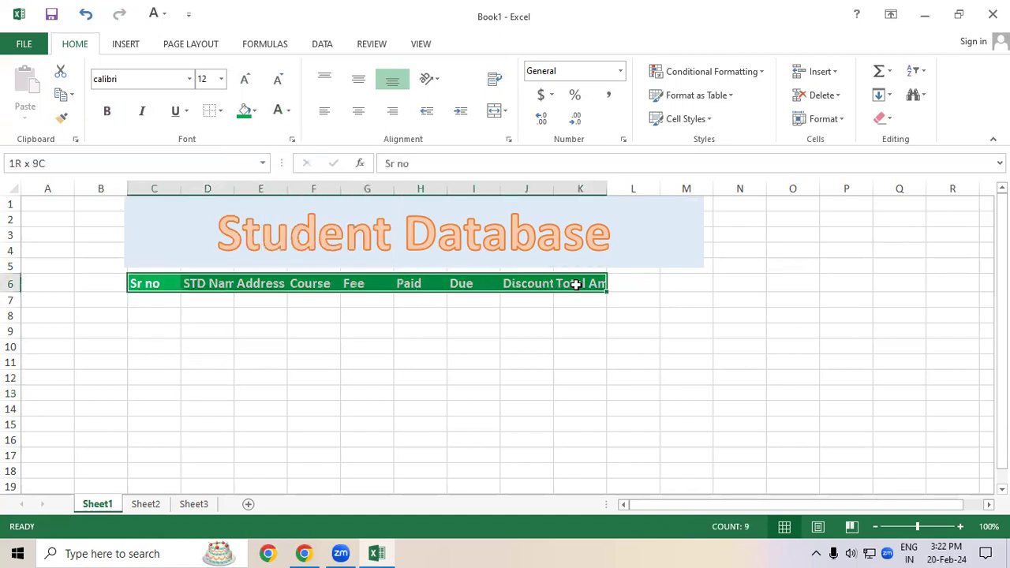
pyautogui.click(221, 111)
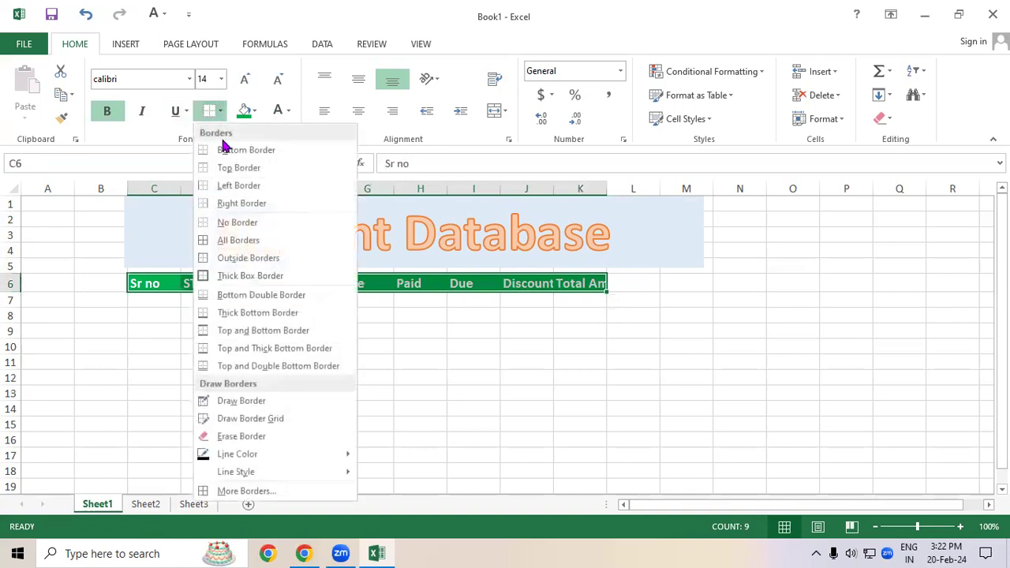
pyautogui.click(222, 241)
pyautogui.click(326, 411)
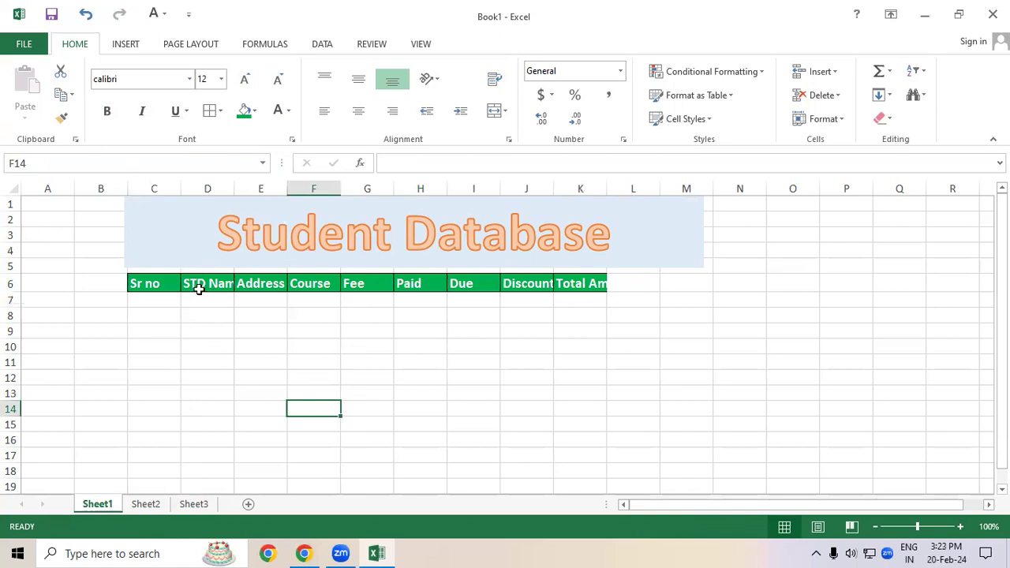
# Change the C6:K6 header row to a yellow fill with red text
pyautogui.moveTo(136, 283); pyautogui.dragTo(582, 282)
pyautogui.click(254, 110)
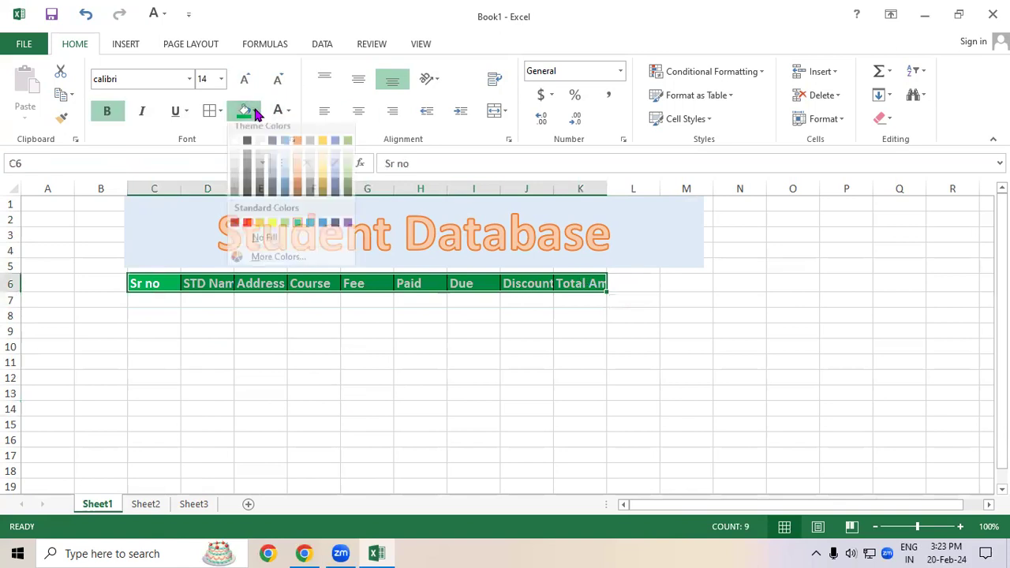
pyautogui.click(272, 229)
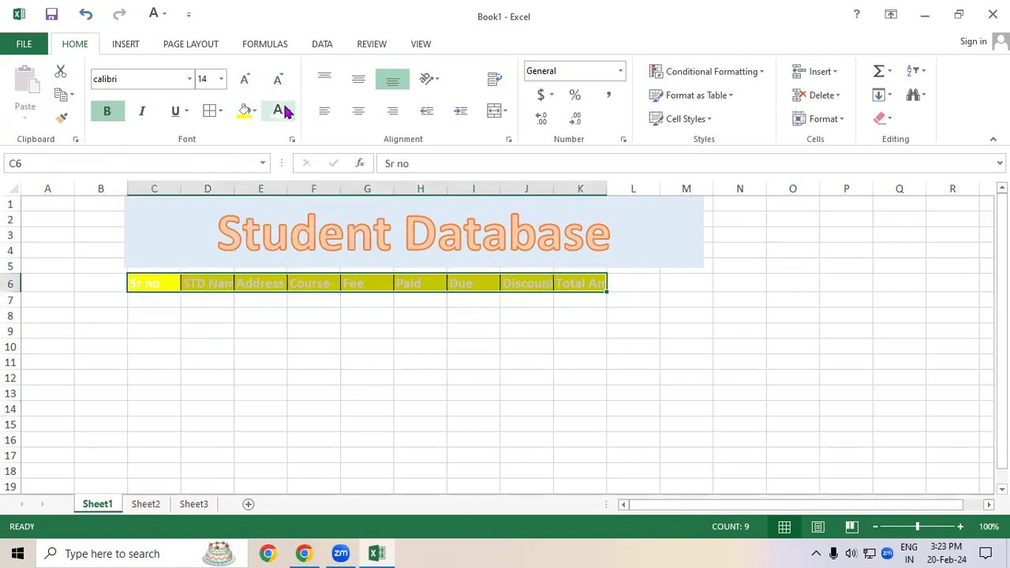
pyautogui.click(286, 110)
pyautogui.click(281, 247)
pyautogui.click(243, 395)
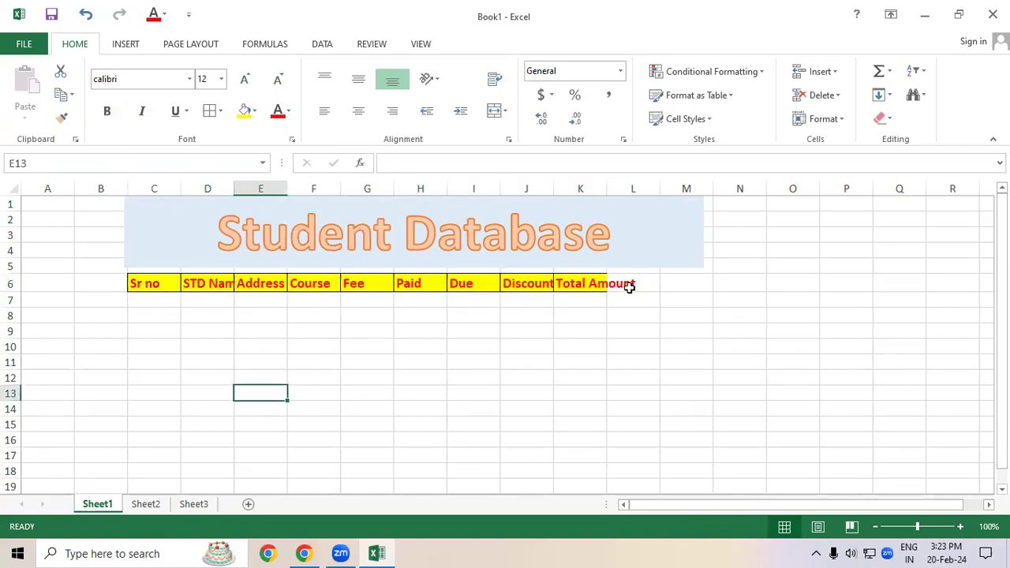
pyautogui.click(545, 286)
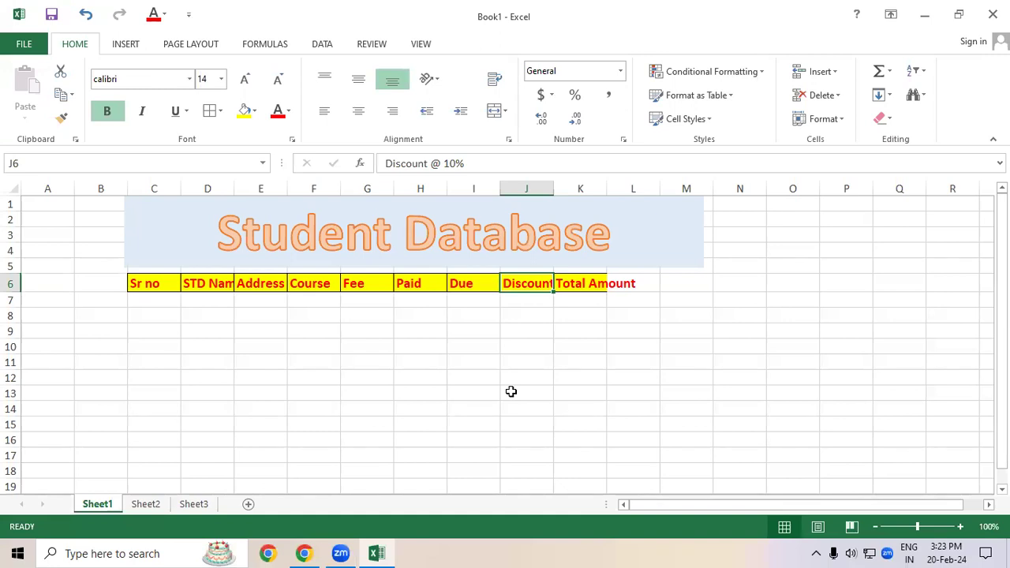
pyautogui.click(522, 181)
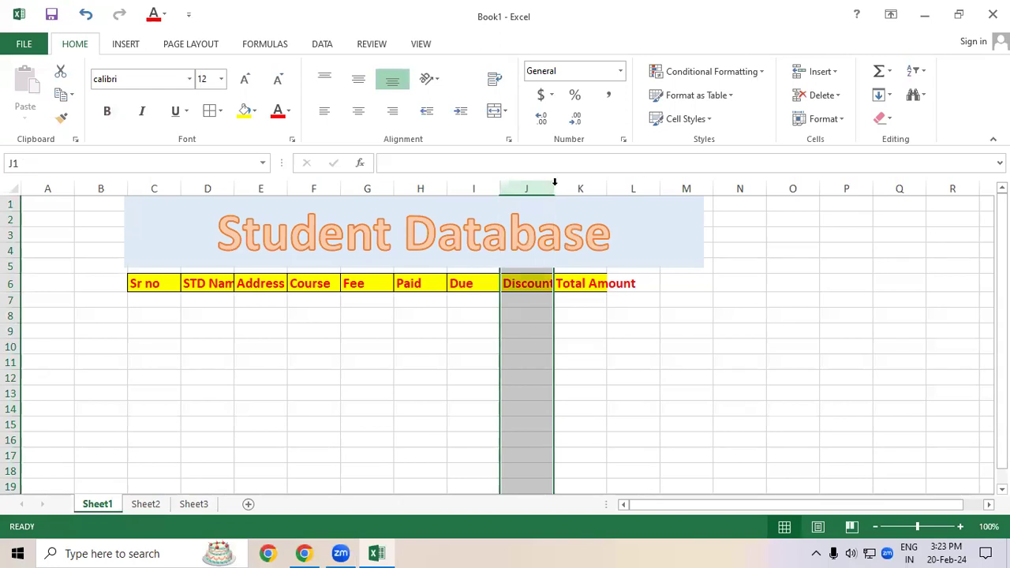
pyautogui.doubleClick(554, 187)
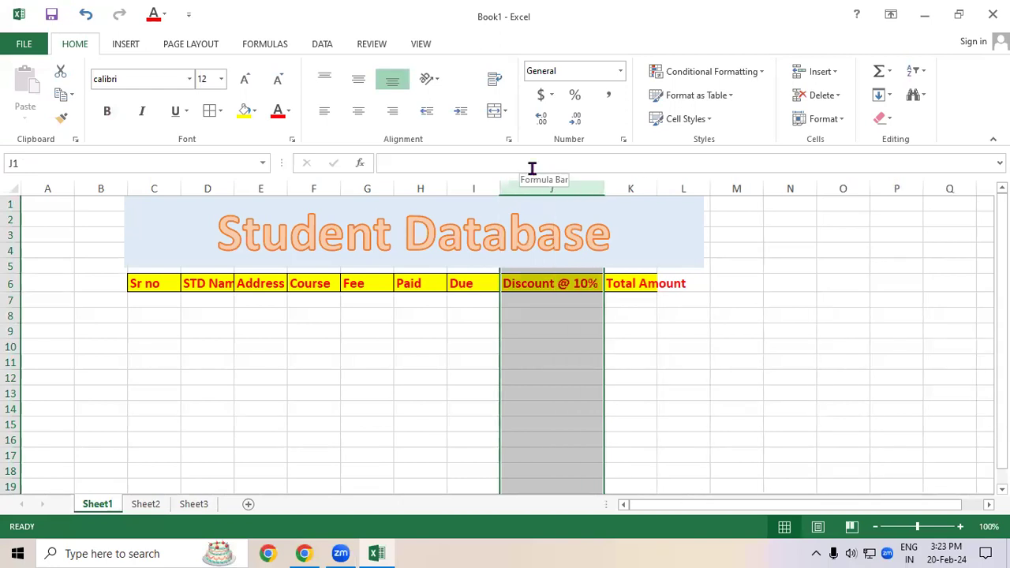
pyautogui.hotkey('ctrl', 'z')
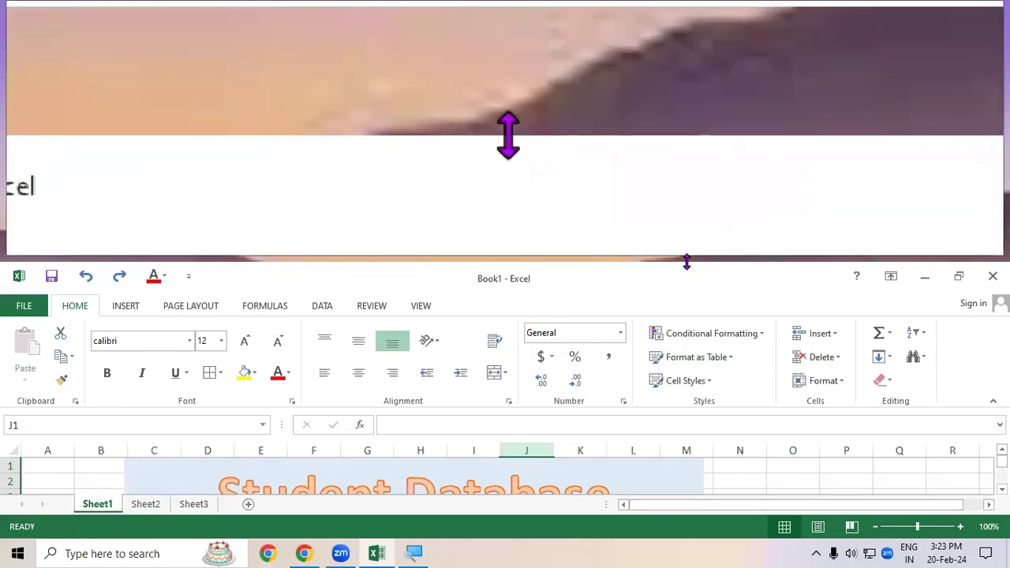
# Widen column J to fit its Discount @ 10% heading
pyautogui.moveTo(687, 262); pyautogui.dragTo(672, 164)
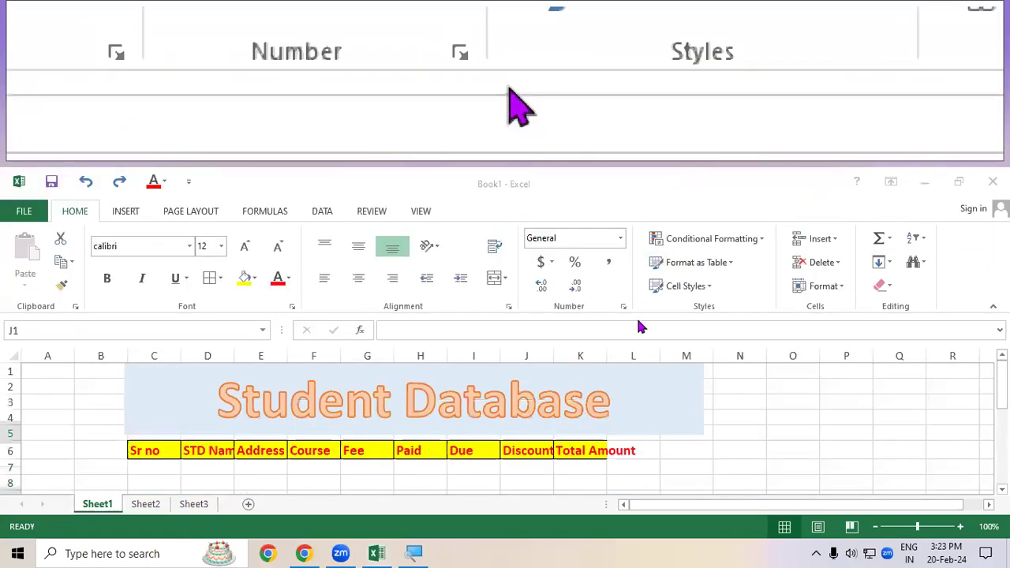
pyautogui.click(537, 356)
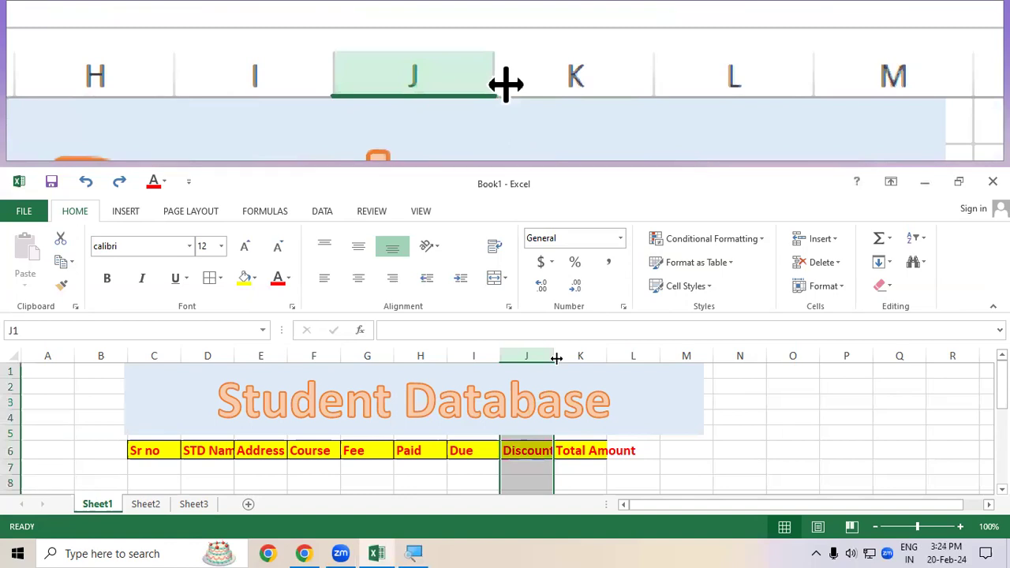
pyautogui.doubleClick(555, 357)
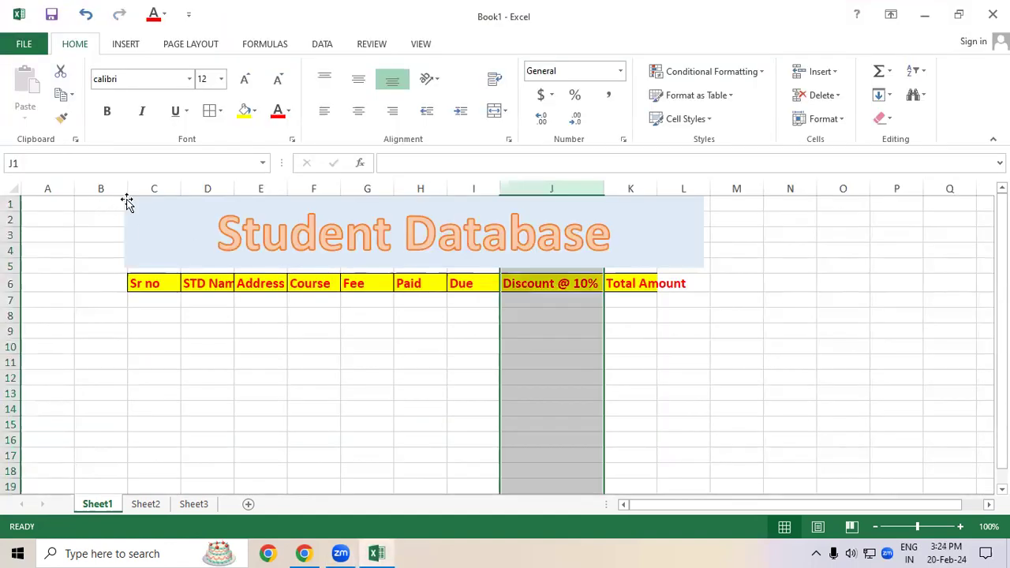
# AutoFit columns C through K to their contents
pyautogui.click(134, 188)
pyautogui.moveTo(135, 188); pyautogui.dragTo(637, 199)
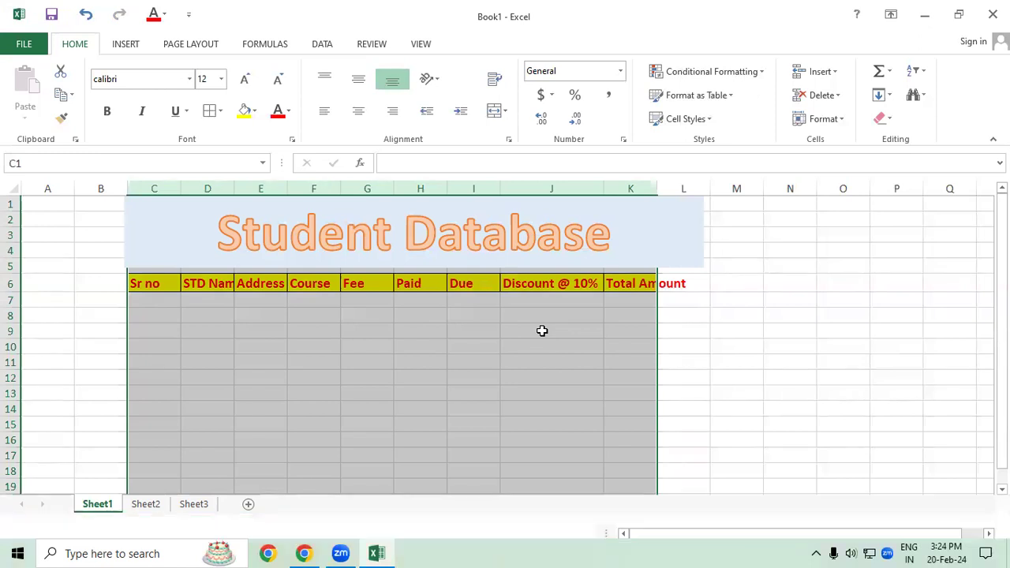
pyautogui.press('super+plus')
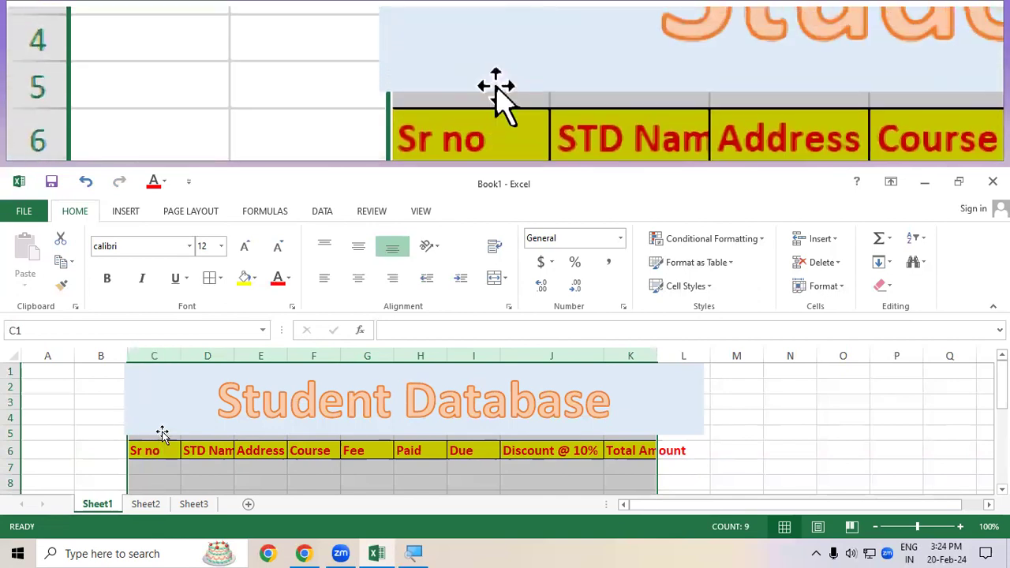
pyautogui.click(158, 352)
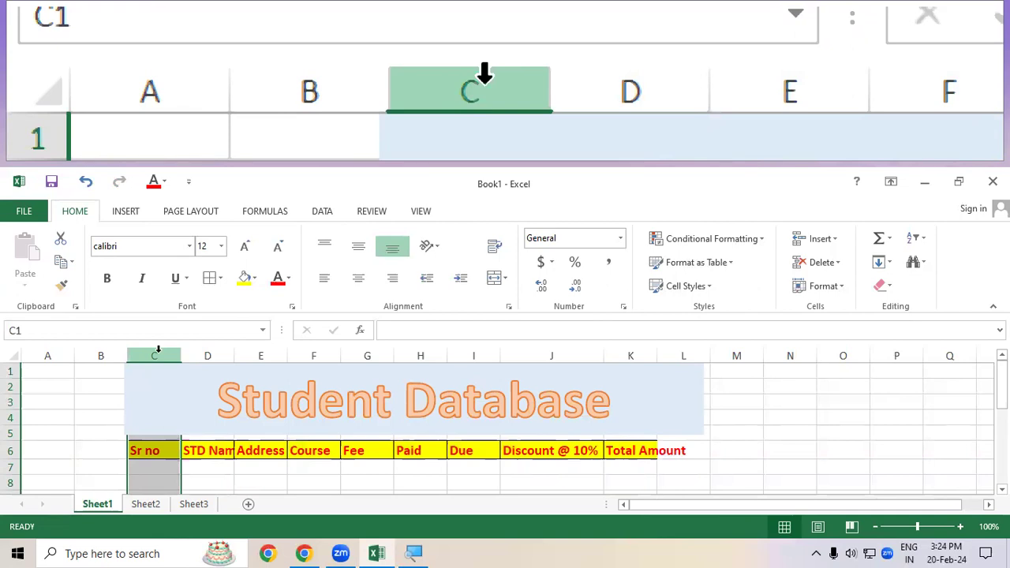
pyautogui.moveTo(158, 352); pyautogui.dragTo(656, 352)
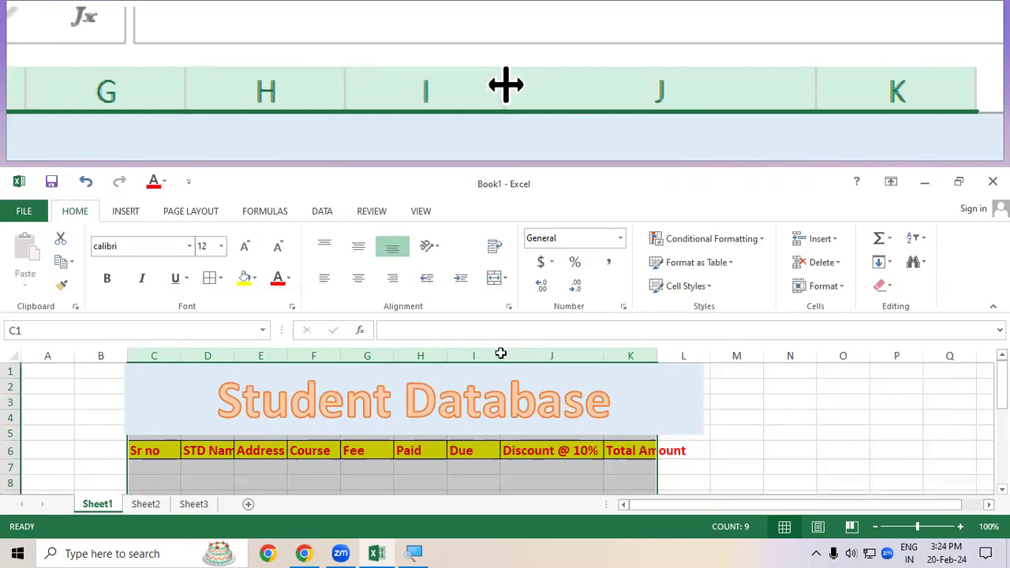
pyautogui.press('super+Escape')
pyautogui.doubleClick(496, 184)
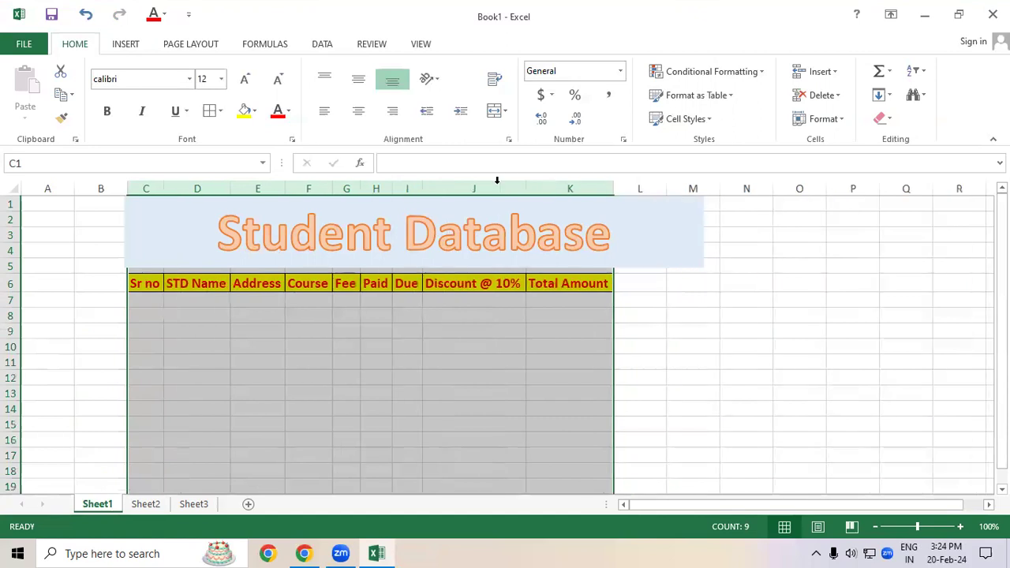
pyautogui.click(459, 378)
pyautogui.moveTo(147, 295); pyautogui.dragTo(575, 336)
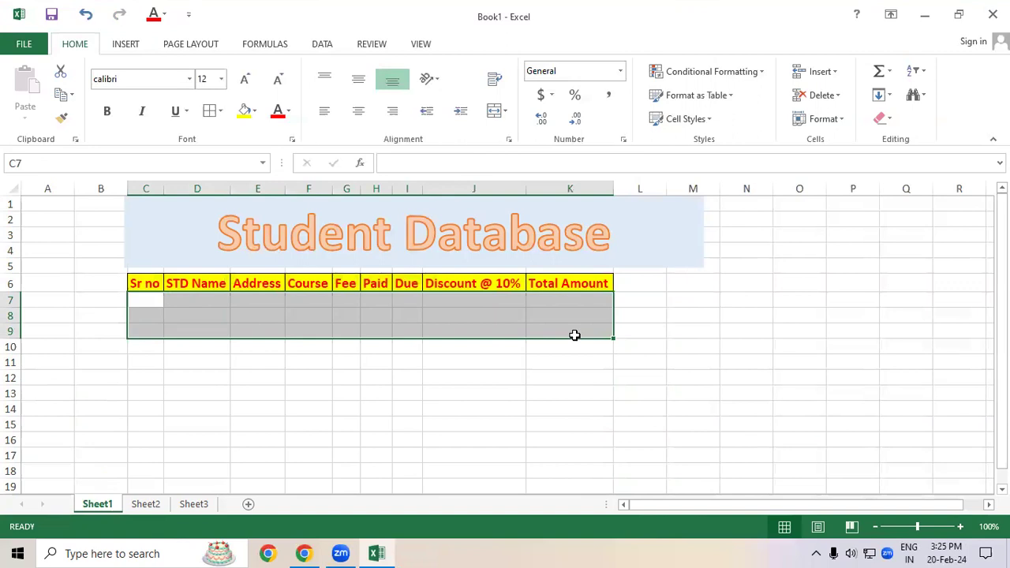
pyautogui.moveTo(349, 285); pyautogui.dragTo(349, 418)
pyautogui.click(380, 321)
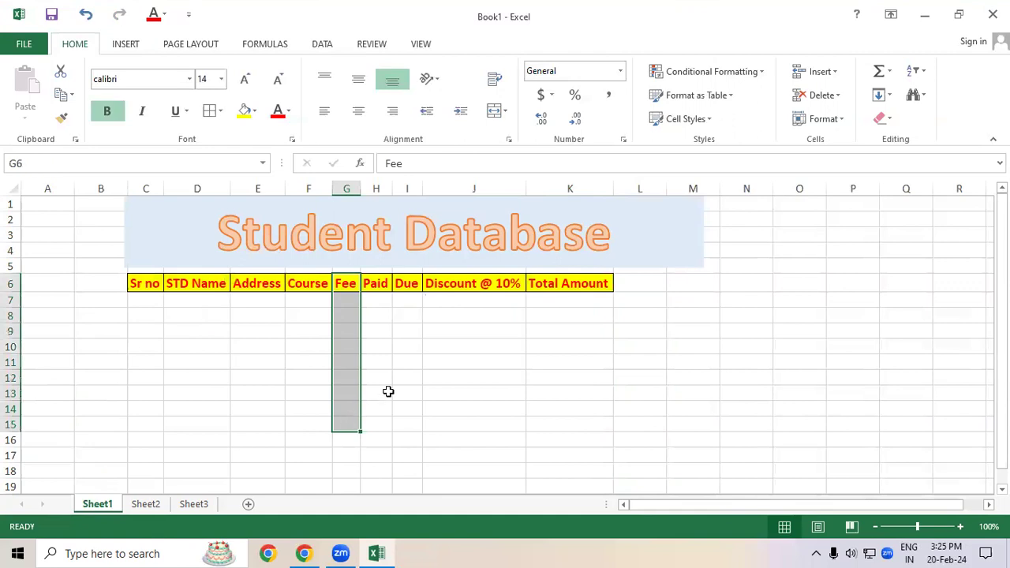
pyautogui.moveTo(453, 298); pyautogui.dragTo(489, 456)
pyautogui.moveTo(570, 302); pyautogui.dragTo(571, 457)
pyautogui.moveTo(473, 305); pyautogui.dragTo(583, 480)
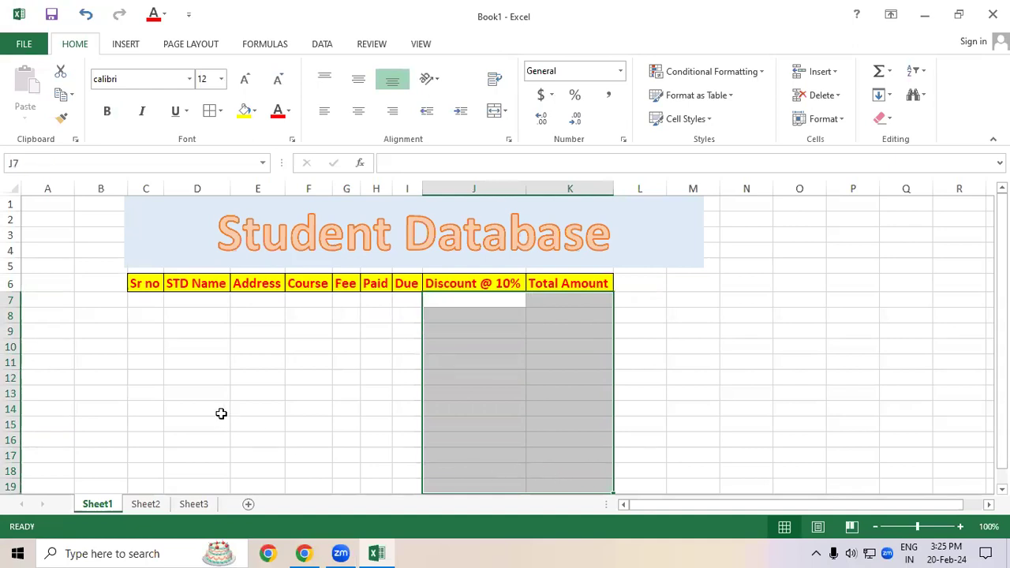
pyautogui.hotkey('ctrl', 'z')
pyautogui.hotkey('ctrl', 'z')
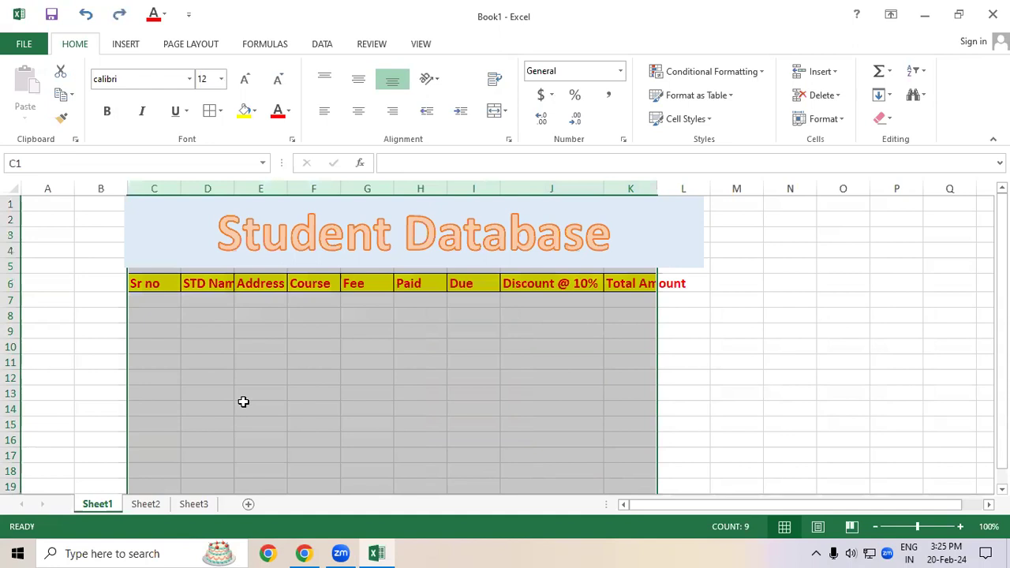
pyautogui.click(248, 403)
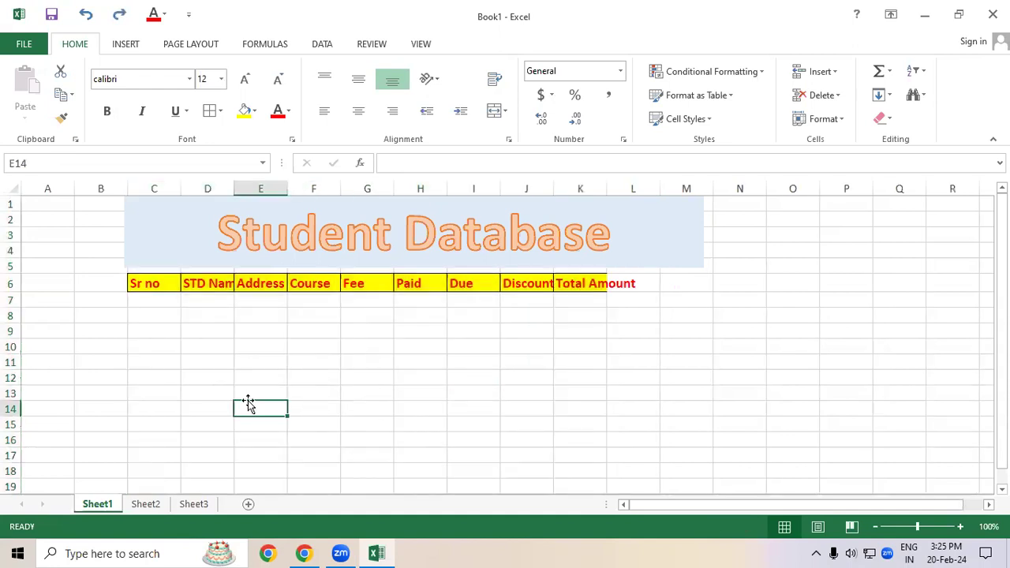
pyautogui.moveTo(358, 287); pyautogui.dragTo(357, 428)
pyautogui.moveTo(204, 285); pyautogui.dragTo(211, 407)
pyautogui.moveTo(524, 290); pyautogui.dragTo(529, 411)
pyautogui.click(585, 291)
pyautogui.click(642, 281)
pyautogui.doubleClick(642, 281)
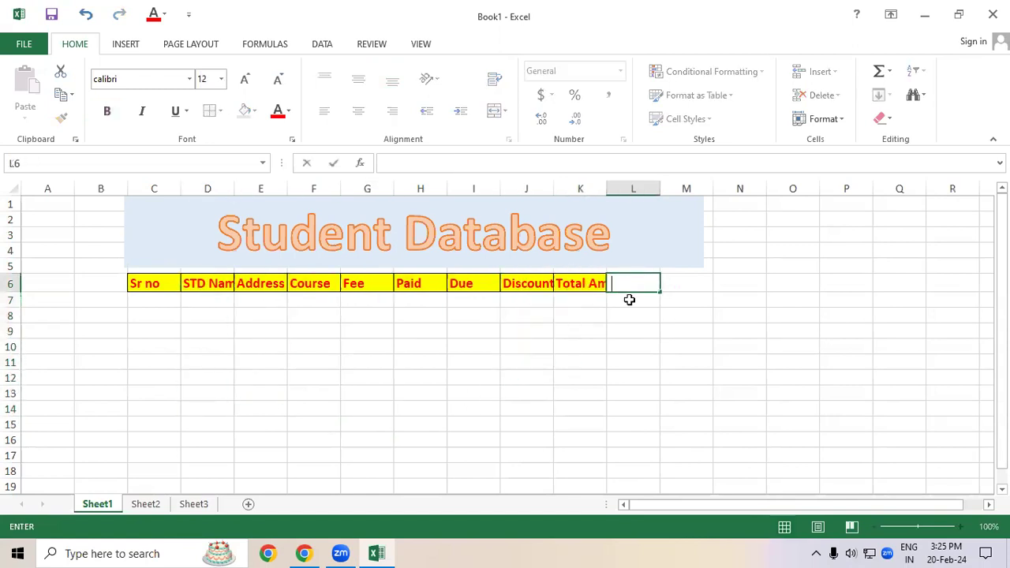
pyautogui.click(590, 328)
pyautogui.moveTo(580, 286); pyautogui.dragTo(582, 379)
pyautogui.moveTo(679, 478); pyautogui.dragTo(656, 463)
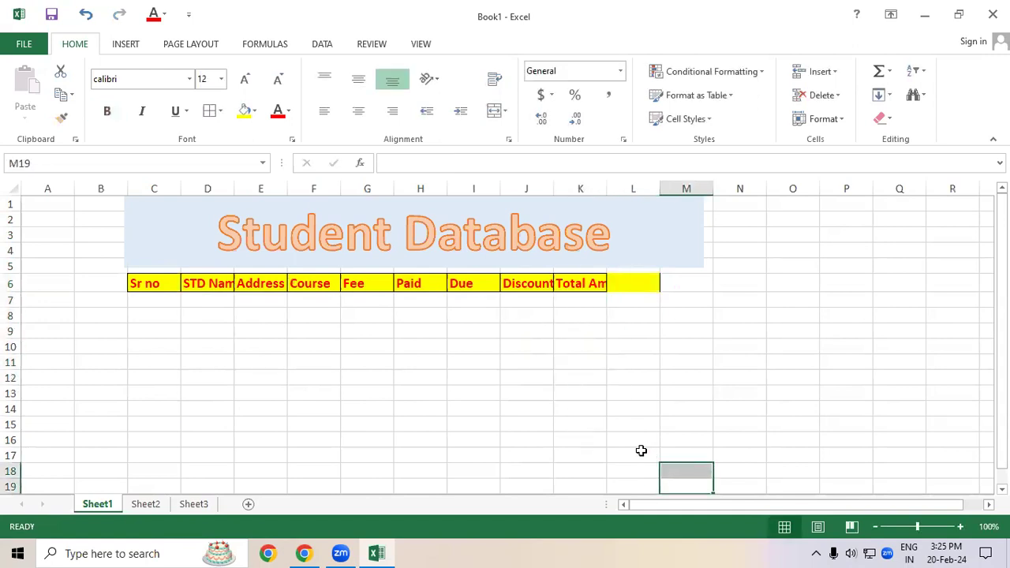
pyautogui.hotkey('ctrl', 'z')
pyautogui.click(474, 350)
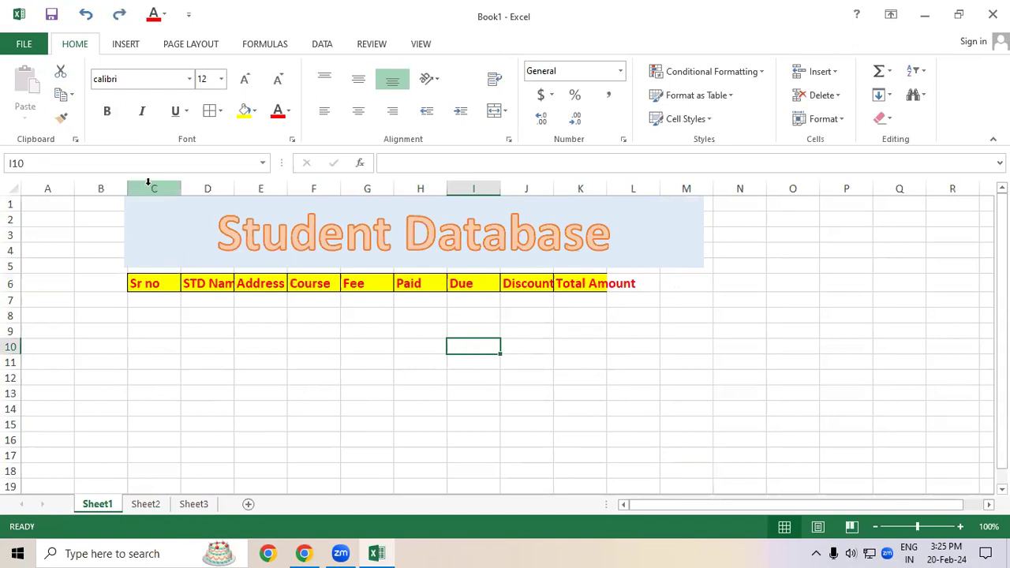
pyautogui.moveTo(147, 182); pyautogui.dragTo(610, 189)
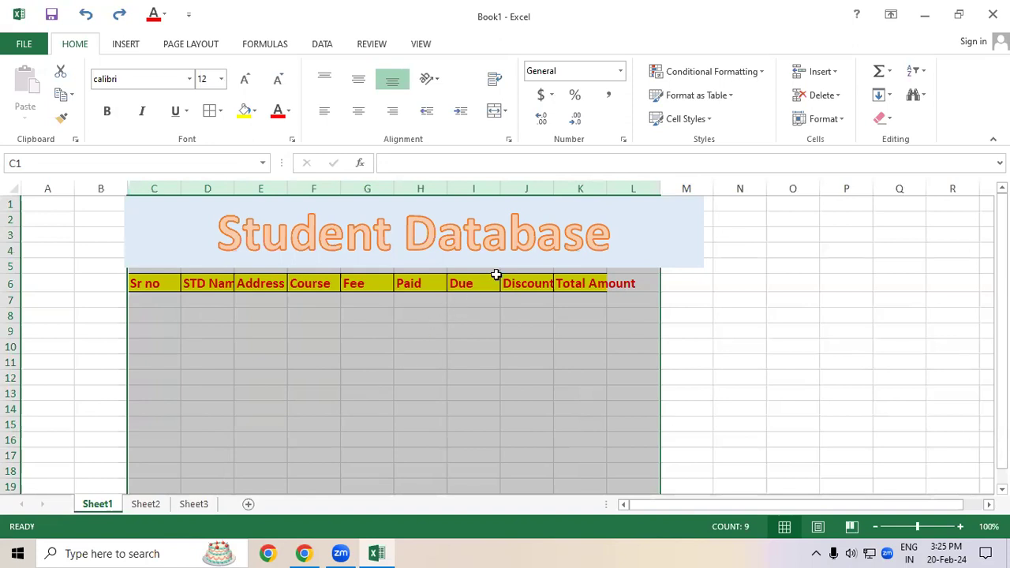
pyautogui.doubleClick(551, 188)
pyautogui.click(417, 368)
pyautogui.moveTo(155, 290); pyautogui.dragTo(147, 471)
pyautogui.moveTo(180, 306); pyautogui.dragTo(245, 469)
pyautogui.moveTo(243, 300); pyautogui.dragTo(668, 457)
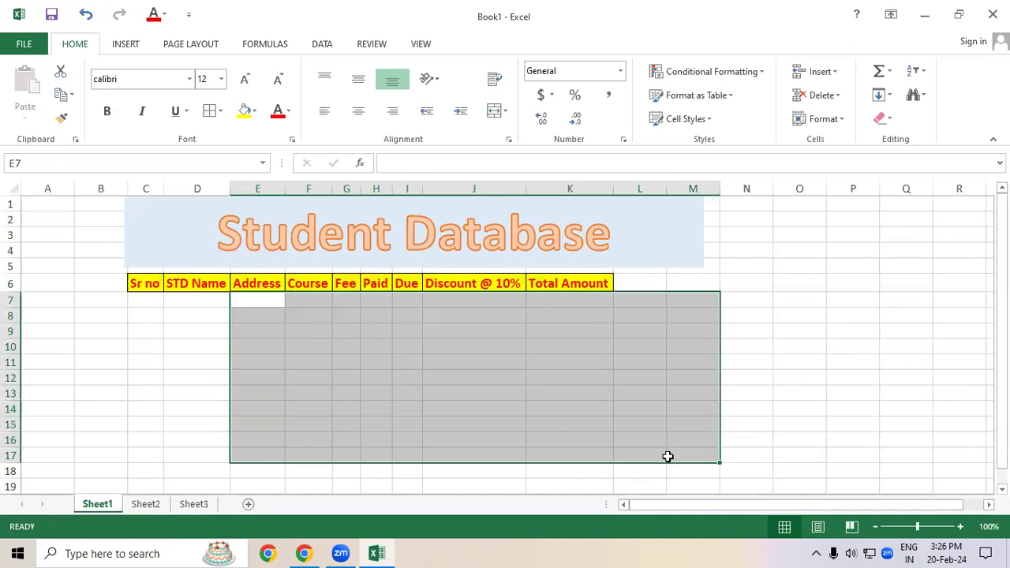
pyautogui.click(735, 310)
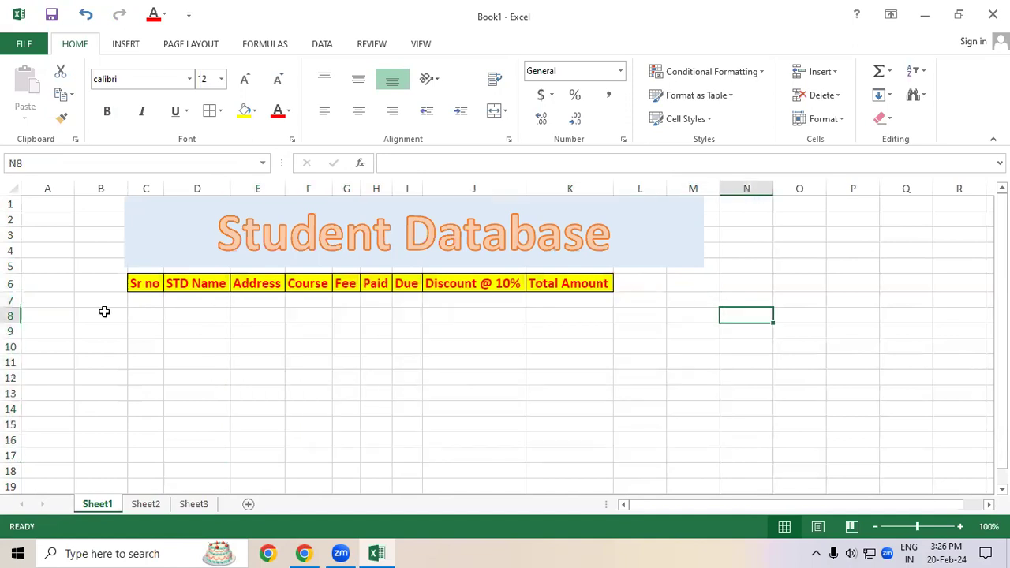
# Enter serial numbers 1 and 2 in C7 and C8
pyautogui.click(159, 296)
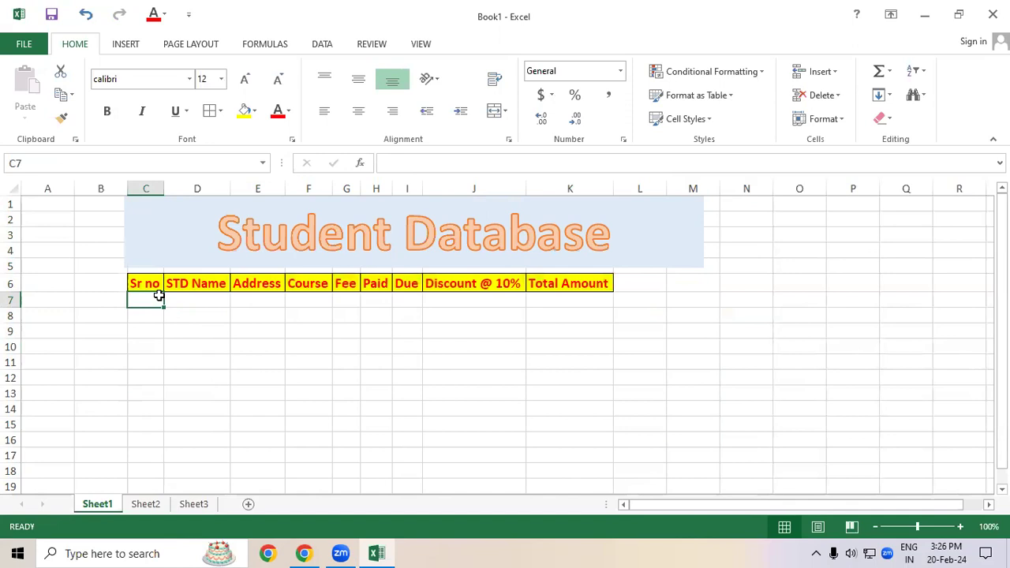
pyautogui.write('4')
pyautogui.press('BackSpace')
pyautogui.write('1')
pyautogui.press('Return')
pyautogui.write('2')
pyautogui.press('Return')
# Fill the serial numbers down to 10 in C16, then select the table C6:K16
pyautogui.click(214, 353)
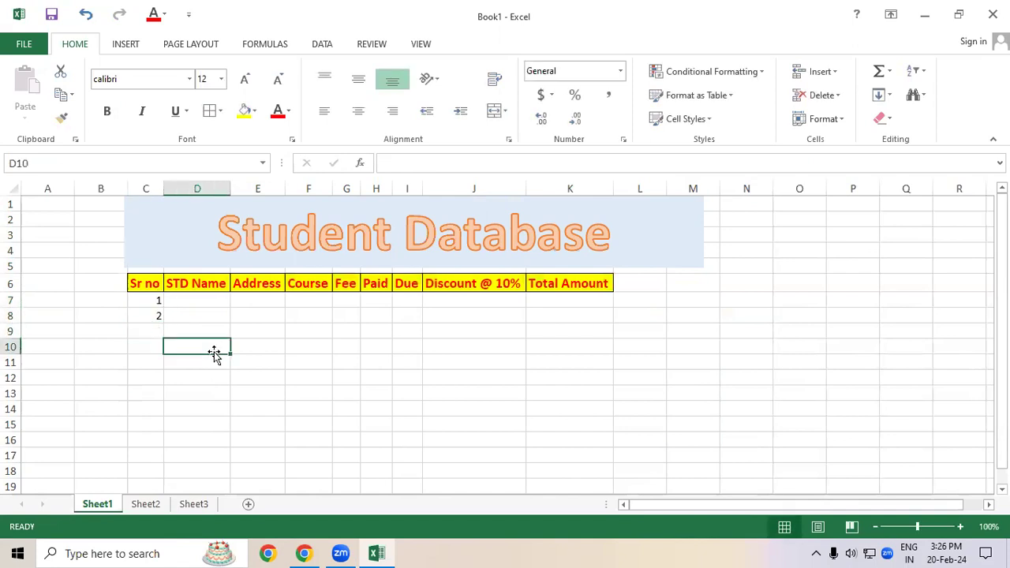
pyautogui.moveTo(145, 303); pyautogui.dragTo(140, 316)
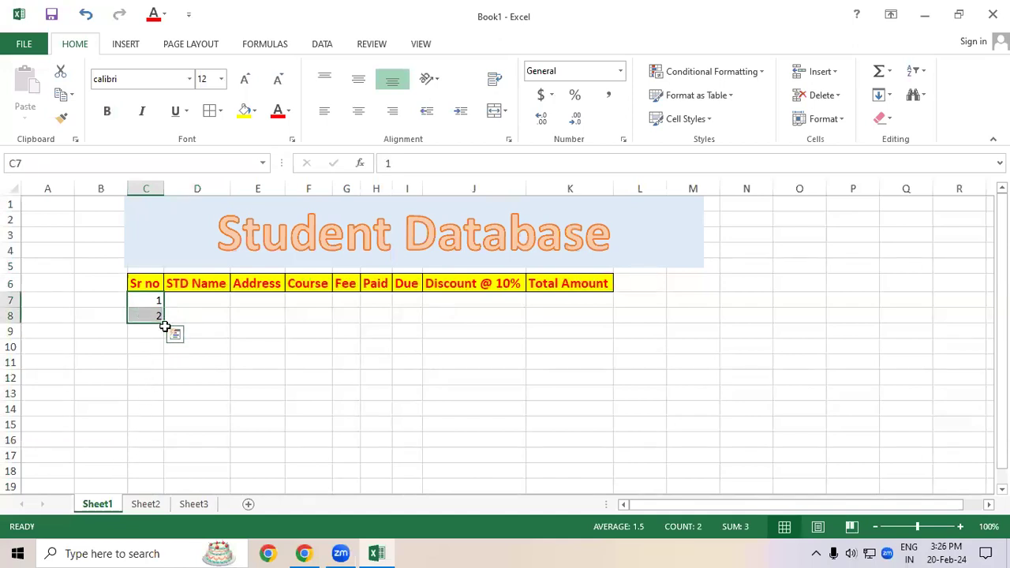
pyautogui.moveTo(162, 322); pyautogui.dragTo(164, 446)
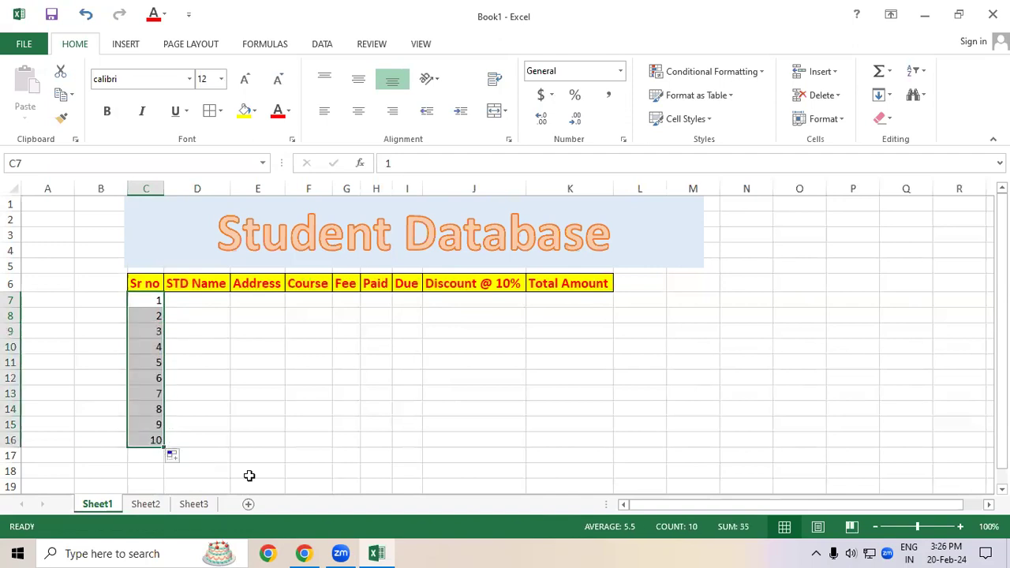
pyautogui.click(251, 472)
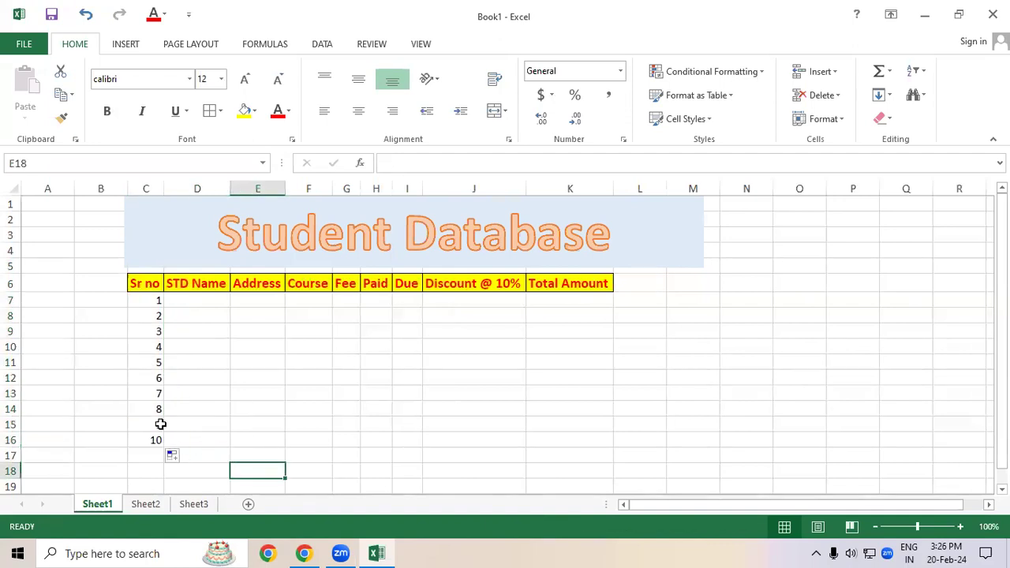
pyautogui.moveTo(131, 285); pyautogui.dragTo(546, 433)
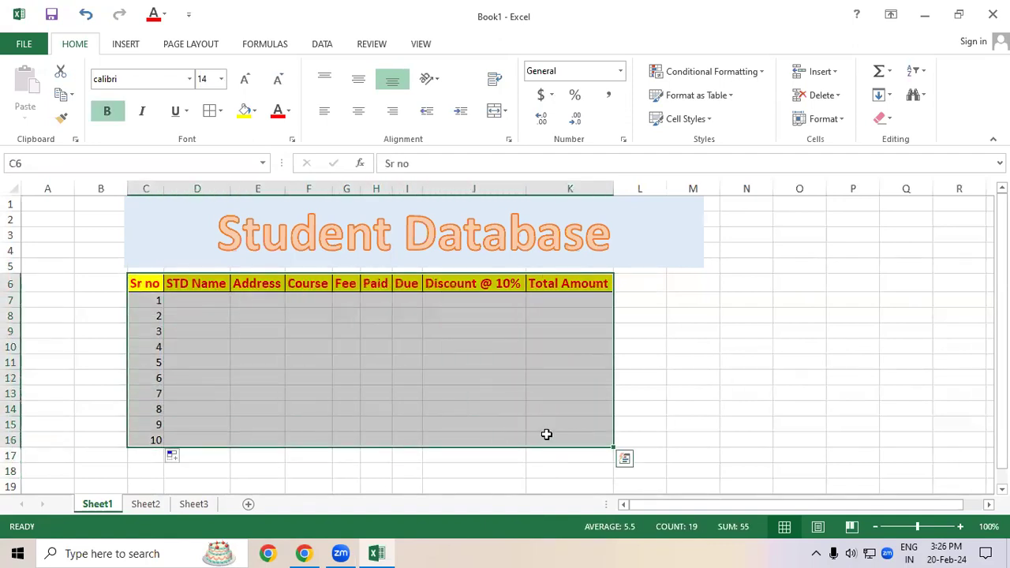
# Apply All Borders to the whole student table C6:K16
pyautogui.click(217, 110)
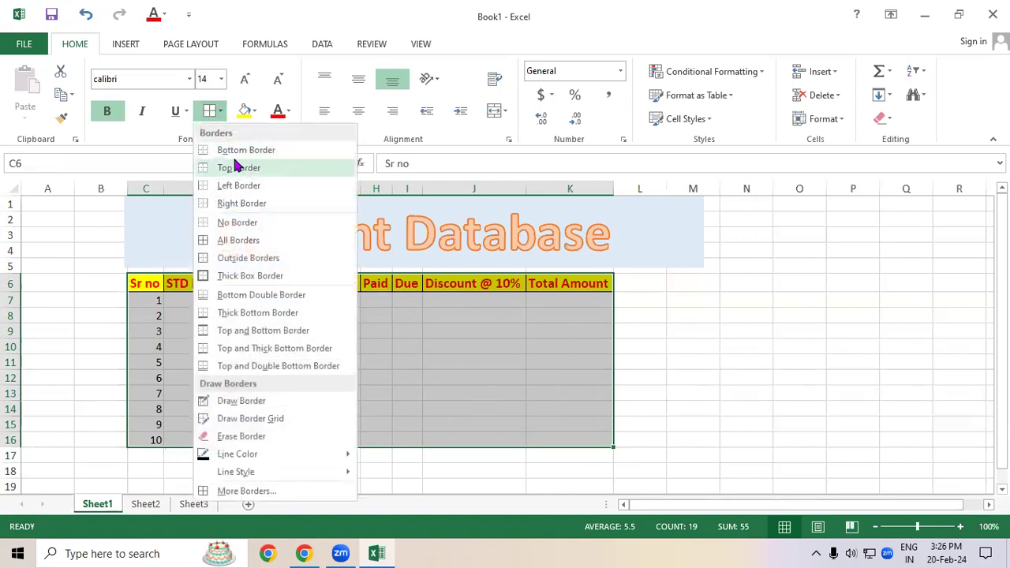
pyautogui.click(223, 240)
pyautogui.click(682, 379)
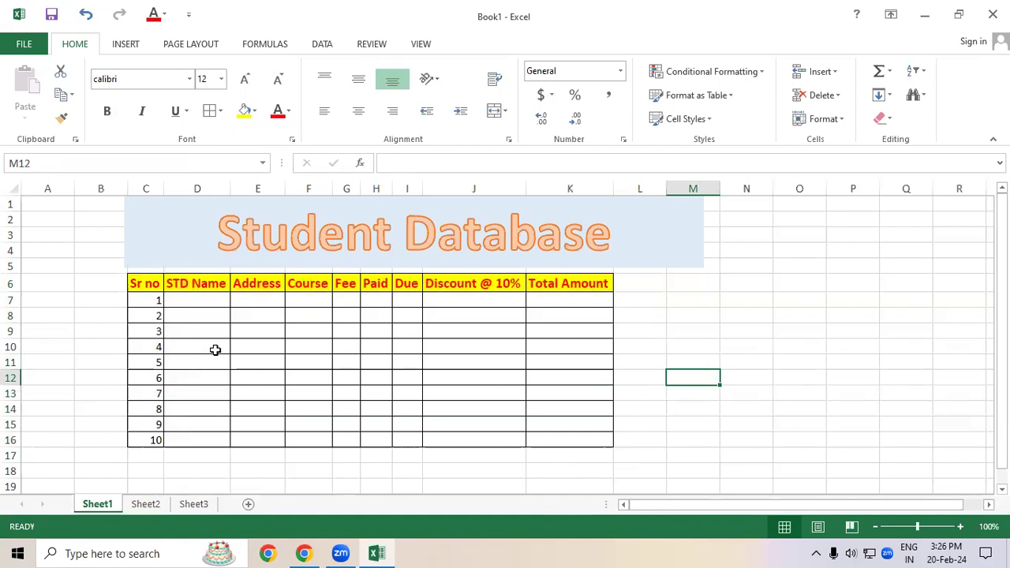
pyautogui.click(200, 304)
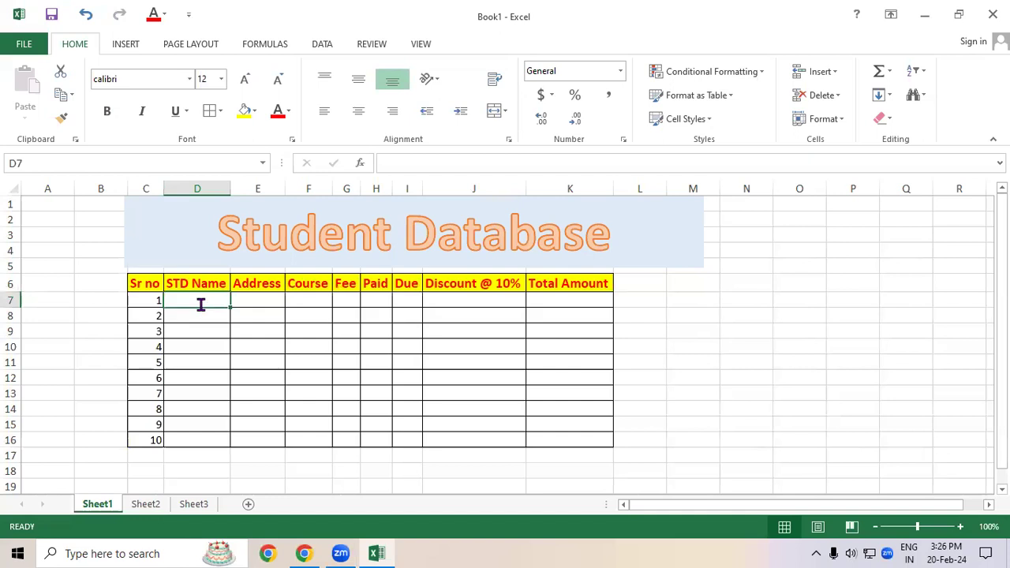
# Enter the first names of ten students down D7:D16
pyautogui.write('Vikes')
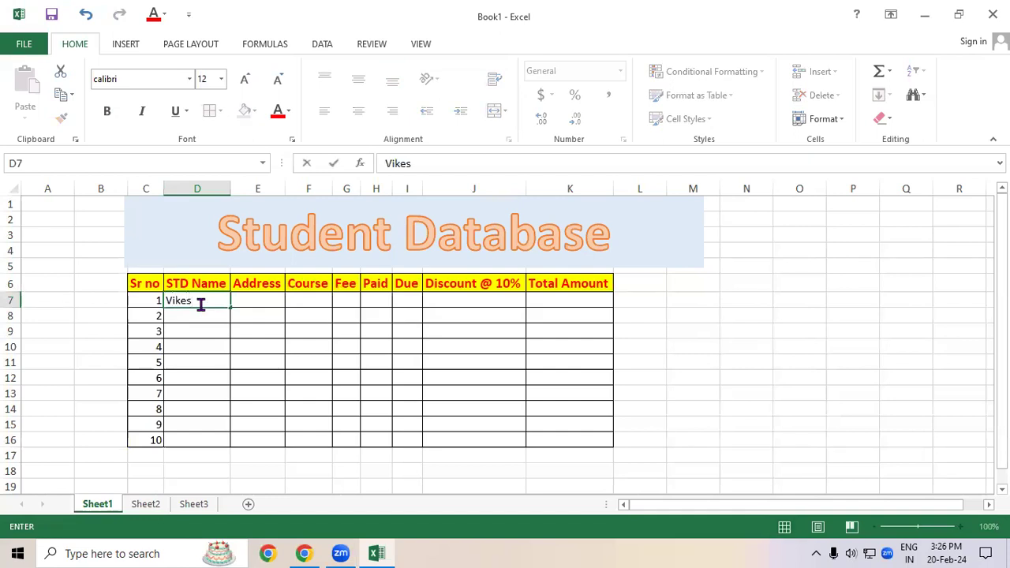
pyautogui.press('Return')
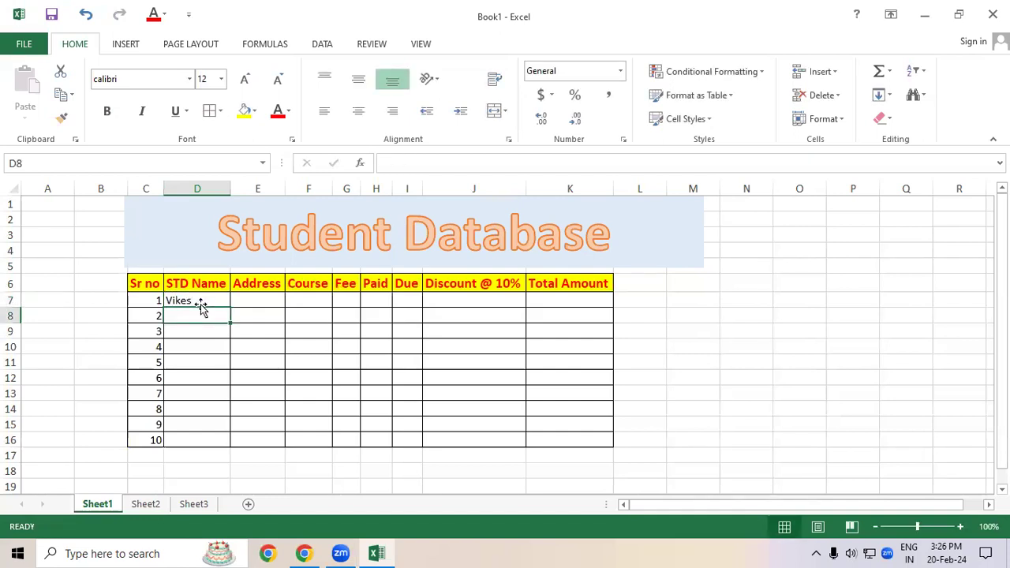
pyautogui.write('Vinay')
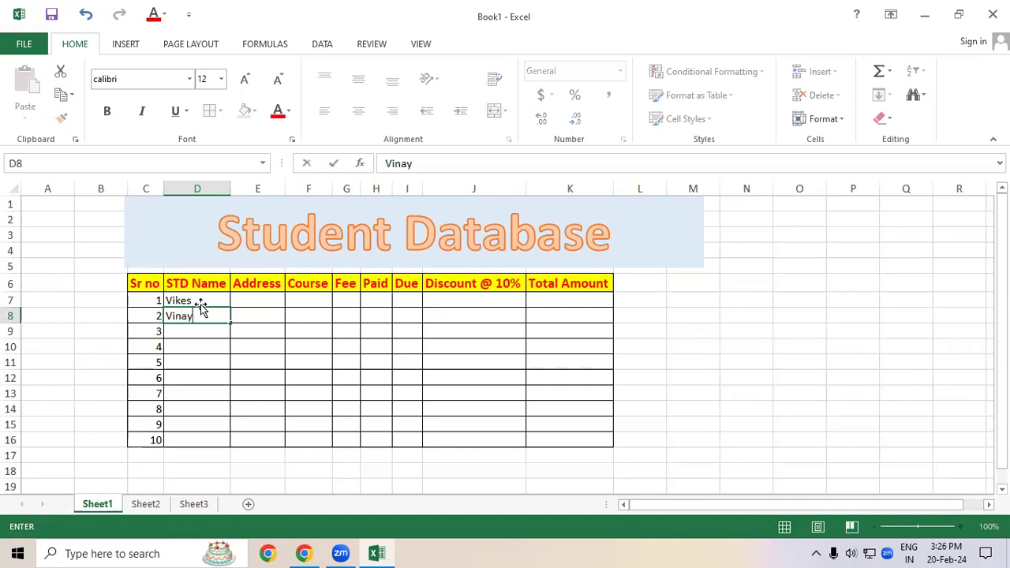
pyautogui.press('Return')
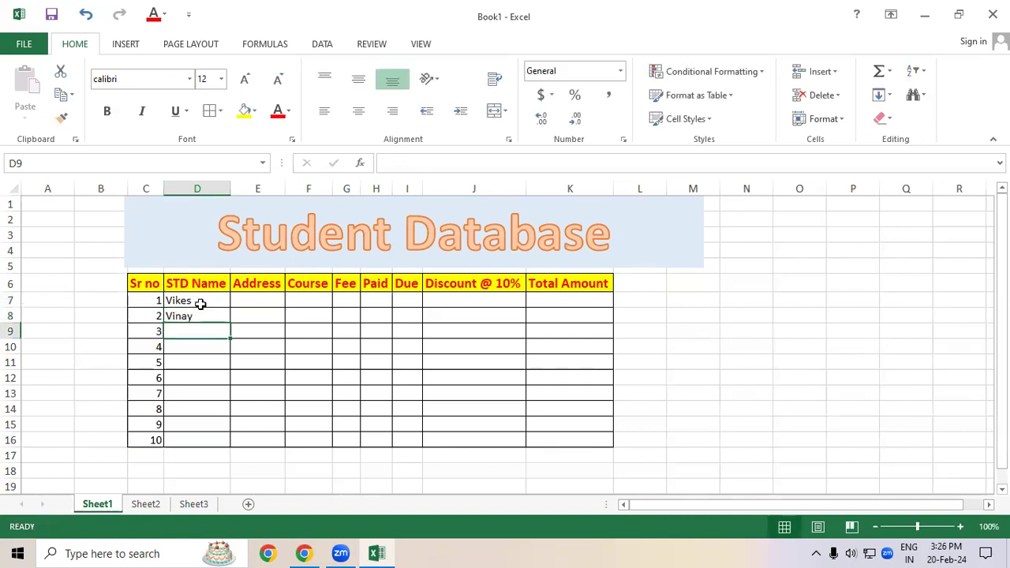
pyautogui.write('Akash')
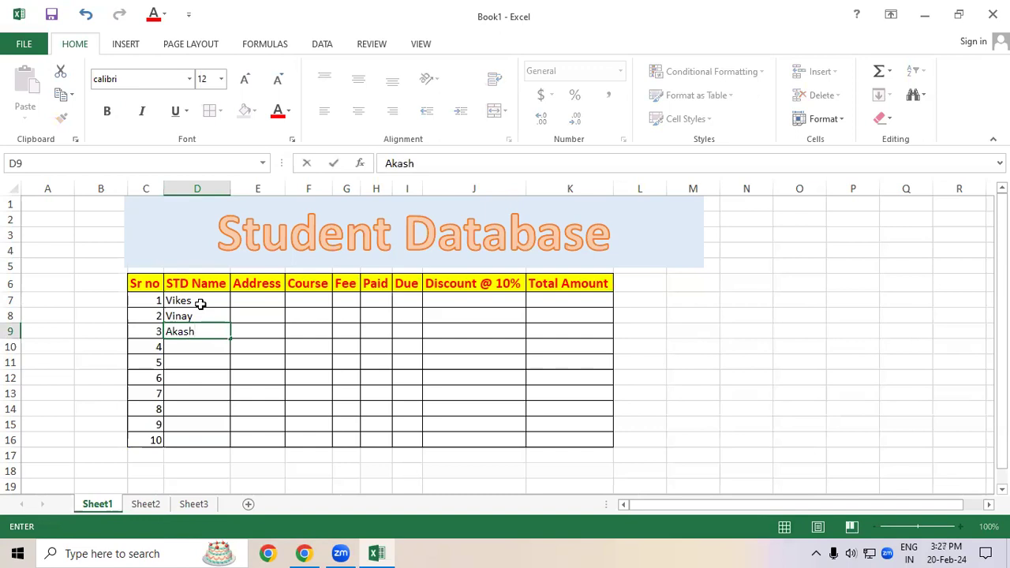
pyautogui.press('Return')
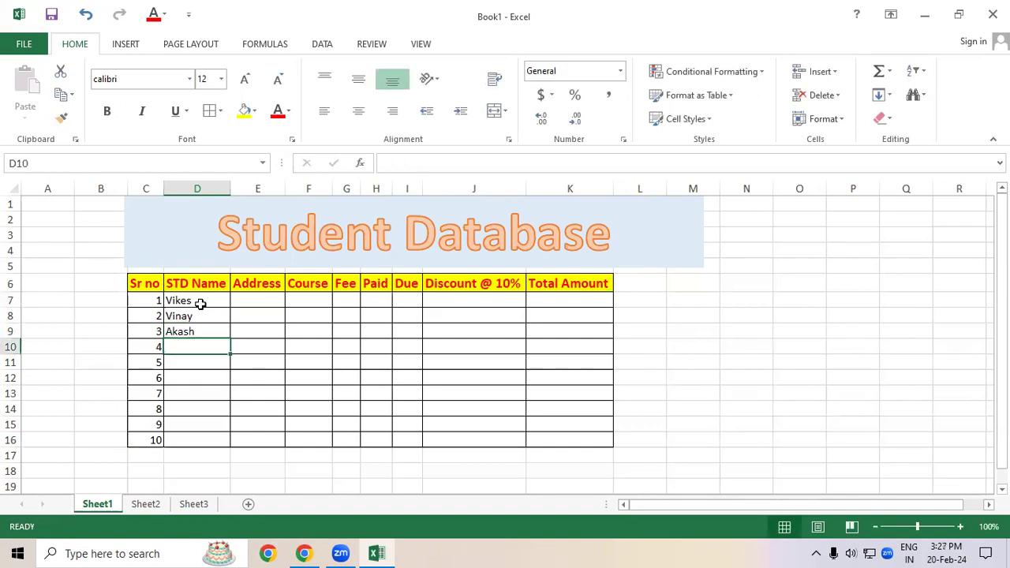
pyautogui.write('Anil')
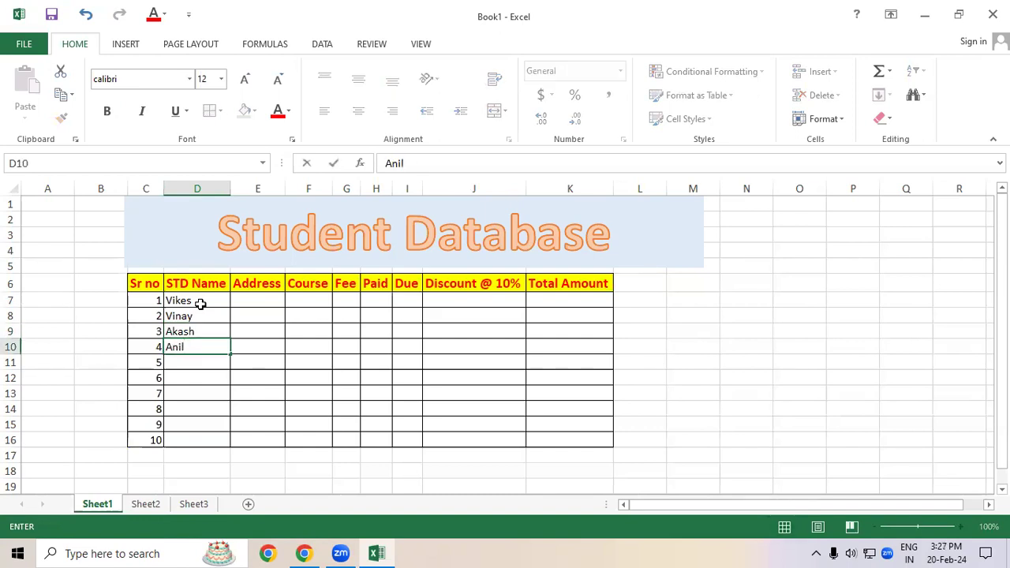
pyautogui.press('Return')
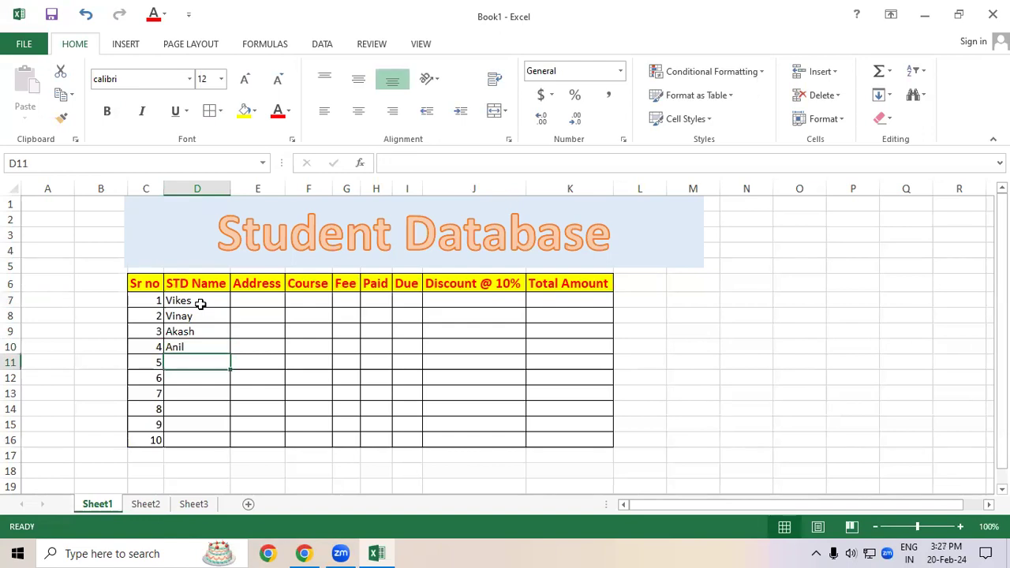
pyautogui.write('Wakib')
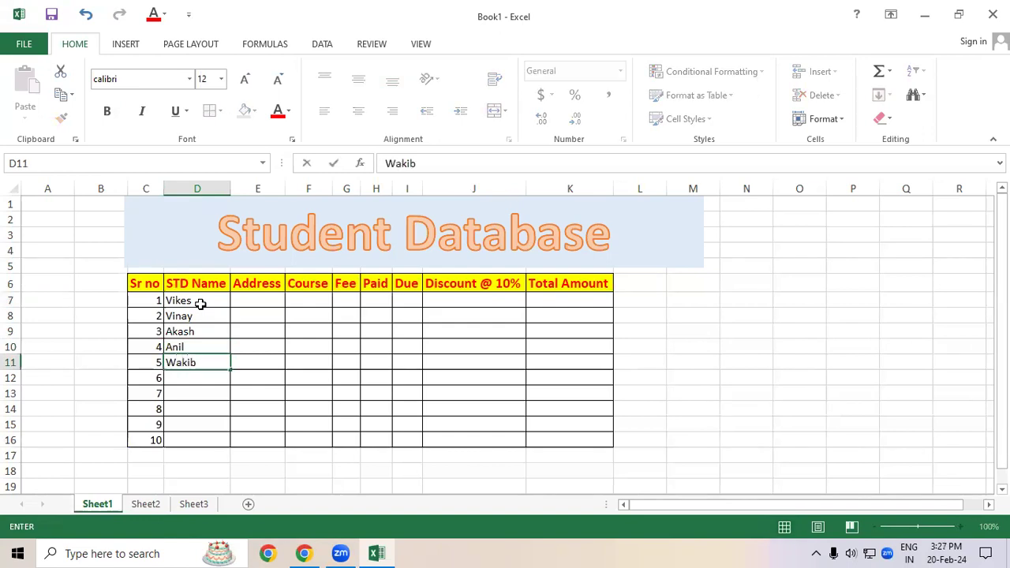
pyautogui.press('Return')
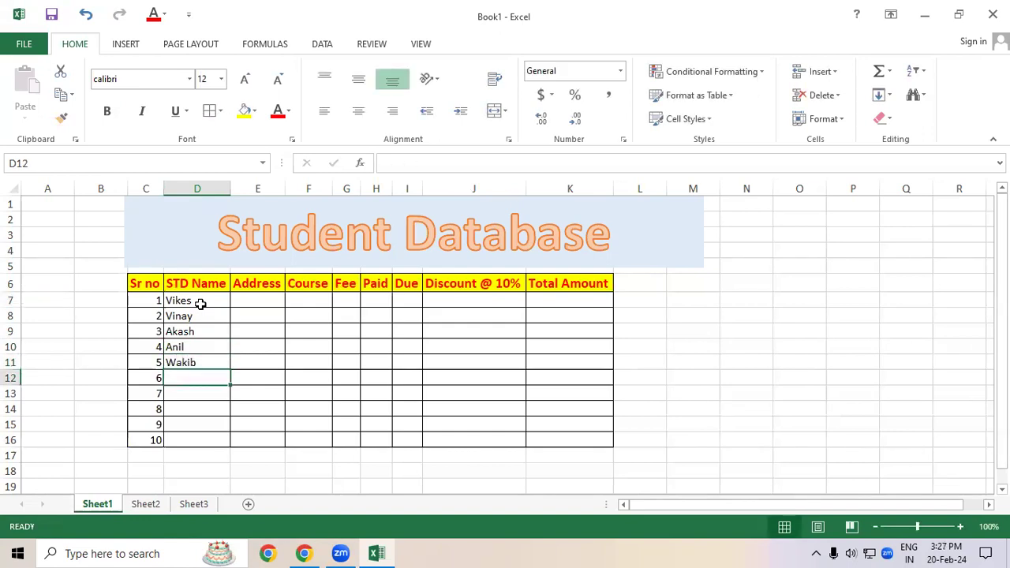
pyautogui.write('Alok')
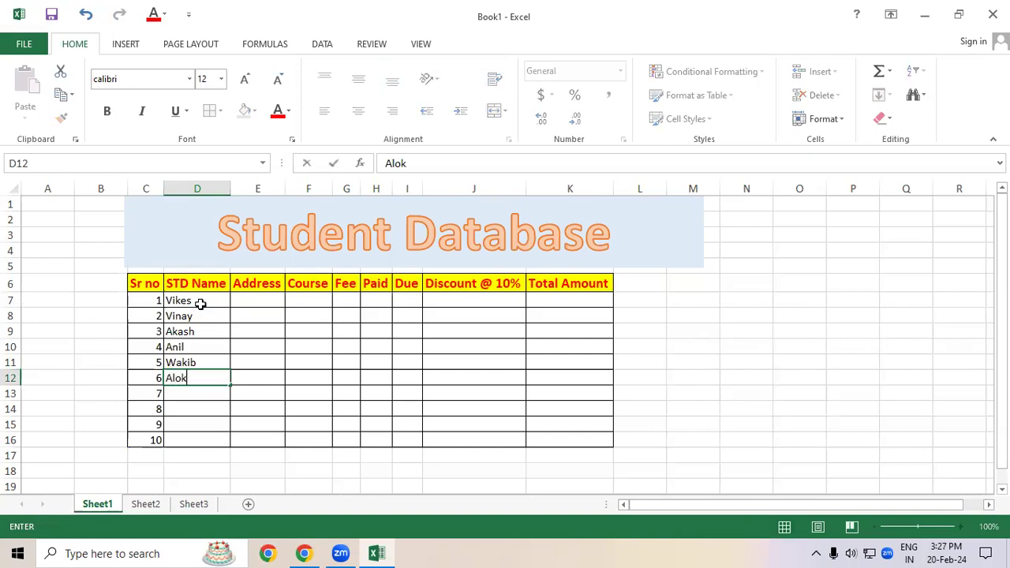
pyautogui.press('Return')
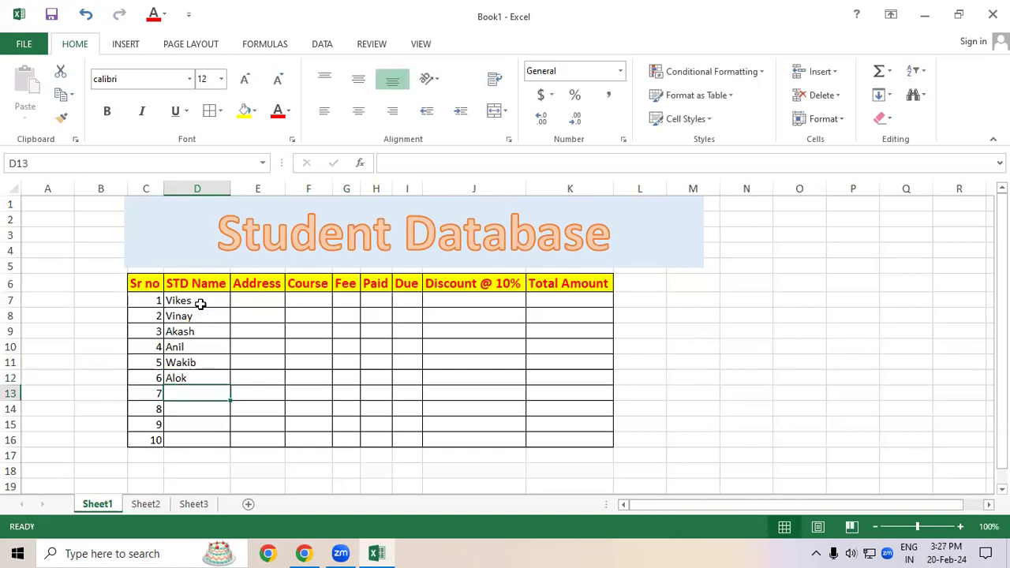
pyautogui.write('Ha')
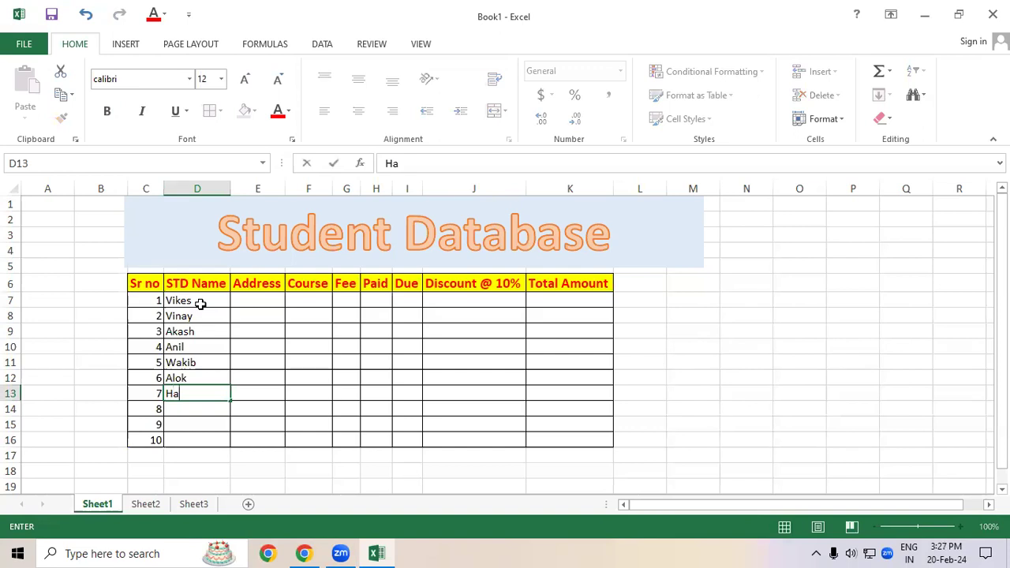
pyautogui.write('riom')
pyautogui.press('Return')
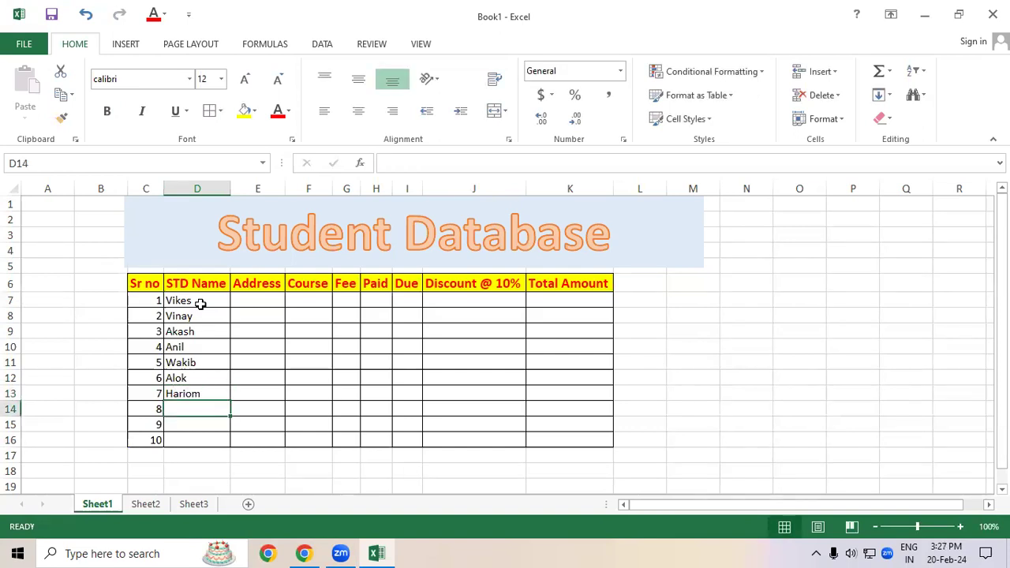
pyautogui.write('Aniv')
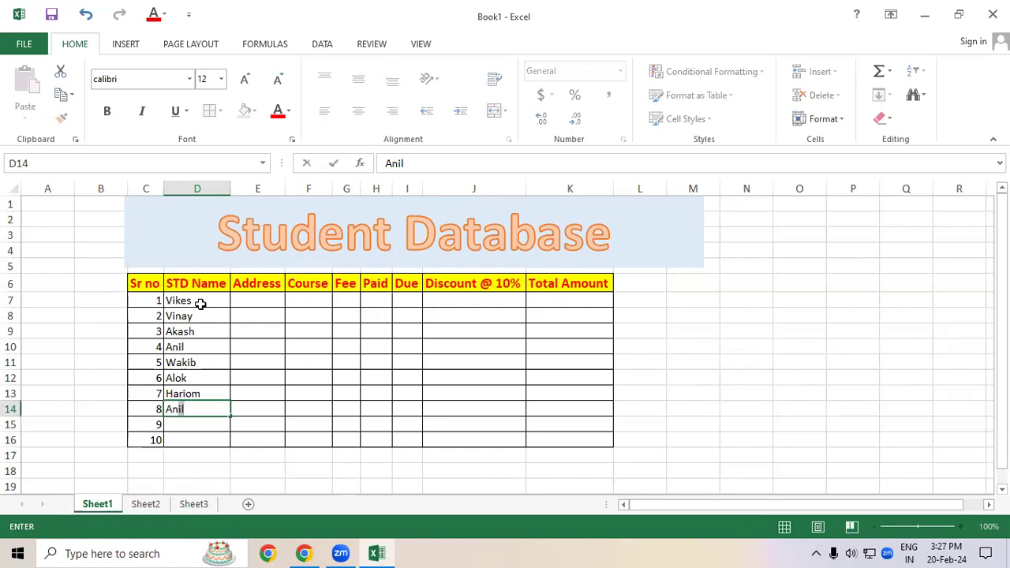
pyautogui.write('esh')
pyautogui.press('Return')
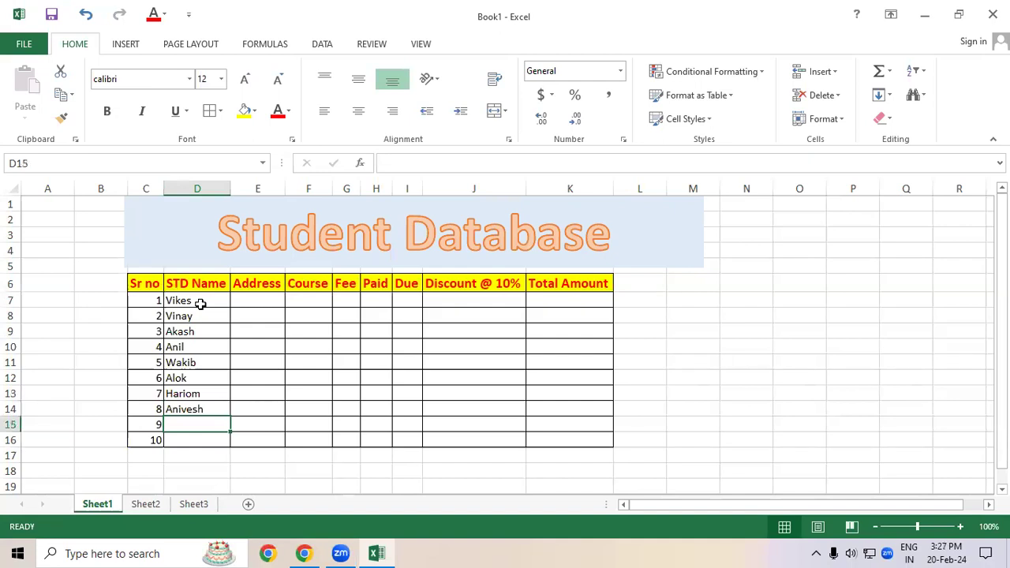
pyautogui.write('Chandan')
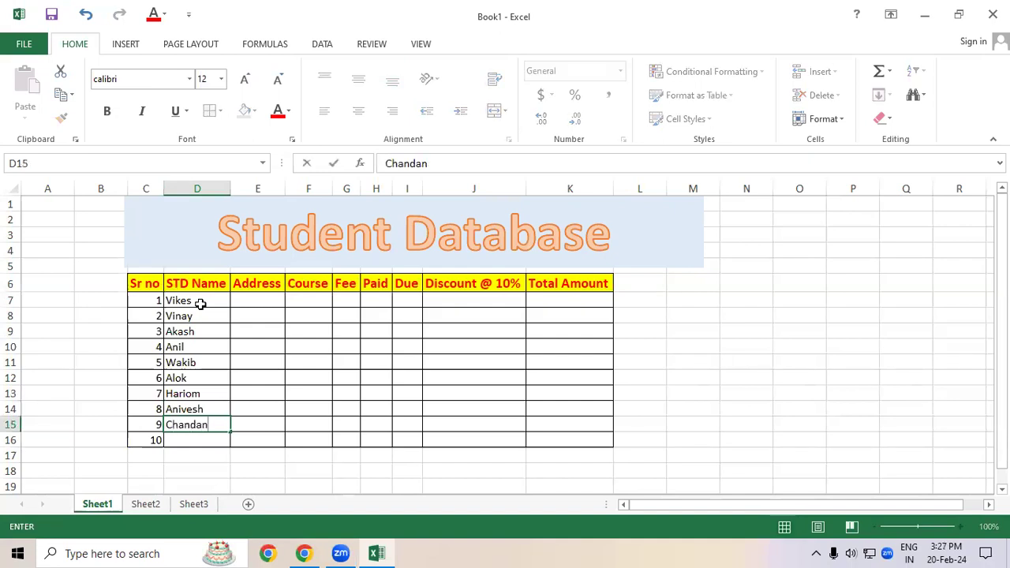
pyautogui.press('Return')
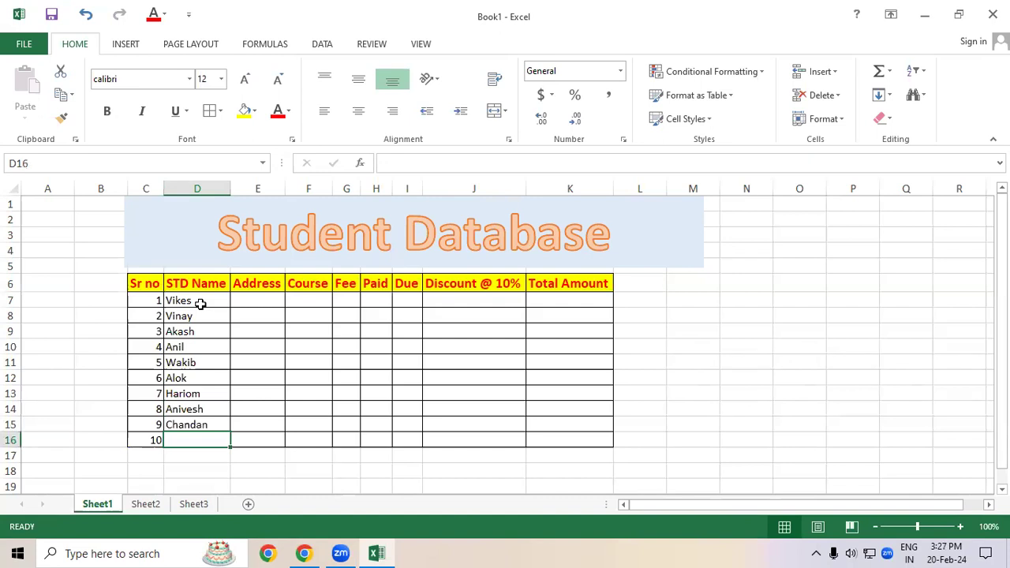
pyautogui.write('Abhishek')
pyautogui.press('Return')
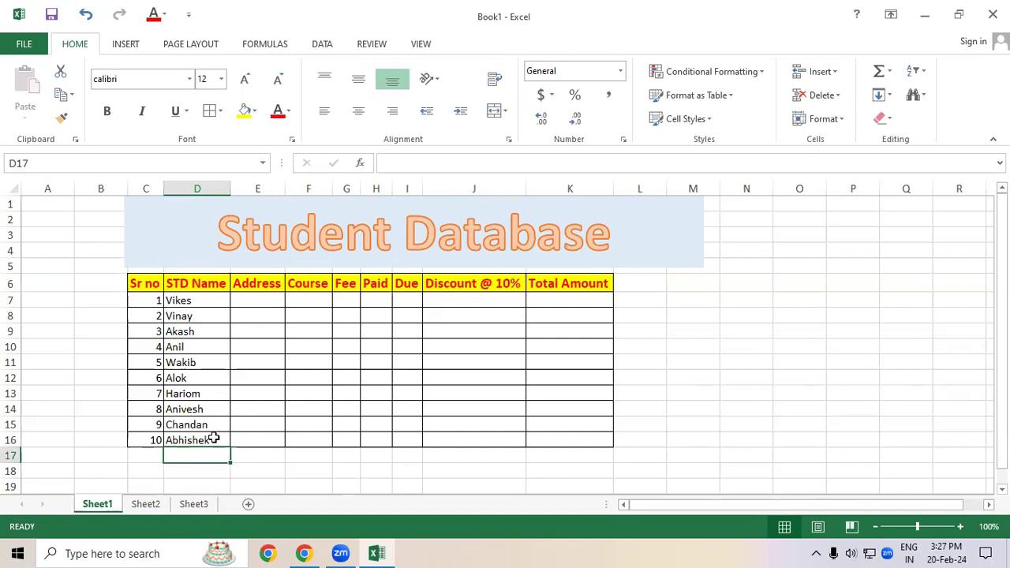
# Add surnames to the student names in D16 up through D12
pyautogui.doubleClick(214, 440)
pyautogui.write('Kumar')
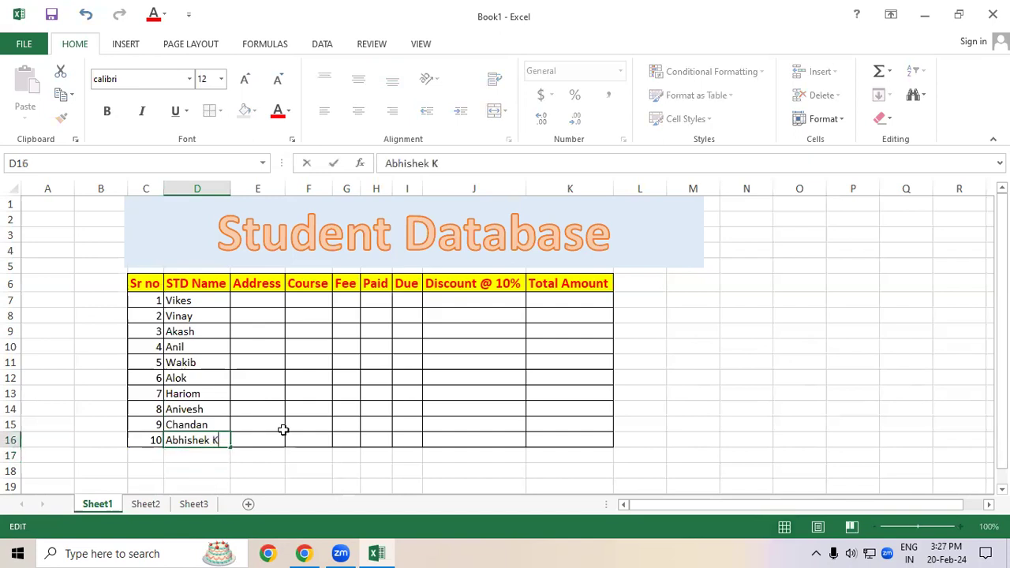
pyautogui.click(249, 411)
pyautogui.click(218, 427)
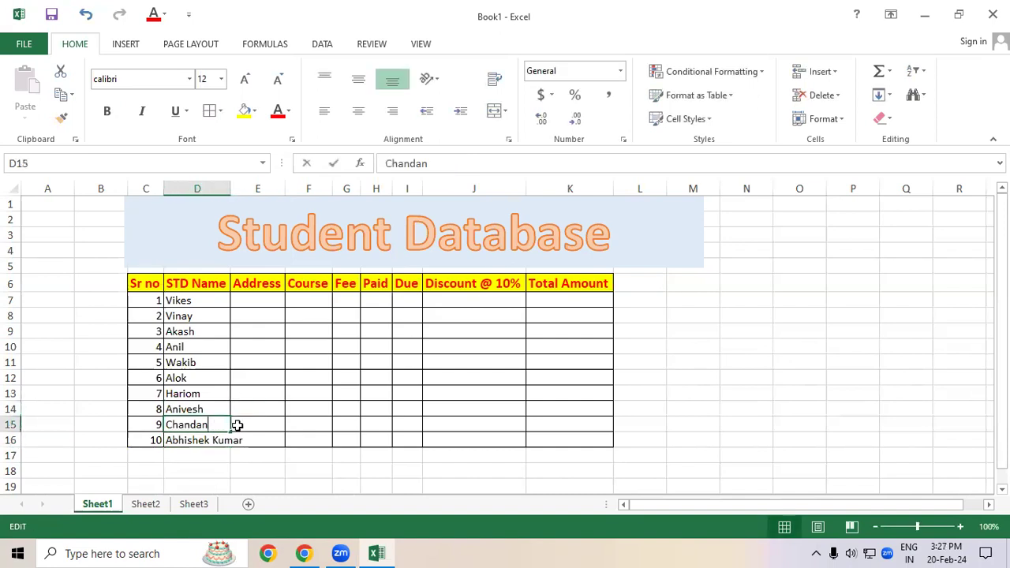
pyautogui.doubleClick(237, 424)
pyautogui.write('Ku')
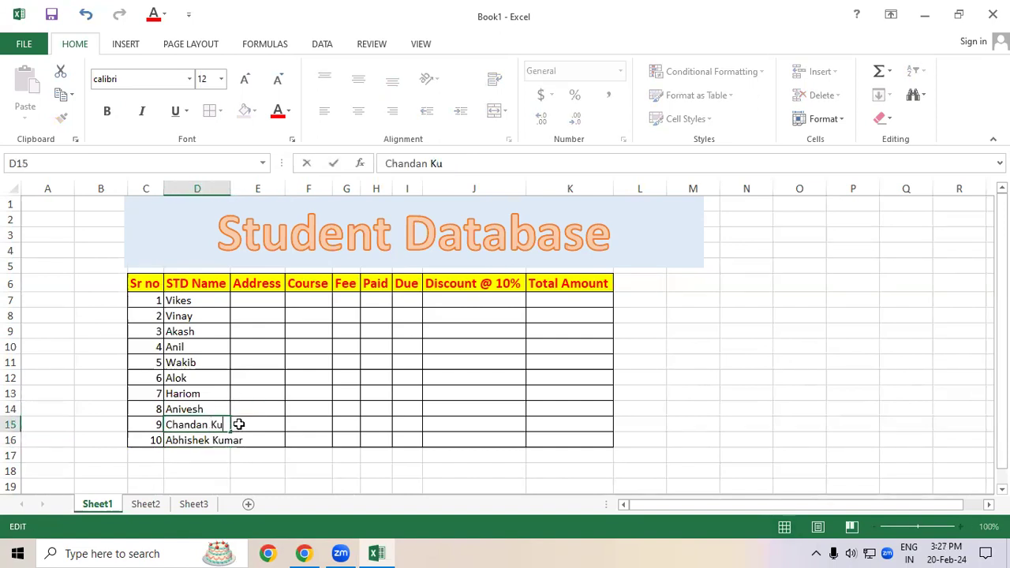
pyautogui.write('shwaha')
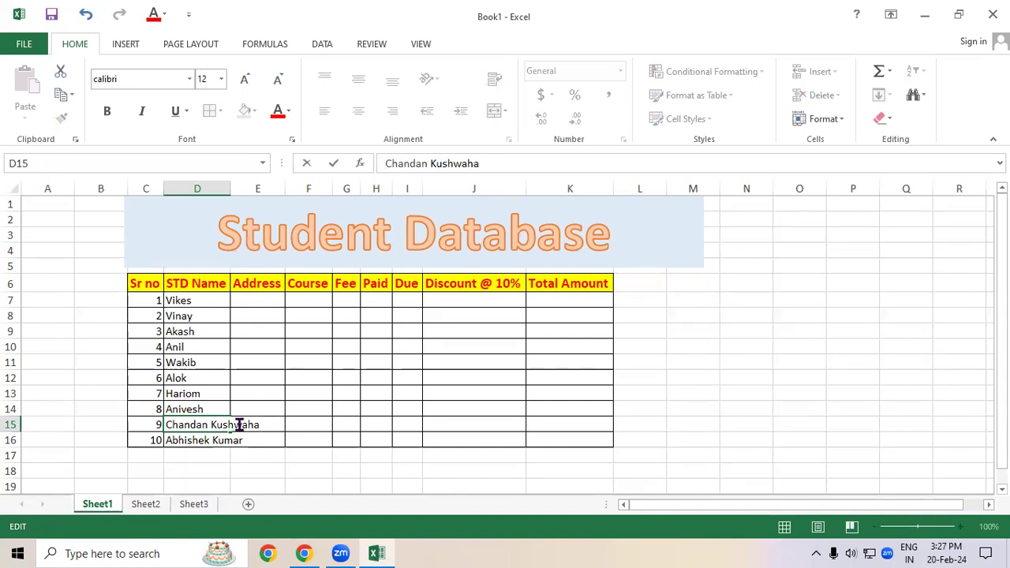
pyautogui.click(234, 408)
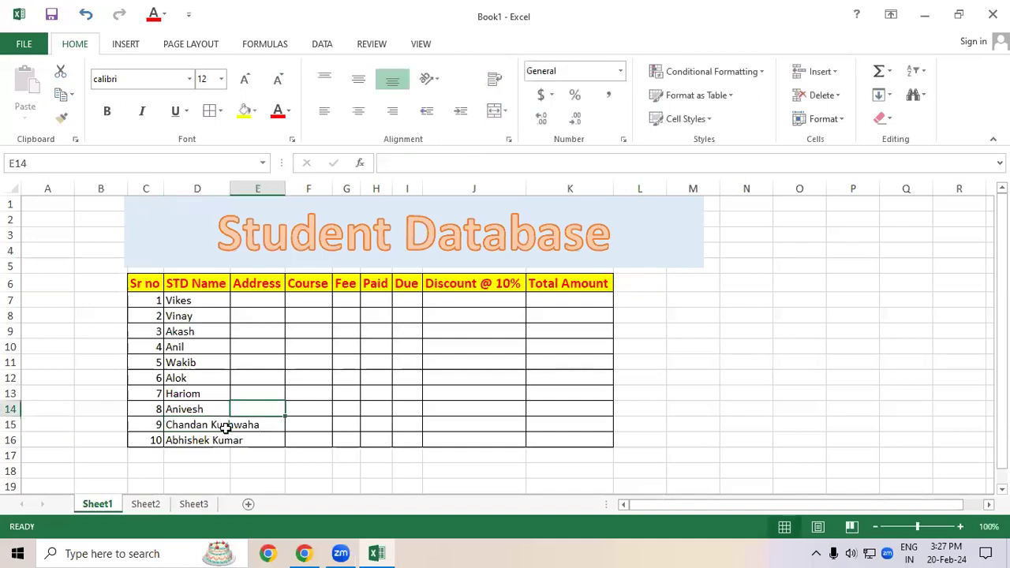
pyautogui.doubleClick(225, 408)
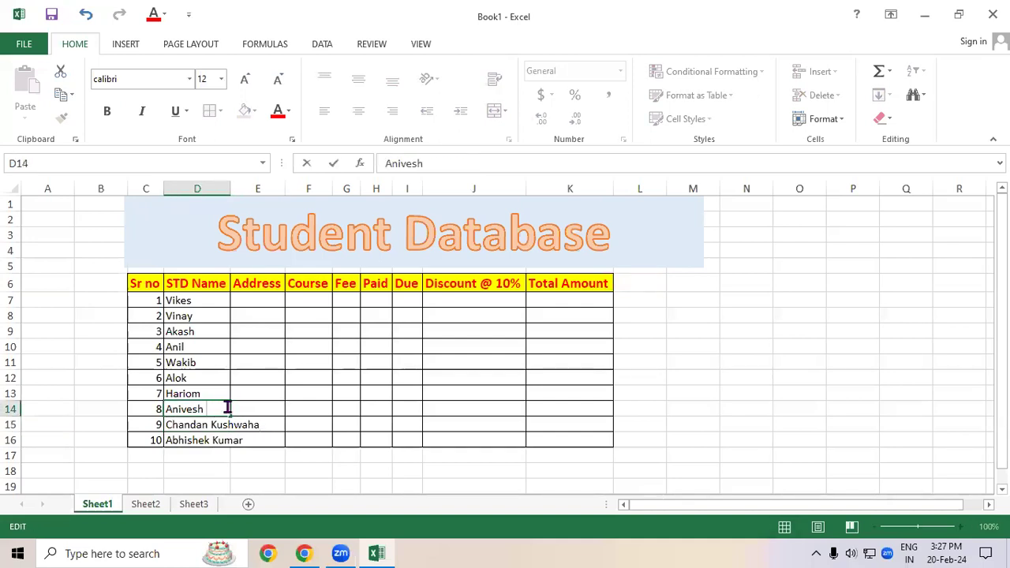
pyautogui.write('Sharma')
pyautogui.doubleClick(211, 392)
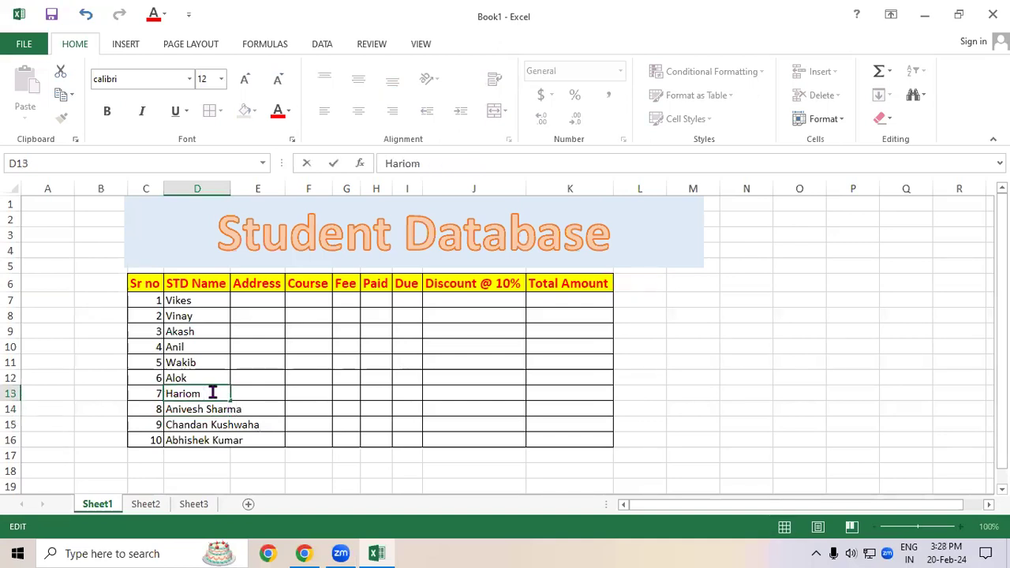
pyautogui.write('Singh')
pyautogui.press('Tab')
pyautogui.doubleClick(206, 378)
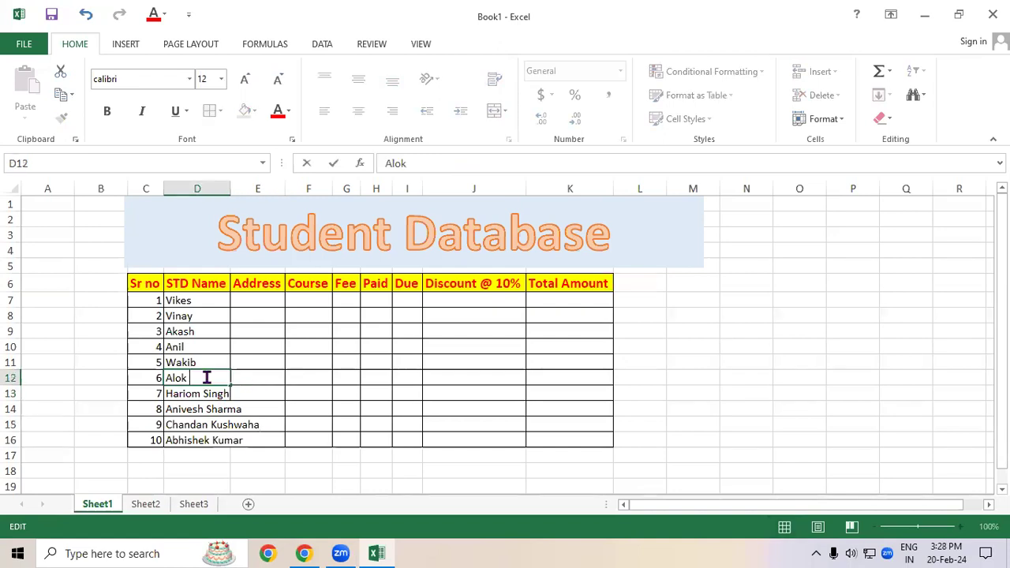
pyautogui.write('Singh')
# Add surnames to the remaining student names in D11 up through D7
pyautogui.doubleClick(211, 361)
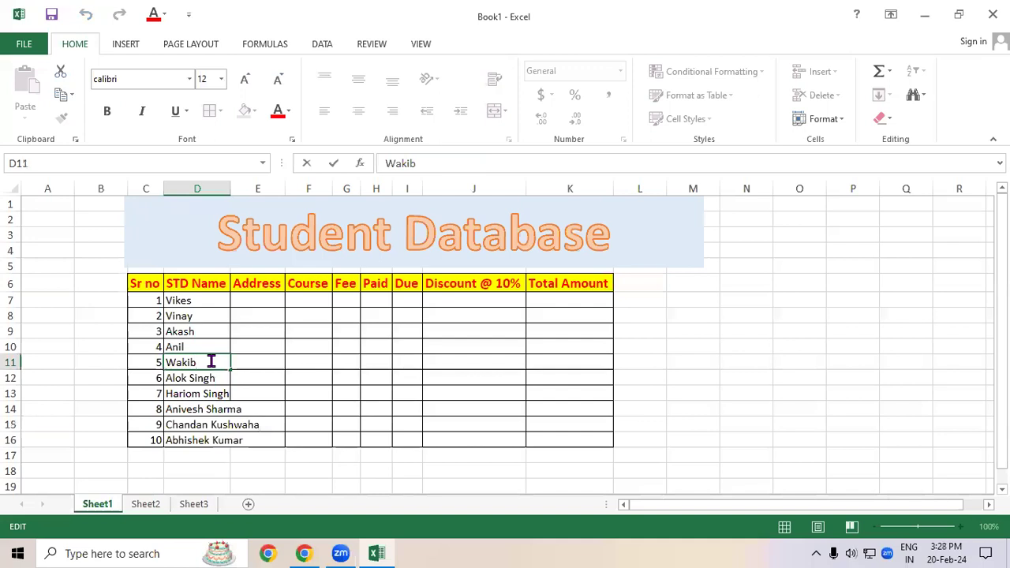
pyautogui.write('Javed')
pyautogui.click(203, 349)
pyautogui.doubleClick(203, 349)
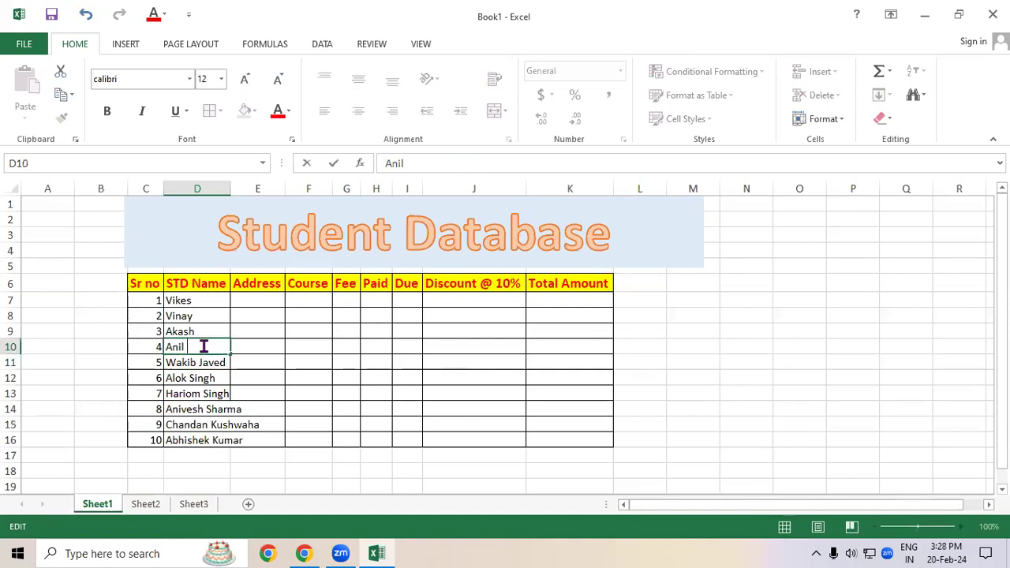
pyautogui.write('Chauhan')
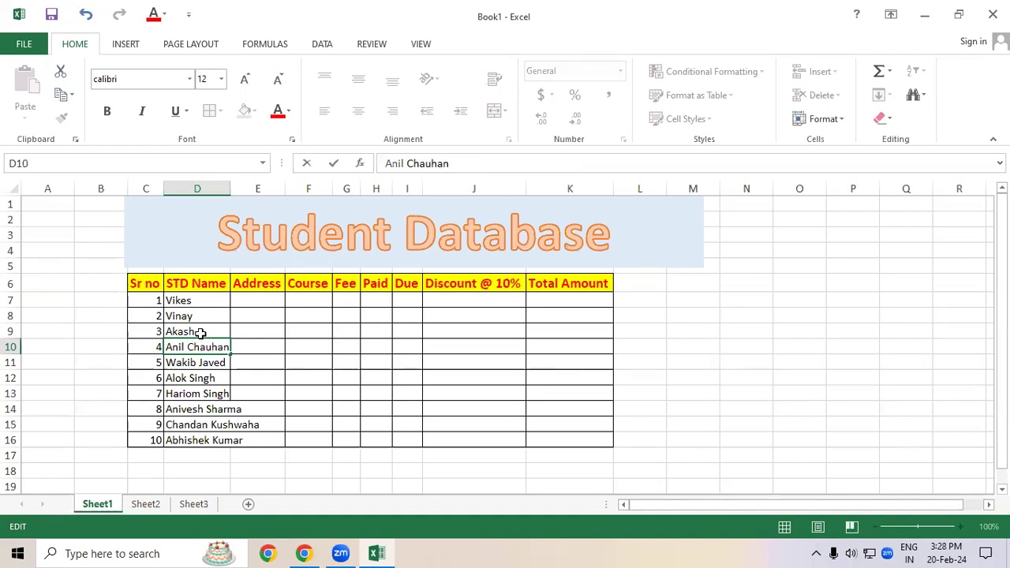
pyautogui.click(207, 331)
pyautogui.doubleClick(210, 331)
pyautogui.write('Madd')
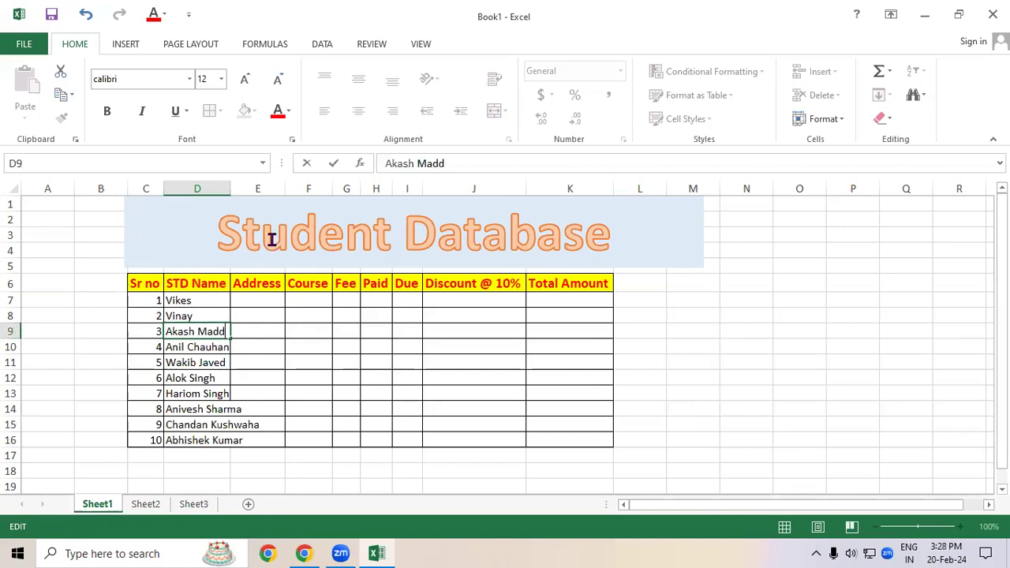
pyautogui.press('BackSpace')
pyautogui.write('heshiya')
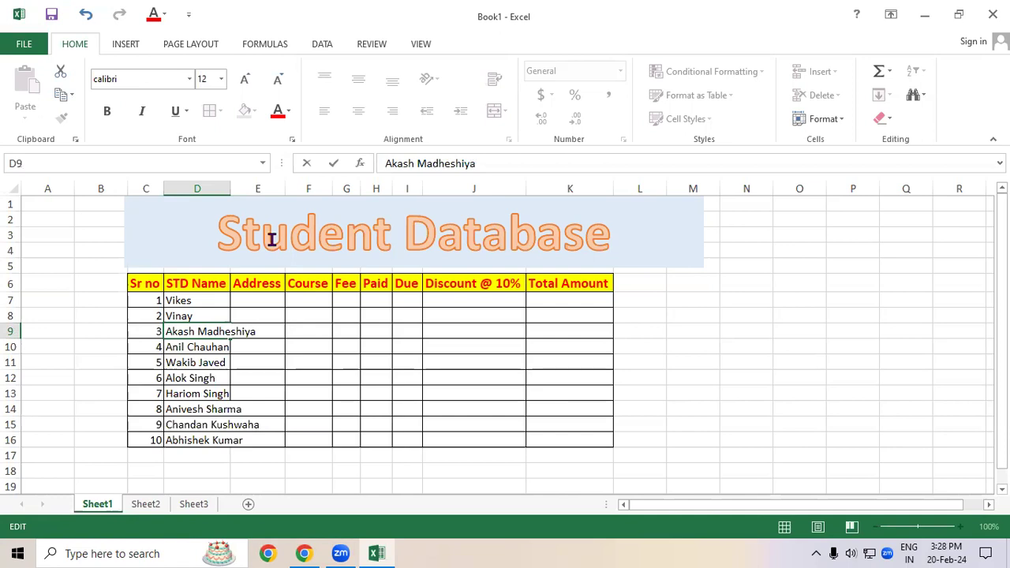
pyautogui.press('Tab')
pyautogui.click(211, 316)
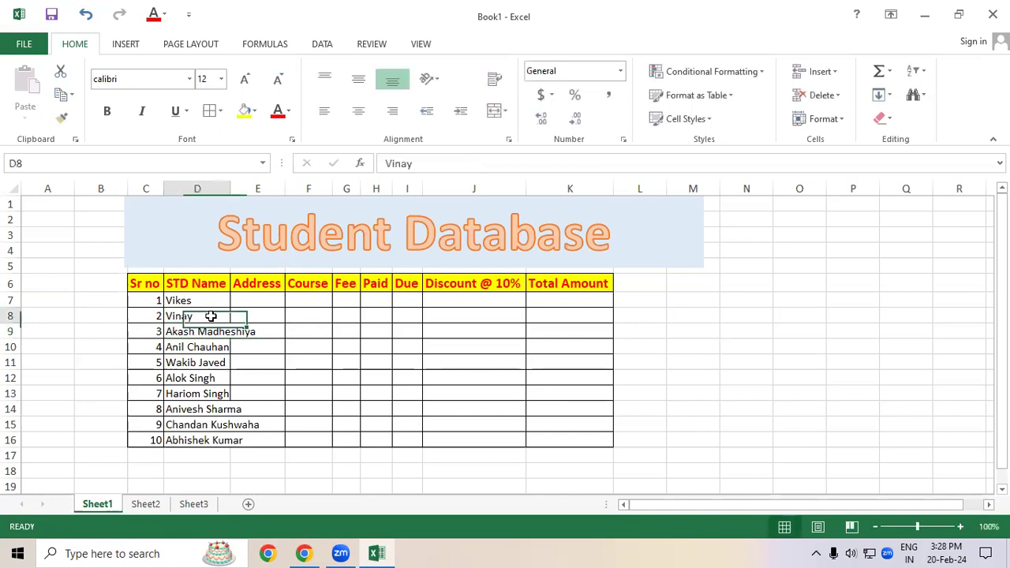
pyautogui.doubleClick(210, 315)
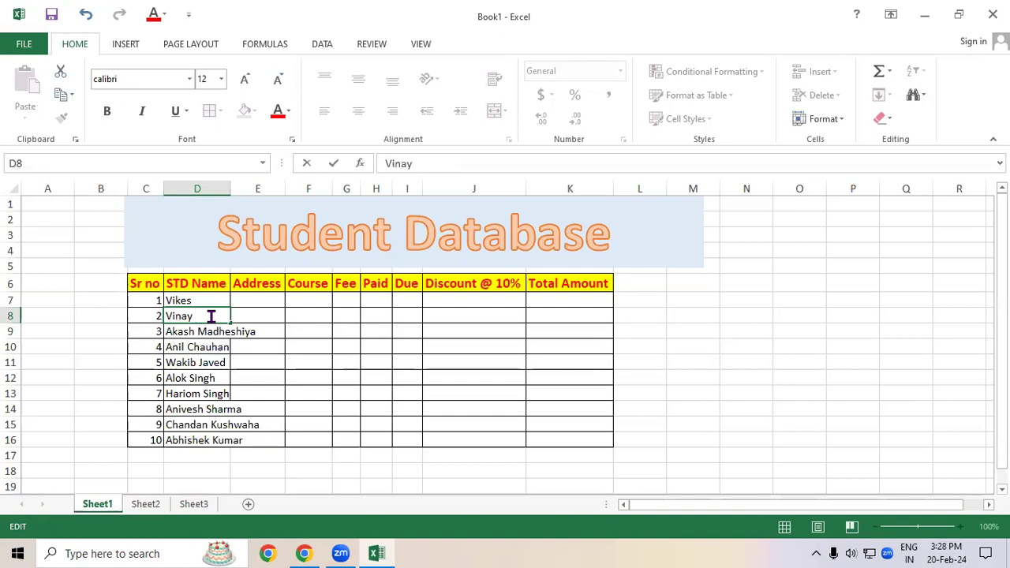
pyautogui.write('Sahani')
pyautogui.click(210, 357)
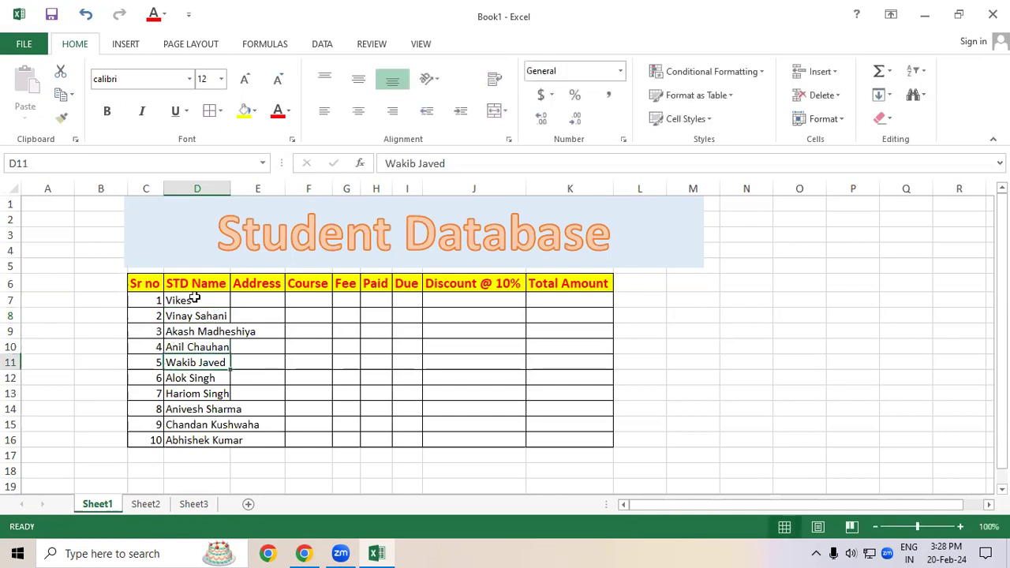
pyautogui.doubleClick(204, 300)
pyautogui.write('Yadav')
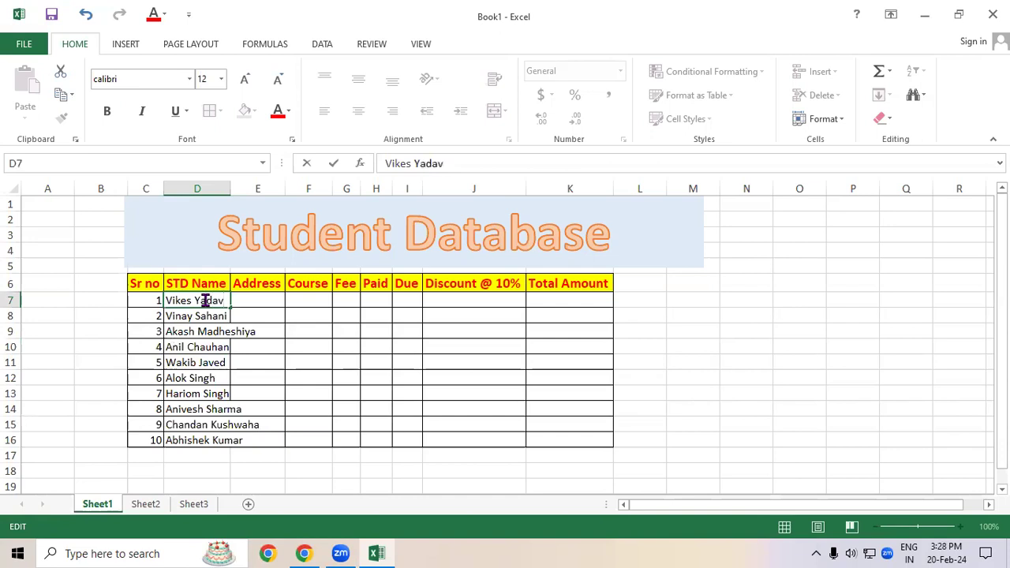
pyautogui.click(362, 343)
# Enter the addresses Padrauna, Ramkola, Khirkiya, Bihar and Padrauna in E7:E11
pyautogui.click(258, 301)
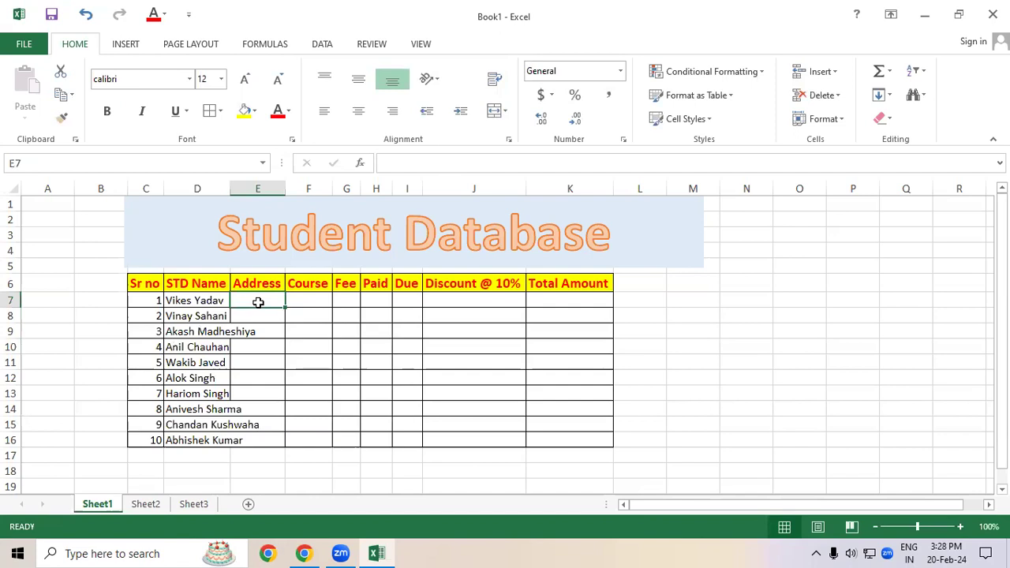
pyautogui.write('Padrauna')
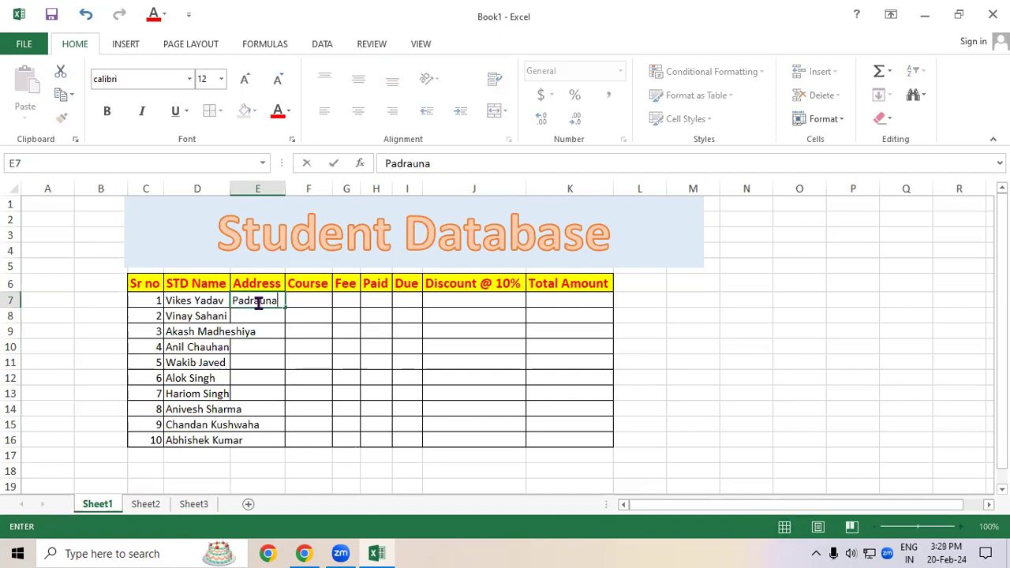
pyautogui.press('Return')
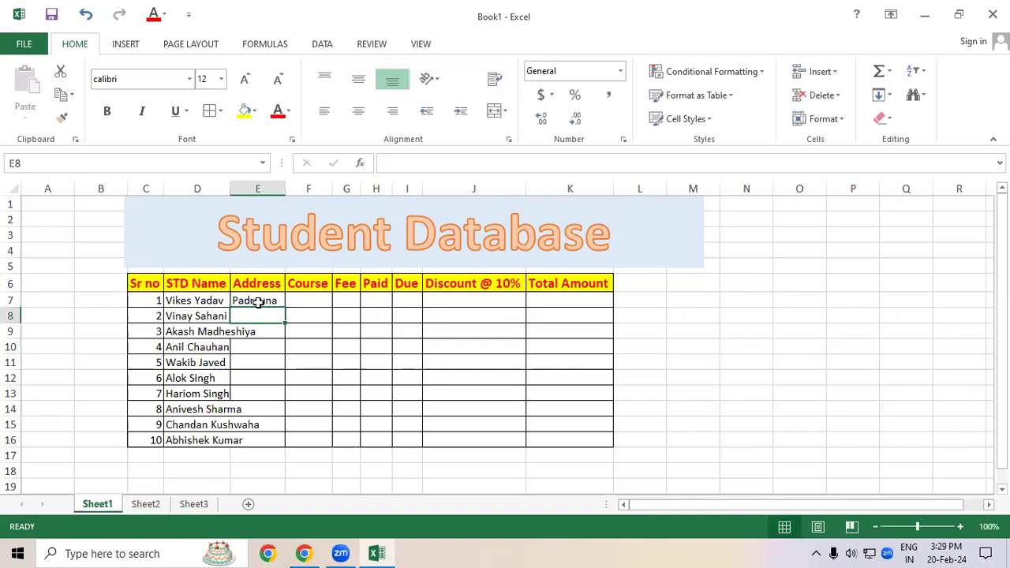
pyautogui.write('Ramk')
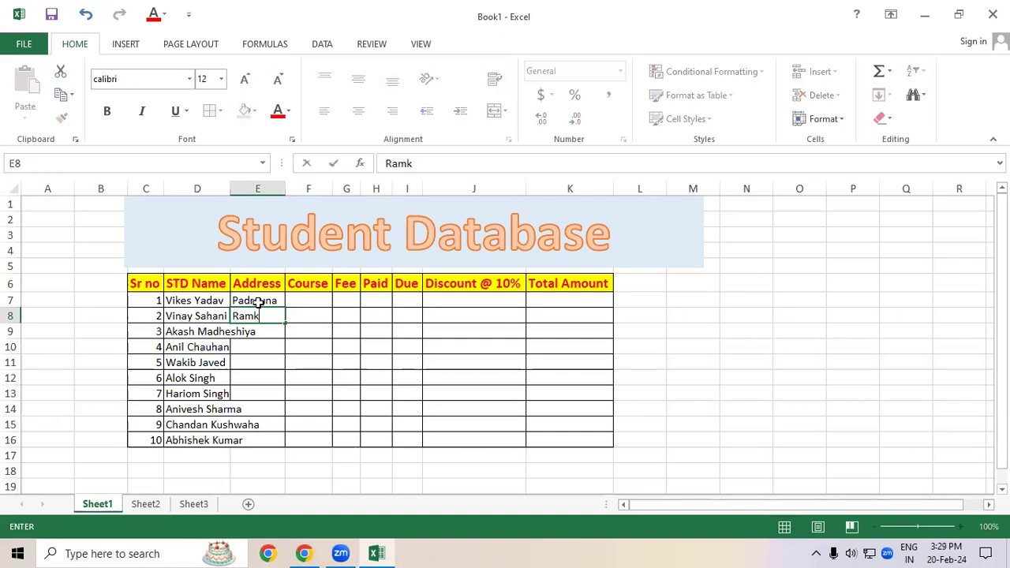
pyautogui.write('ola')
pyautogui.press('Return')
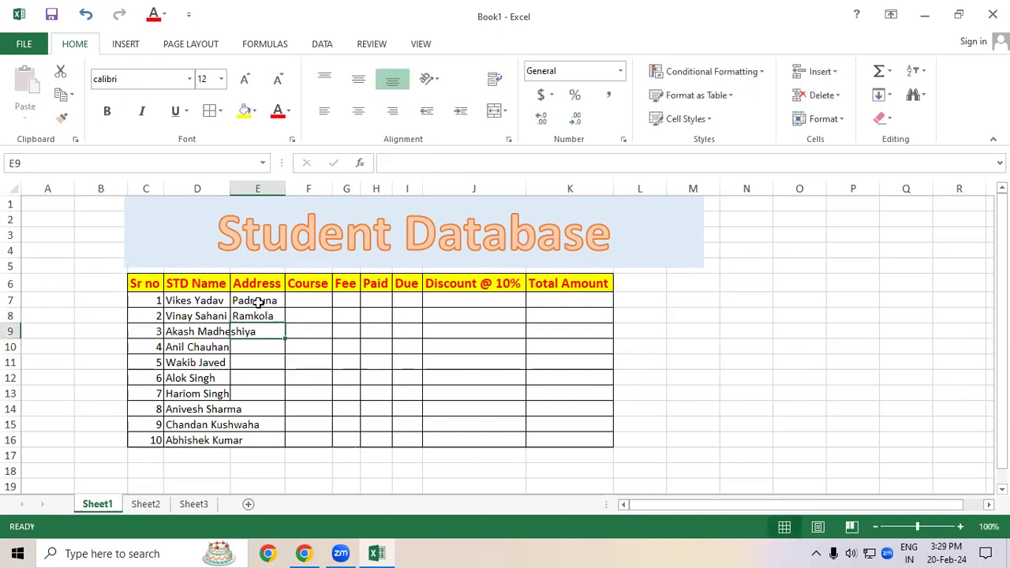
pyautogui.write('Kh')
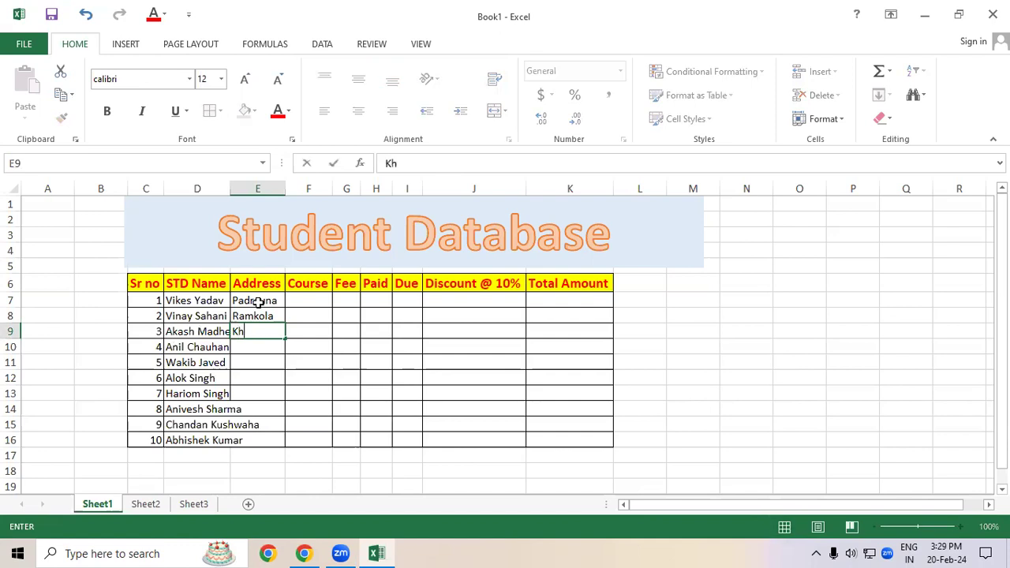
pyautogui.write('irkiya')
pyautogui.press('Return')
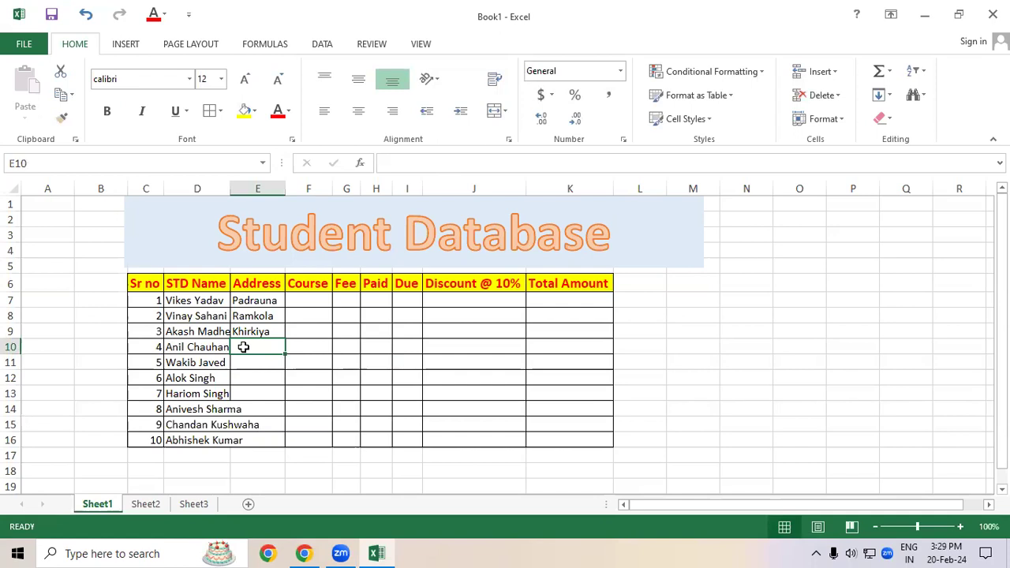
pyautogui.write('Bihar')
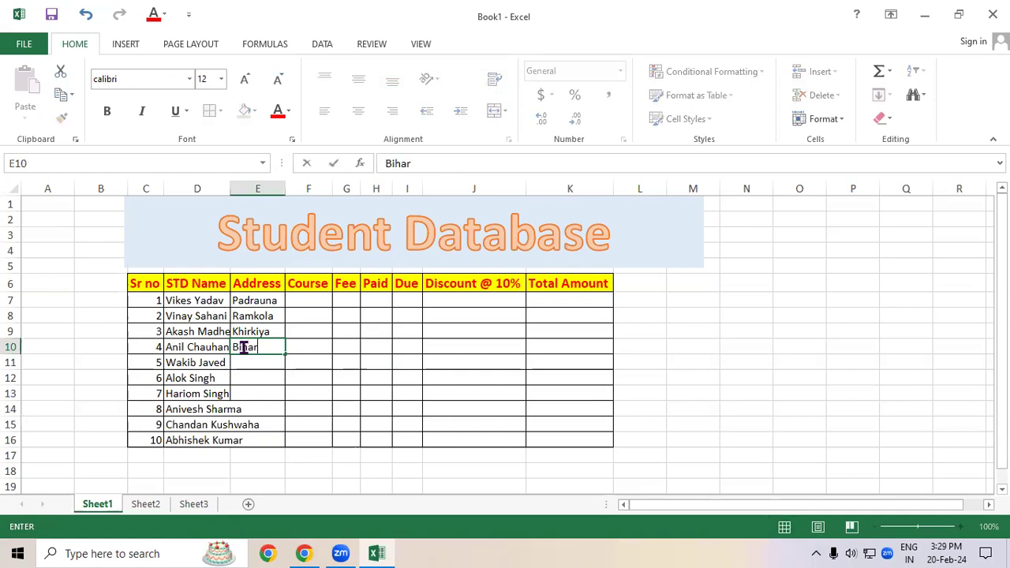
pyautogui.press('Return')
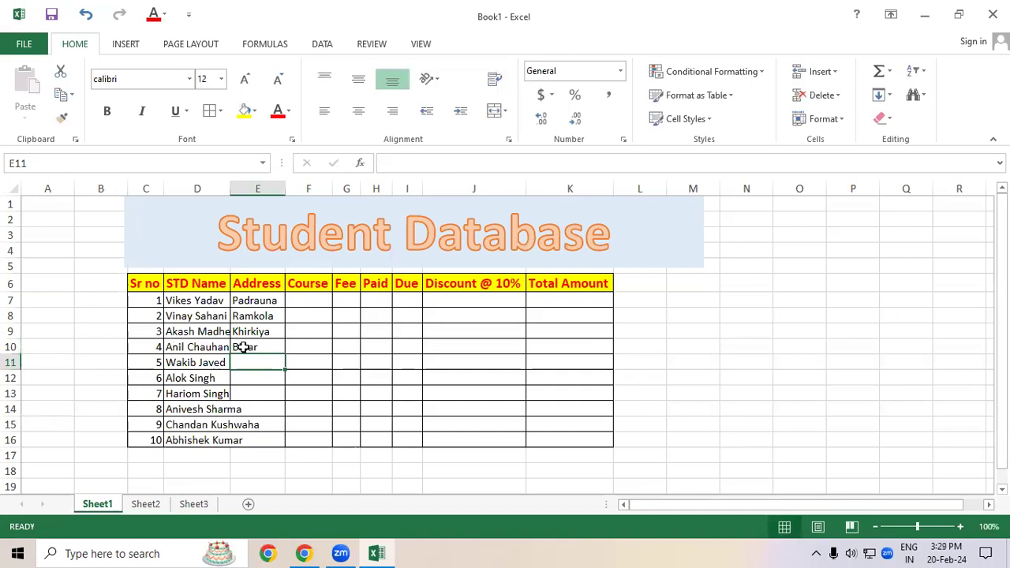
pyautogui.write('Padrauna')
pyautogui.press('Return')
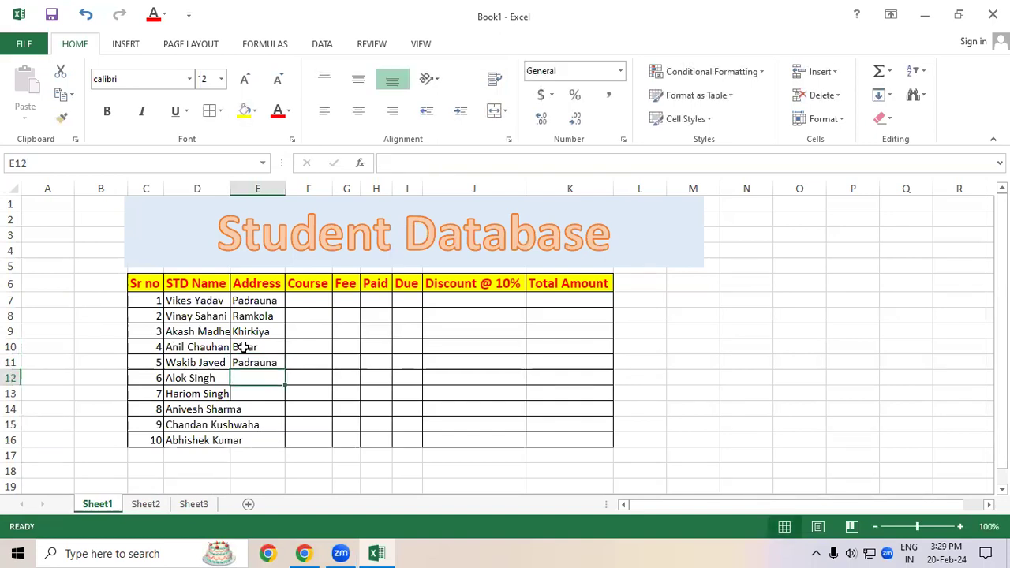
# Enter Ravindranagar, Ravindranagar, Padrauna, Ramkola and Padrauna in E12:E16, accepting AutoComplete suggestions
pyautogui.write('R')
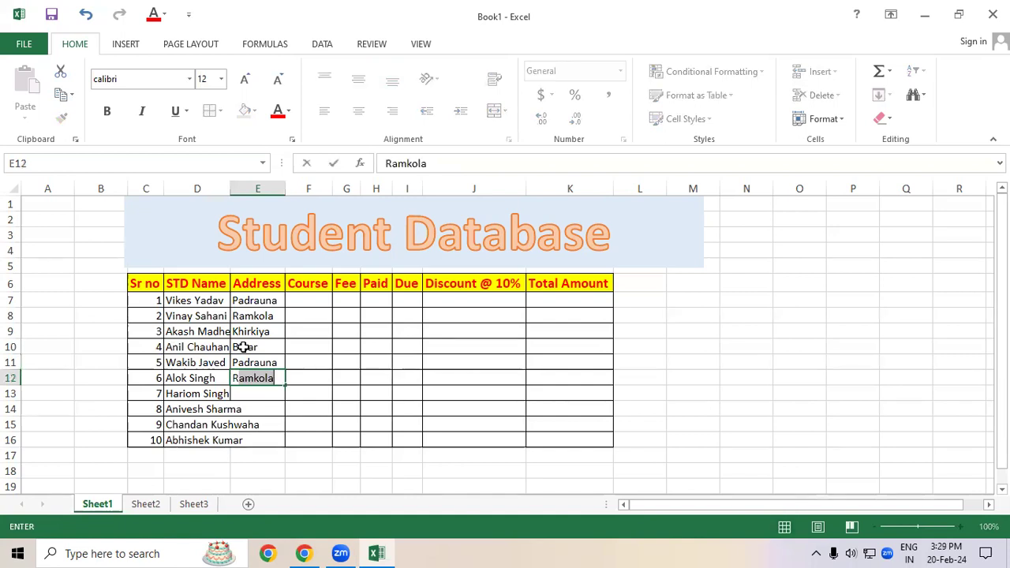
pyautogui.write('avi')
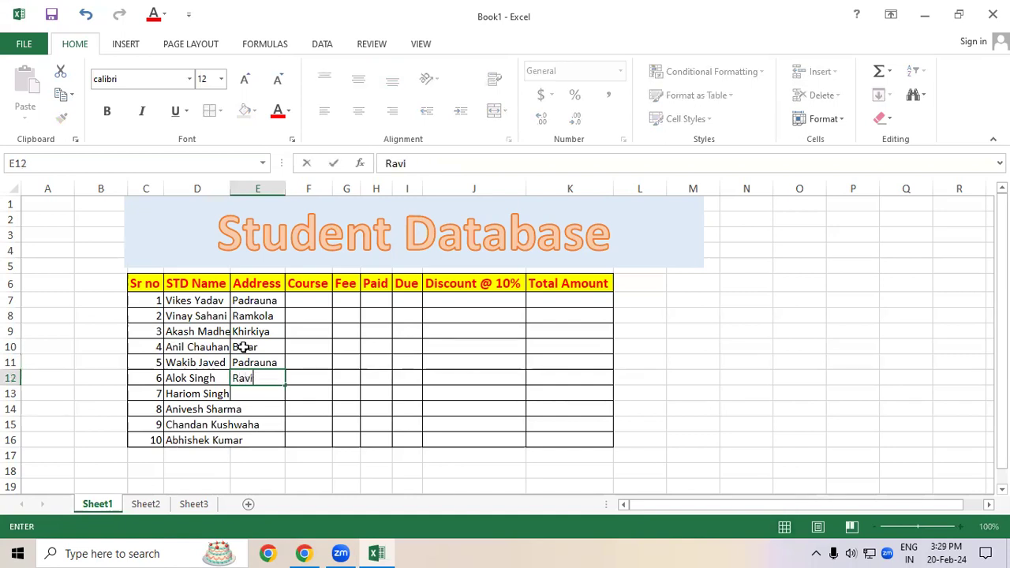
pyautogui.write('ndranagar')
pyautogui.press('Return')
pyautogui.write('Ra')
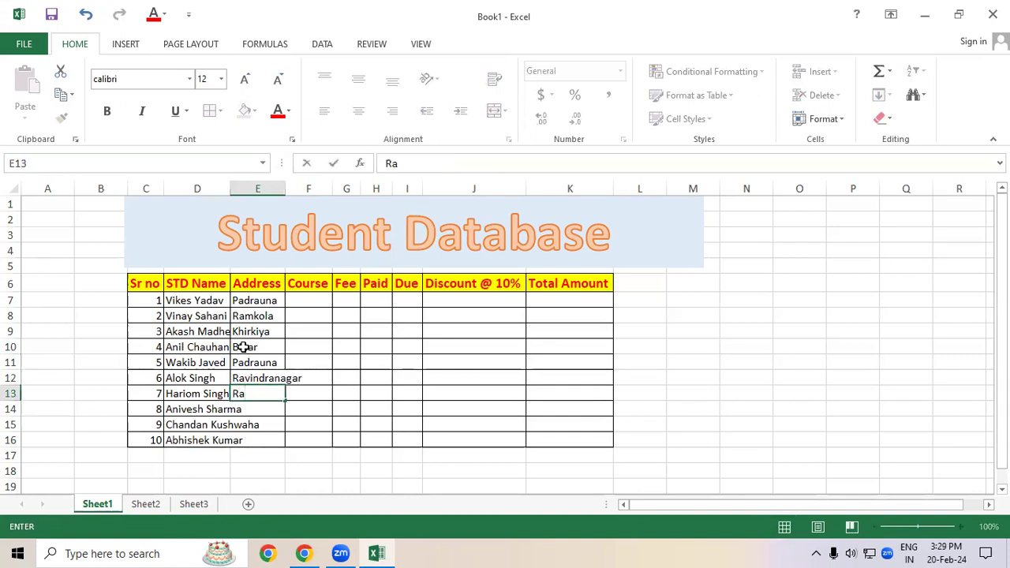
pyautogui.write('vindranagar')
pyautogui.press('Return')
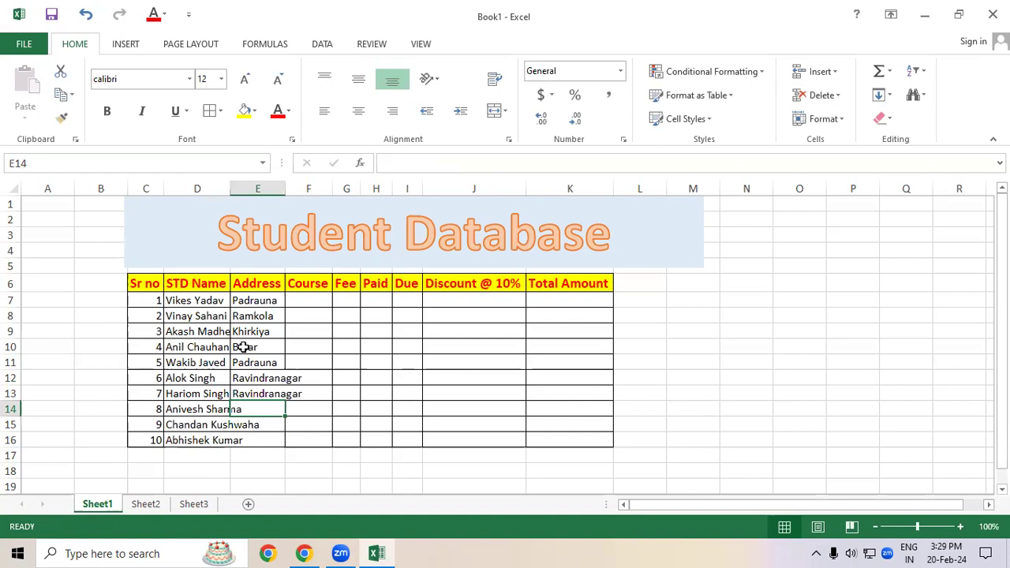
pyautogui.write('Padrauna')
pyautogui.press('Return')
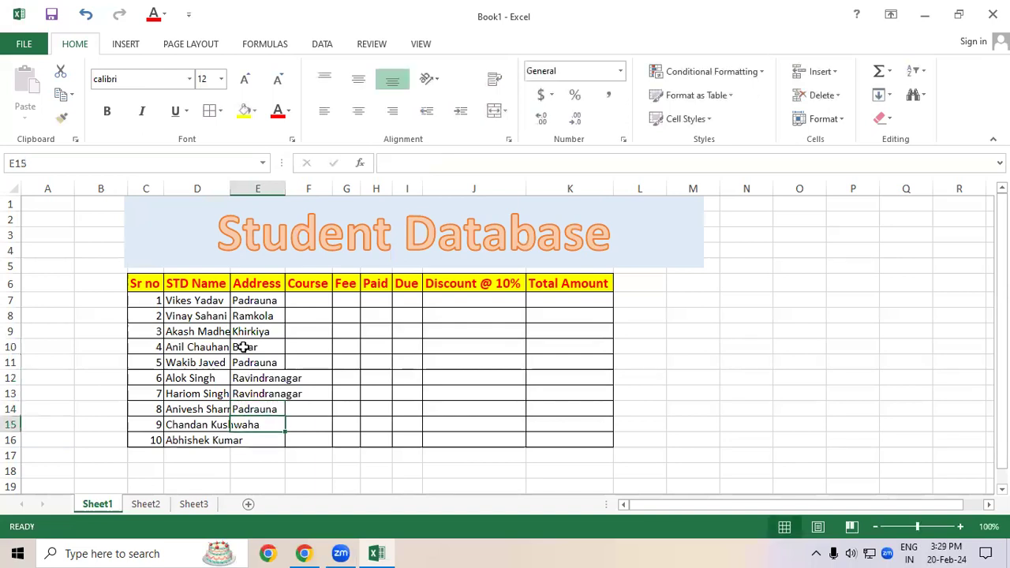
pyautogui.write('Ra')
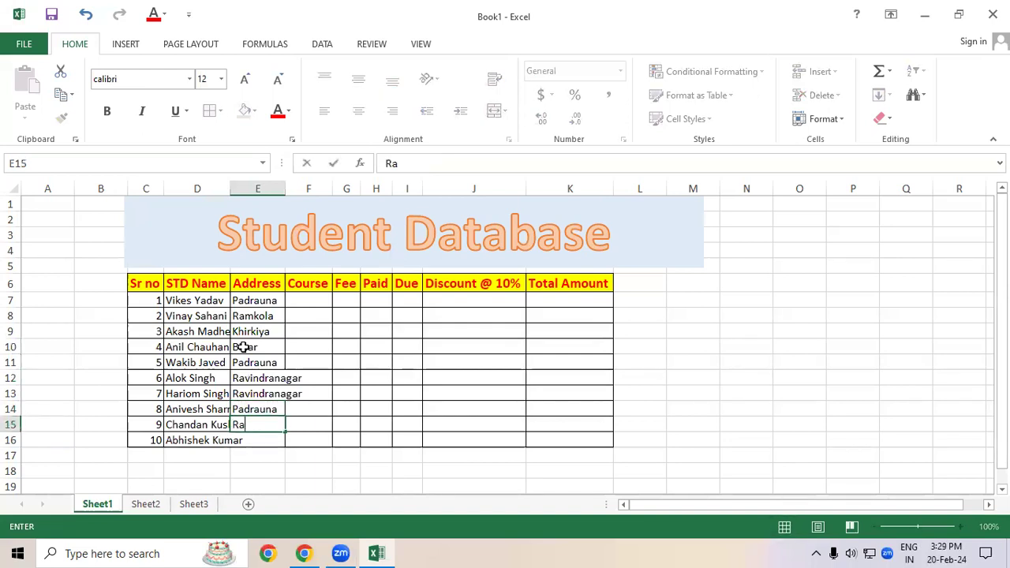
pyautogui.write('mkola')
pyautogui.press('Return')
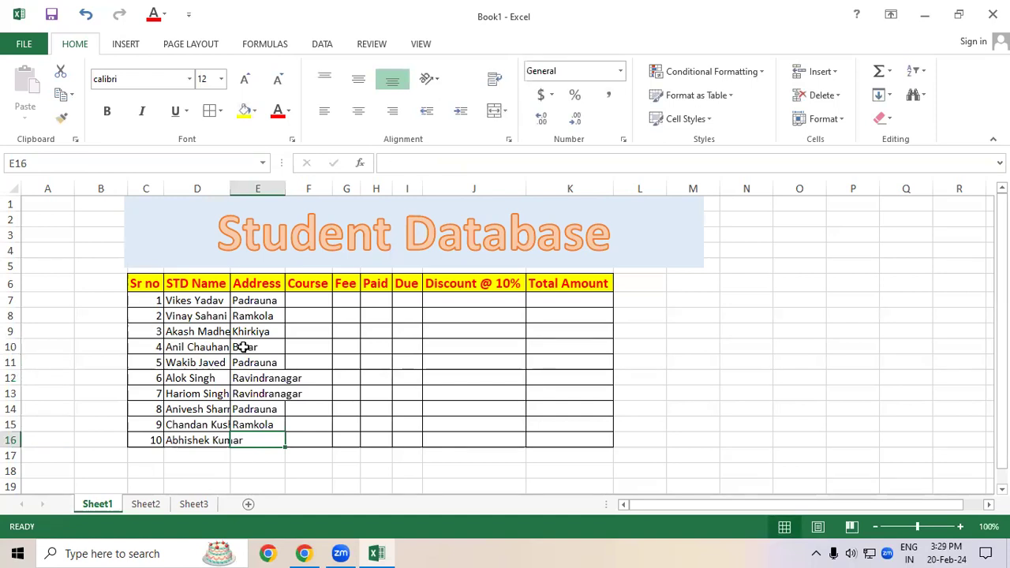
pyautogui.write('Padrauna')
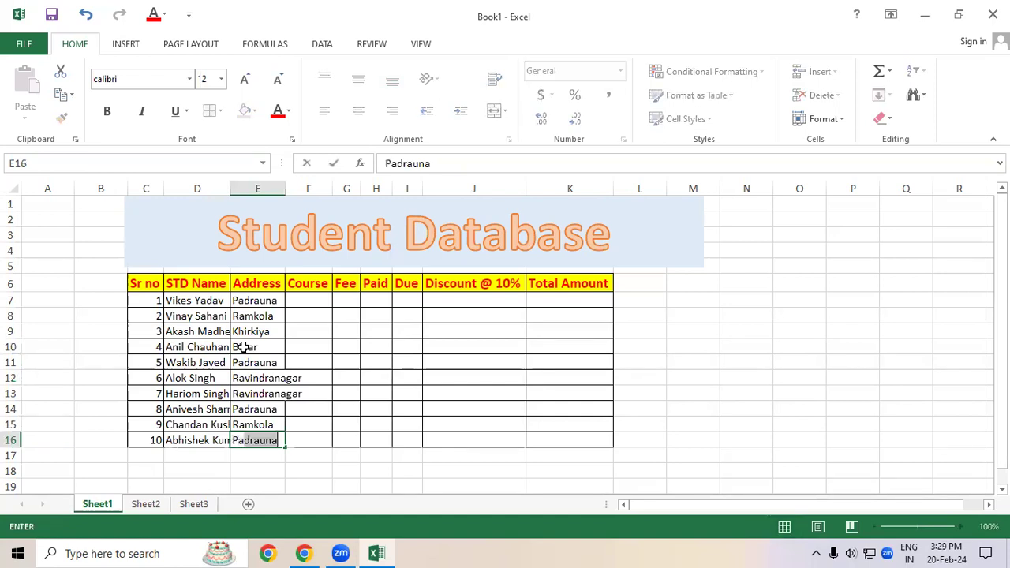
pyautogui.press('Return')
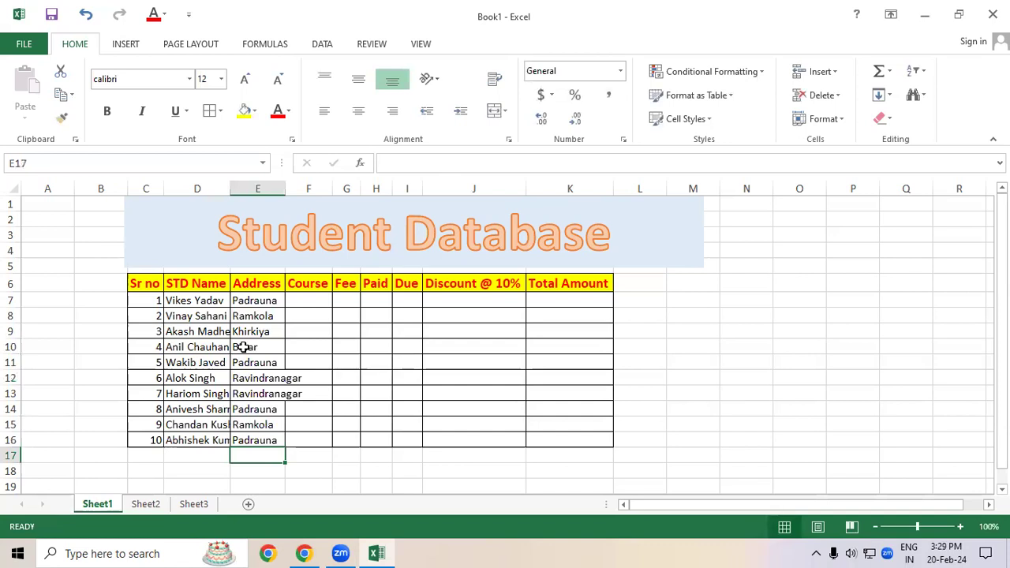
# Enter courses DCA, DFA, ADFA and ADCA for the first four students in F7:F10
pyautogui.moveTo(199, 301); pyautogui.dragTo(192, 439)
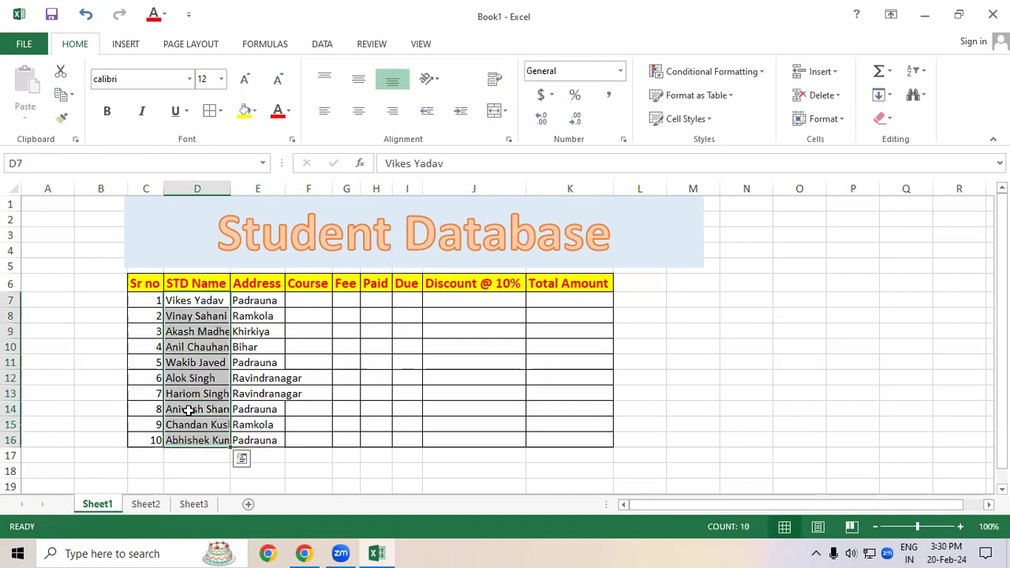
pyautogui.click(310, 301)
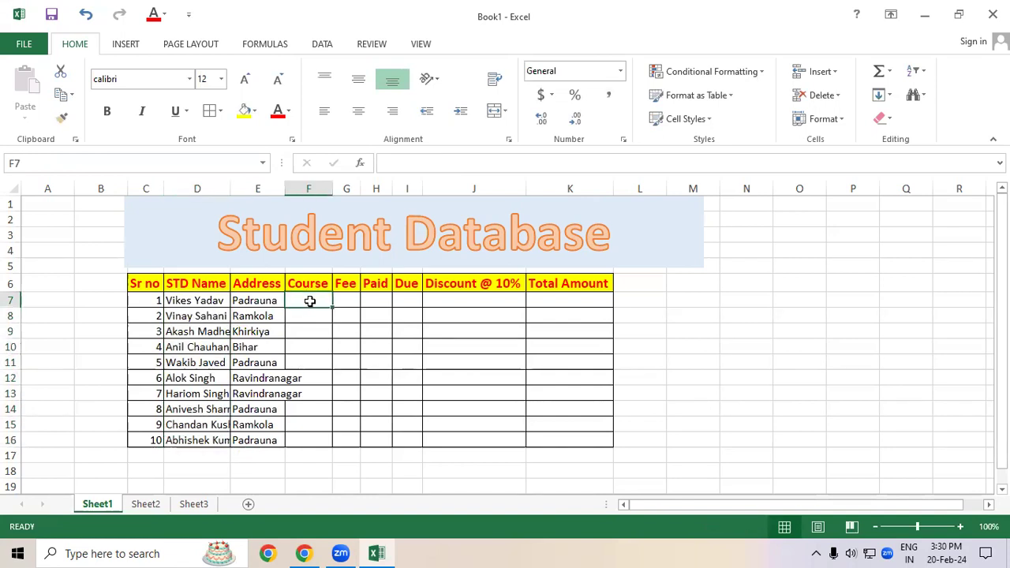
pyautogui.write('DCA')
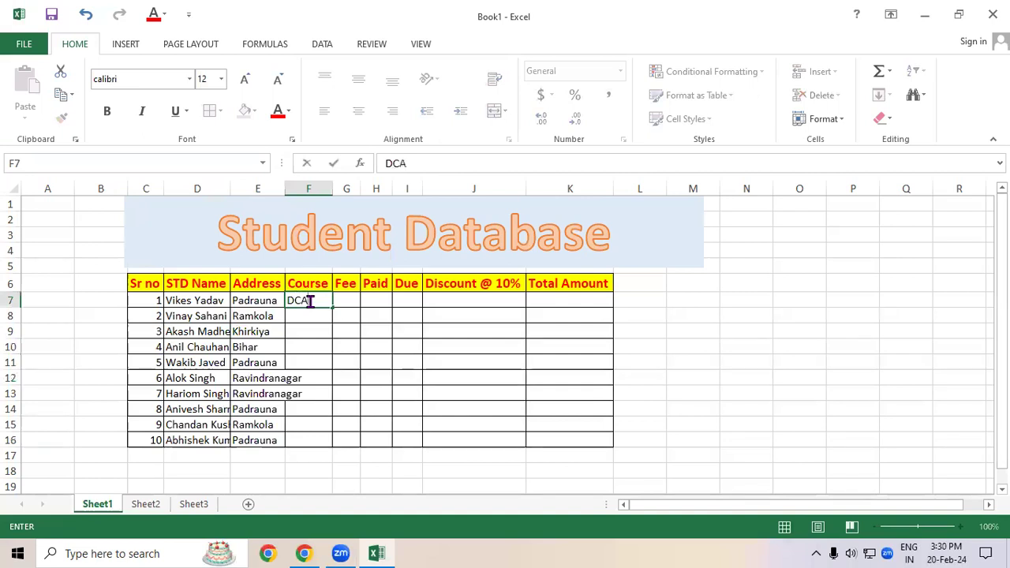
pyautogui.press('Return')
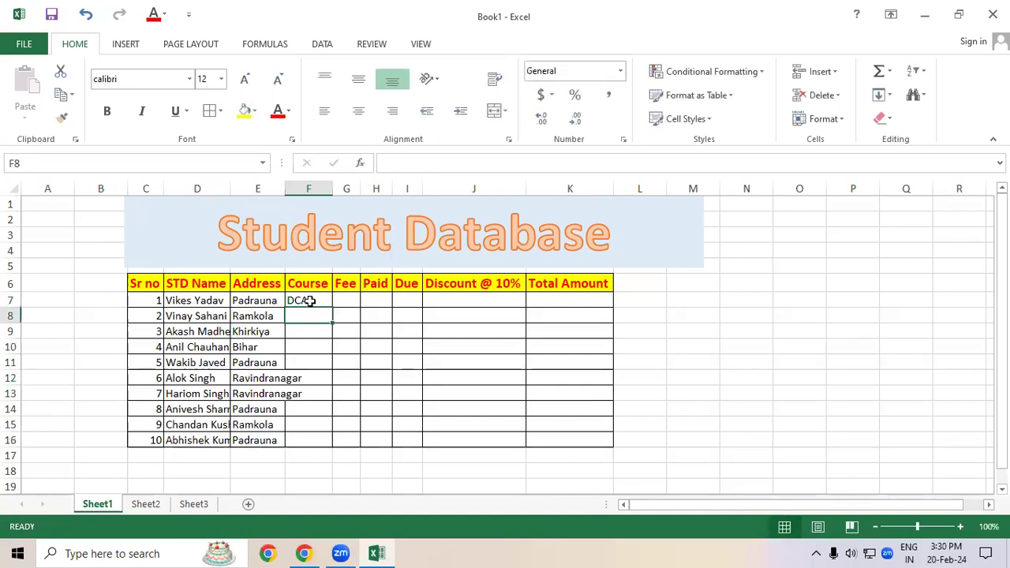
pyautogui.write('DFA')
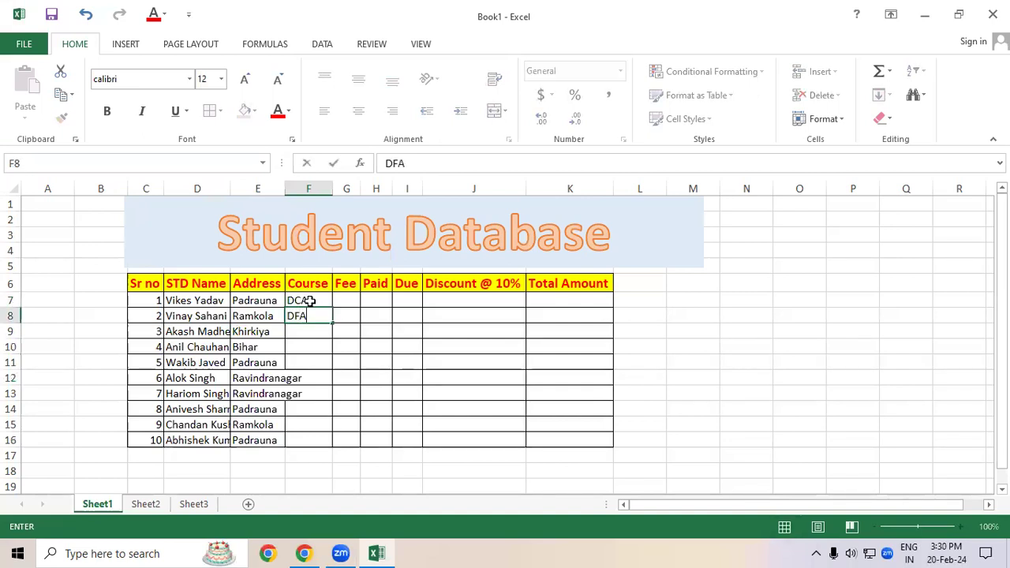
pyautogui.press('Return')
pyautogui.write('ADFA')
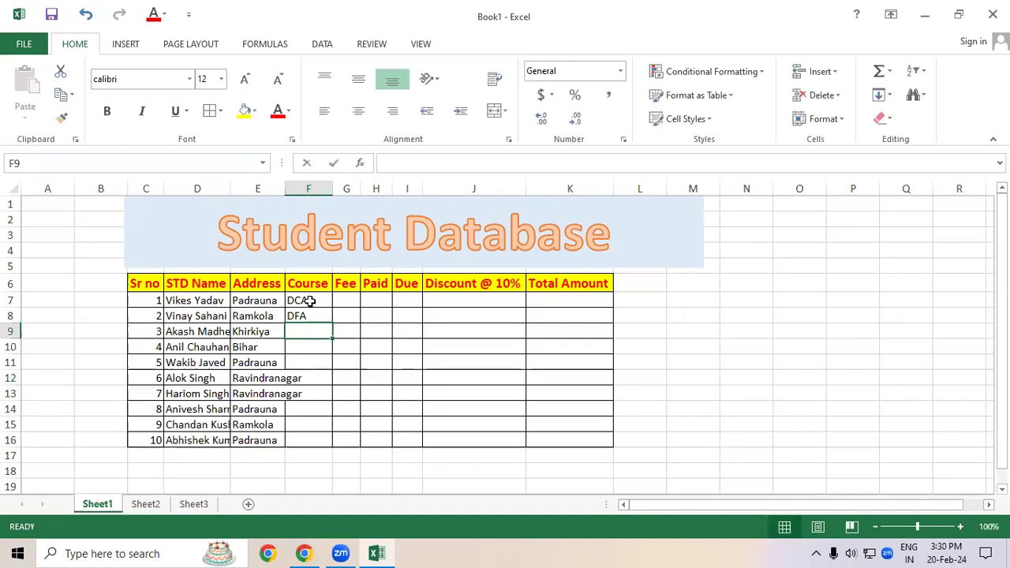
pyautogui.press('Return')
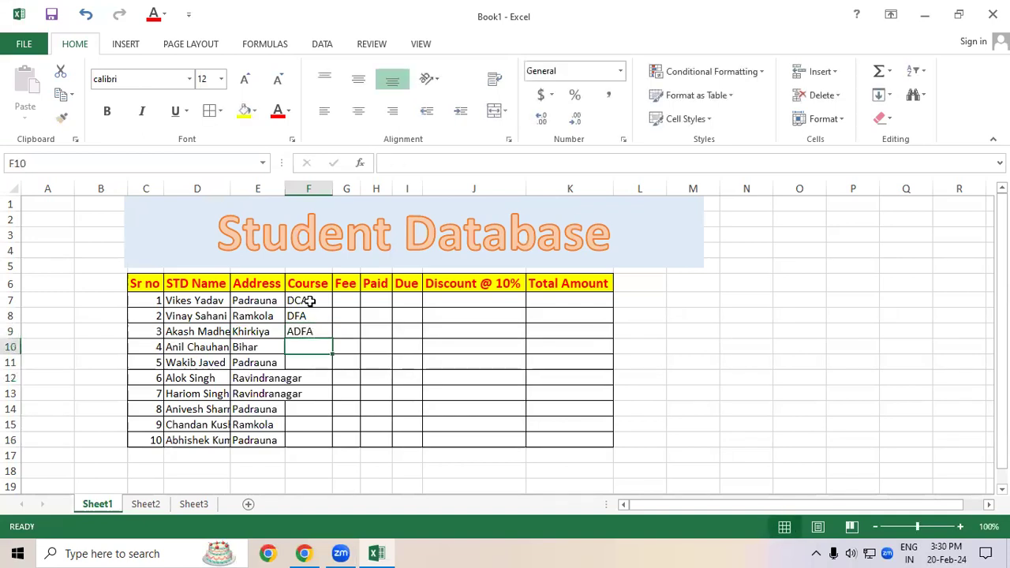
pyautogui.write('ADCA')
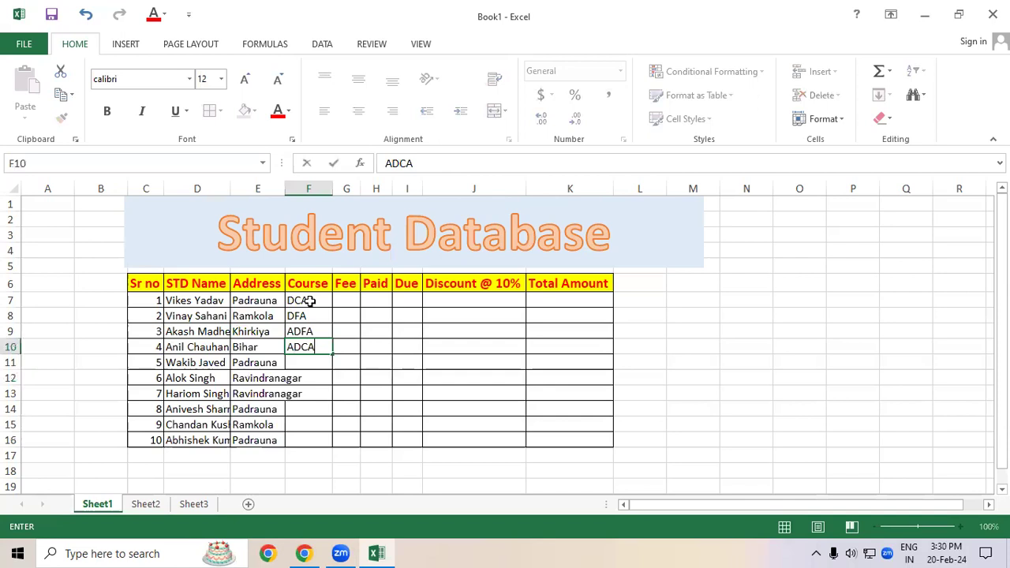
pyautogui.press('Return')
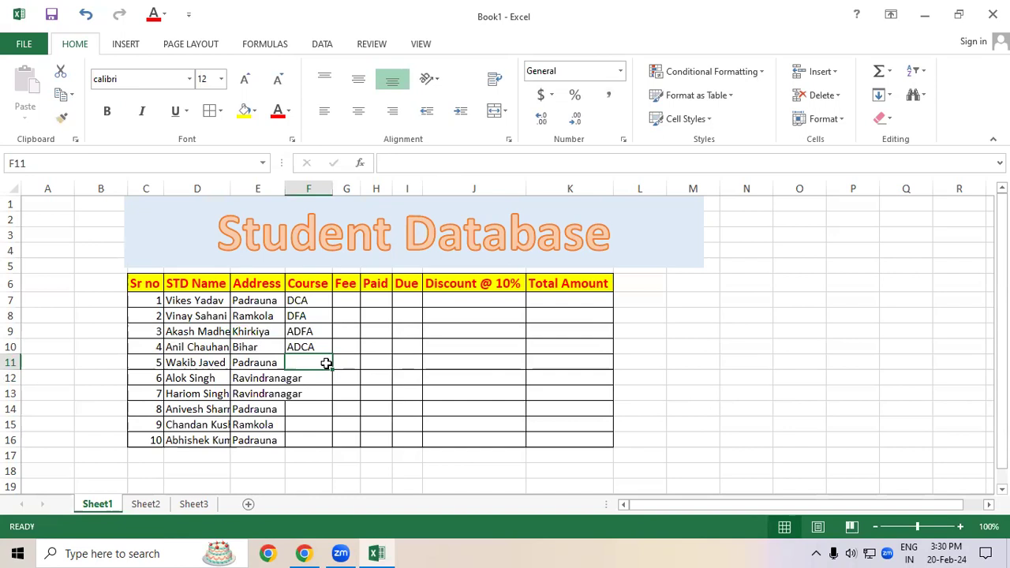
# Enter courses DFA, OM, OM, O LEVEL, DFA and ADFA for the remaining students in F11:F16
pyautogui.write('DFA')
pyautogui.press('Return')
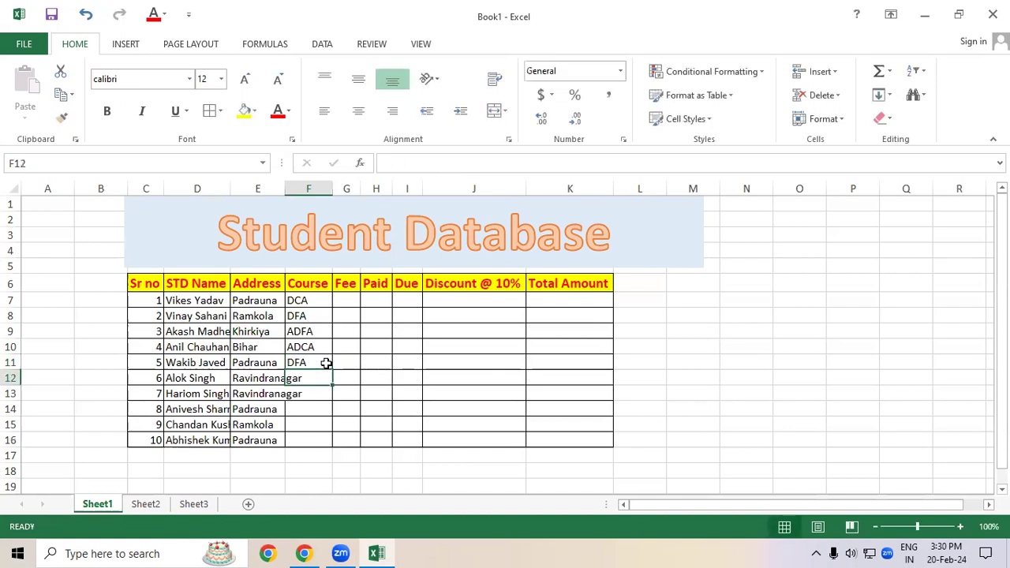
pyautogui.write('OM')
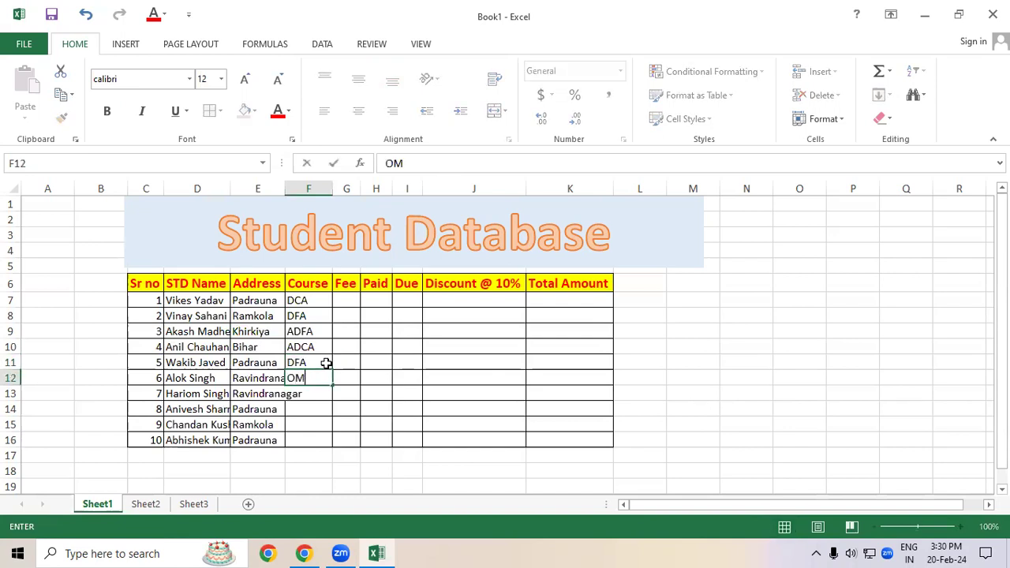
pyautogui.press('Return')
pyautogui.write('Om')
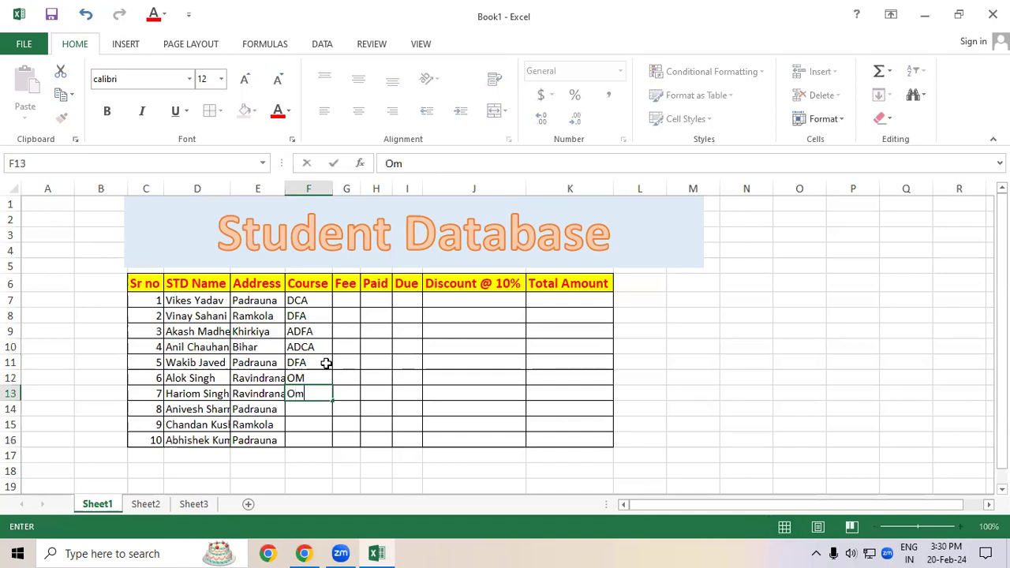
pyautogui.press('BackSpace')
pyautogui.write('M')
pyautogui.press('Return')
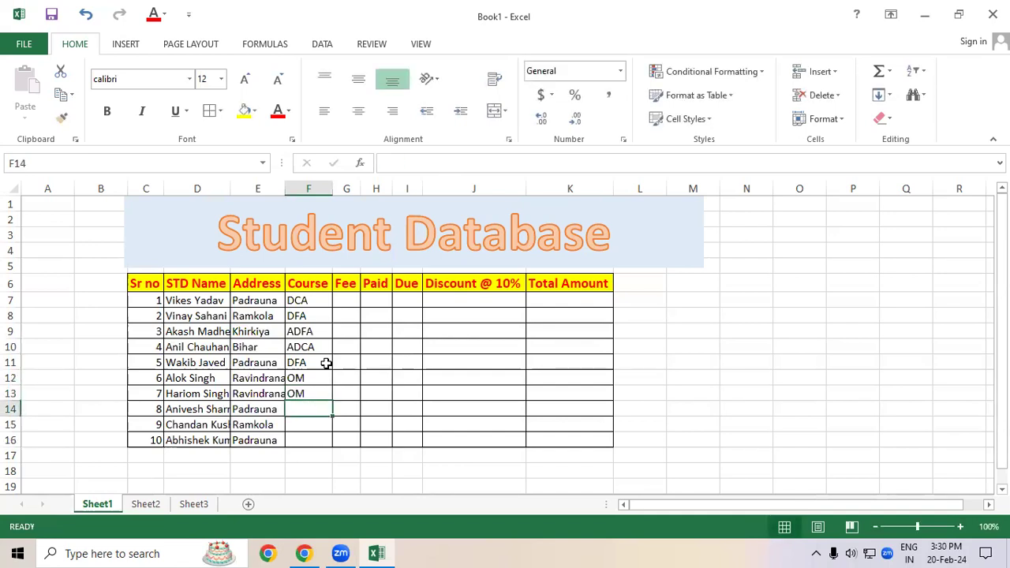
pyautogui.write('O LEVEL')
pyautogui.press('Return')
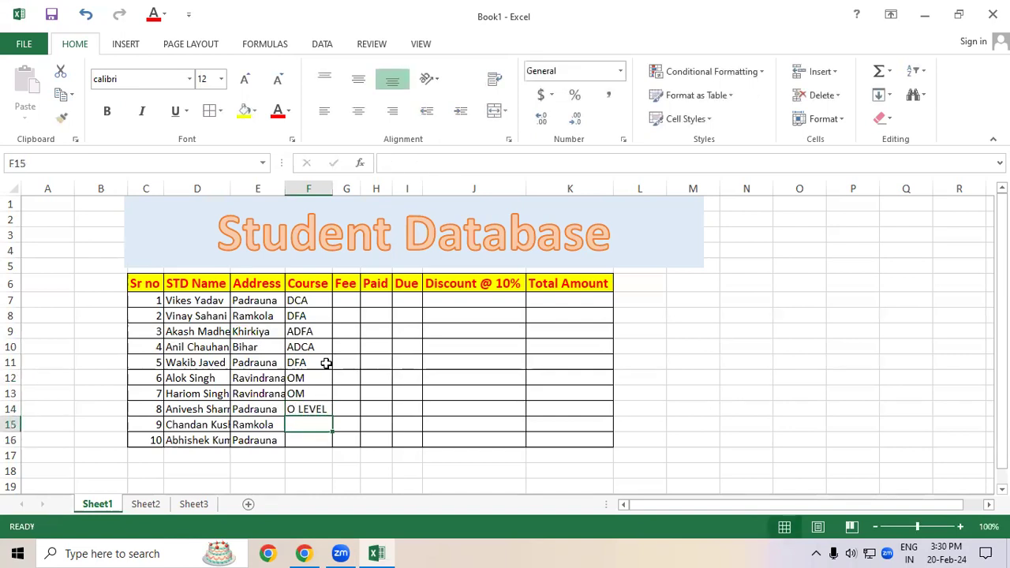
pyautogui.write('DFA')
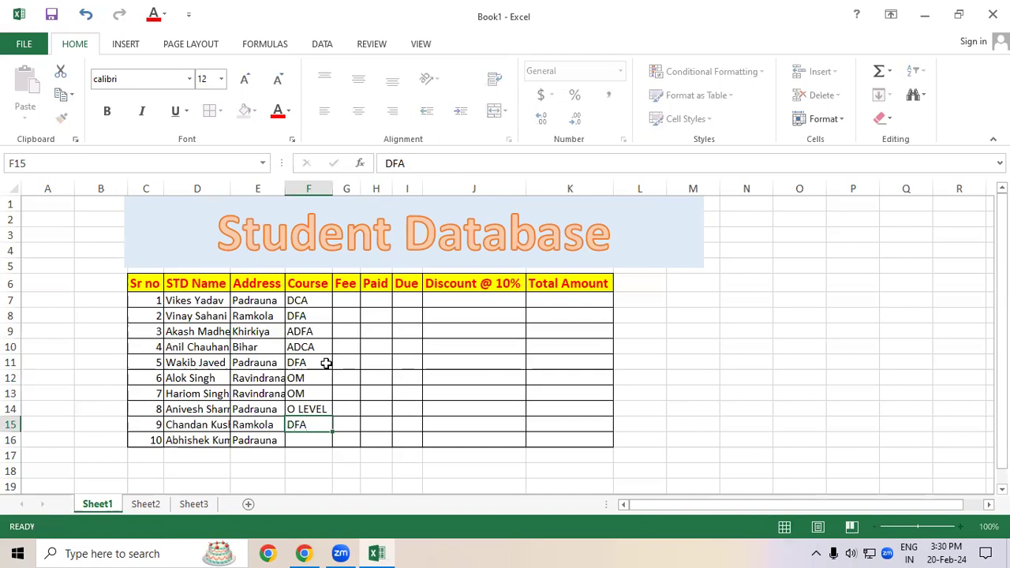
pyautogui.press('Return')
pyautogui.write('AD')
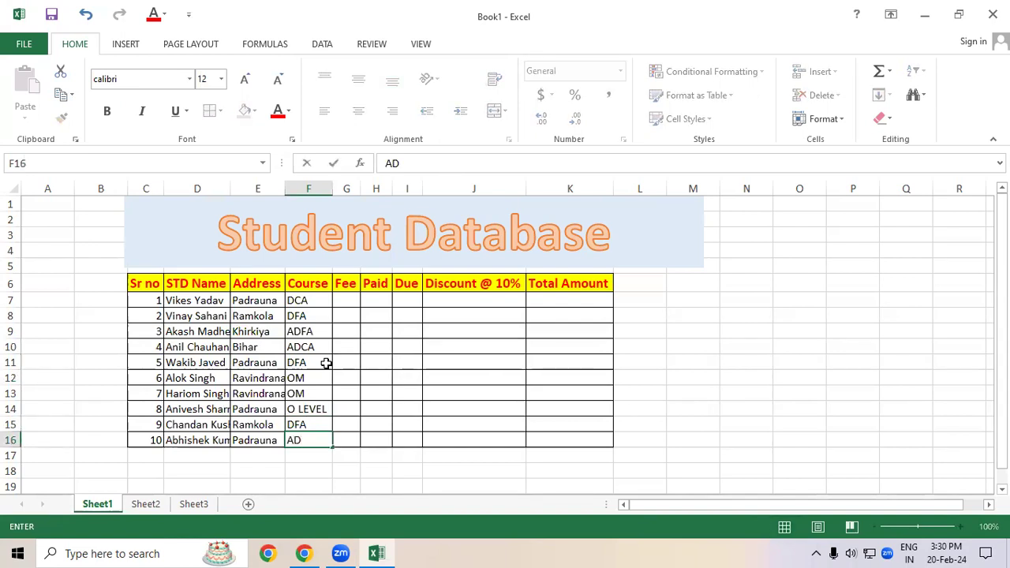
pyautogui.write('FA')
pyautogui.press('Return')
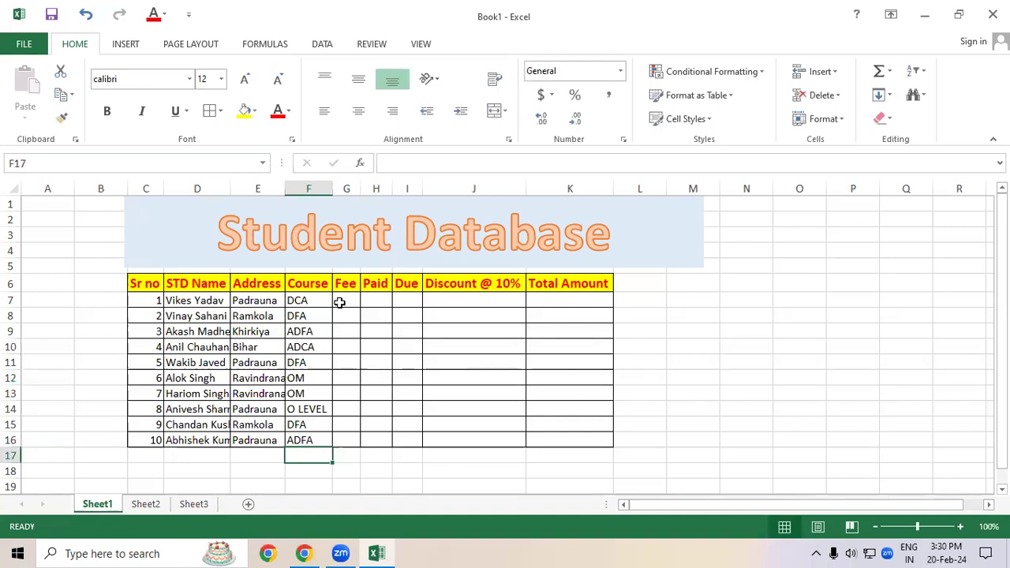
# AutoFit columns D and E so the longest student names and addresses display fully
pyautogui.click(387, 347)
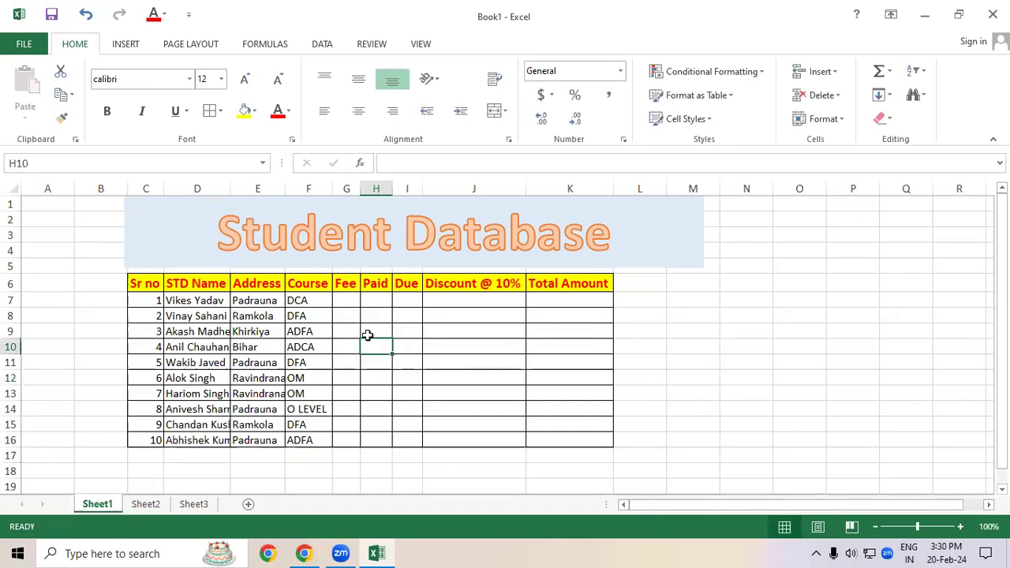
pyautogui.click(268, 379)
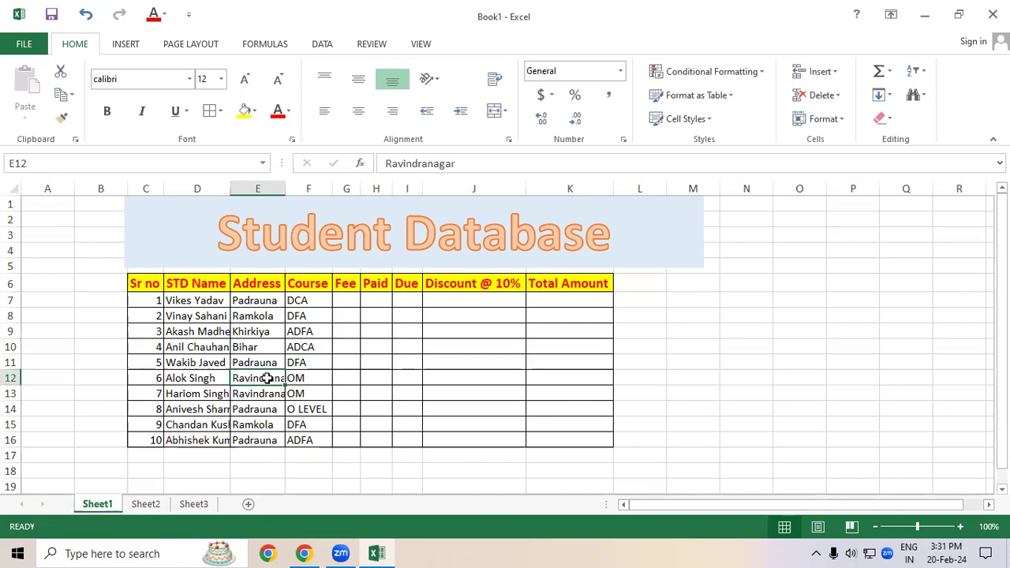
pyautogui.moveTo(189, 302); pyautogui.dragTo(191, 426)
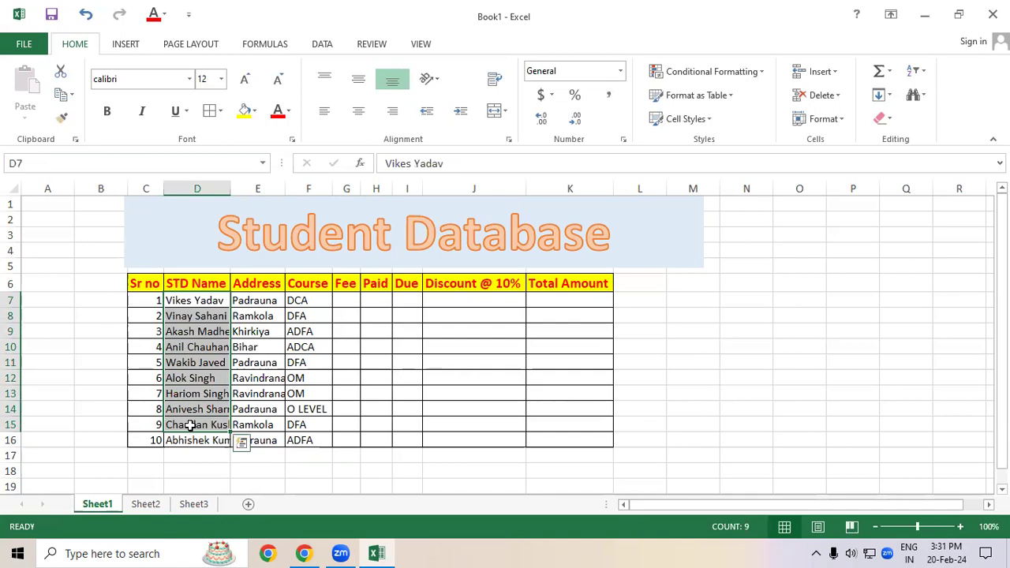
pyautogui.click(181, 364)
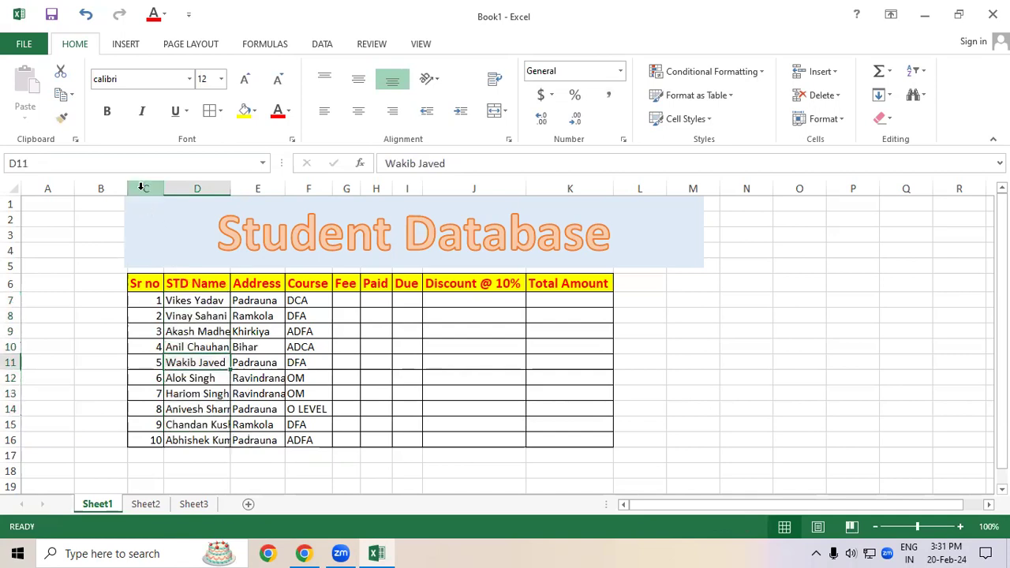
pyautogui.moveTo(190, 187); pyautogui.dragTo(263, 187)
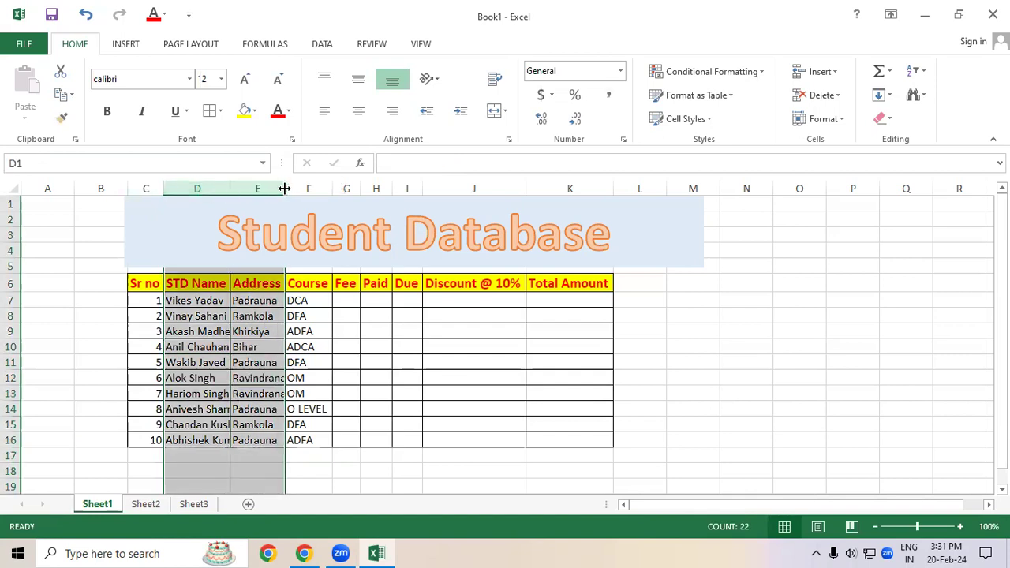
pyautogui.doubleClick(284, 188)
pyautogui.click(273, 347)
pyautogui.moveTo(201, 303); pyautogui.dragTo(308, 440)
pyautogui.click(401, 297)
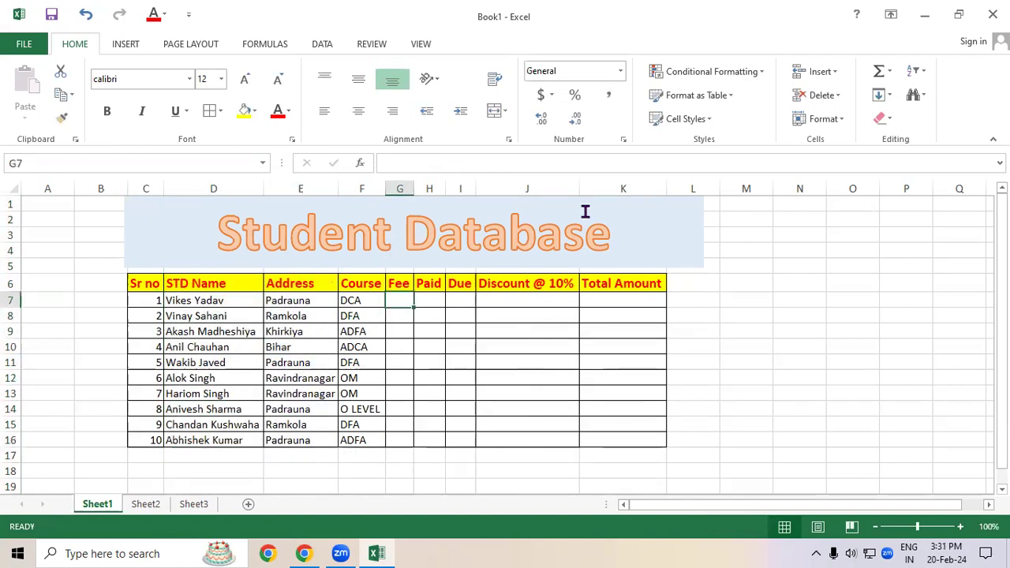
# Enter fees 13500, 9000, 15000, 15000 and 9000 for the first five students
pyautogui.write('13500')
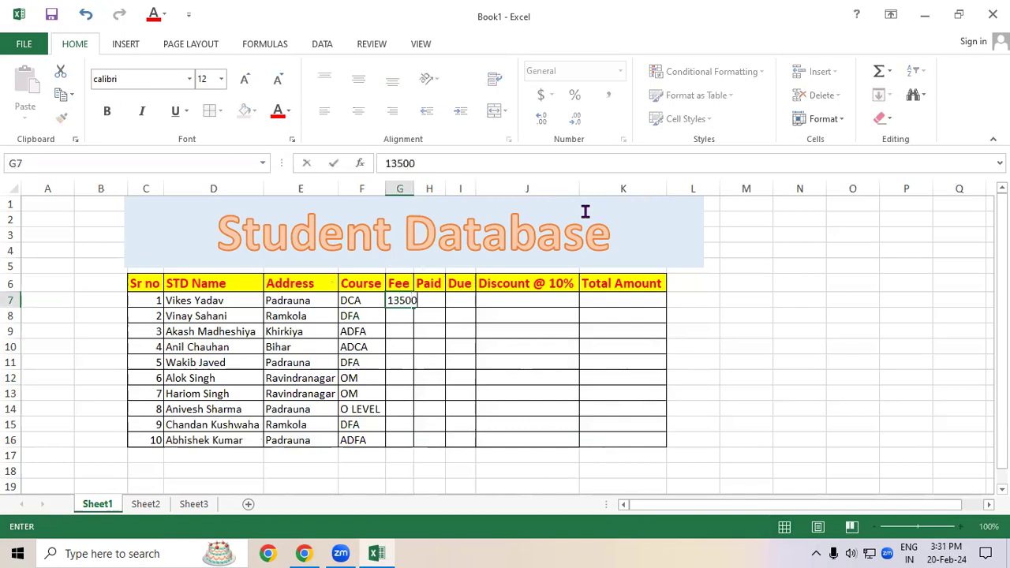
pyautogui.press('Return')
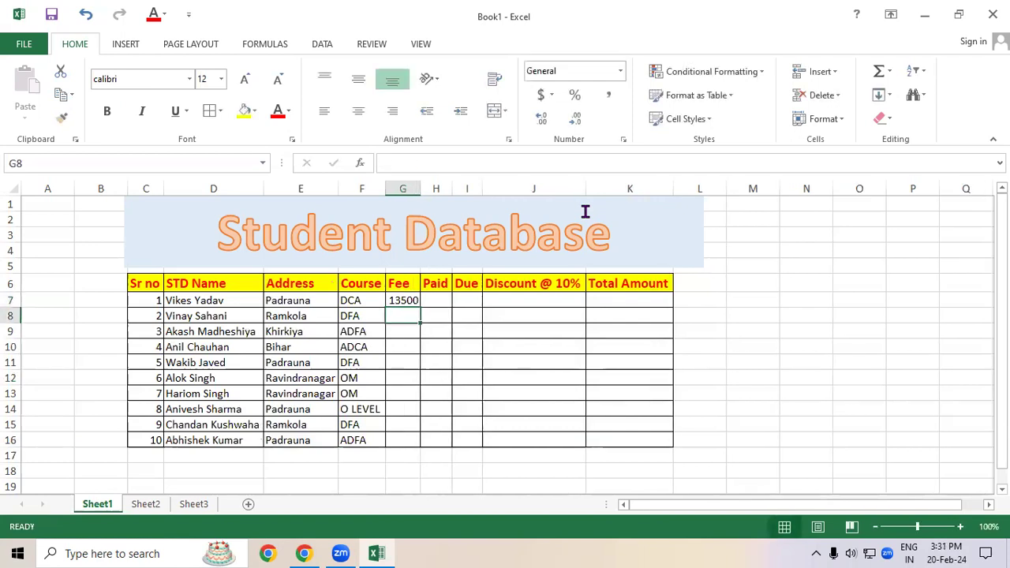
pyautogui.write('9000')
pyautogui.press('Return')
pyautogui.write('15000')
pyautogui.press('Return')
pyautogui.write('15000')
pyautogui.press('Return')
pyautogui.write('9000')
pyautogui.press('Return')
# Enter fees 4500, 4500, 16000, 9000 and 15000 for the last five students
pyautogui.write('454640')
pyautogui.press('BackSpace')
pyautogui.press('BackSpace')
pyautogui.press('BackSpace')
pyautogui.press('BackSpace')
pyautogui.write('00')
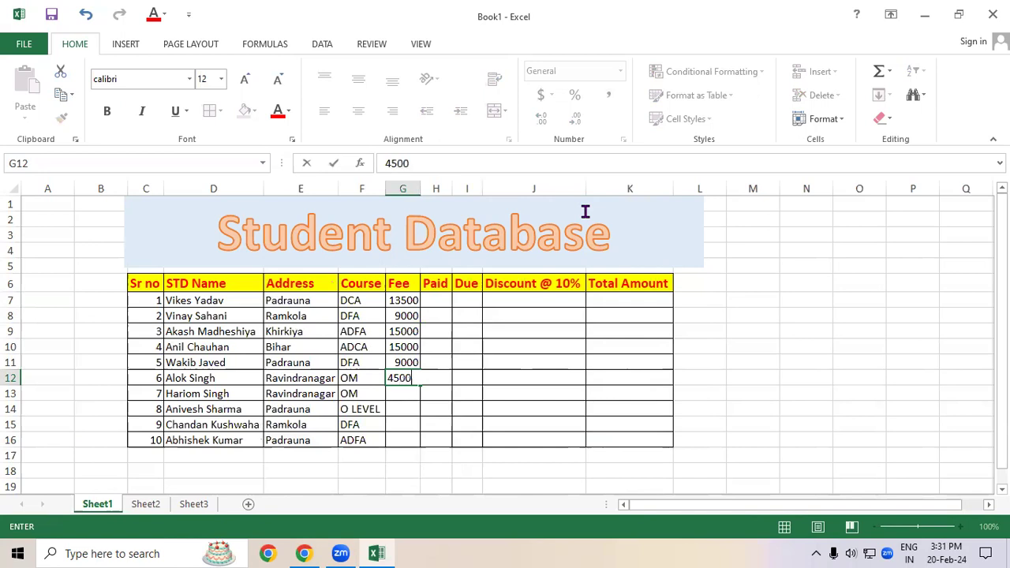
pyautogui.press('Return')
pyautogui.write('46')
pyautogui.press('BackSpace')
pyautogui.write('500')
pyautogui.press('Return')
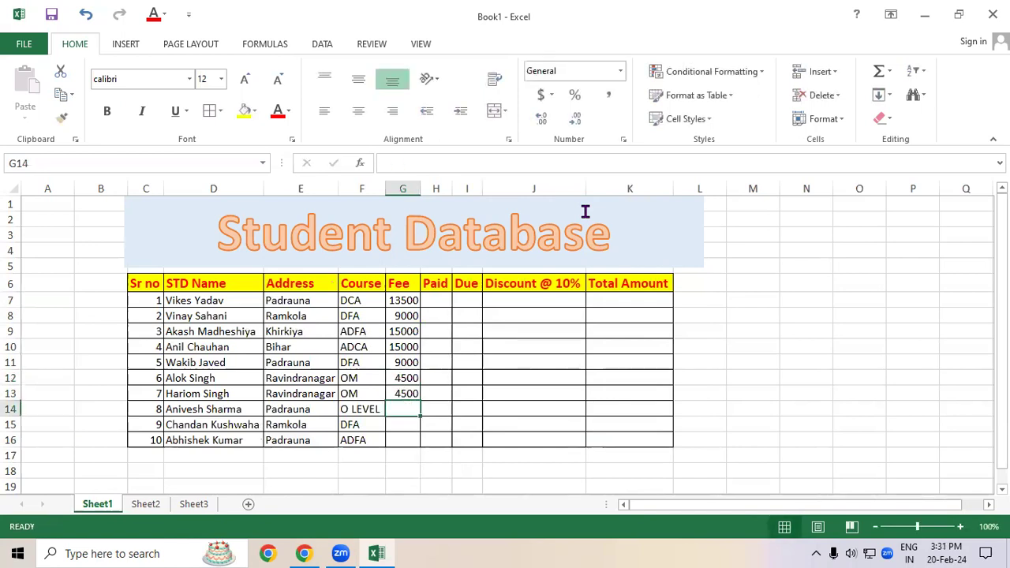
pyautogui.write('16000')
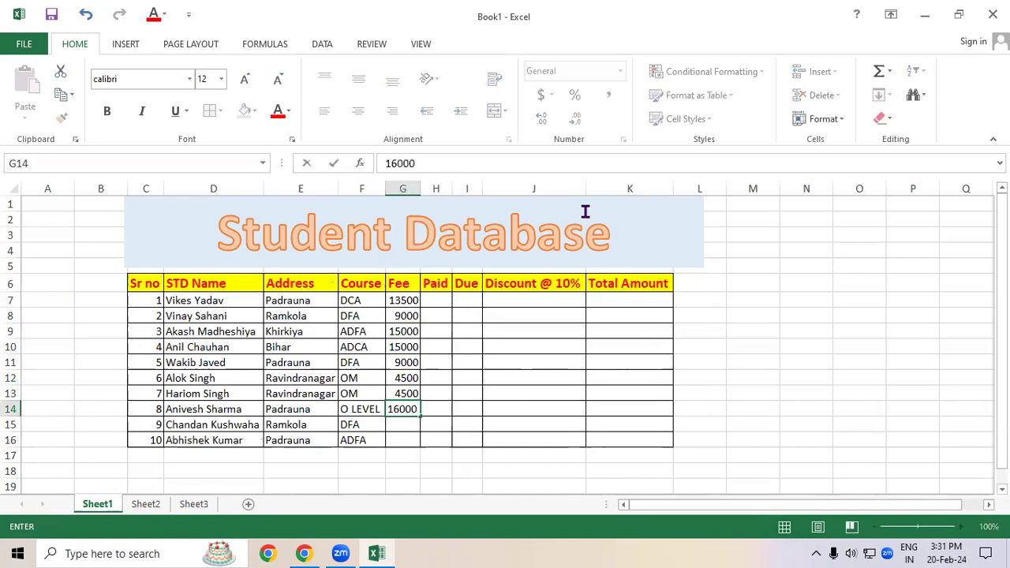
pyautogui.press('Return')
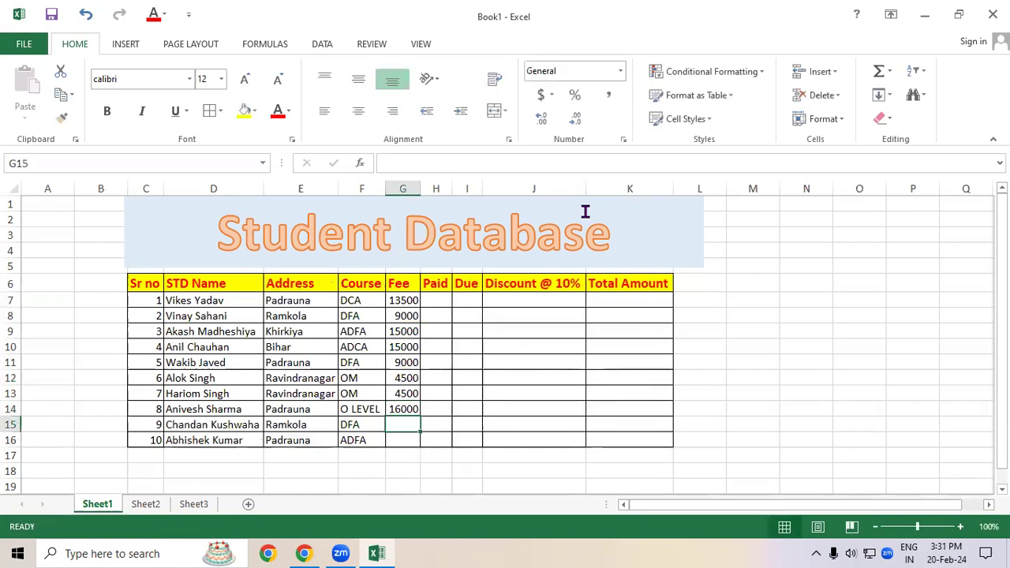
pyautogui.write('9000')
pyautogui.press('Return')
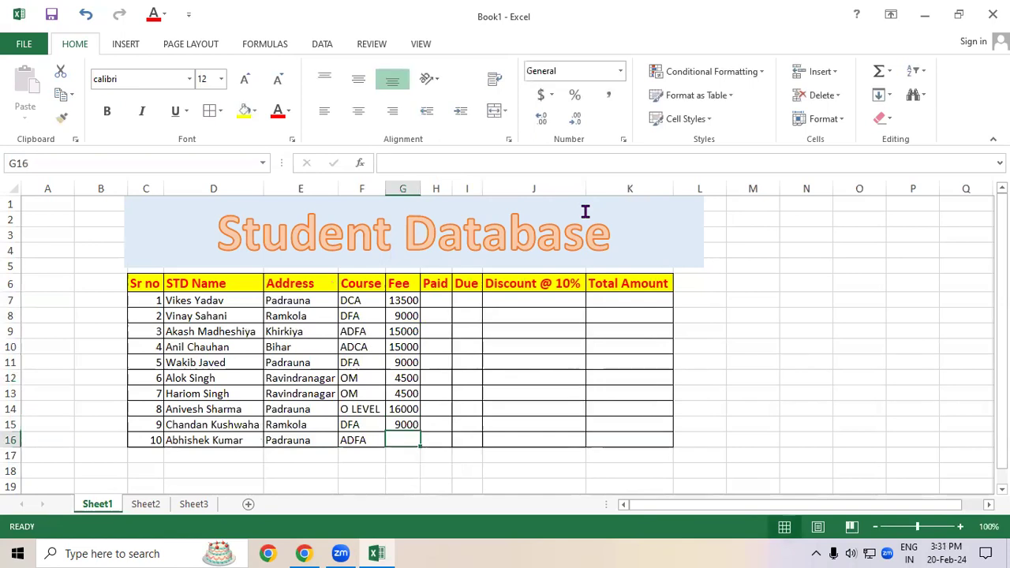
pyautogui.write('1')
pyautogui.write('000')
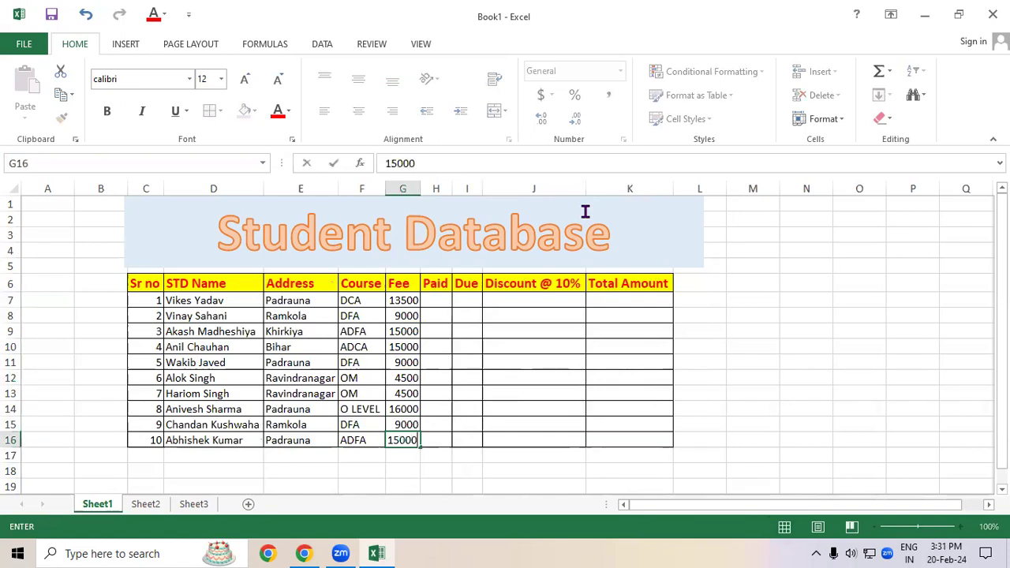
pyautogui.press('Return')
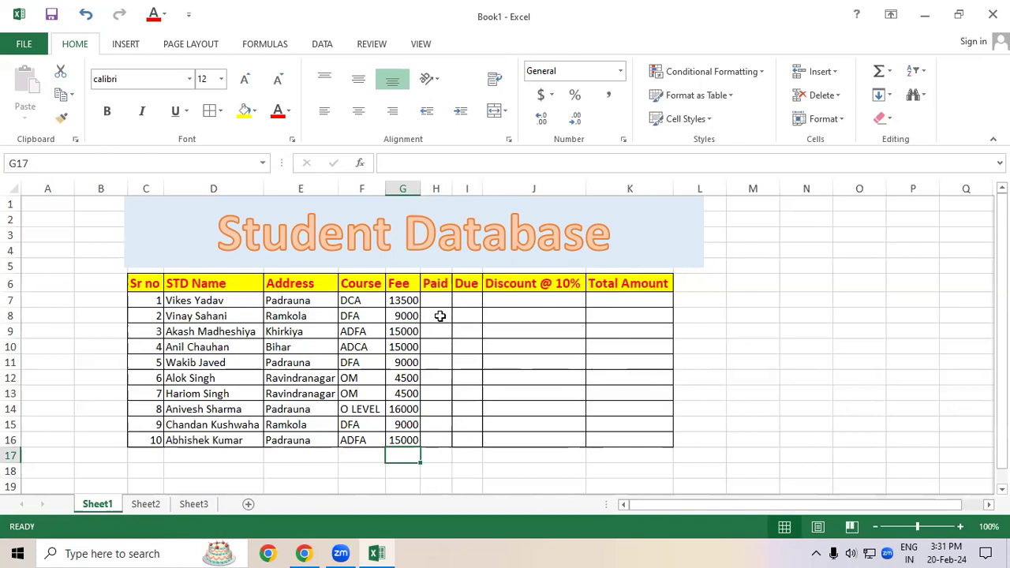
# Enter paid amounts 3000, 1500 and 4000 in H7:H9
pyautogui.moveTo(433, 299); pyautogui.dragTo(436, 424)
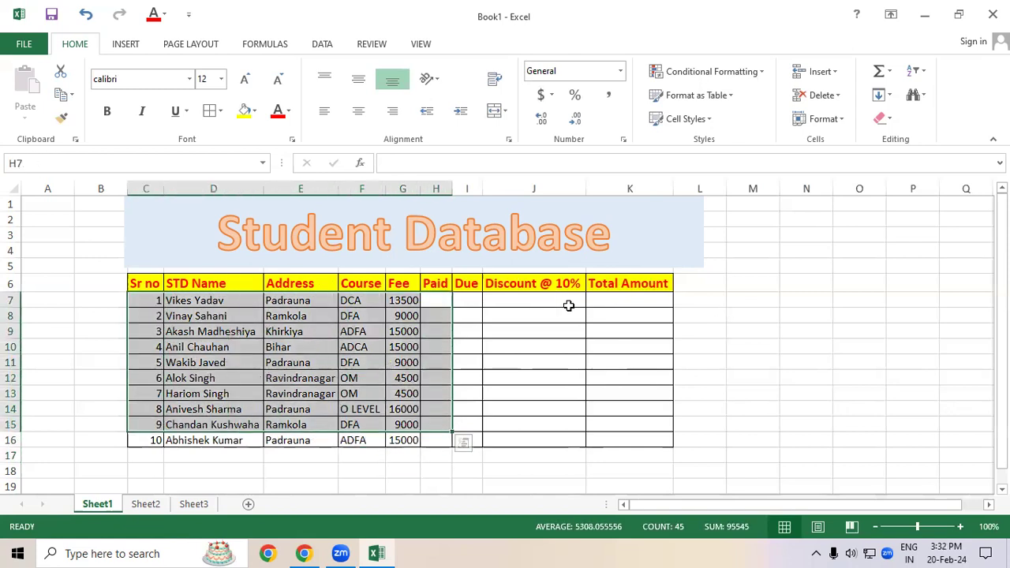
pyautogui.click(434, 297)
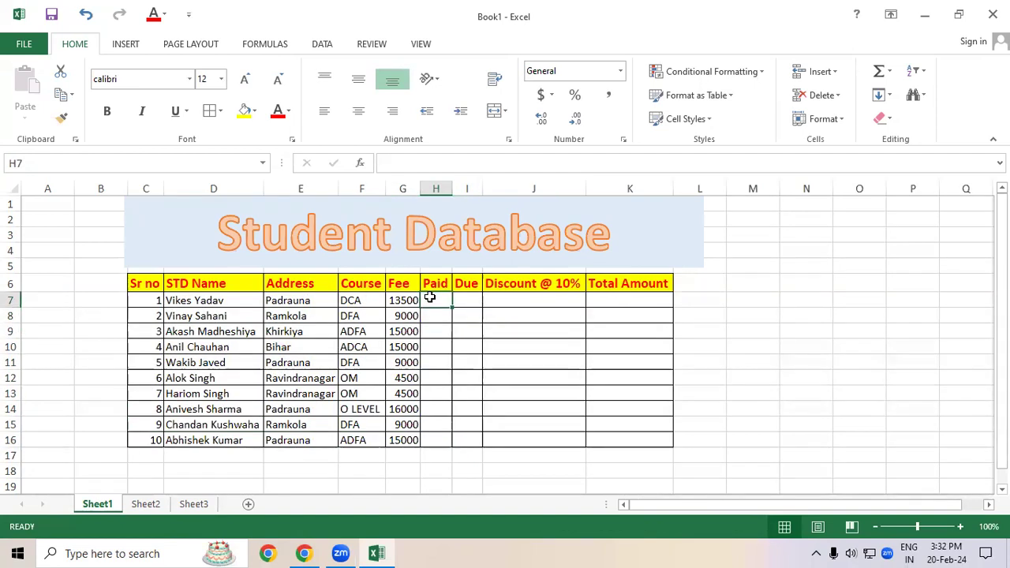
pyautogui.write('6')
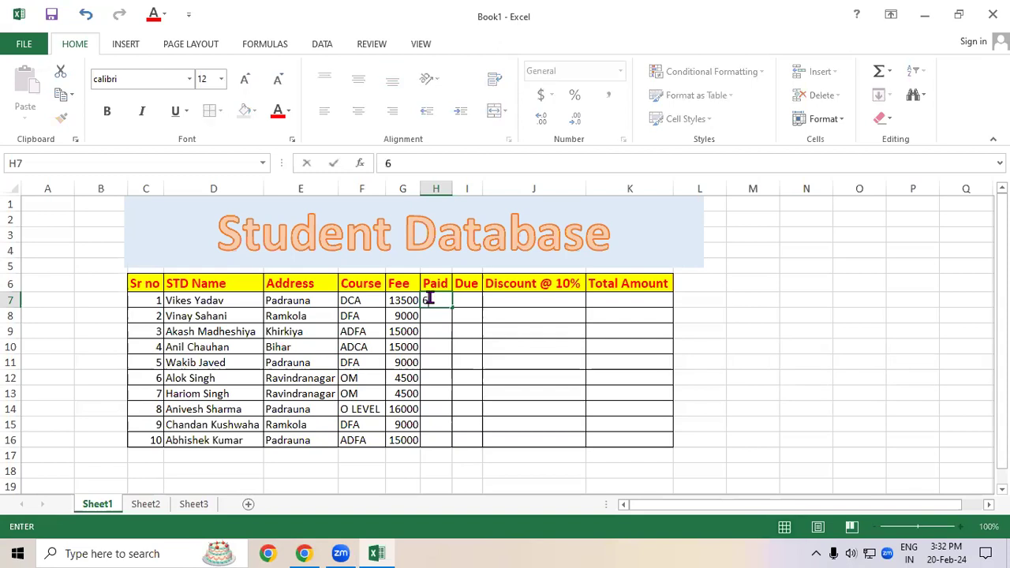
pyautogui.press('BackSpace')
pyautogui.write('3000')
pyautogui.press('Return')
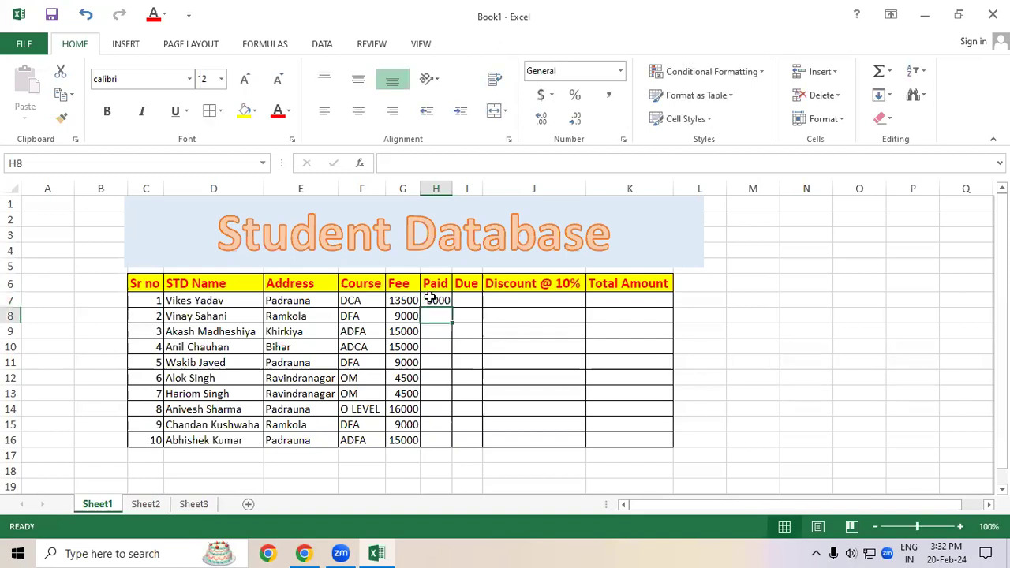
pyautogui.write('1500')
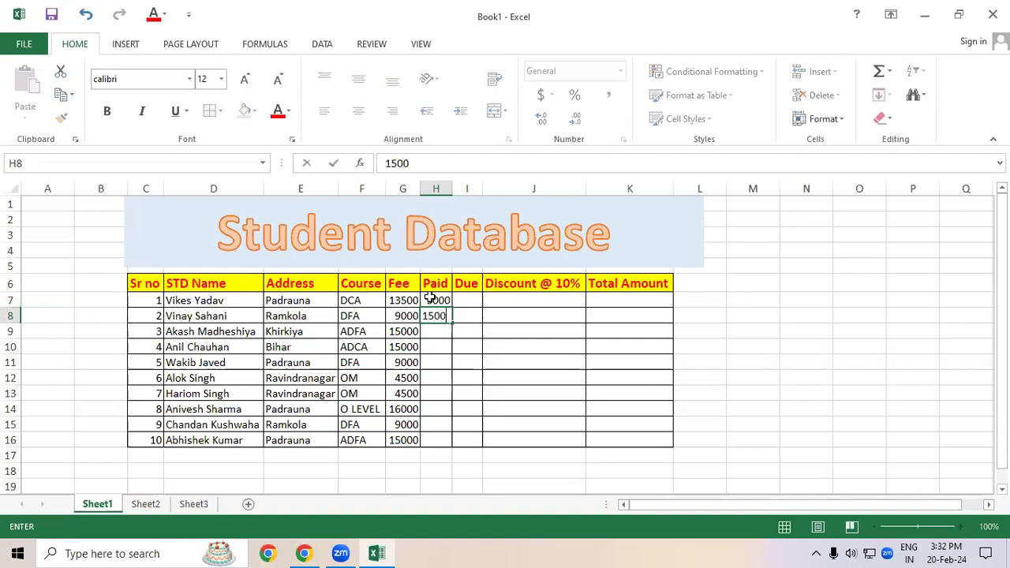
pyautogui.press('Return')
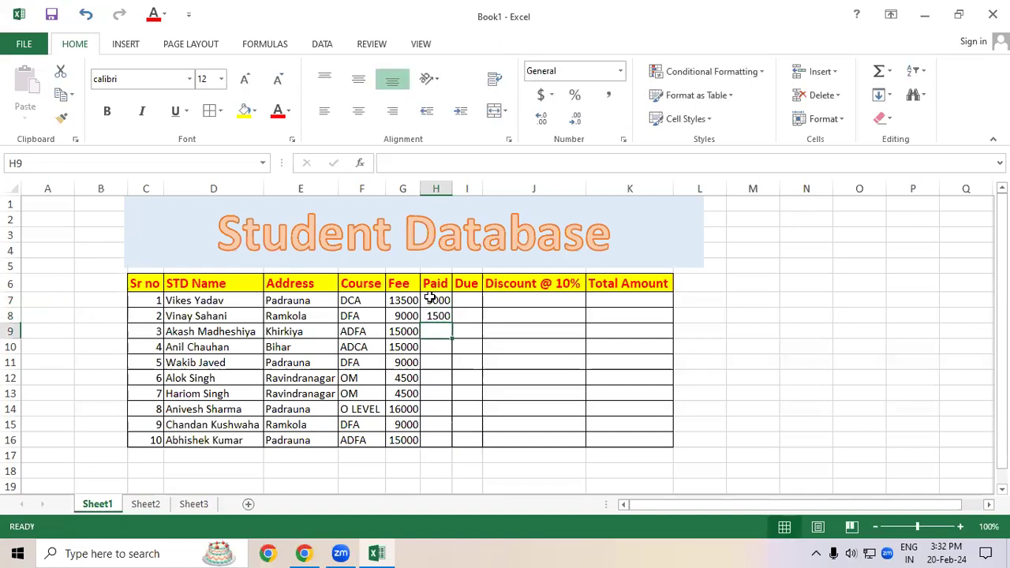
pyautogui.write('4000')
pyautogui.press('Return')
# Enter paid amounts 4500, 2000 and 1500 in H10:H12
pyautogui.write('14')
pyautogui.press('BackSpace')
pyautogui.press('BackSpace')
pyautogui.write('4500')
pyautogui.press('Return')
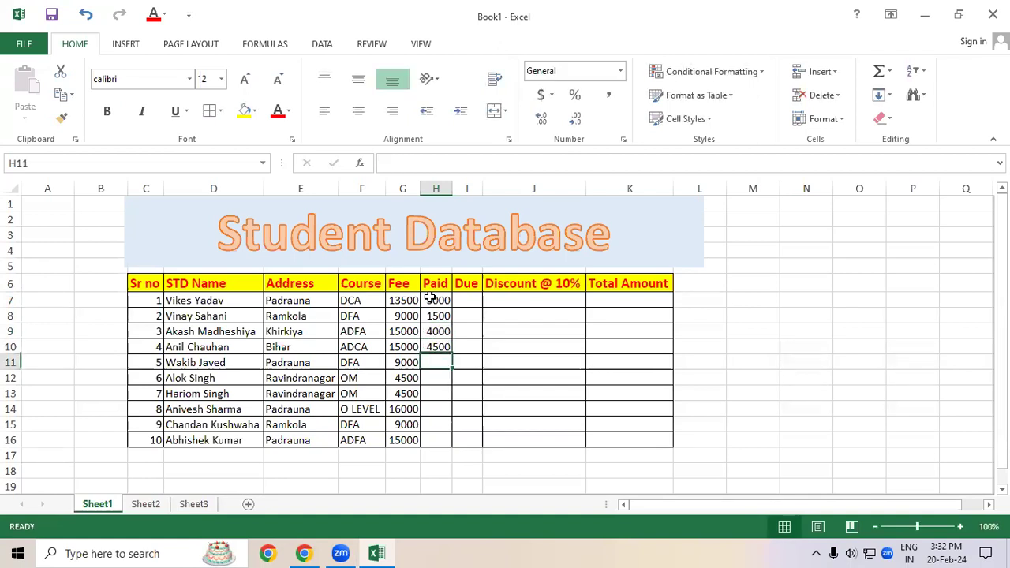
pyautogui.write('200')
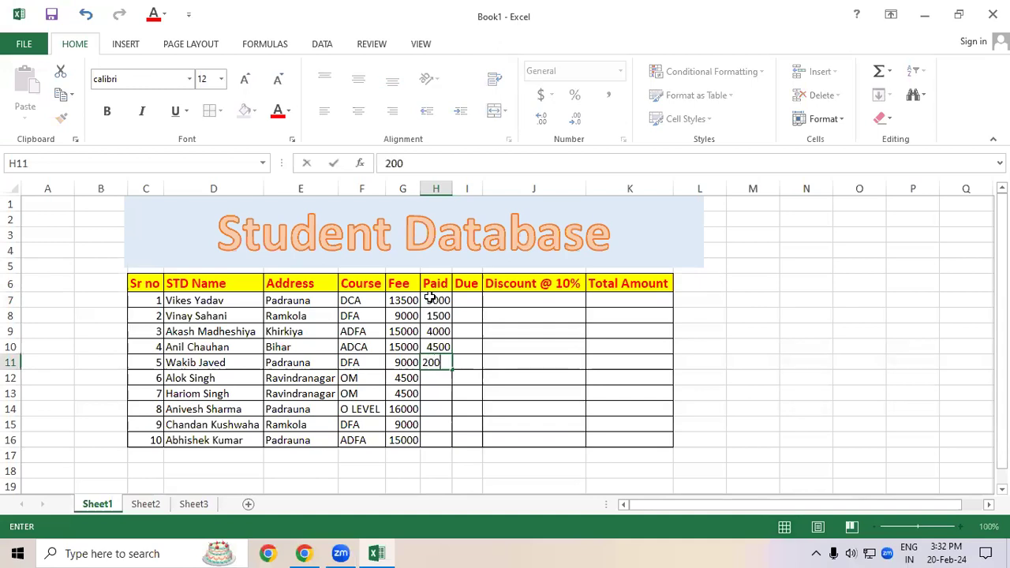
pyautogui.write('0')
pyautogui.press('Return')
pyautogui.write('1500')
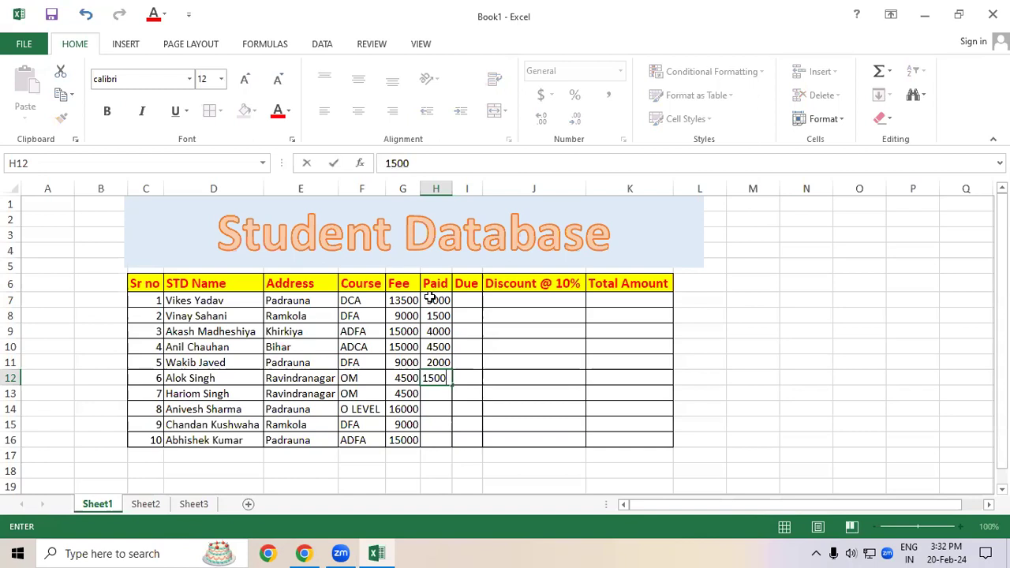
pyautogui.press('Return')
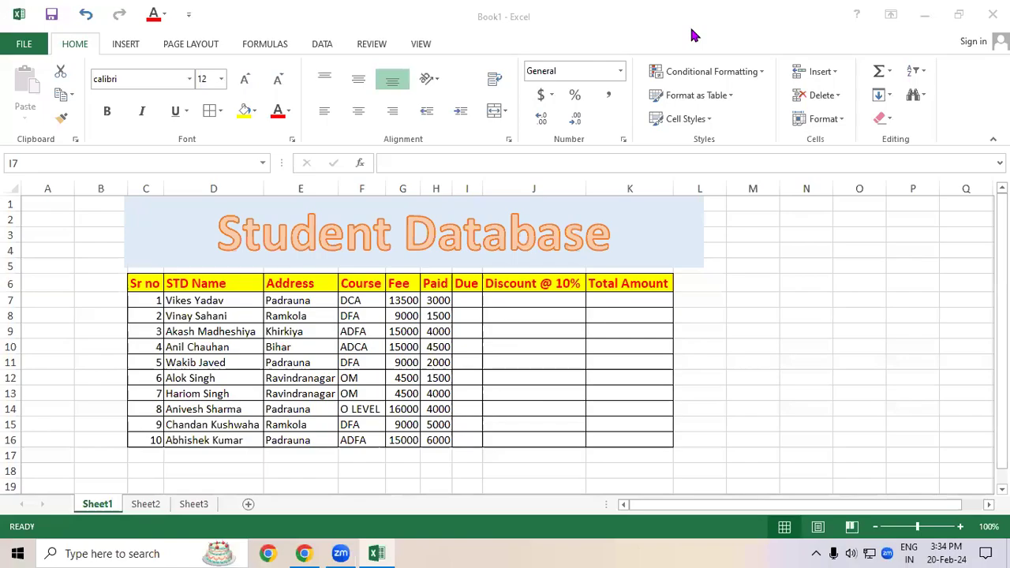
pyautogui.moveTo(236, 303); pyautogui.dragTo(253, 302)
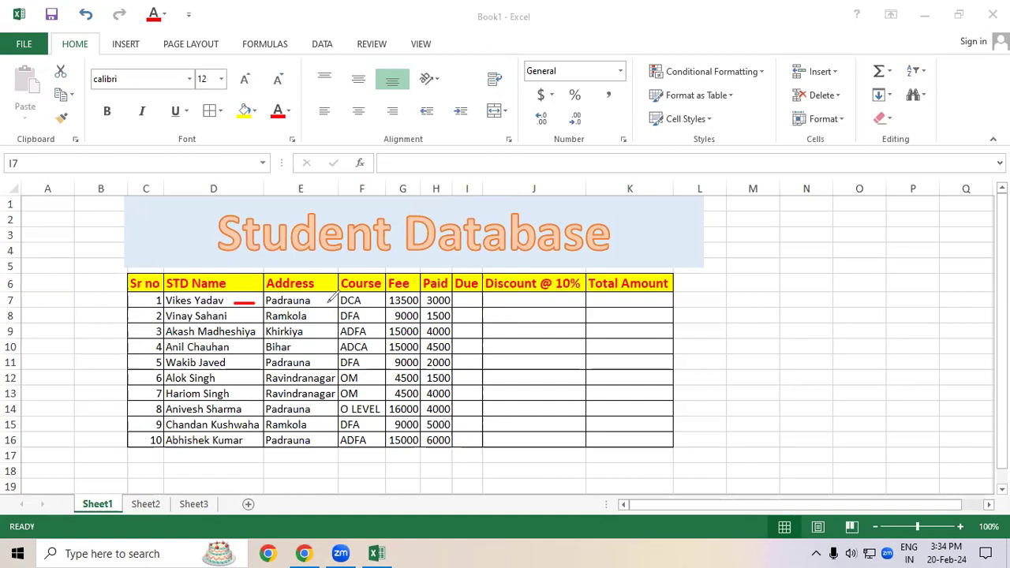
pyautogui.moveTo(317, 302); pyautogui.dragTo(412, 303)
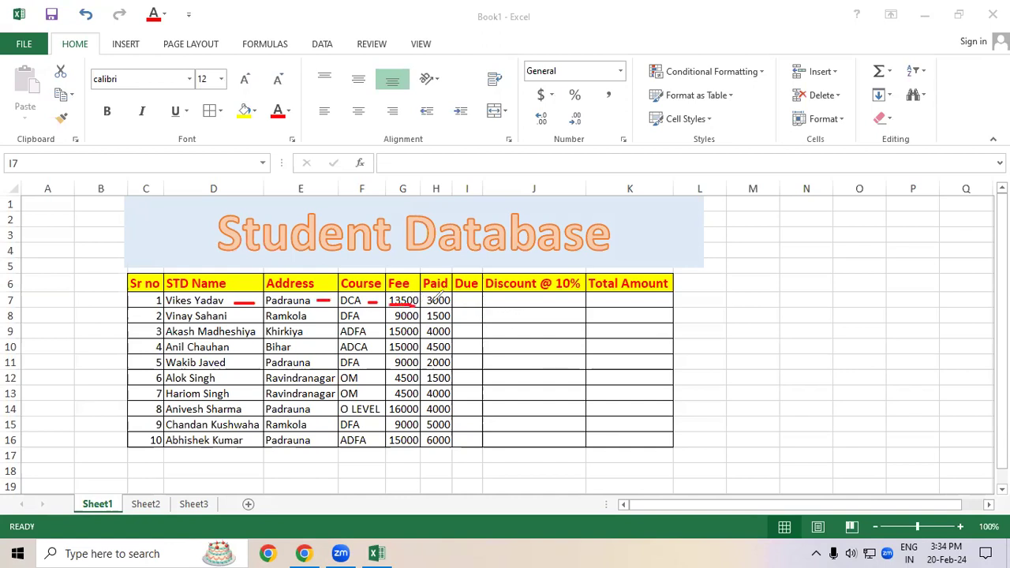
pyautogui.moveTo(427, 306)
pyautogui.mouseDown()
pyautogui.moveTo(450, 305)
pyautogui.moveTo(466, 330)
pyautogui.moveTo(472, 317)
pyautogui.mouseUp()
pyautogui.click(465, 301)
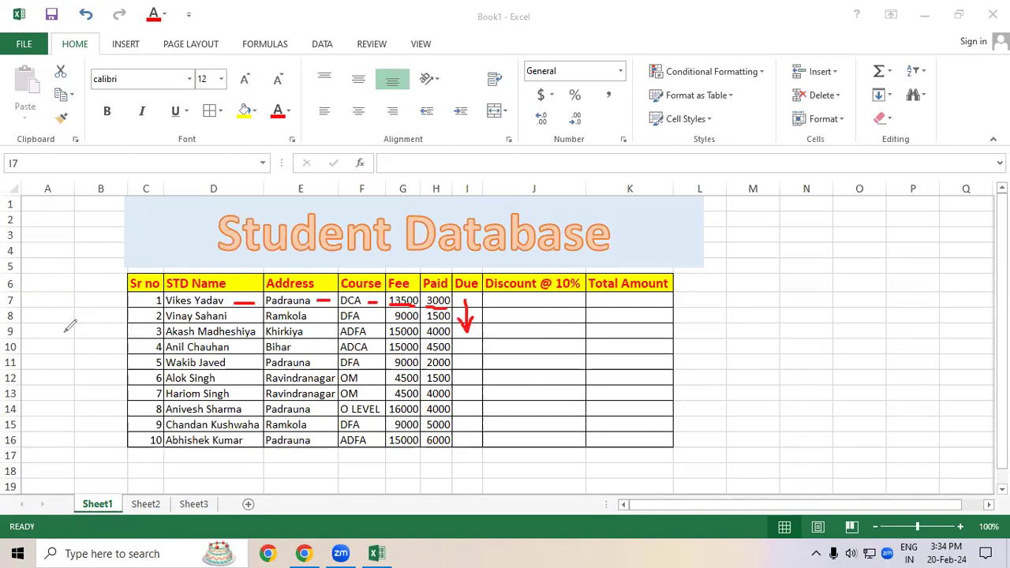
pyautogui.press('Escape')
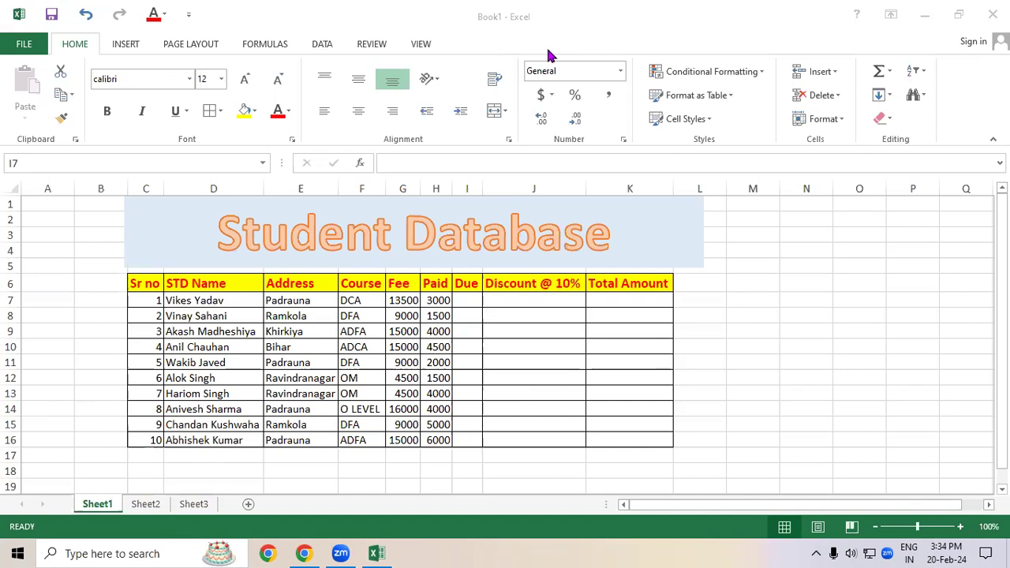
pyautogui.hotkey('ctrl', '2')
pyautogui.moveTo(665, 366)
pyautogui.mouseDown()
pyautogui.moveTo(701, 343)
pyautogui.moveTo(692, 349)
pyautogui.mouseUp()
pyautogui.moveTo(719, 307)
pyautogui.mouseDown()
pyautogui.moveTo(742, 318)
pyautogui.moveTo(730, 306)
pyautogui.moveTo(764, 298)
pyautogui.moveTo(802, 266)
pyautogui.mouseUp()
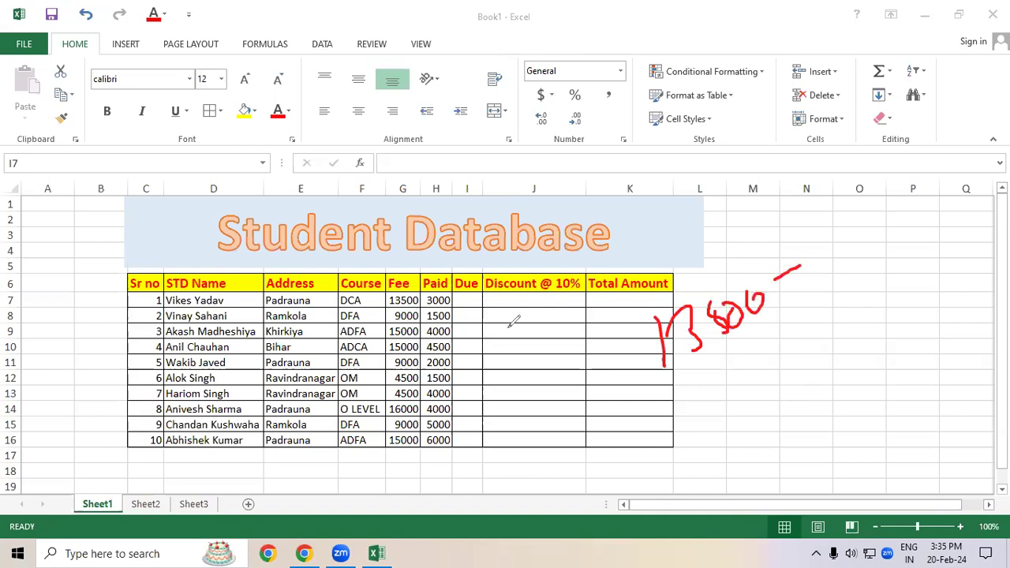
pyautogui.moveTo(813, 224)
pyautogui.mouseDown()
pyautogui.moveTo(822, 240)
pyautogui.moveTo(813, 256)
pyautogui.mouseUp()
pyautogui.moveTo(849, 203)
pyautogui.mouseDown()
pyautogui.moveTo(844, 216)
pyautogui.moveTo(853, 198)
pyautogui.mouseUp()
pyautogui.moveTo(868, 199)
pyautogui.mouseDown()
pyautogui.moveTo(911, 175)
pyautogui.moveTo(901, 173)
pyautogui.mouseUp()
pyautogui.moveTo(793, 362); pyautogui.dragTo(873, 291)
pyautogui.moveTo(882, 269); pyautogui.dragTo(887, 289)
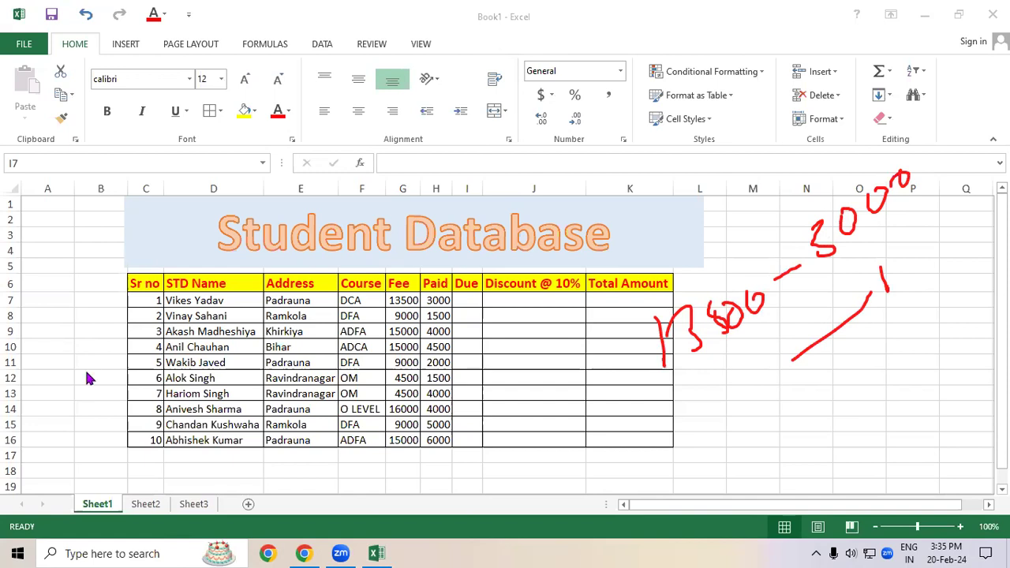
pyautogui.press('Escape')
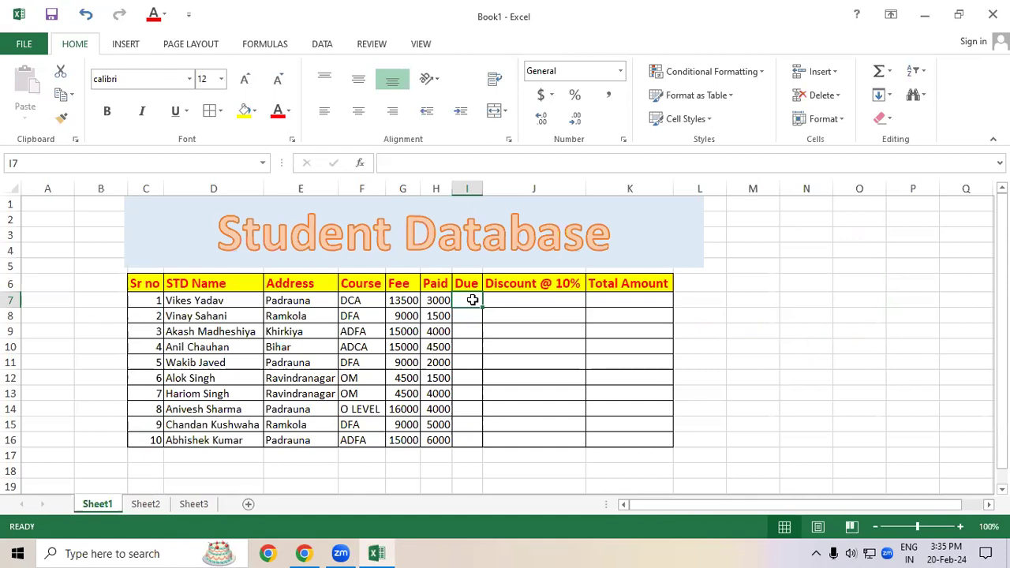
# Begin the Due formula in I7 as =H7
pyautogui.write('=')
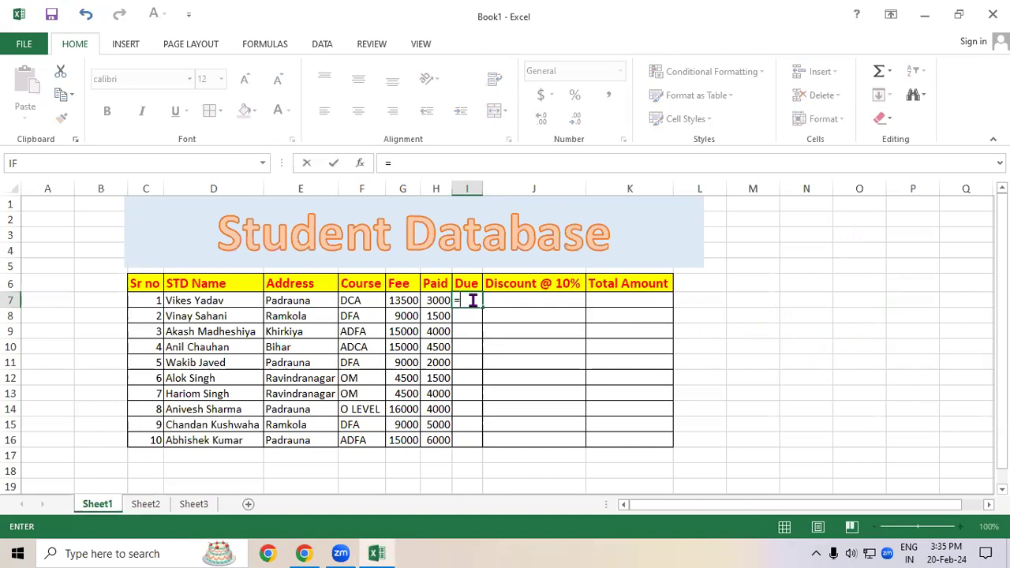
pyautogui.click(442, 300)
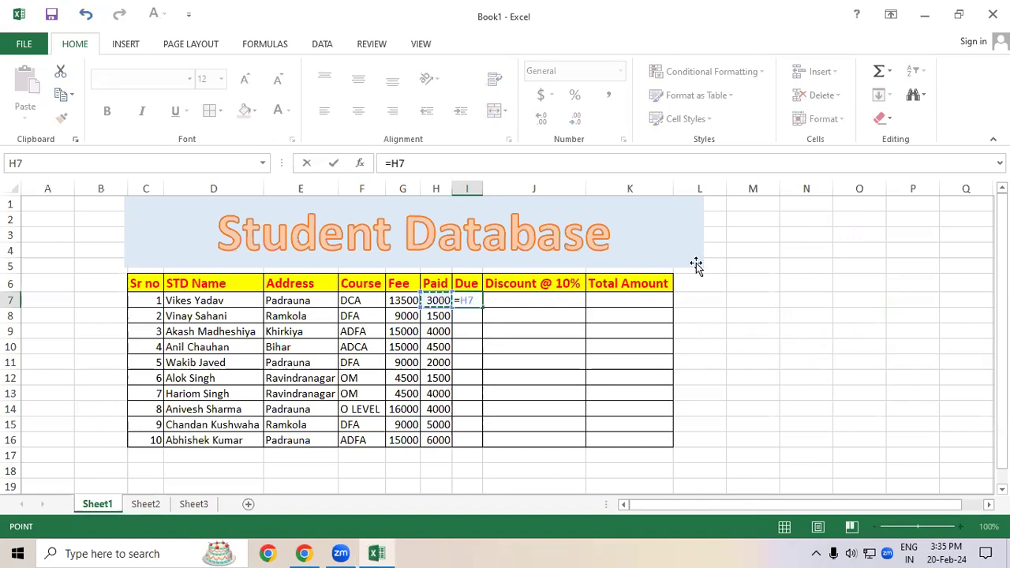
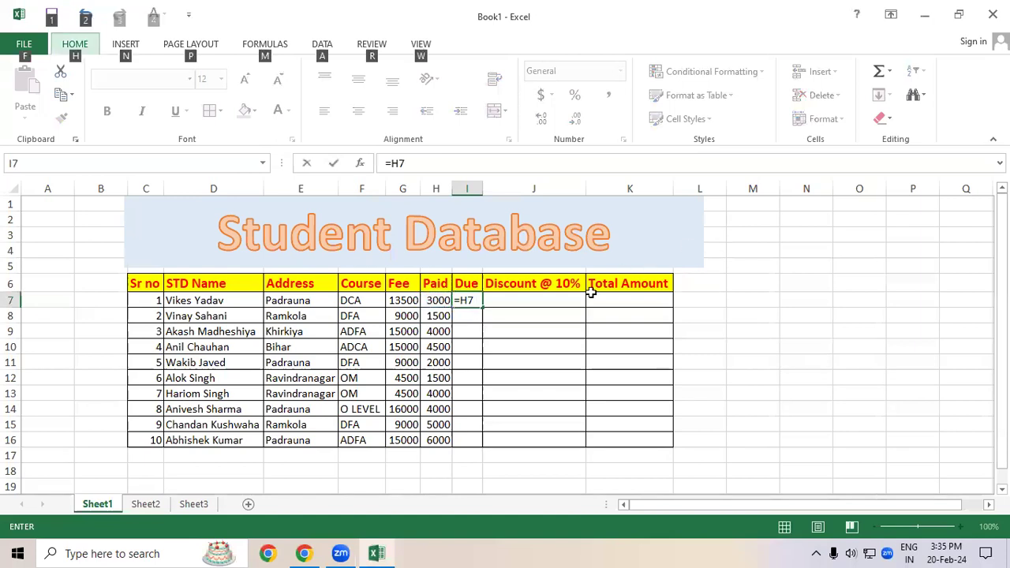
# Discard the unfinished entry and enter =G7-H7 in I7, giving a Due of 10500
pyautogui.click(480, 301)
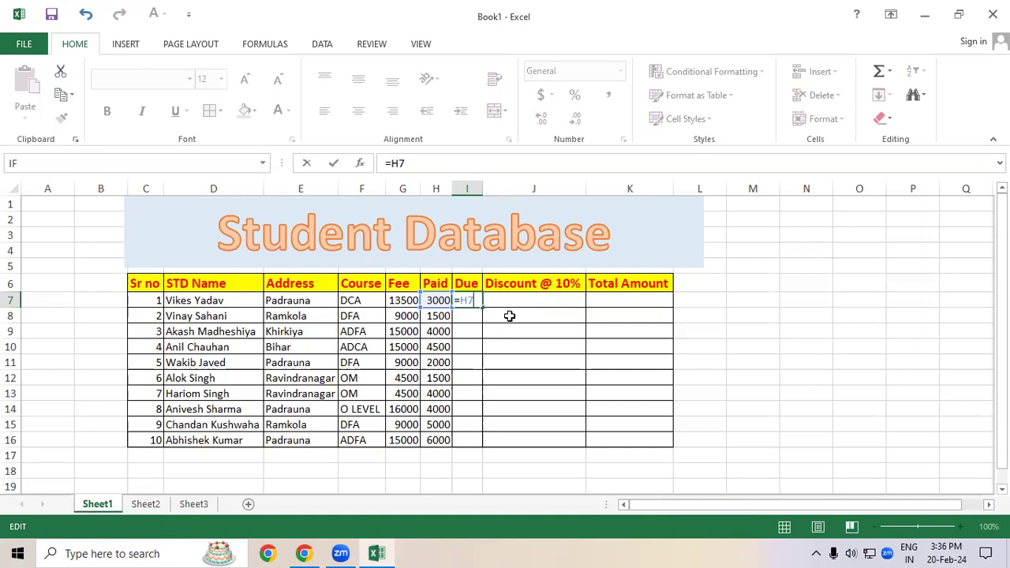
pyautogui.press('Escape')
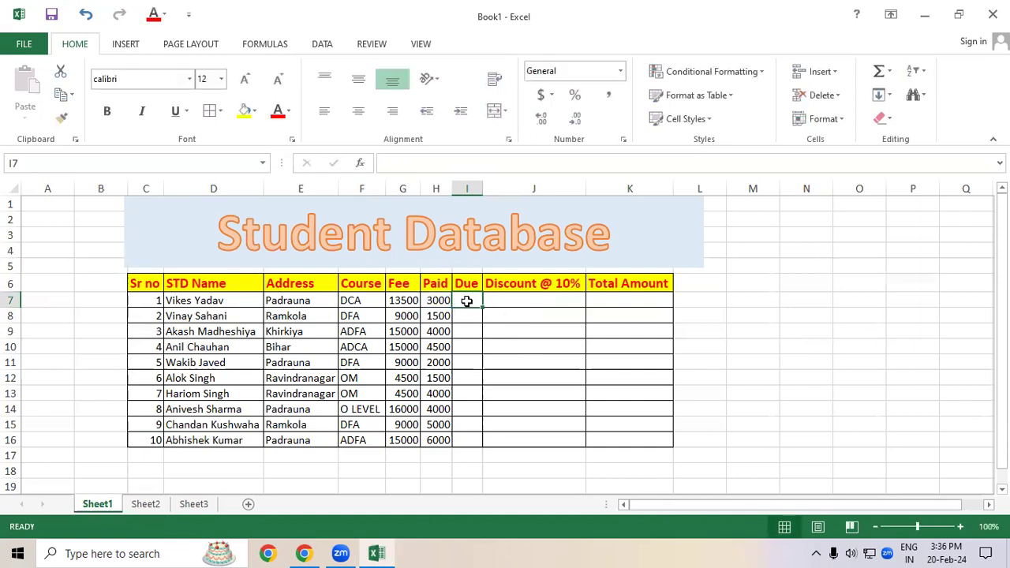
pyautogui.write('=')
pyautogui.click(411, 301)
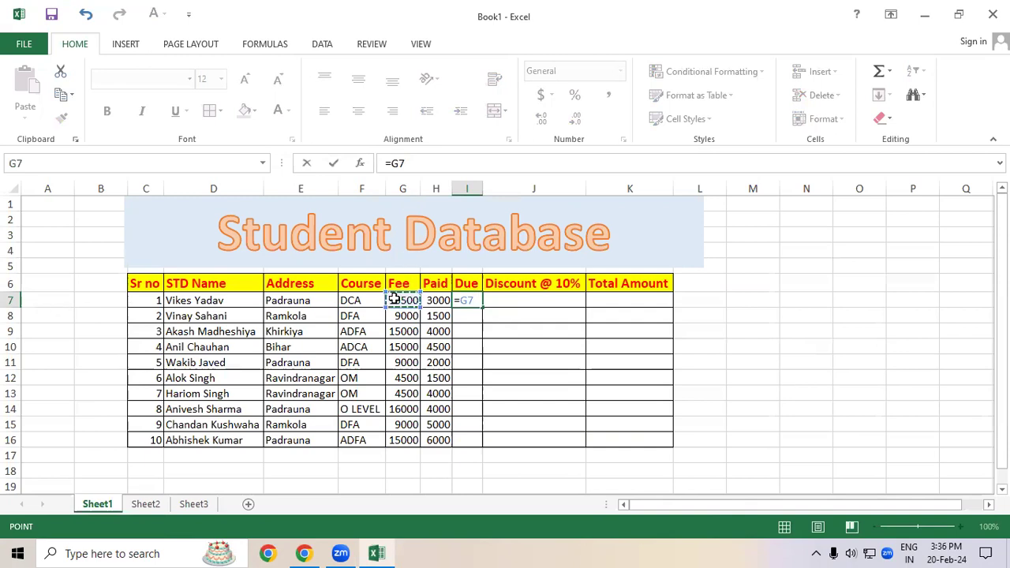
pyautogui.write('-')
pyautogui.click(439, 301)
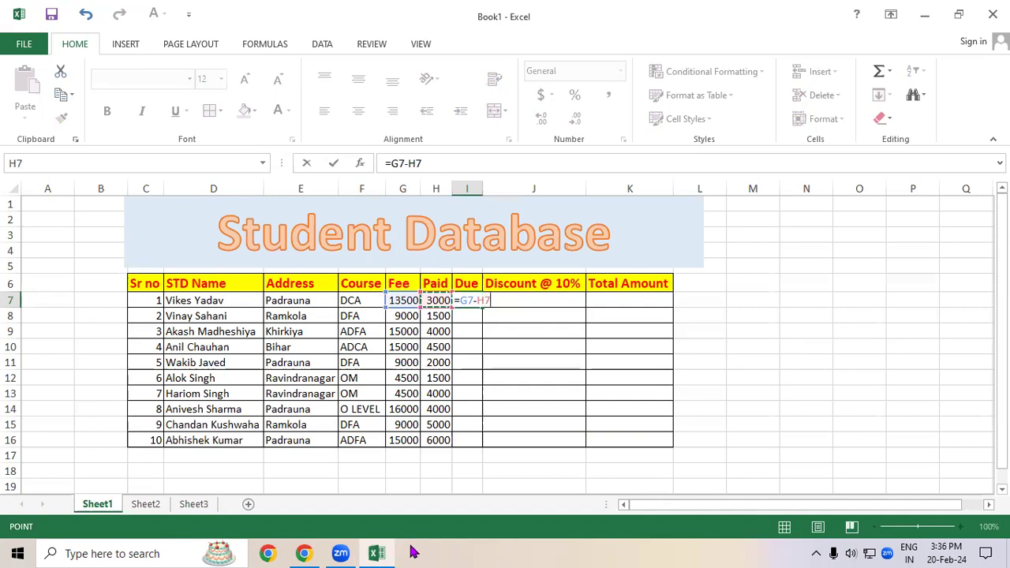
pyautogui.press('Return')
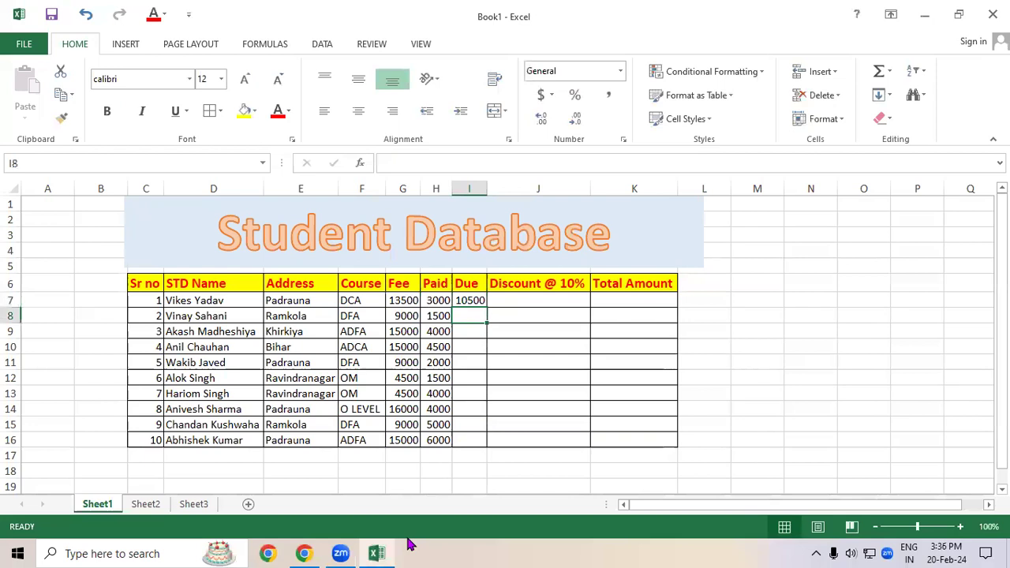
# Check the Fee, Paid and Due values in G7, H7 and I7
pyautogui.click(399, 305)
pyautogui.click(435, 303)
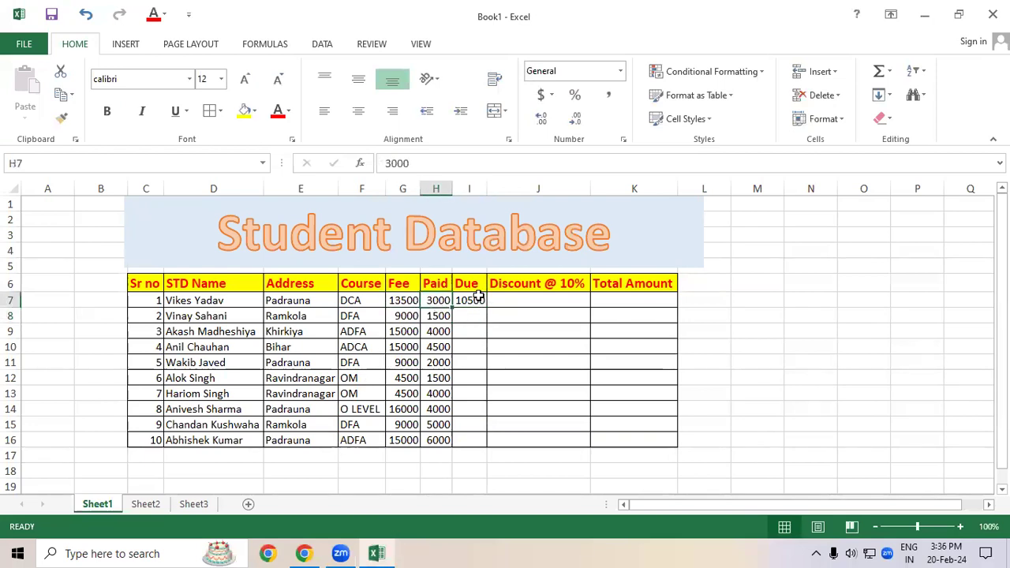
pyautogui.click(476, 301)
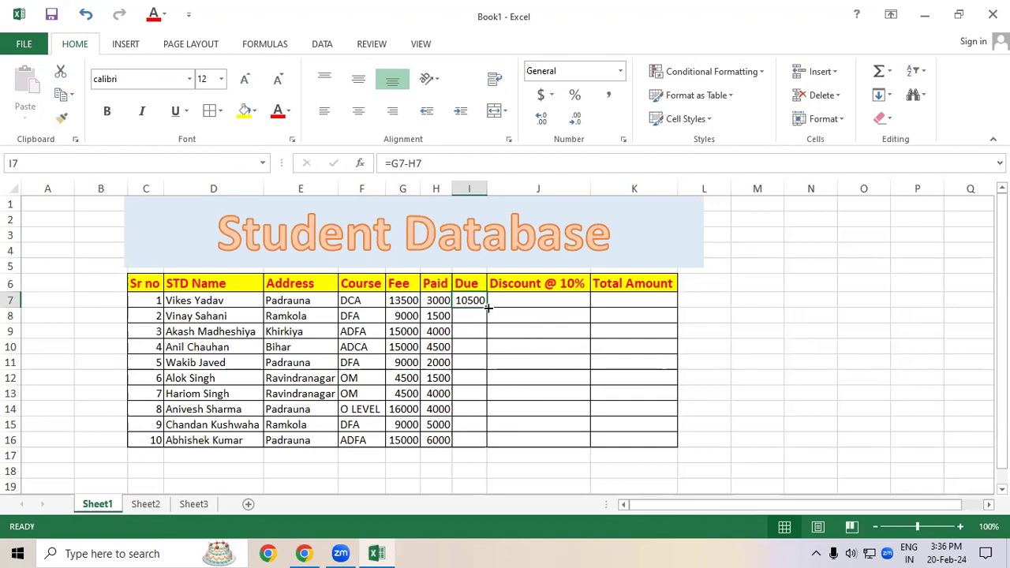
# Fill the Due formula from I7 down to I16
pyautogui.moveTo(488, 309); pyautogui.dragTo(495, 437)
pyautogui.moveTo(495, 444); pyautogui.dragTo(495, 444)
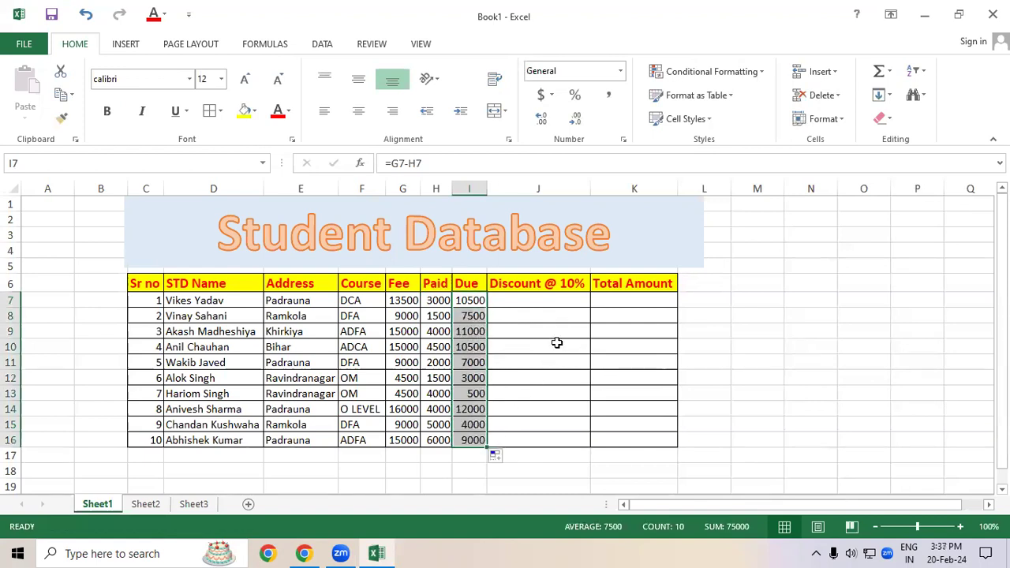
pyautogui.click(557, 343)
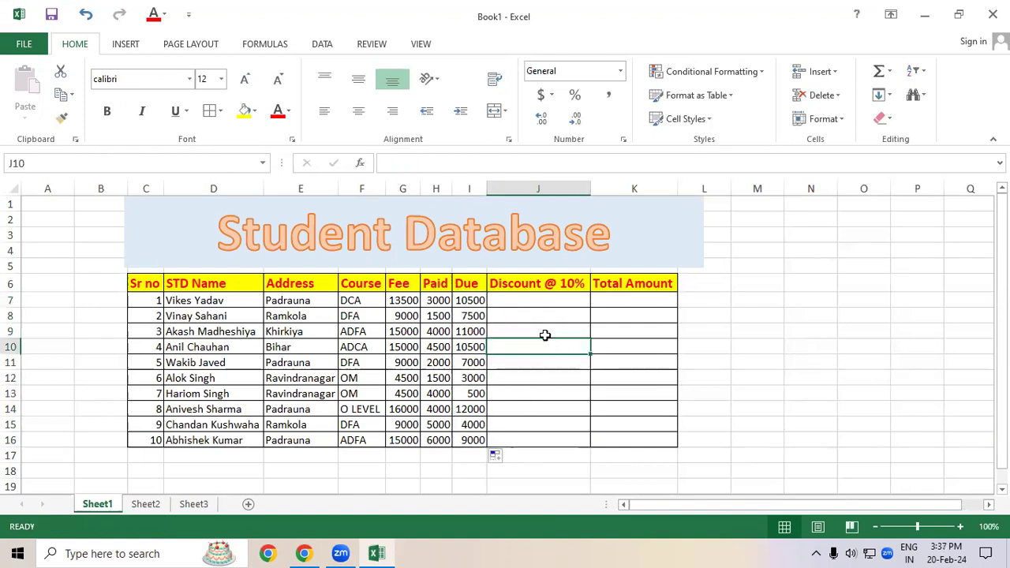
# Verify the copied Due formulas in rows 8 to 10, e.g. I8 =G8-H8 giving 7500
pyautogui.moveTo(395, 316); pyautogui.dragTo(478, 315)
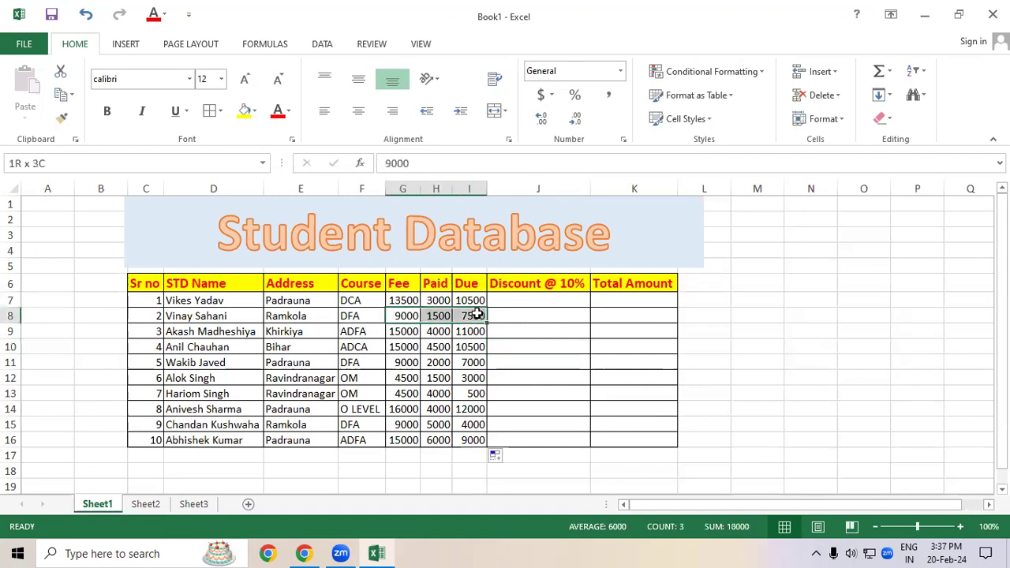
pyautogui.click(398, 315)
pyautogui.click(443, 313)
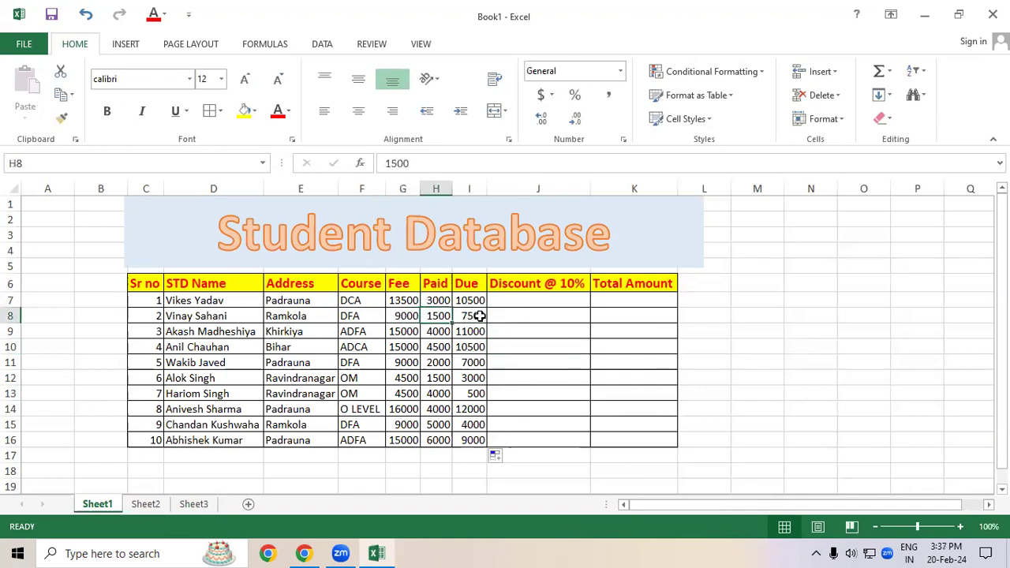
pyautogui.click(473, 316)
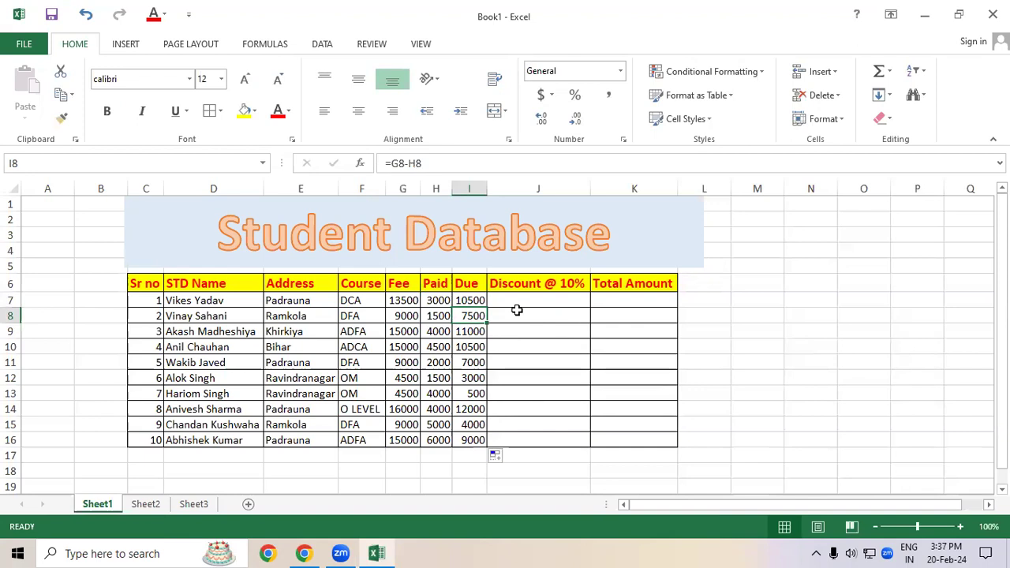
pyautogui.click(403, 332)
pyautogui.click(439, 331)
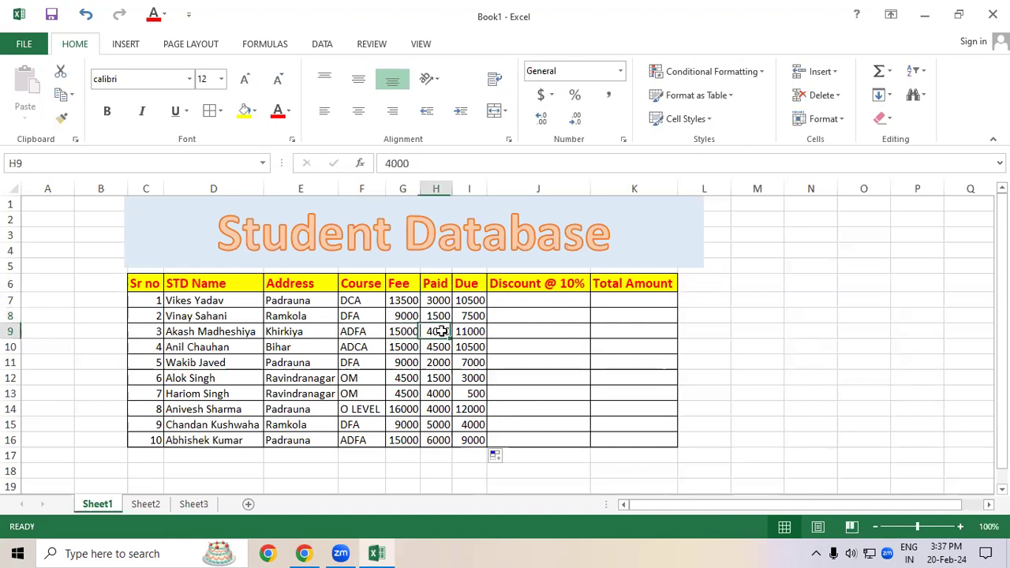
pyautogui.click(477, 331)
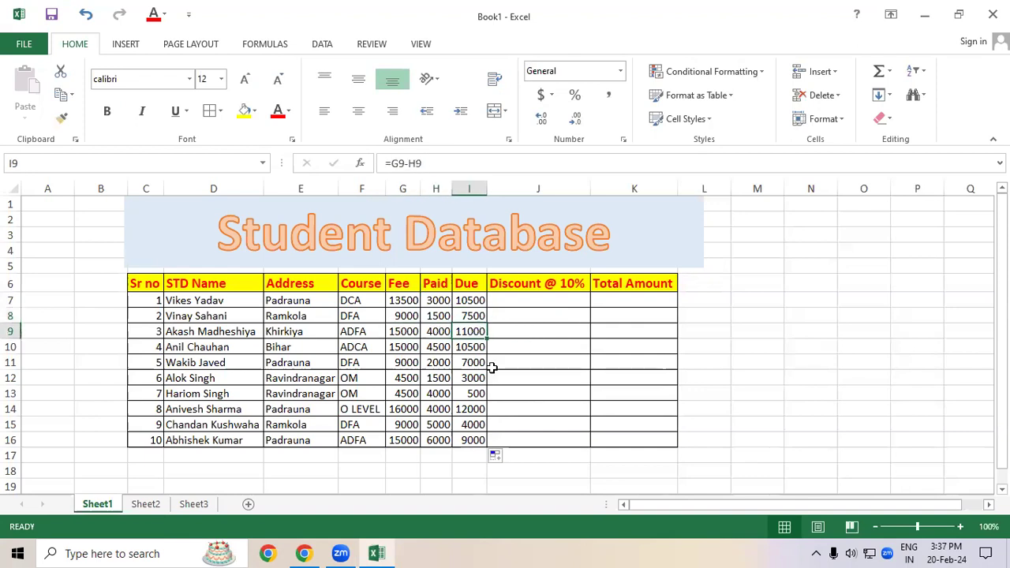
pyautogui.click(407, 347)
pyautogui.click(439, 347)
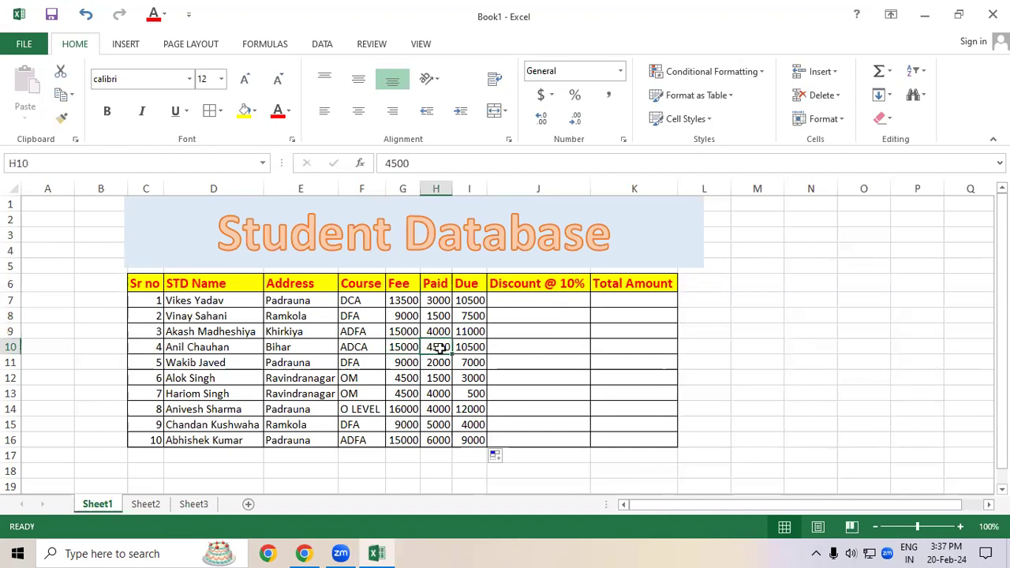
pyautogui.click(477, 347)
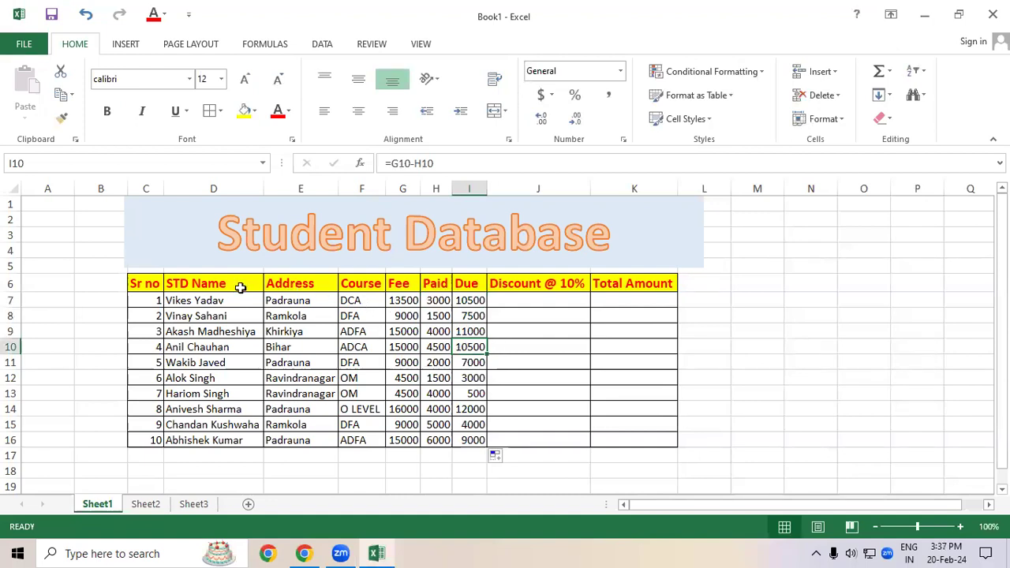
pyautogui.moveTo(161, 286); pyautogui.dragTo(464, 435)
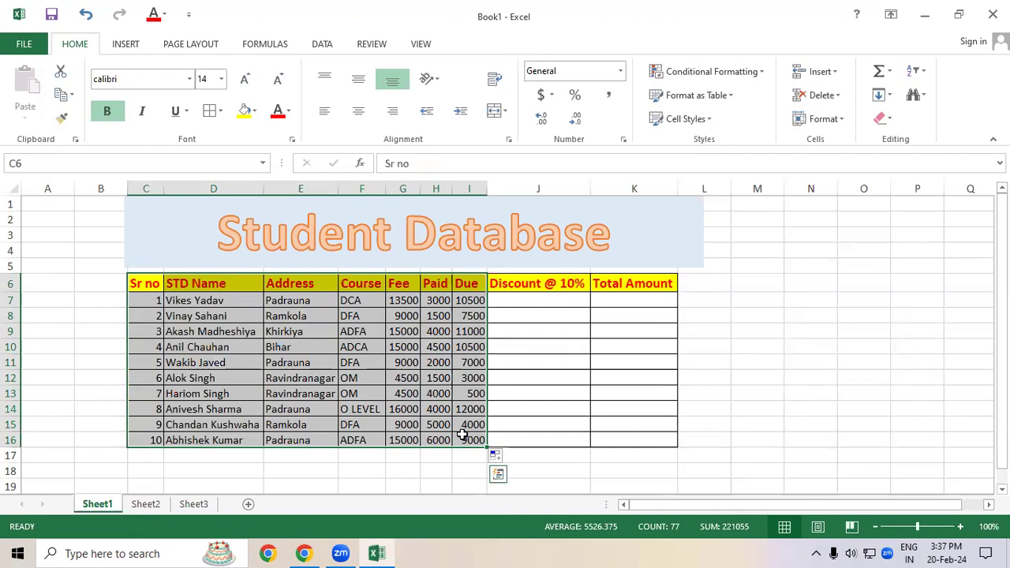
pyautogui.moveTo(536, 283); pyautogui.dragTo(528, 446)
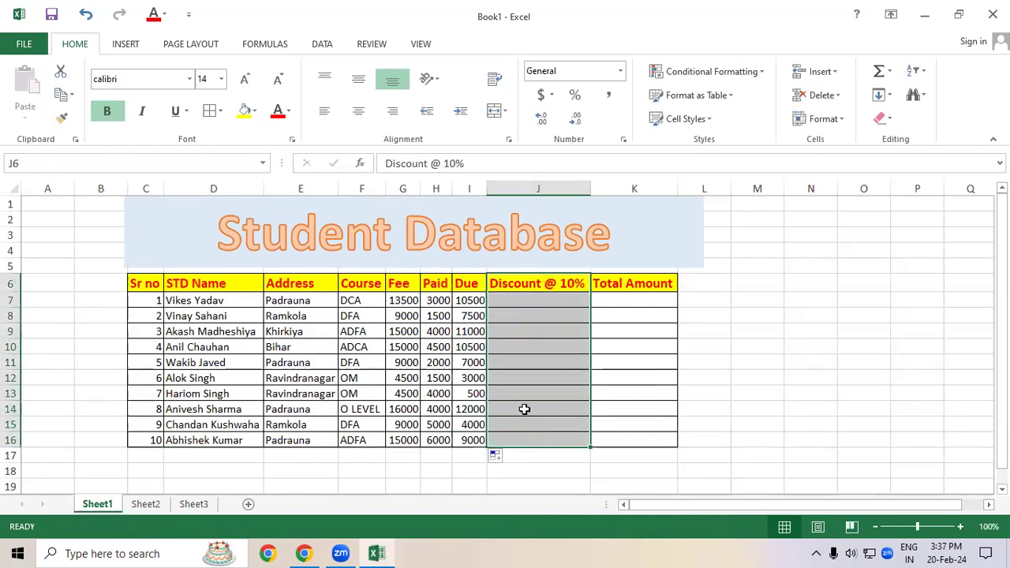
pyautogui.click(524, 308)
pyautogui.click(523, 313)
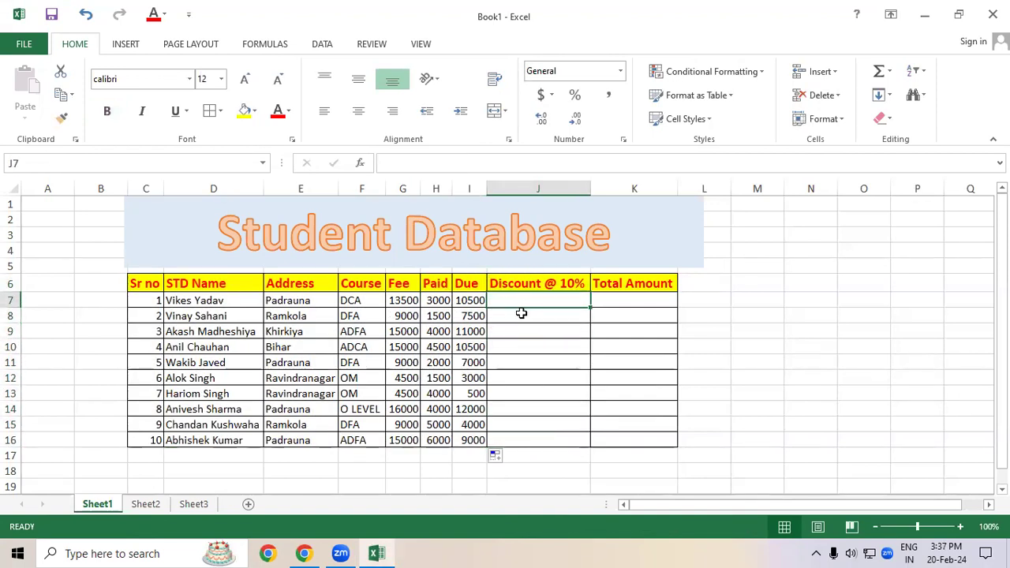
pyautogui.doubleClick(522, 315)
pyautogui.click(524, 298)
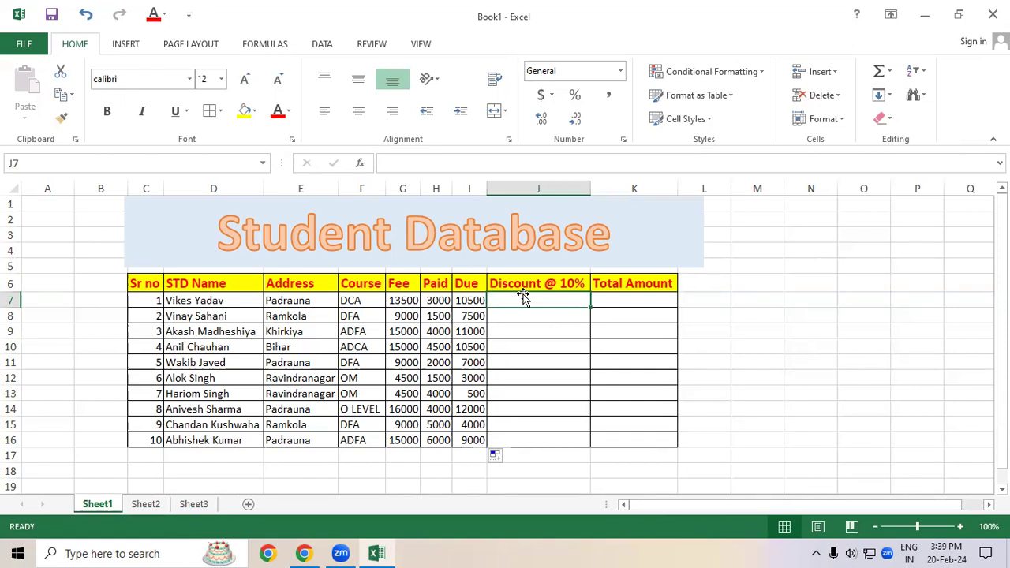
pyautogui.write('=')
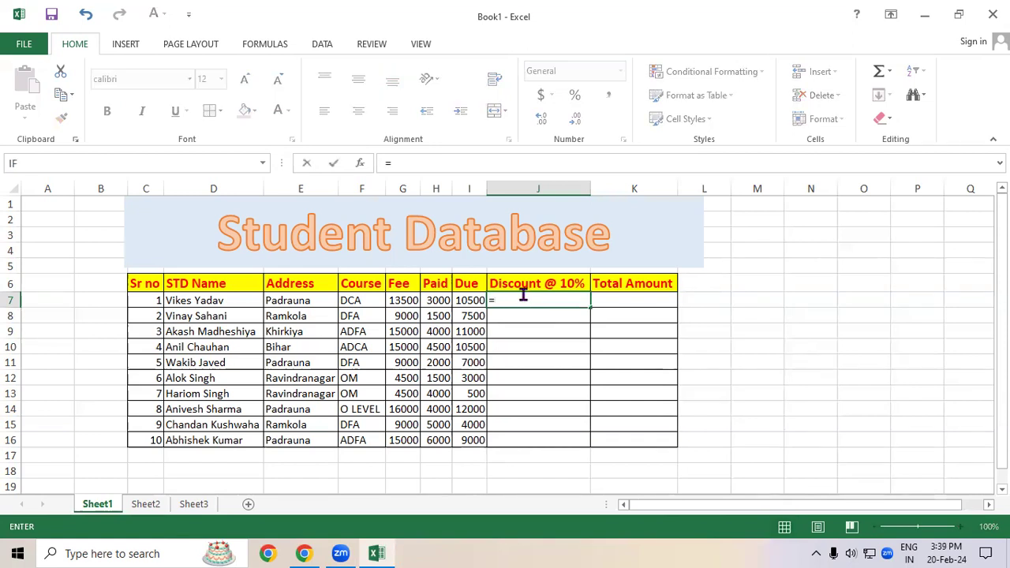
pyautogui.click(469, 300)
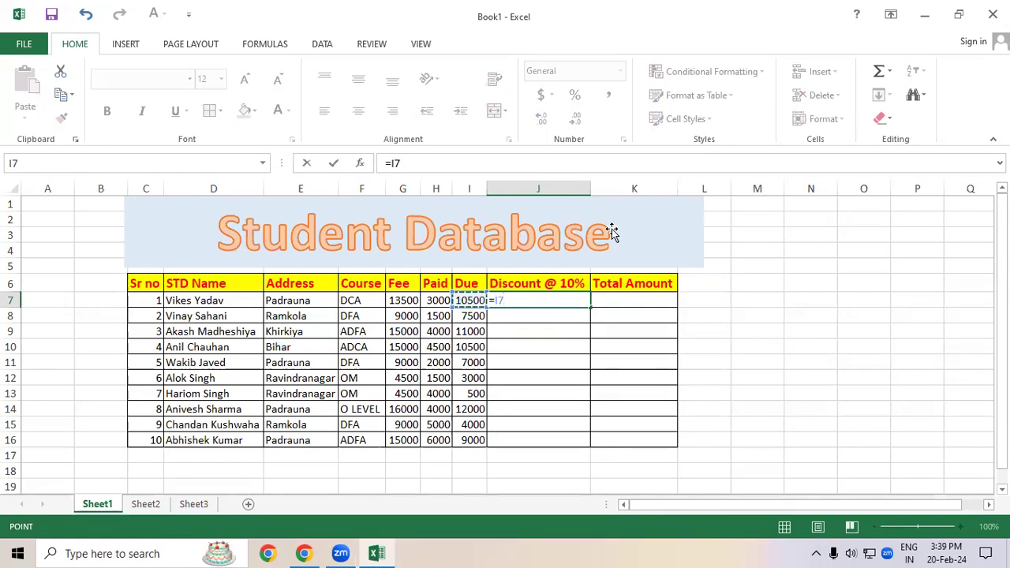
pyautogui.write('*')
pyautogui.write('10')
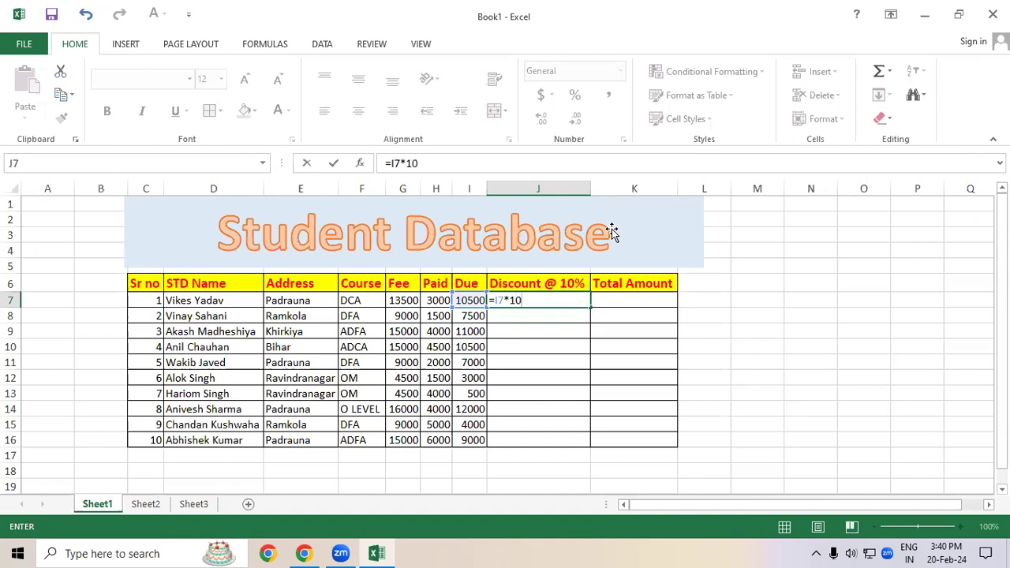
pyautogui.write('%')
pyautogui.press('Return')
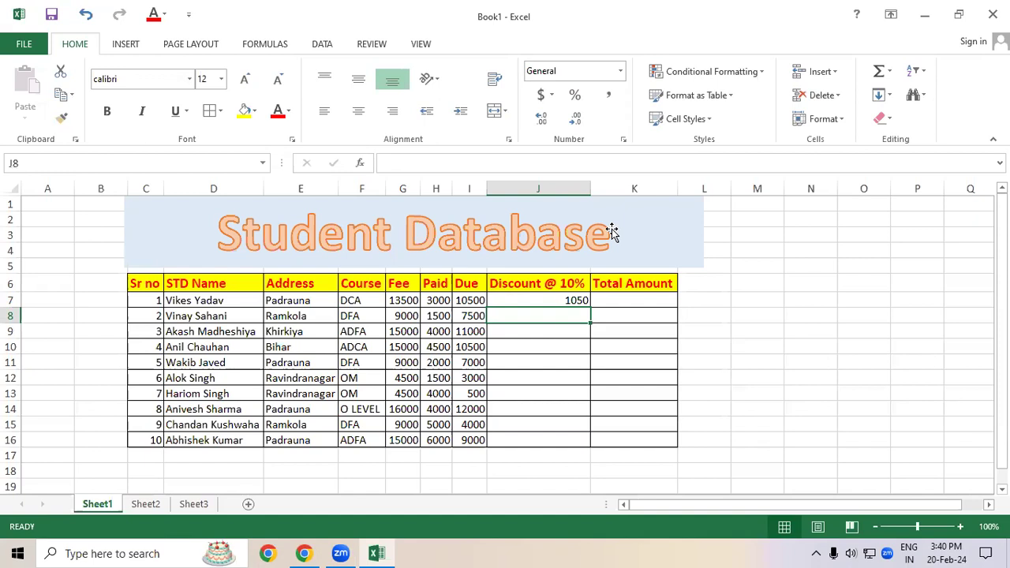
pyautogui.press('Up')
pyautogui.press('Delete')
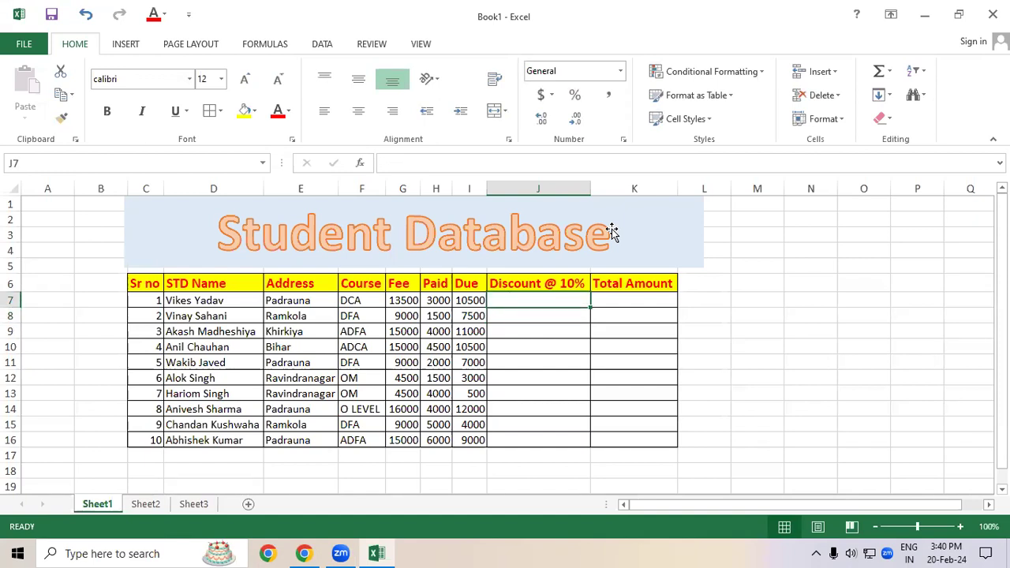
# Enter =I7*10/100 in J7 as the first student's discount
pyautogui.write('=')
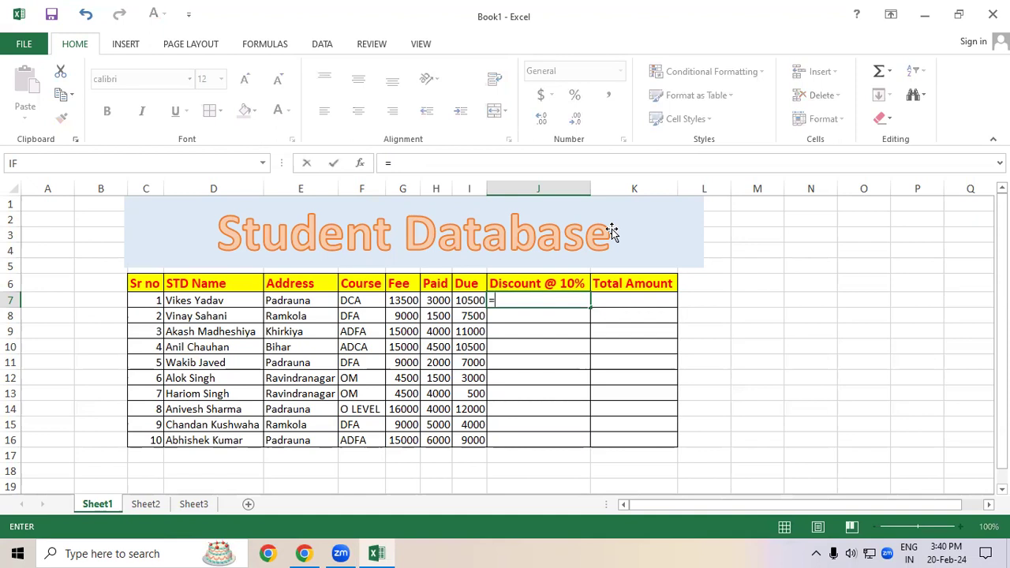
pyautogui.click(468, 298)
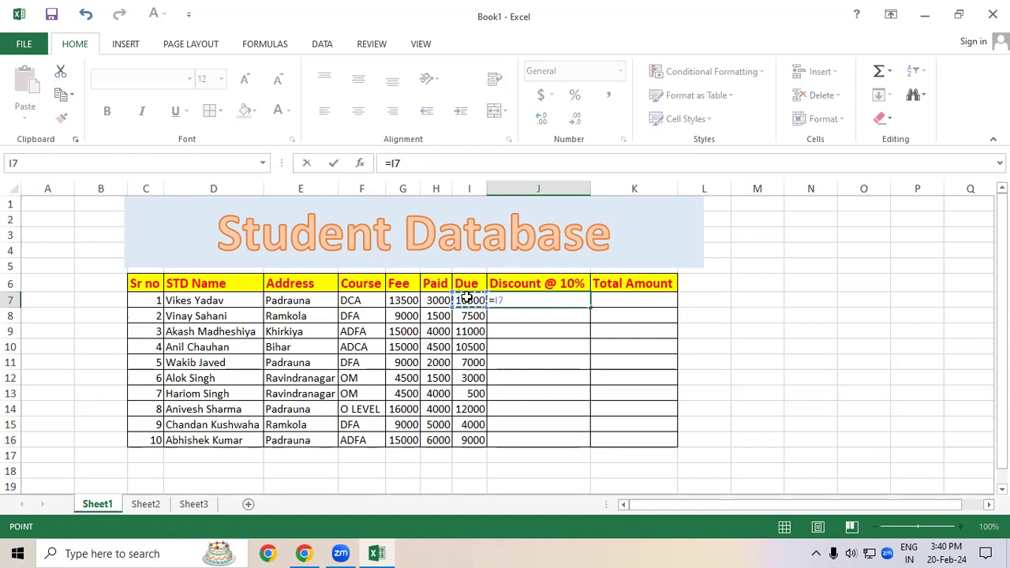
pyautogui.write('*10/100')
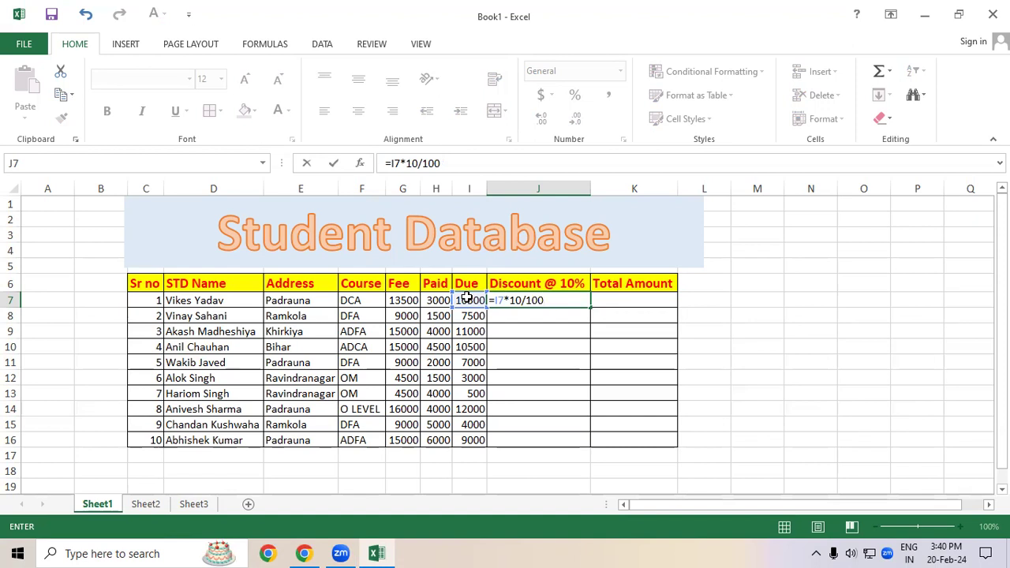
pyautogui.press('Return')
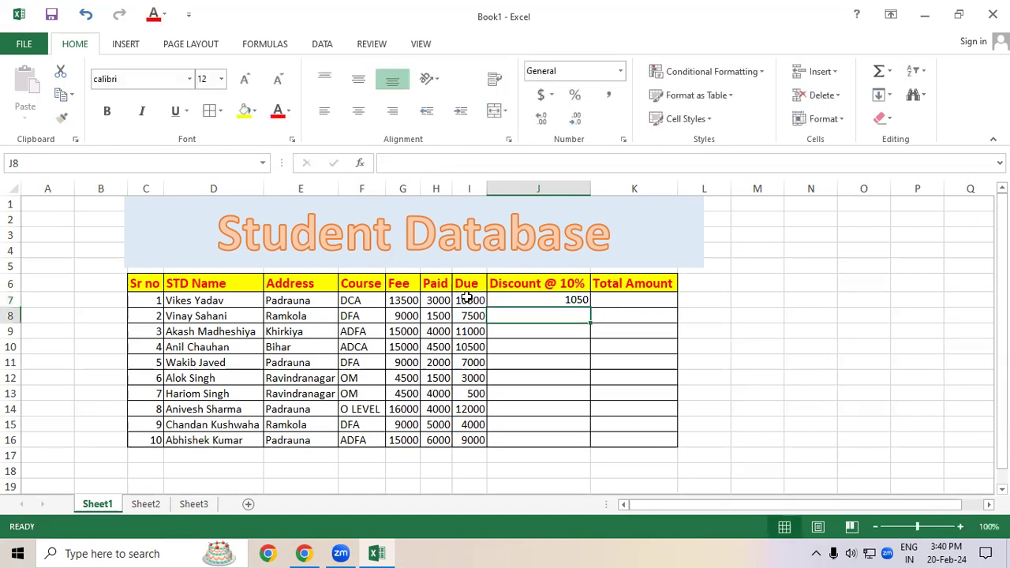
pyautogui.click(555, 298)
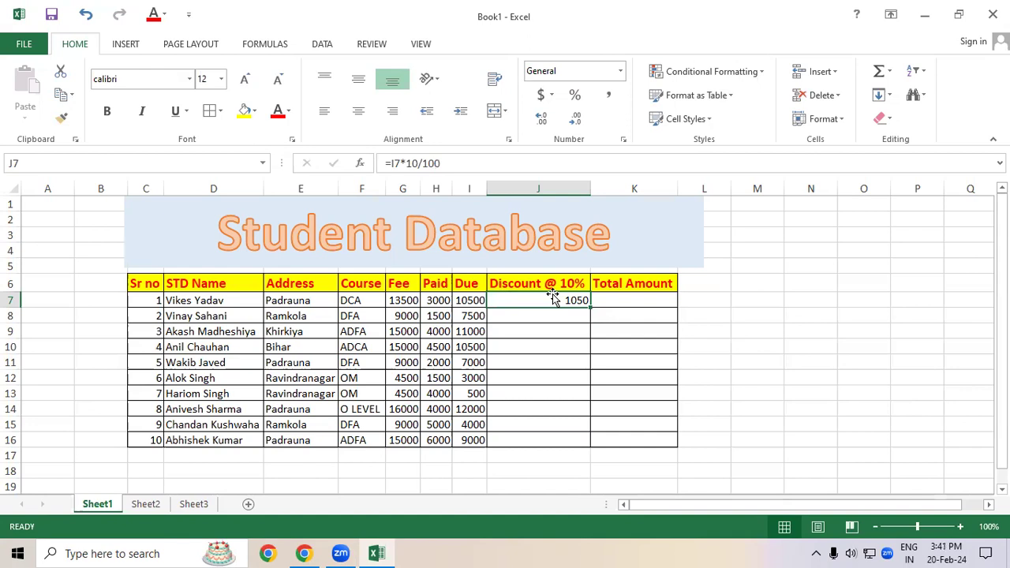
# Re-enter the J7 discount as =I7*10%, showing 1050
pyautogui.write('=')
pyautogui.click(464, 299)
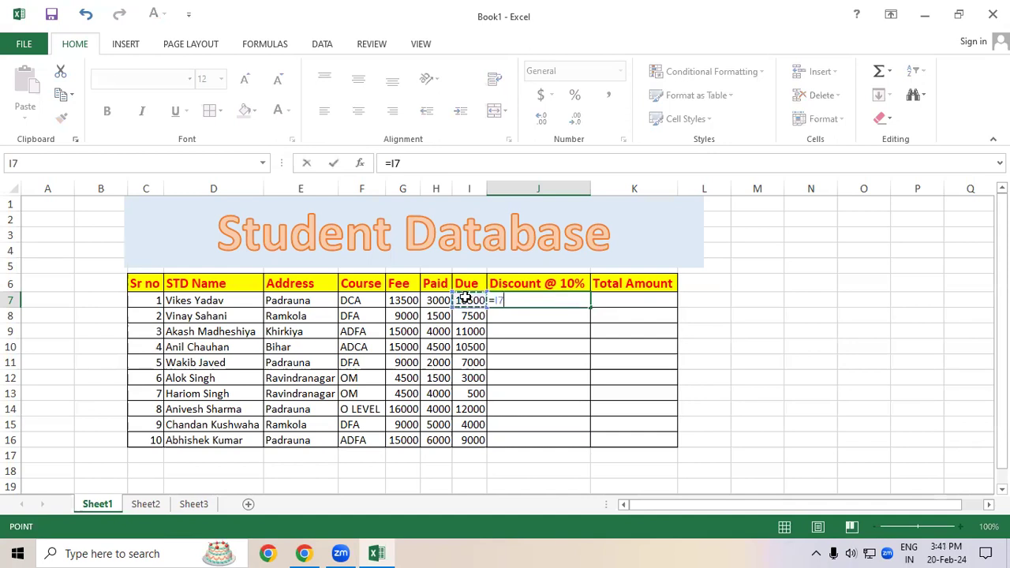
pyautogui.write('*10%')
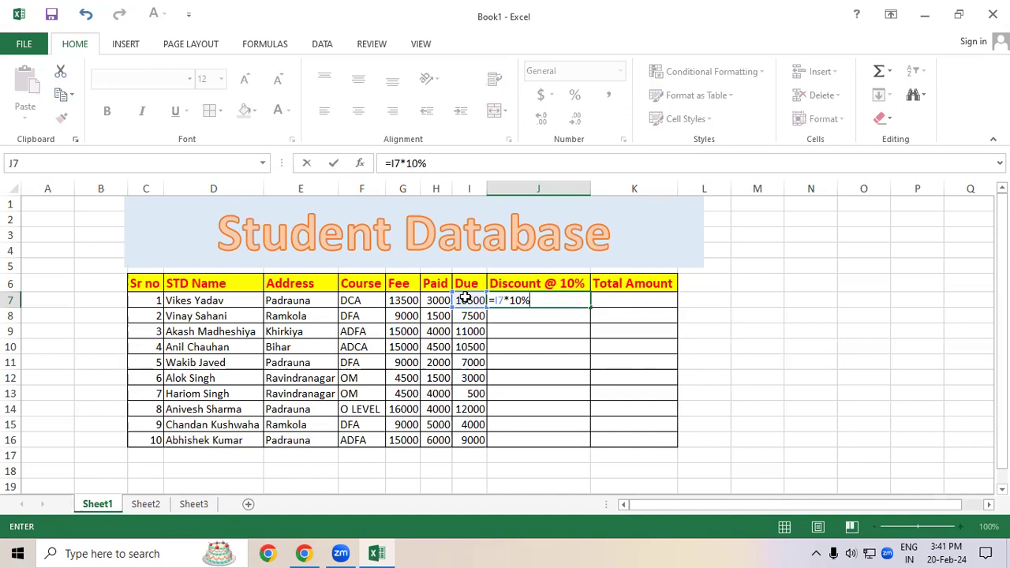
pyautogui.press('Return')
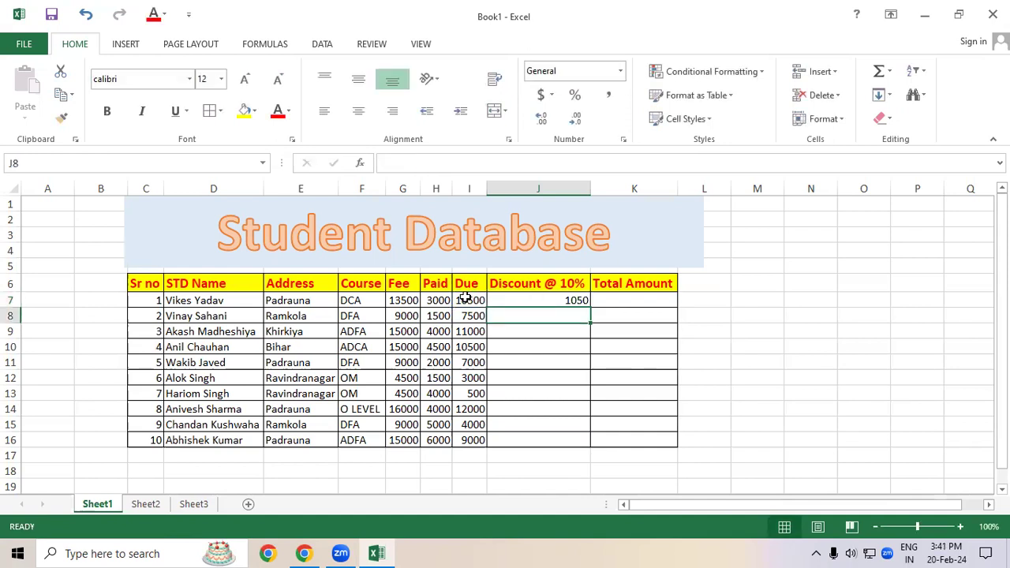
pyautogui.click(553, 302)
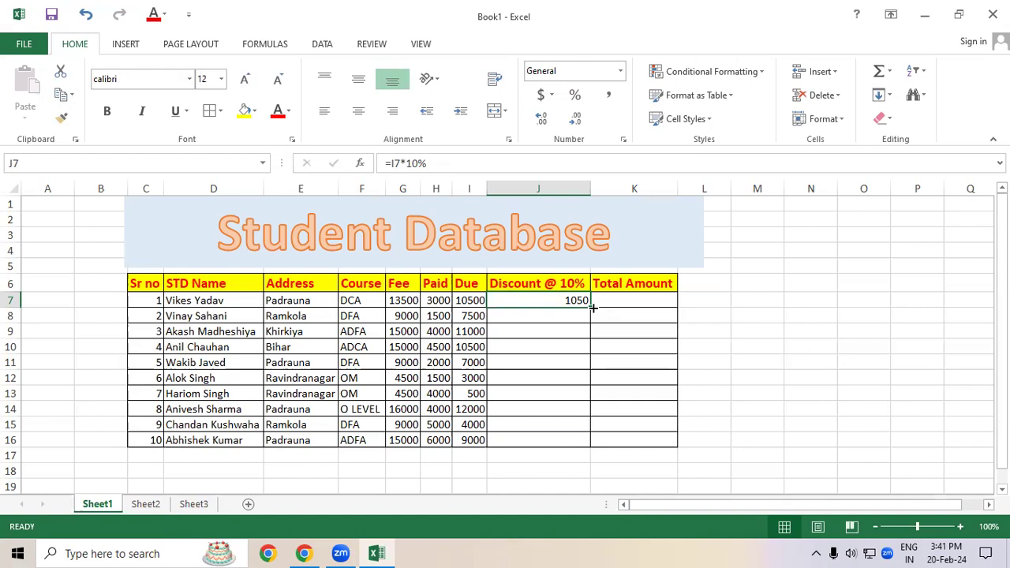
# Copy the J7 discount formula down to J16 and select the filled discounts
pyautogui.moveTo(593, 307); pyautogui.dragTo(584, 449)
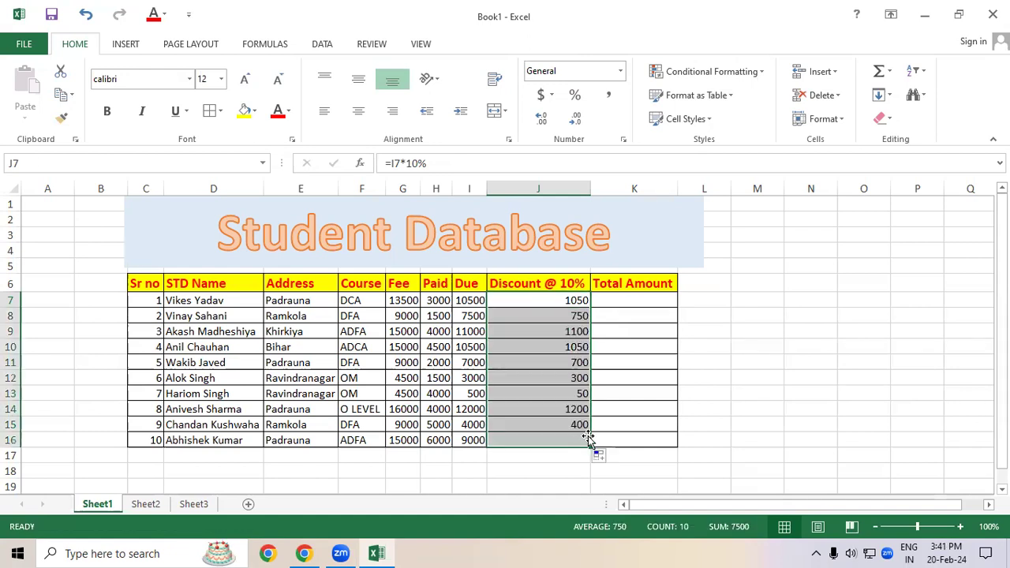
pyautogui.click(645, 388)
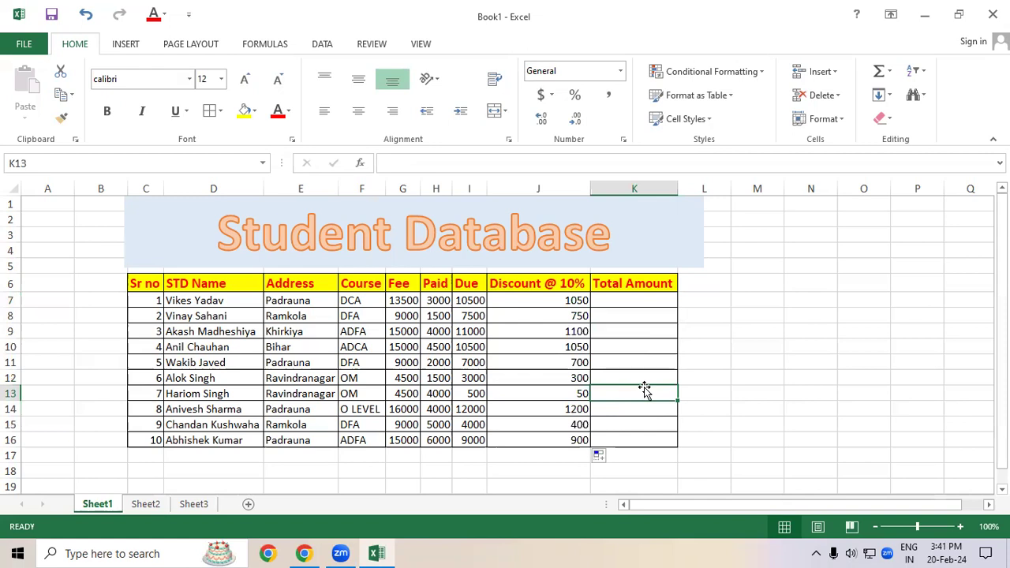
pyautogui.moveTo(546, 306); pyautogui.dragTo(542, 442)
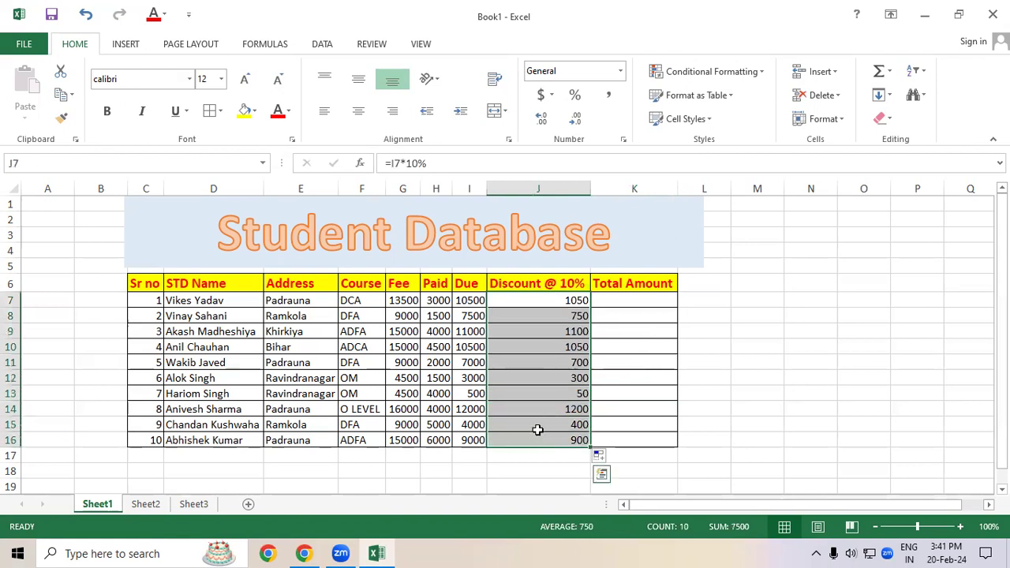
# Mark the Fee and Paid headings while explaining the discount
pyautogui.click(494, 79)
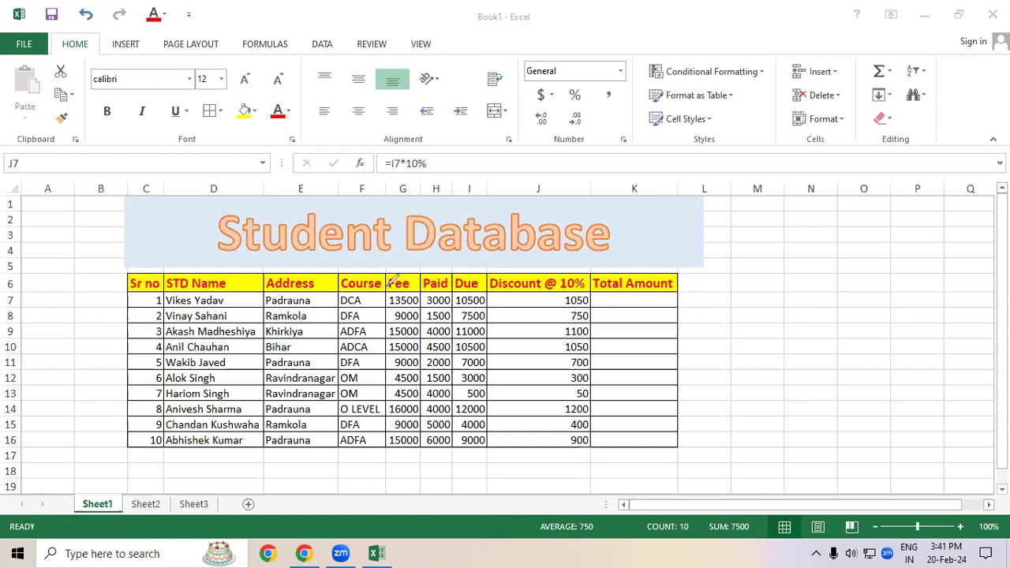
pyautogui.moveTo(390, 298); pyautogui.dragTo(412, 292)
pyautogui.moveTo(426, 295); pyautogui.dragTo(443, 290)
# Enter =I7-J7 in K7 for the first student's Total Amount of 9450
pyautogui.hotkey('ctrl', 'shift', 'Down')
pyautogui.click(617, 306)
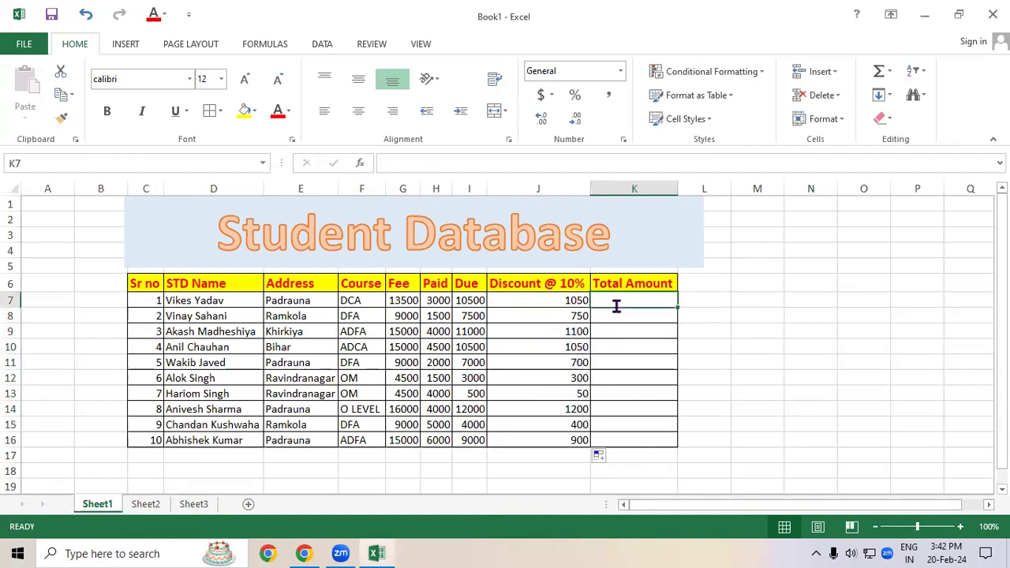
pyautogui.write('=')
pyautogui.click(475, 298)
pyautogui.write('-')
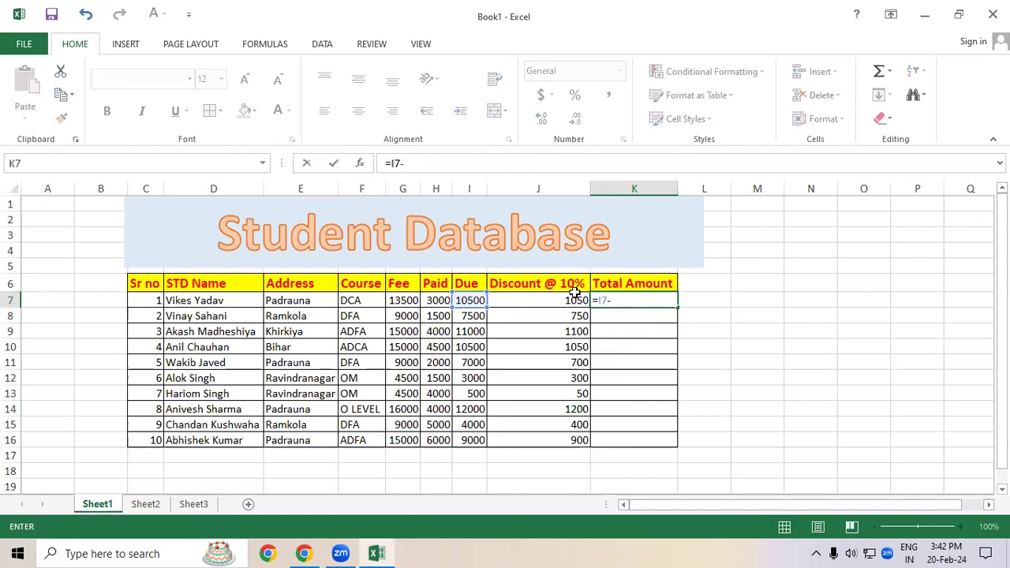
pyautogui.click(557, 298)
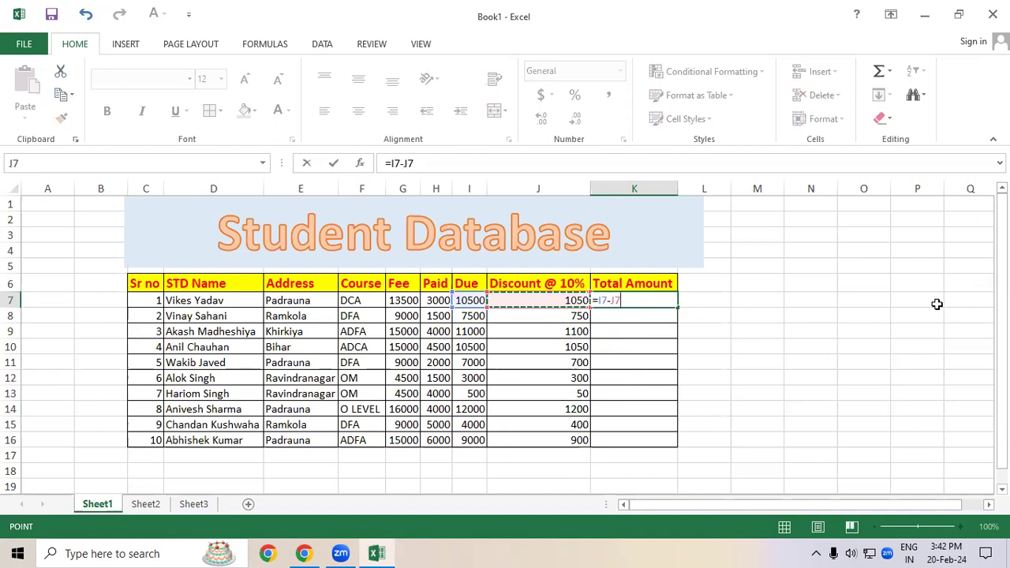
pyautogui.press('Return')
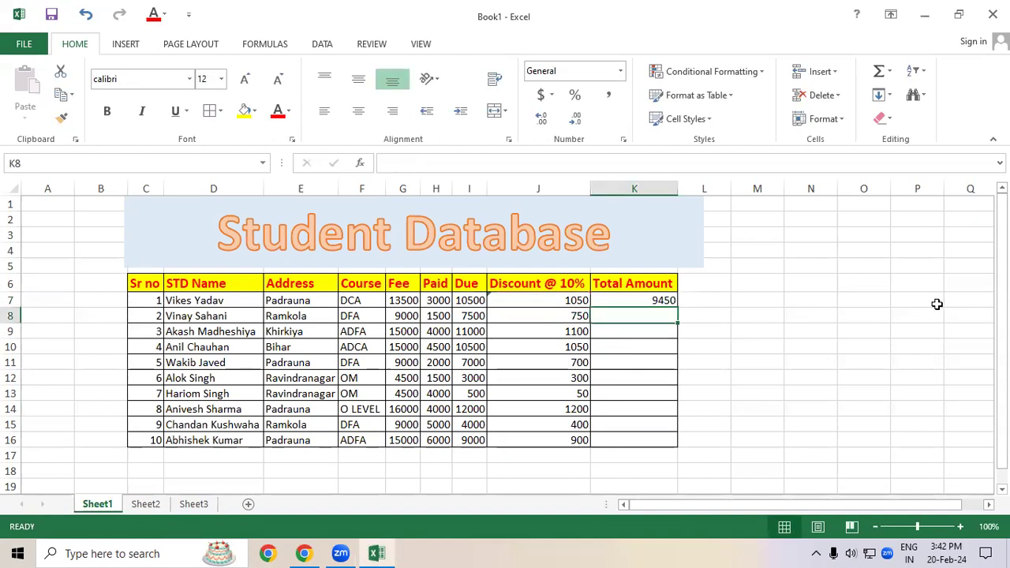
# Fill the Total Amount formula from K7 down to K16, ending at 8100
pyautogui.click(656, 300)
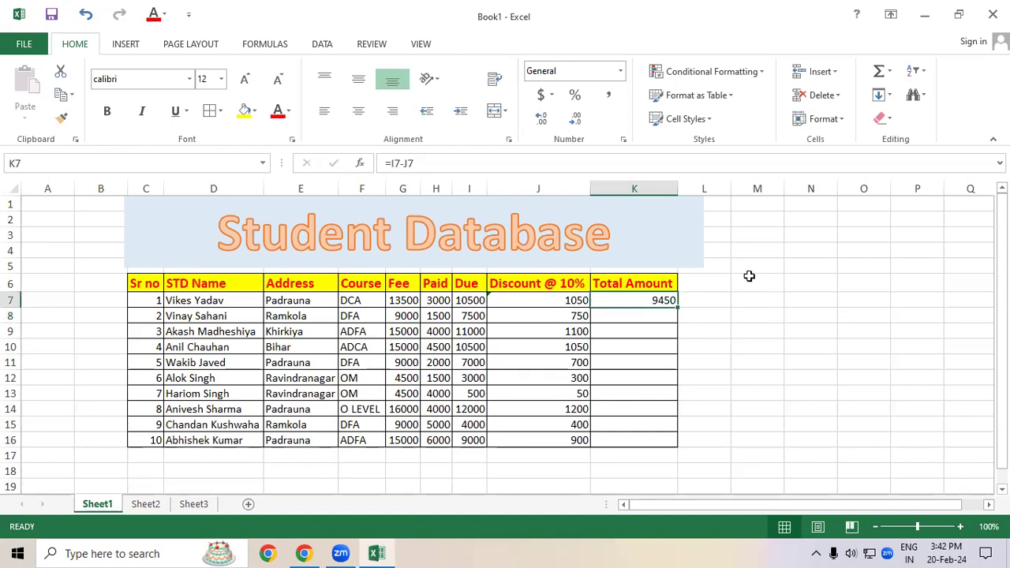
pyautogui.moveTo(678, 306); pyautogui.dragTo(673, 446)
pyautogui.click(733, 368)
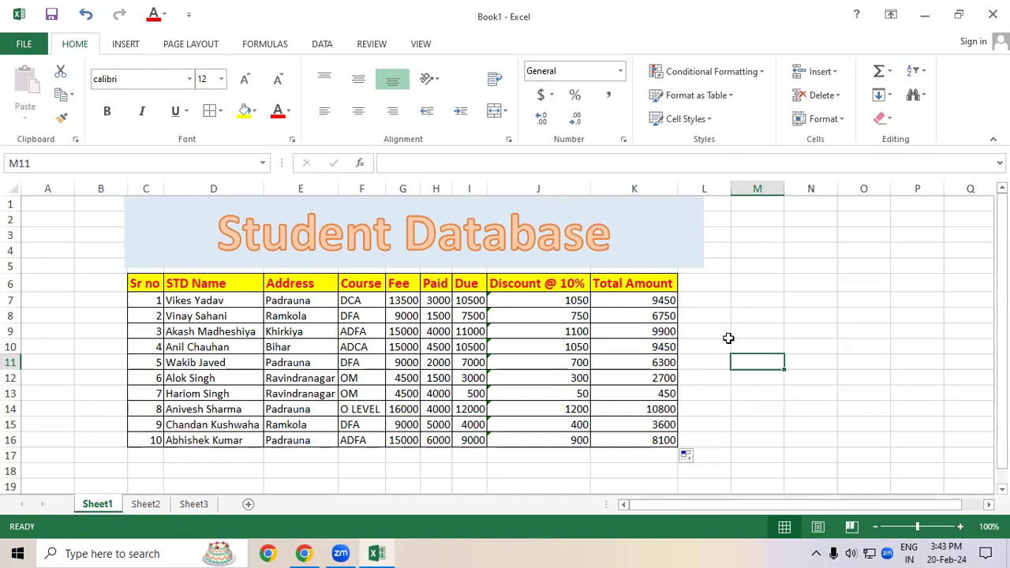
# Replace J7:J16 with =G7*10/100 filled down, giving discounts from 1350 to 1500
pyautogui.moveTo(557, 300); pyautogui.dragTo(552, 451)
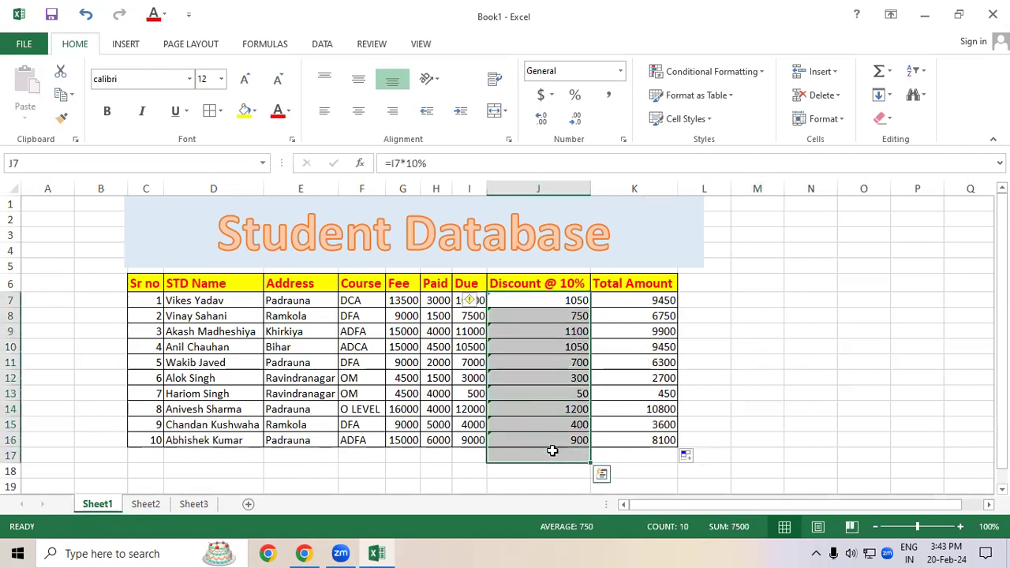
pyautogui.press('Delete')
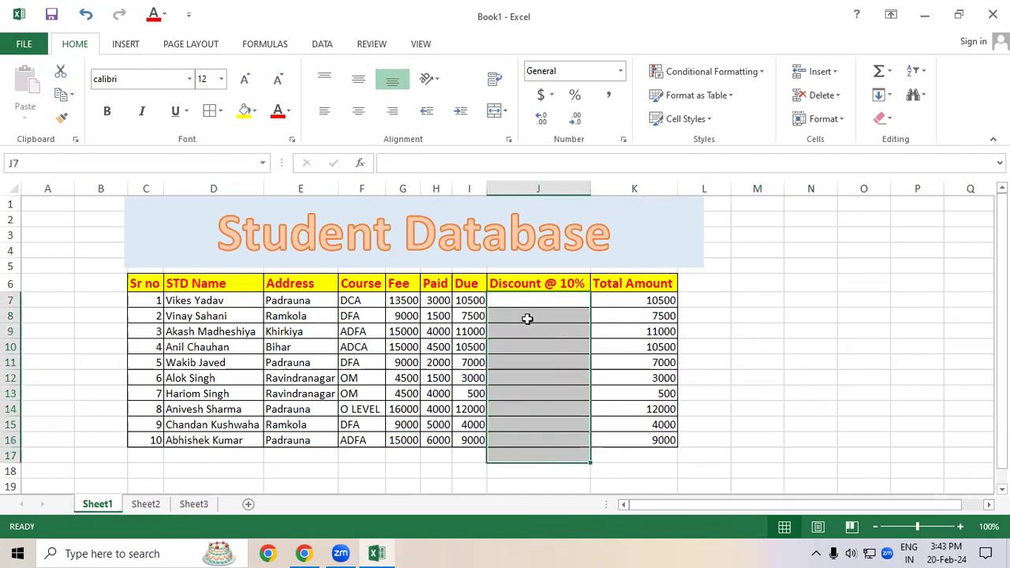
pyautogui.click(528, 303)
pyautogui.write('=')
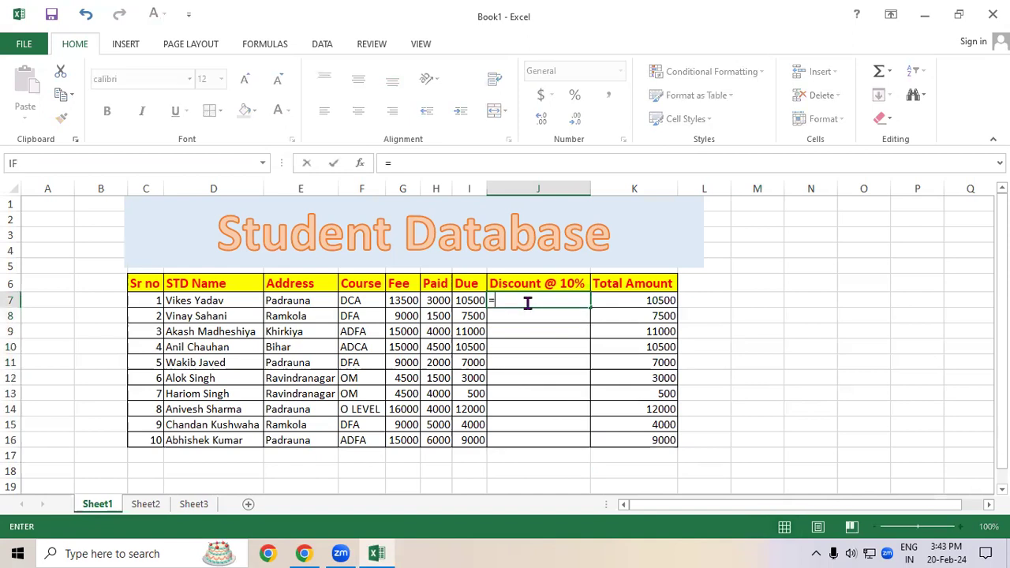
pyautogui.click(407, 301)
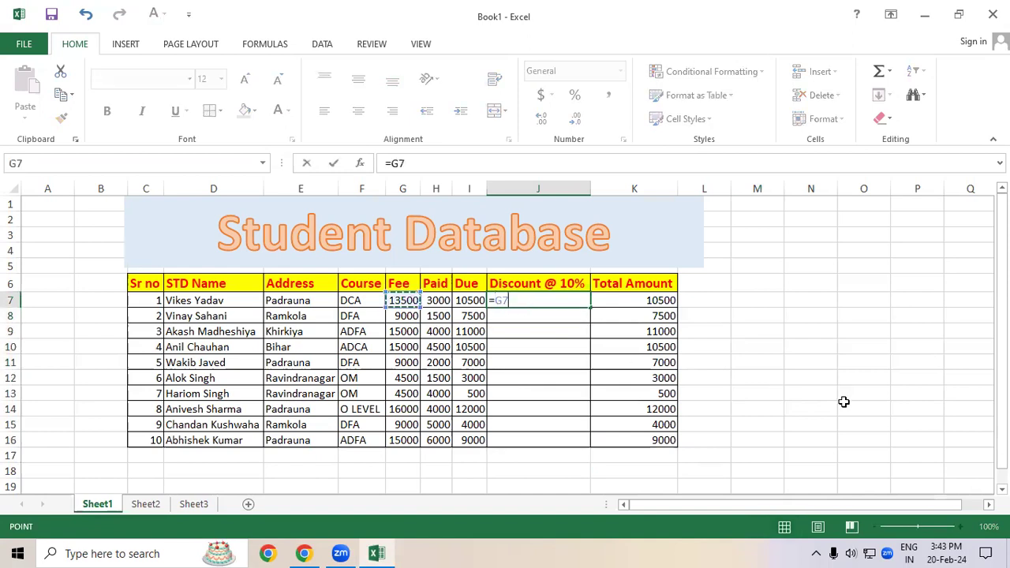
pyautogui.write('*')
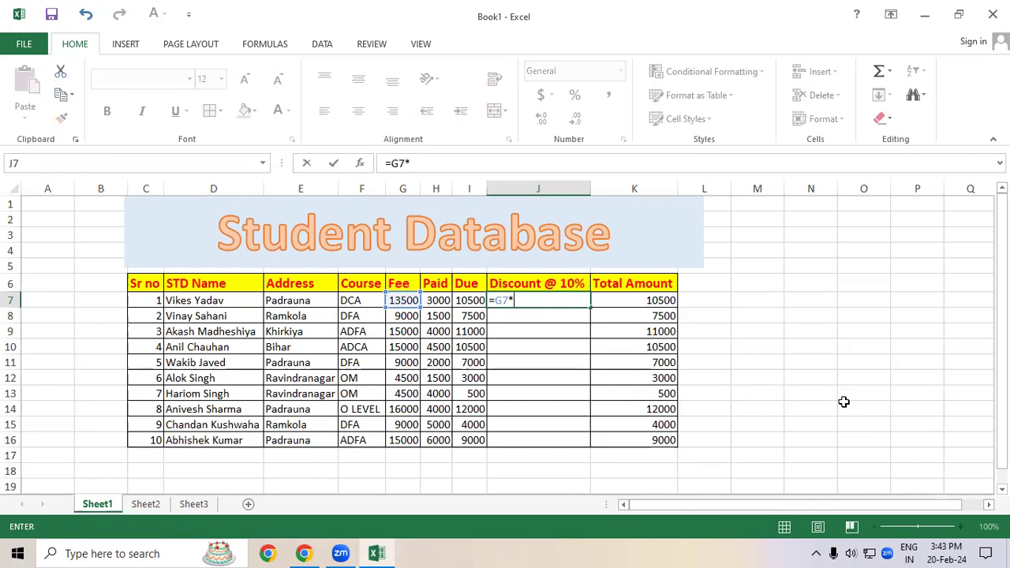
pyautogui.write('10/100')
pyautogui.press('Return')
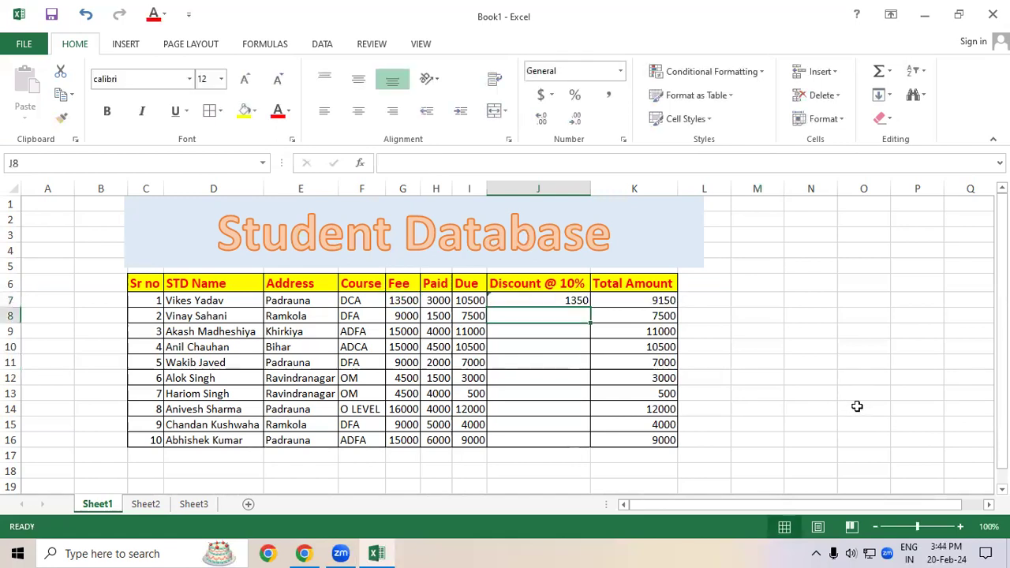
pyautogui.click(549, 301)
pyautogui.moveTo(589, 308); pyautogui.dragTo(597, 442)
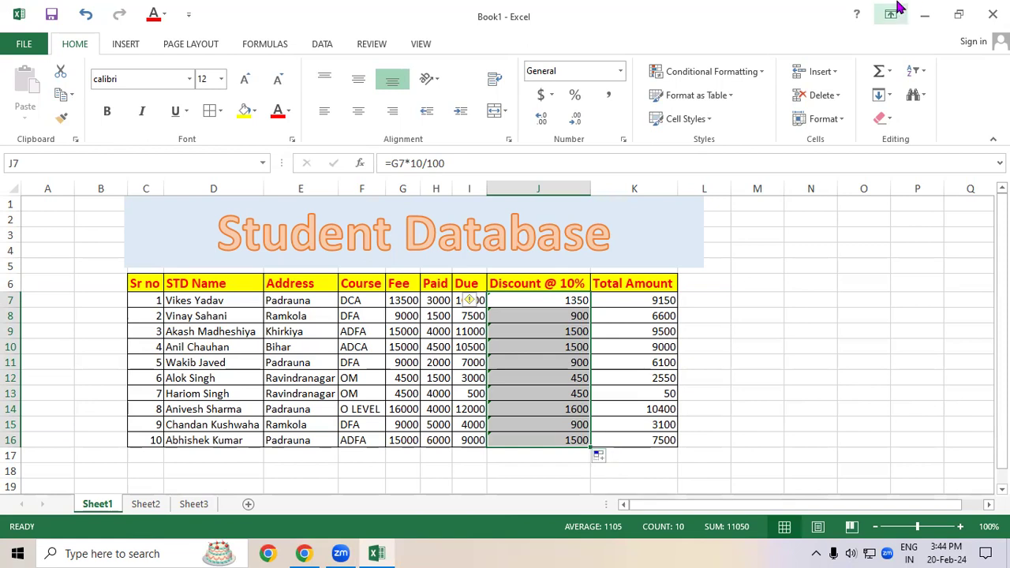
# Rewrite J7 as =I7*10/100 and fill it to J16, restoring discounts 1050 to 900
pyautogui.click(566, 297)
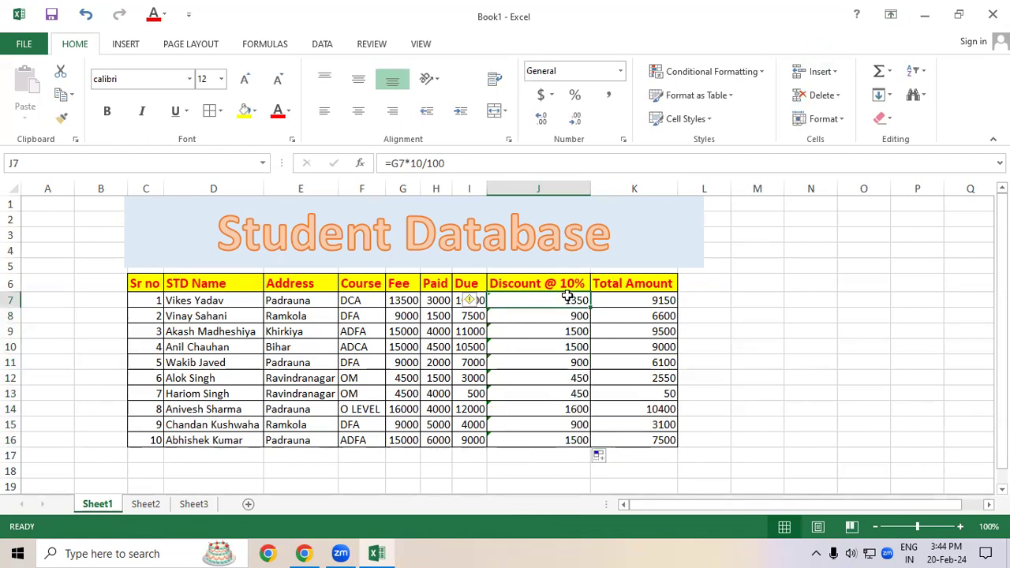
pyautogui.write('=')
pyautogui.click(463, 300)
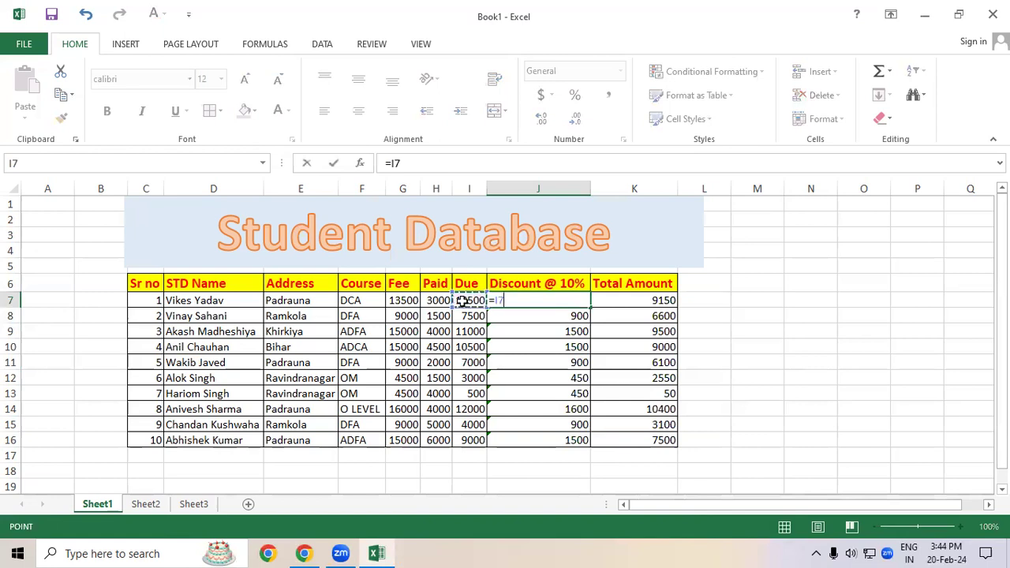
pyautogui.write('*10/')
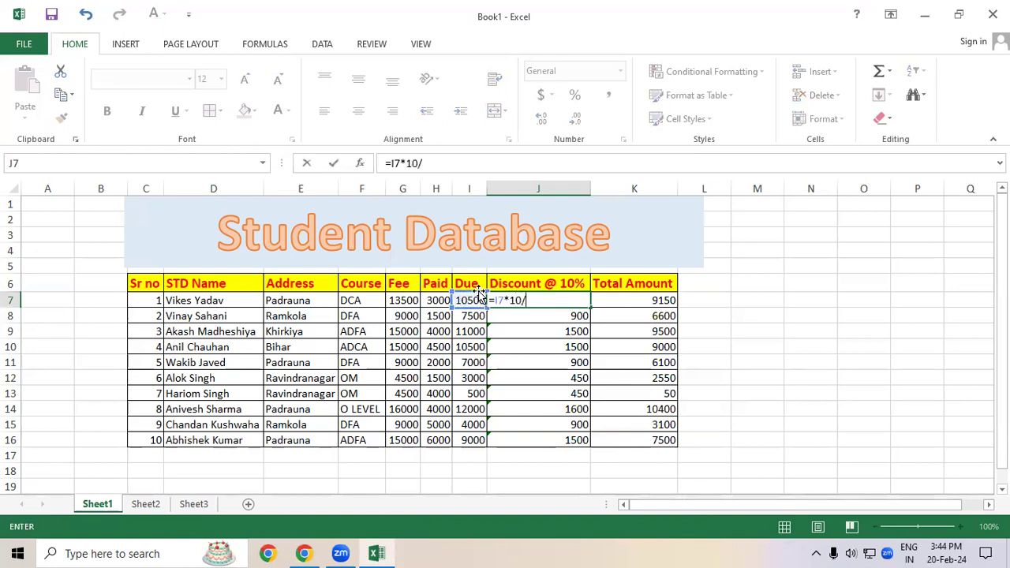
pyautogui.write('100')
pyautogui.press('Return')
pyautogui.click(581, 301)
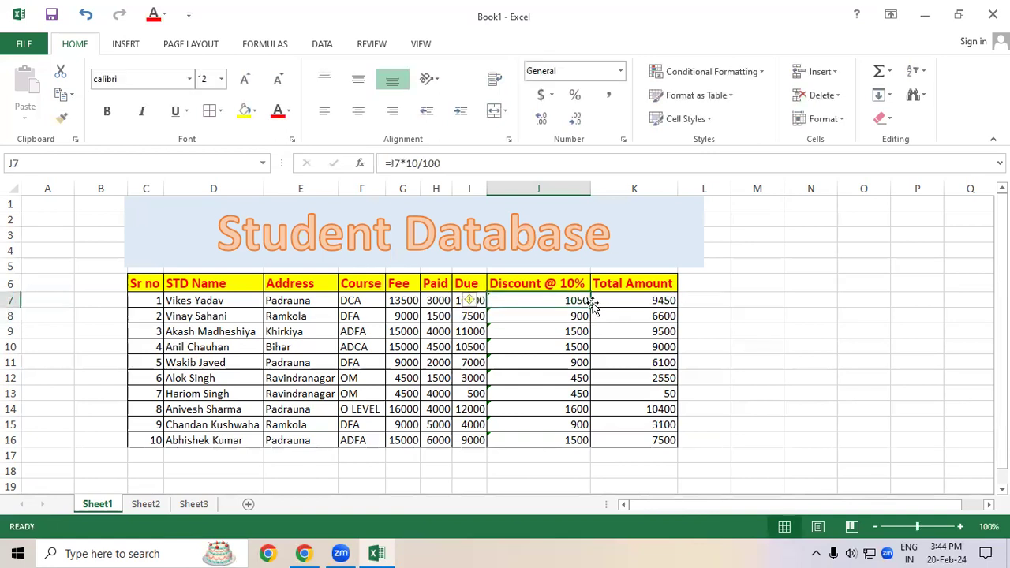
pyautogui.moveTo(591, 309); pyautogui.dragTo(573, 444)
pyautogui.click(750, 393)
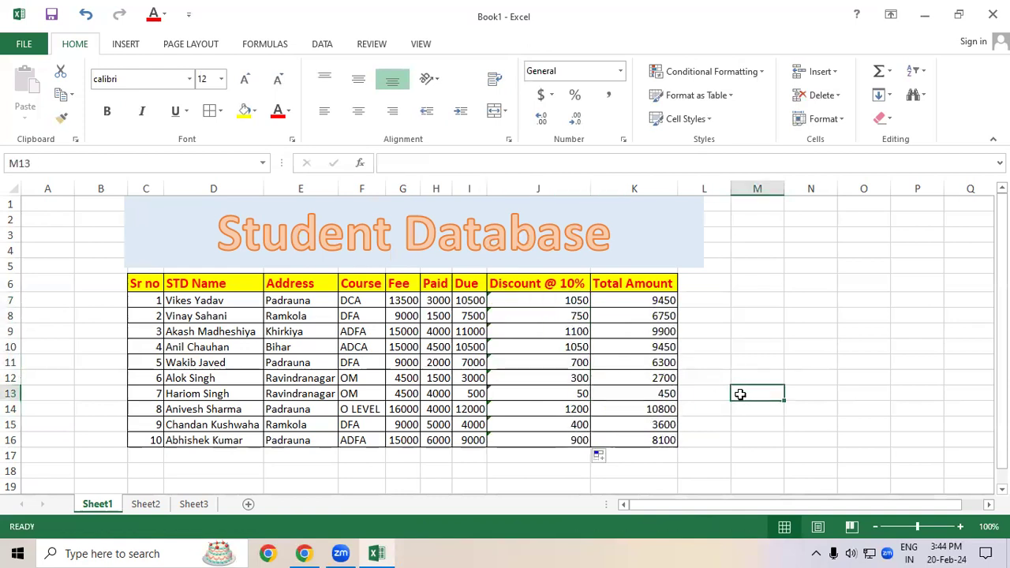
pyautogui.moveTo(151, 284); pyautogui.dragTo(667, 332)
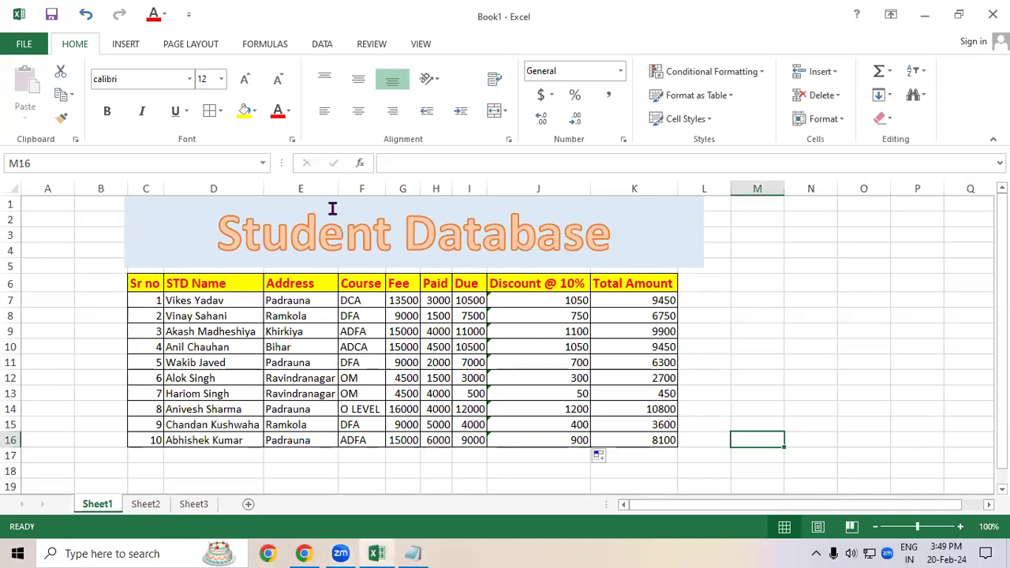
pyautogui.moveTo(110, 205); pyautogui.dragTo(714, 465)
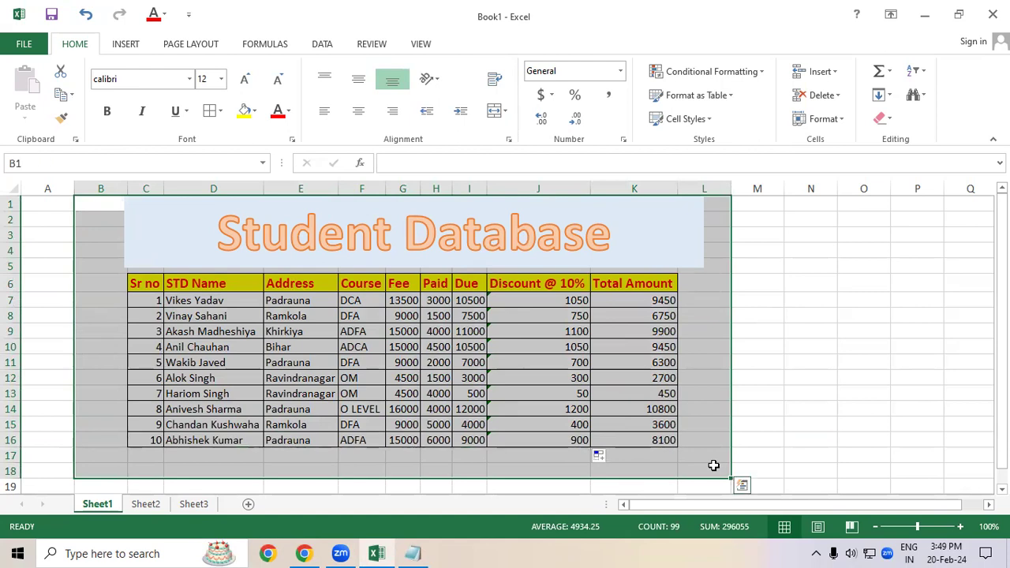
pyautogui.click(792, 390)
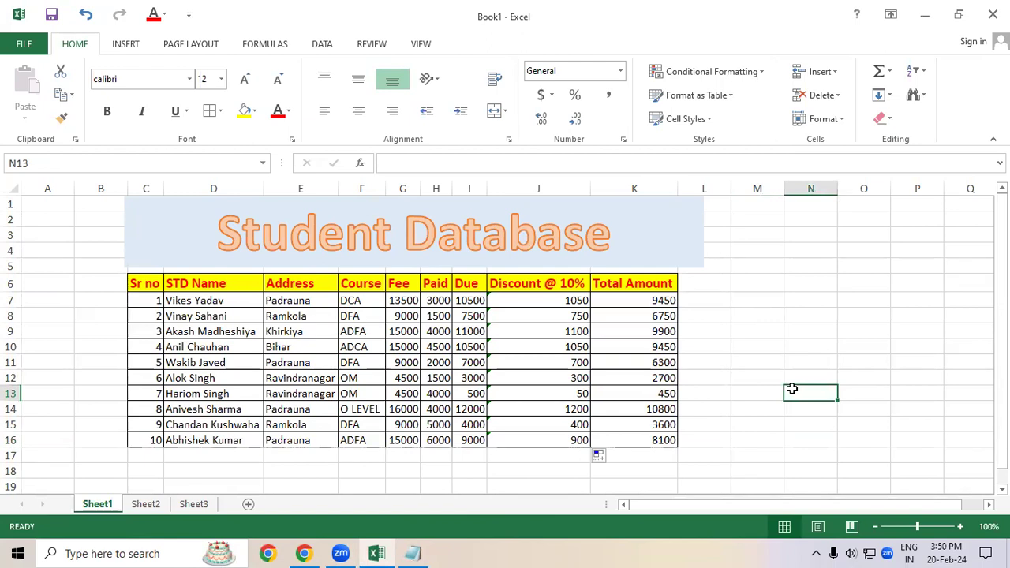
pyautogui.moveTo(99, 207); pyautogui.dragTo(744, 437)
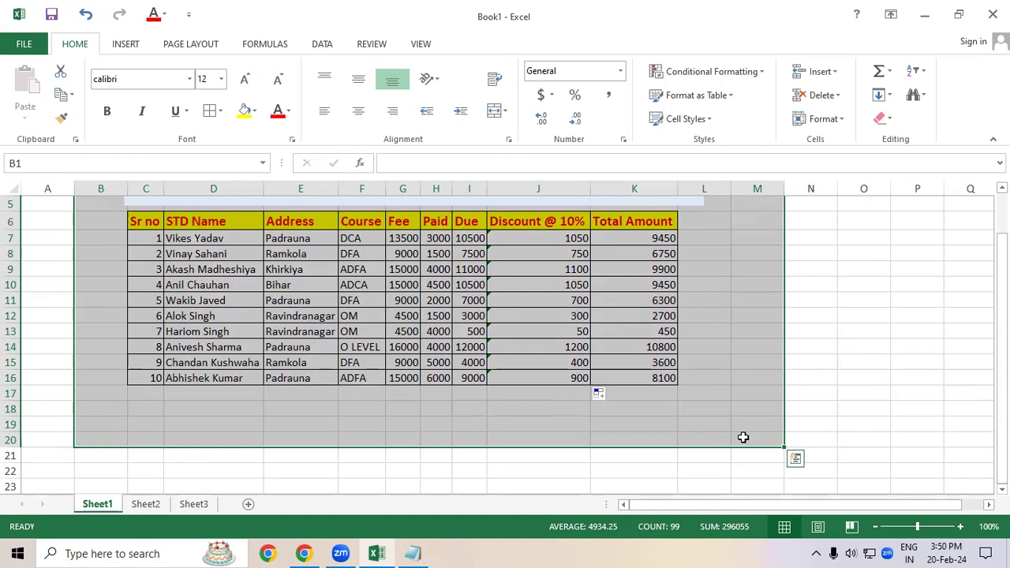
pyautogui.click(271, 458)
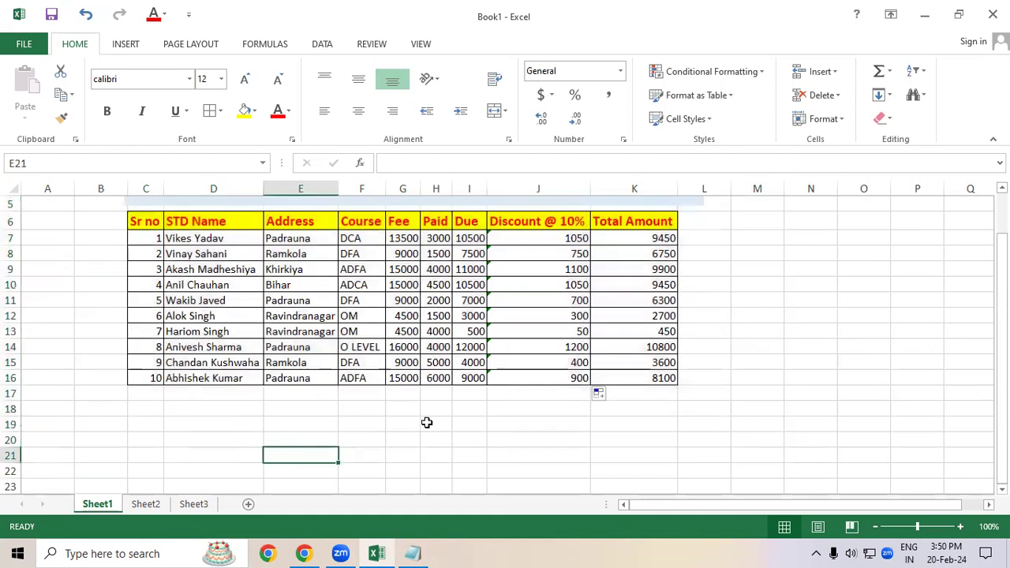
pyautogui.scroll(-1, 427, 423)
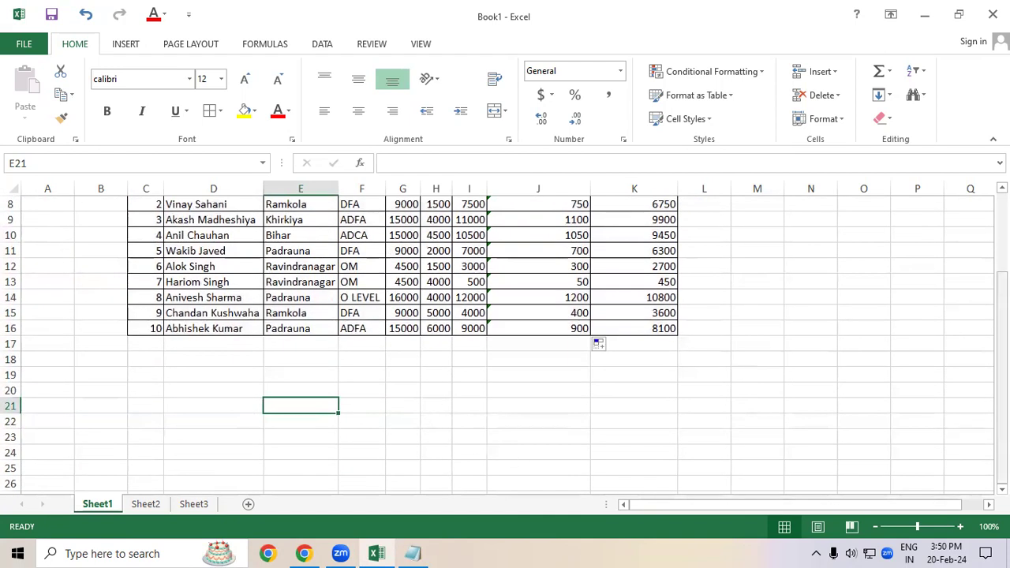
pyautogui.moveTo(1002, 383); pyautogui.dragTo(1003, 311)
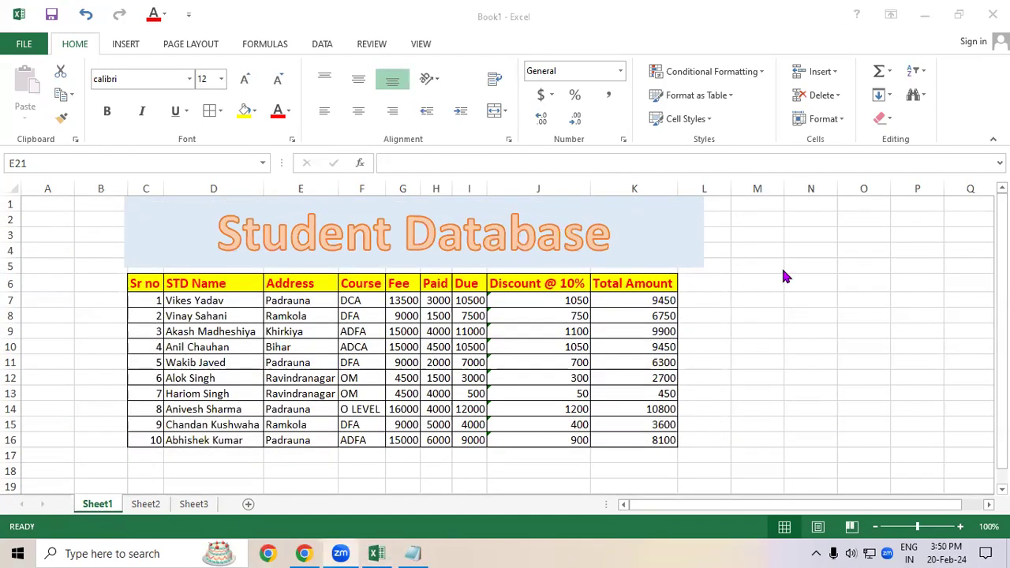